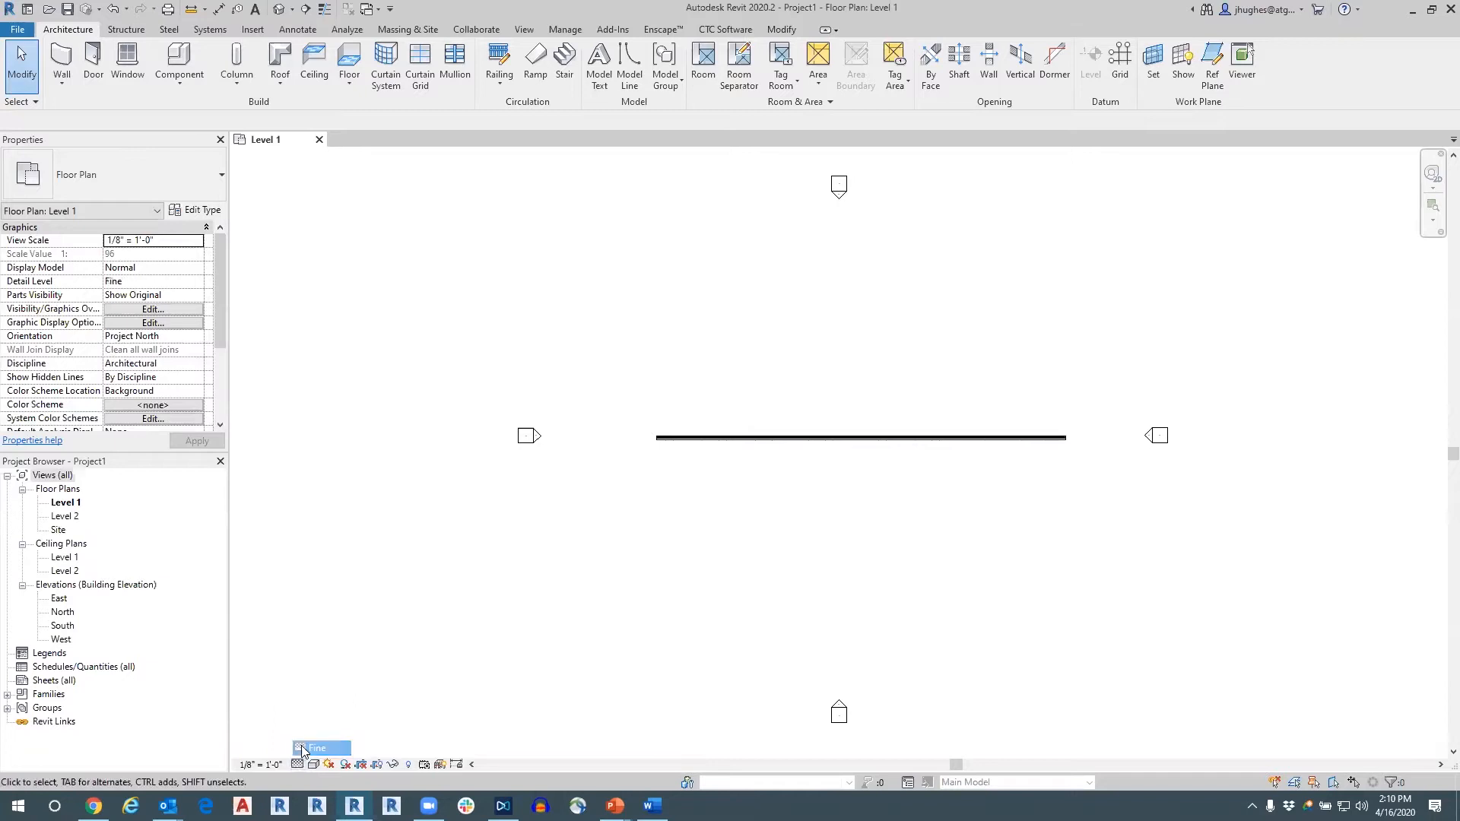
pyautogui.scroll(3, 717, 424)
pyautogui.scroll(3, 604, 489)
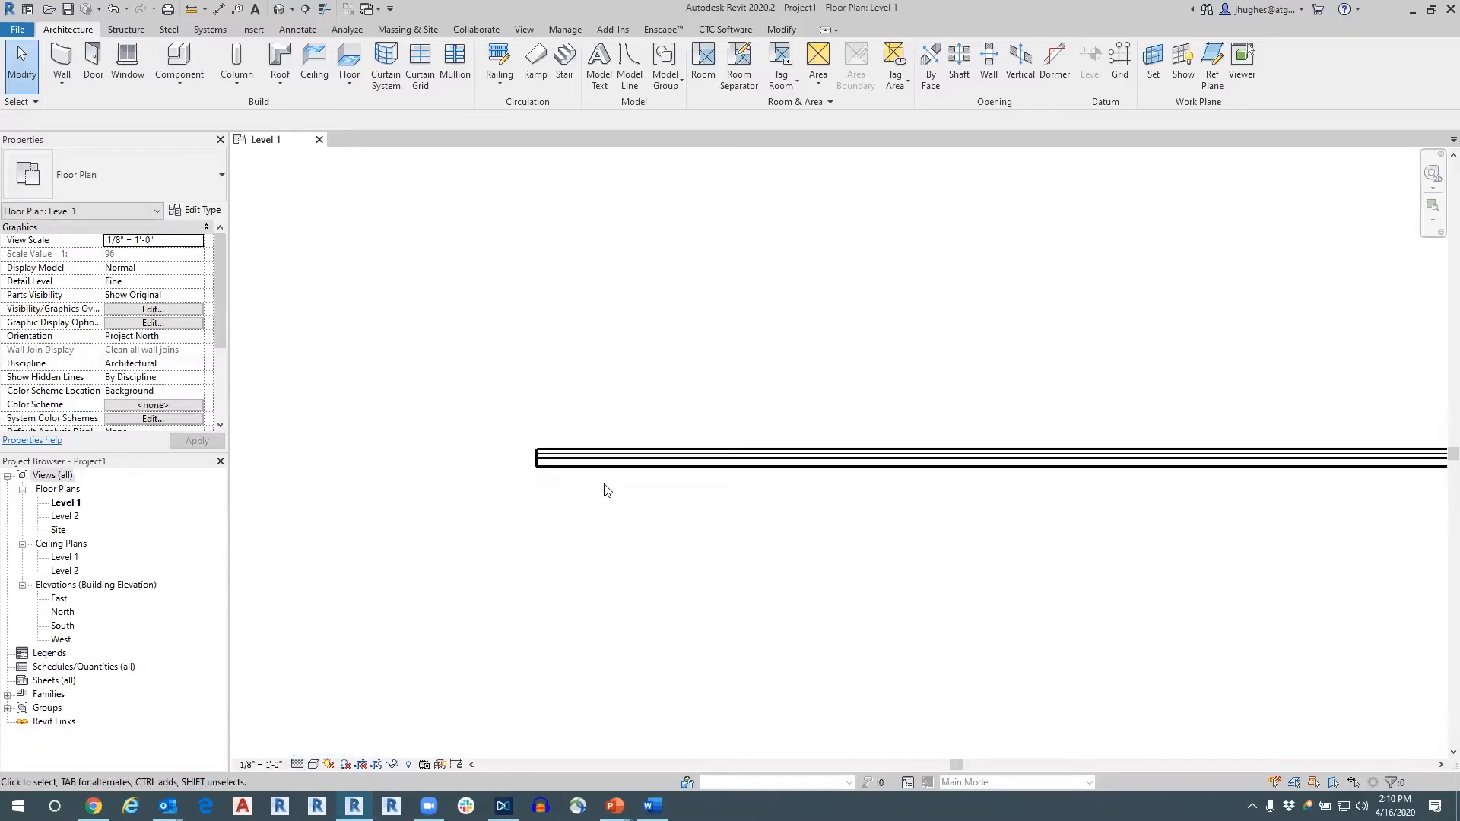
pyautogui.moveTo(930, 482); pyautogui.dragTo(670, 519, button='middle')
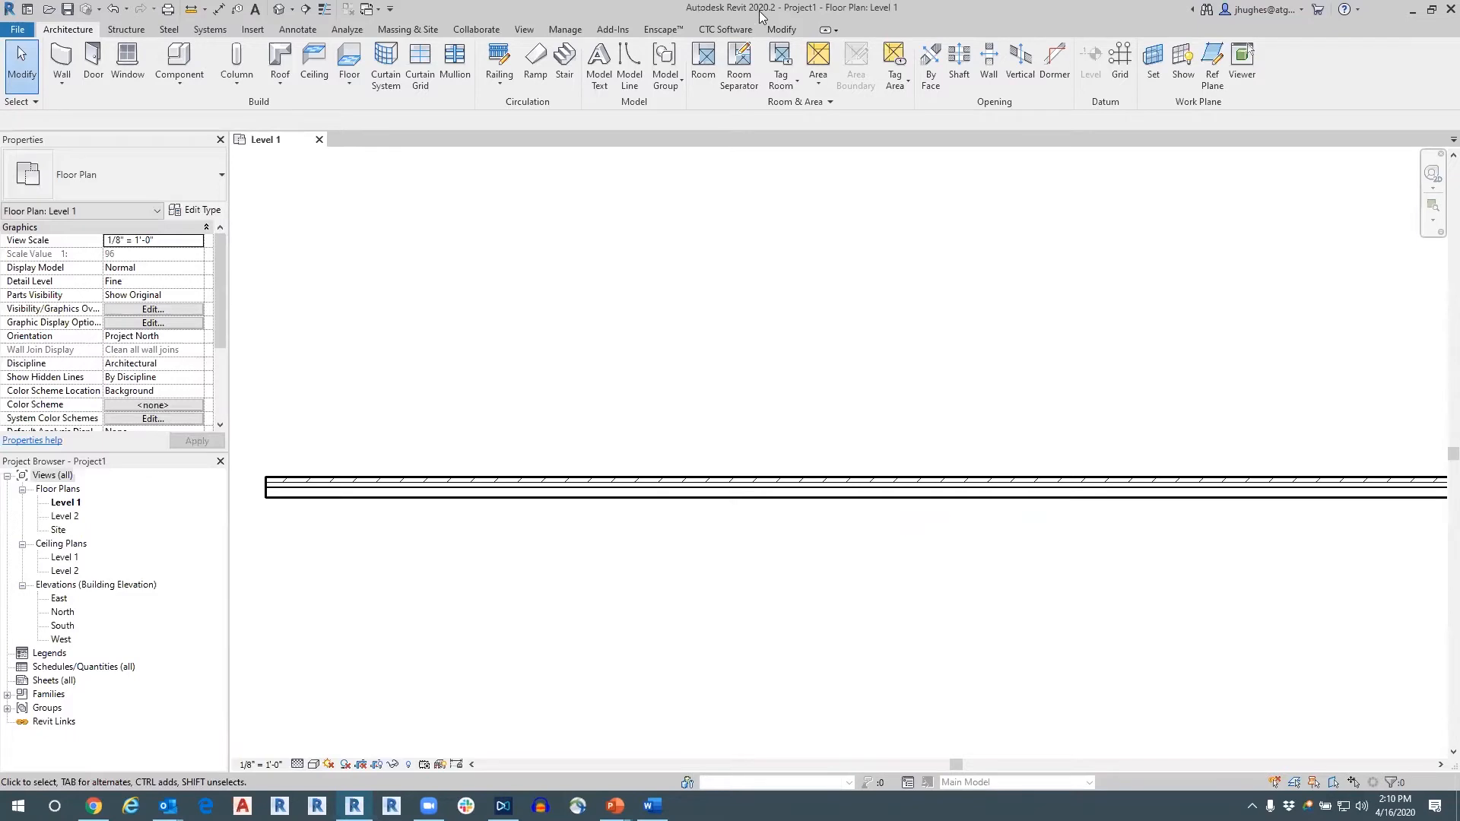
# Open the SuperDoor Configurator Admin and turn off its reminder about downloading SuperDoor content.
pyautogui.click(720, 31)
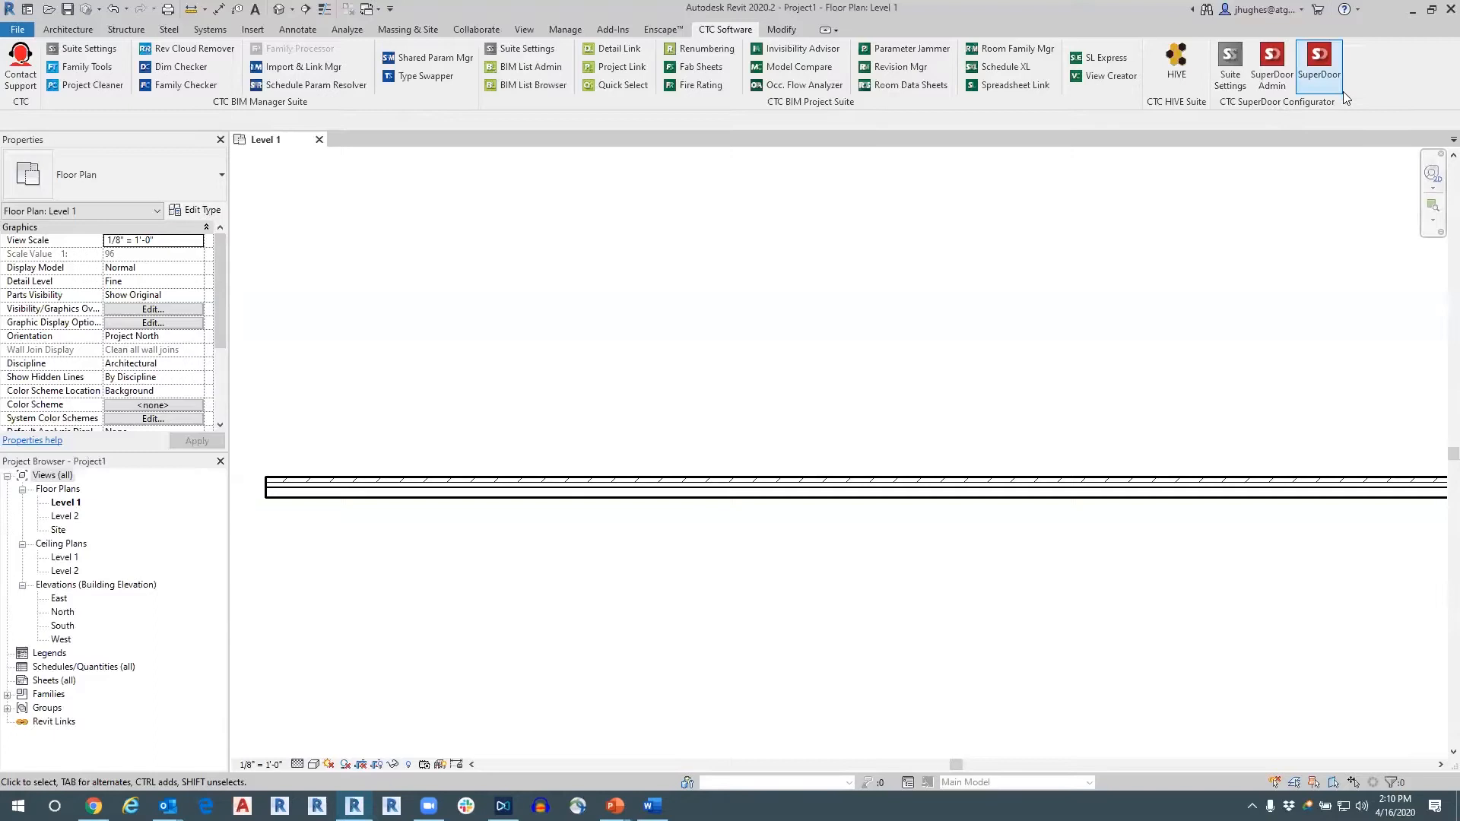
pyautogui.moveTo(1341, 107); pyautogui.dragTo(1254, 258)
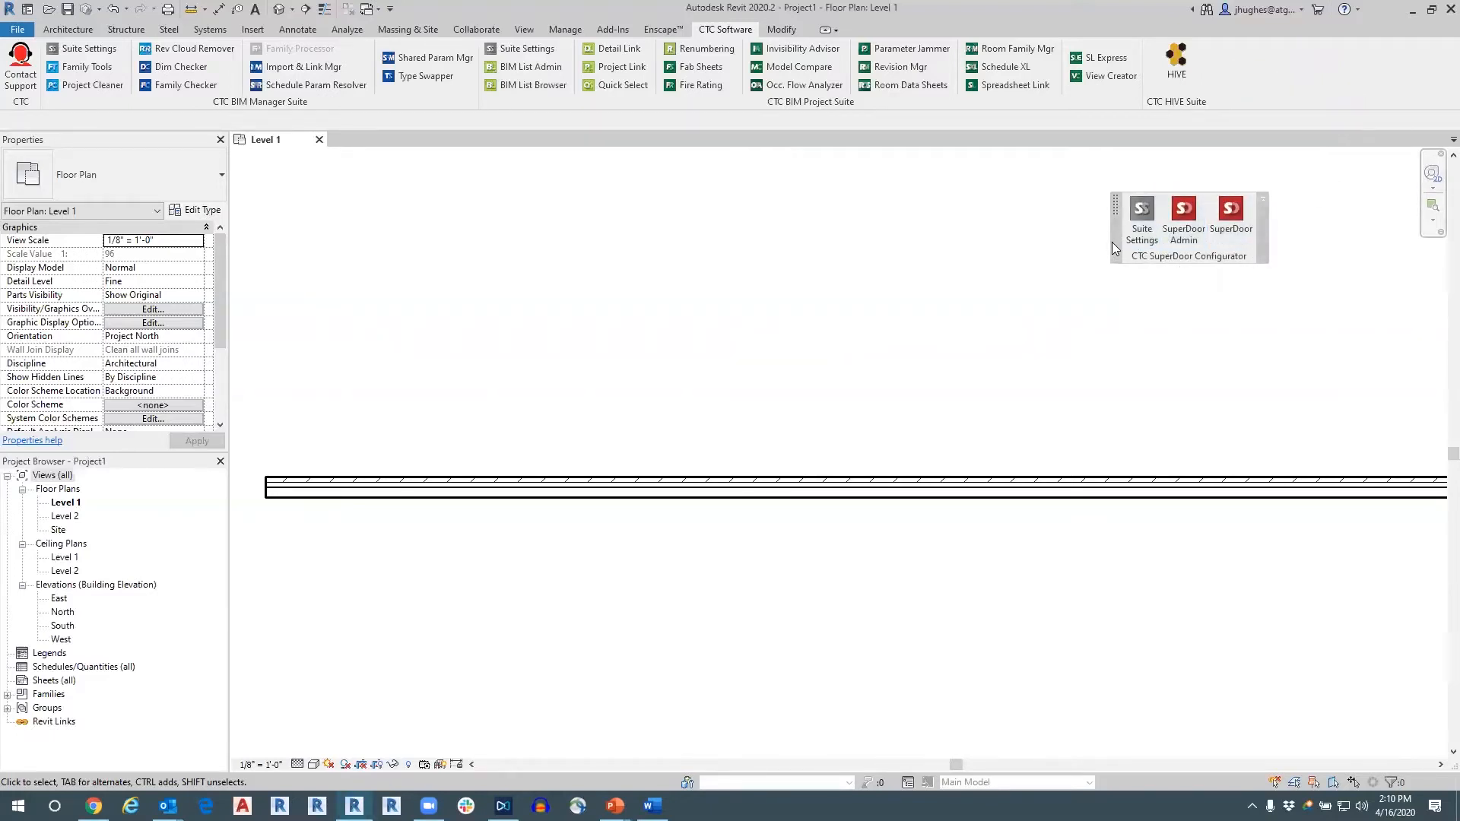
pyautogui.moveTo(1125, 234)
pyautogui.mouseDown()
pyautogui.moveTo(1215, 130)
pyautogui.moveTo(1217, 91)
pyautogui.mouseUp()
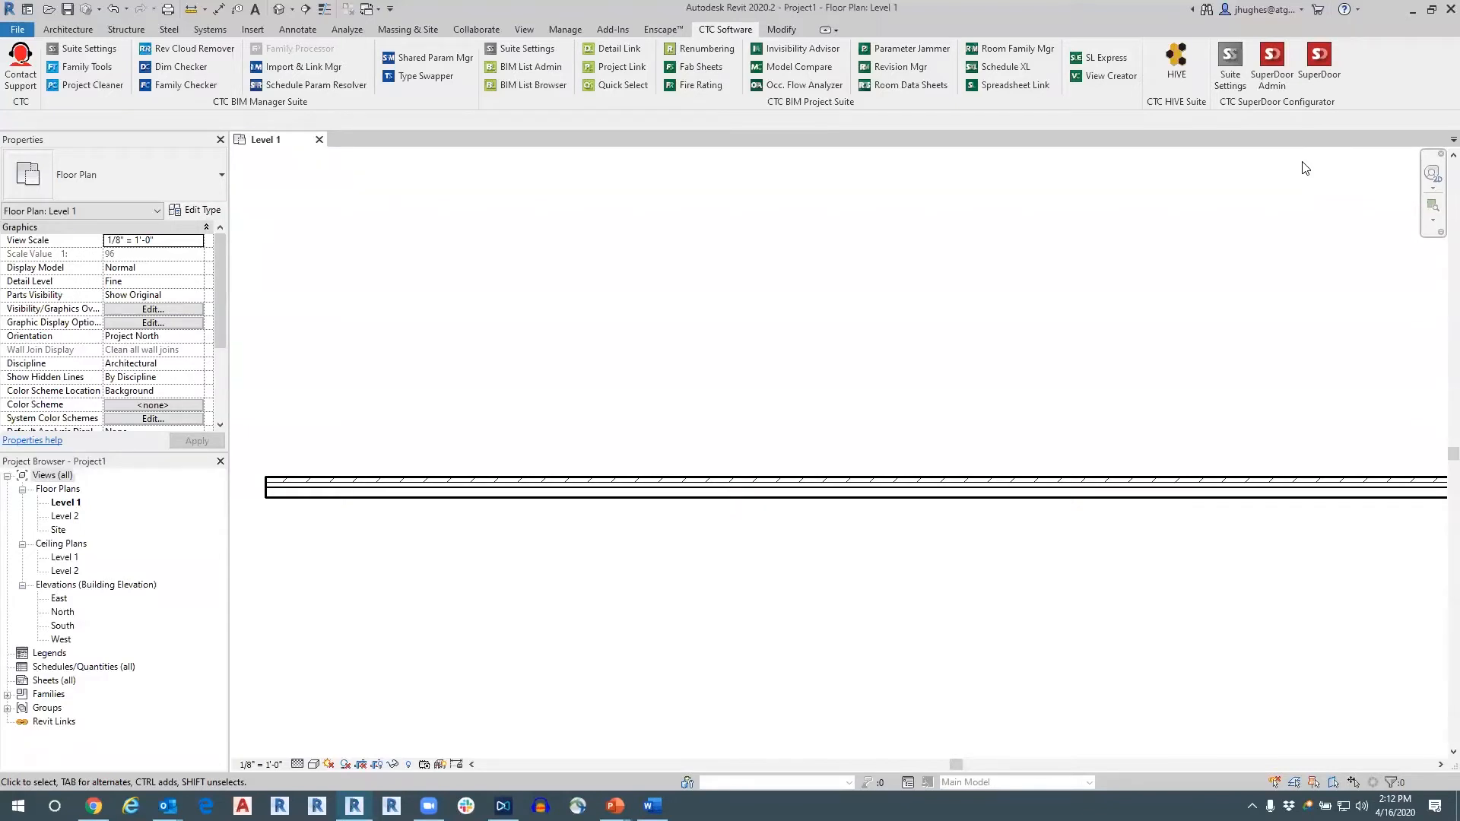
pyautogui.click(1268, 80)
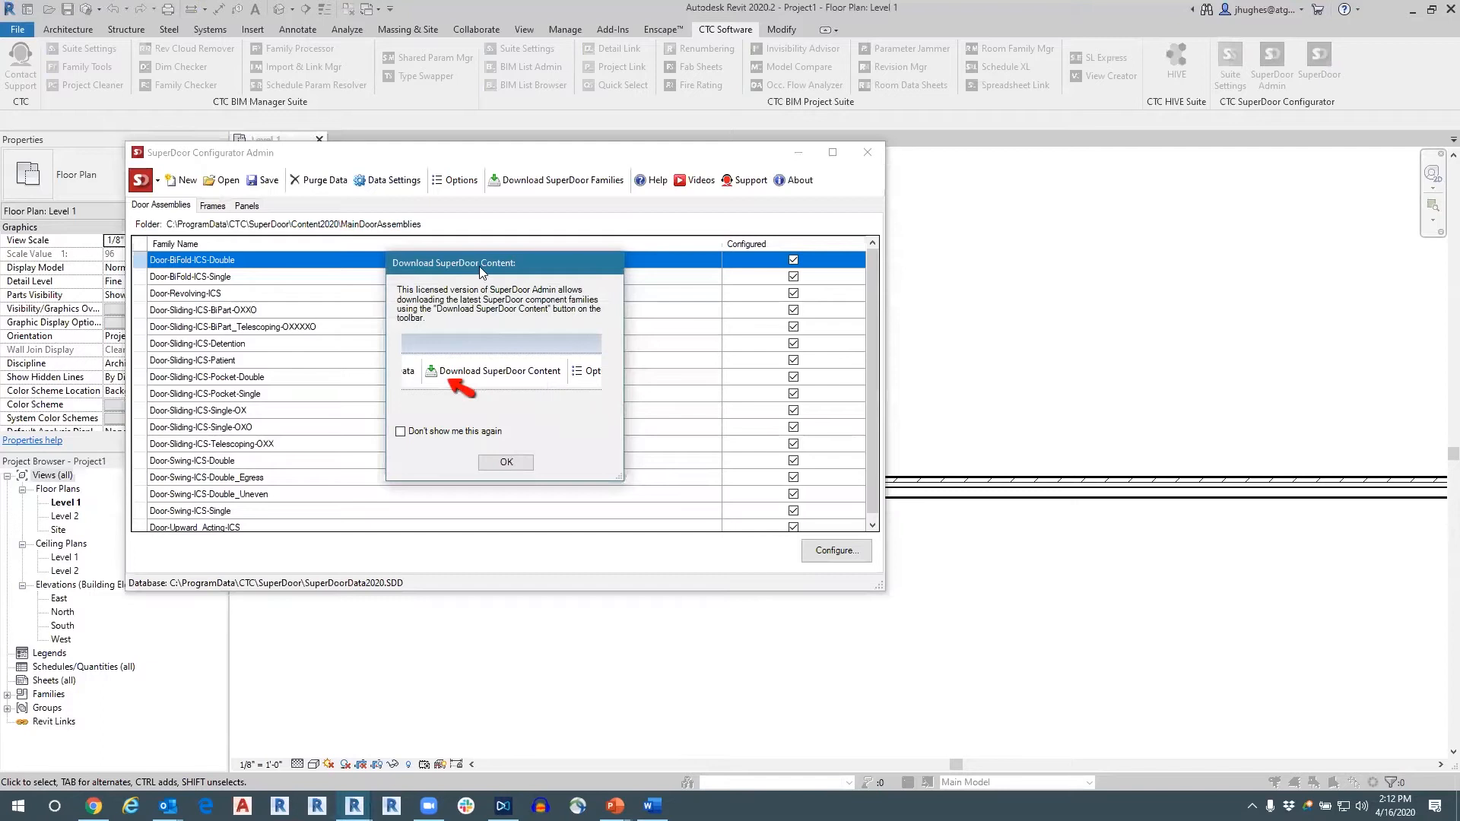
pyautogui.moveTo(479, 269); pyautogui.dragTo(496, 309)
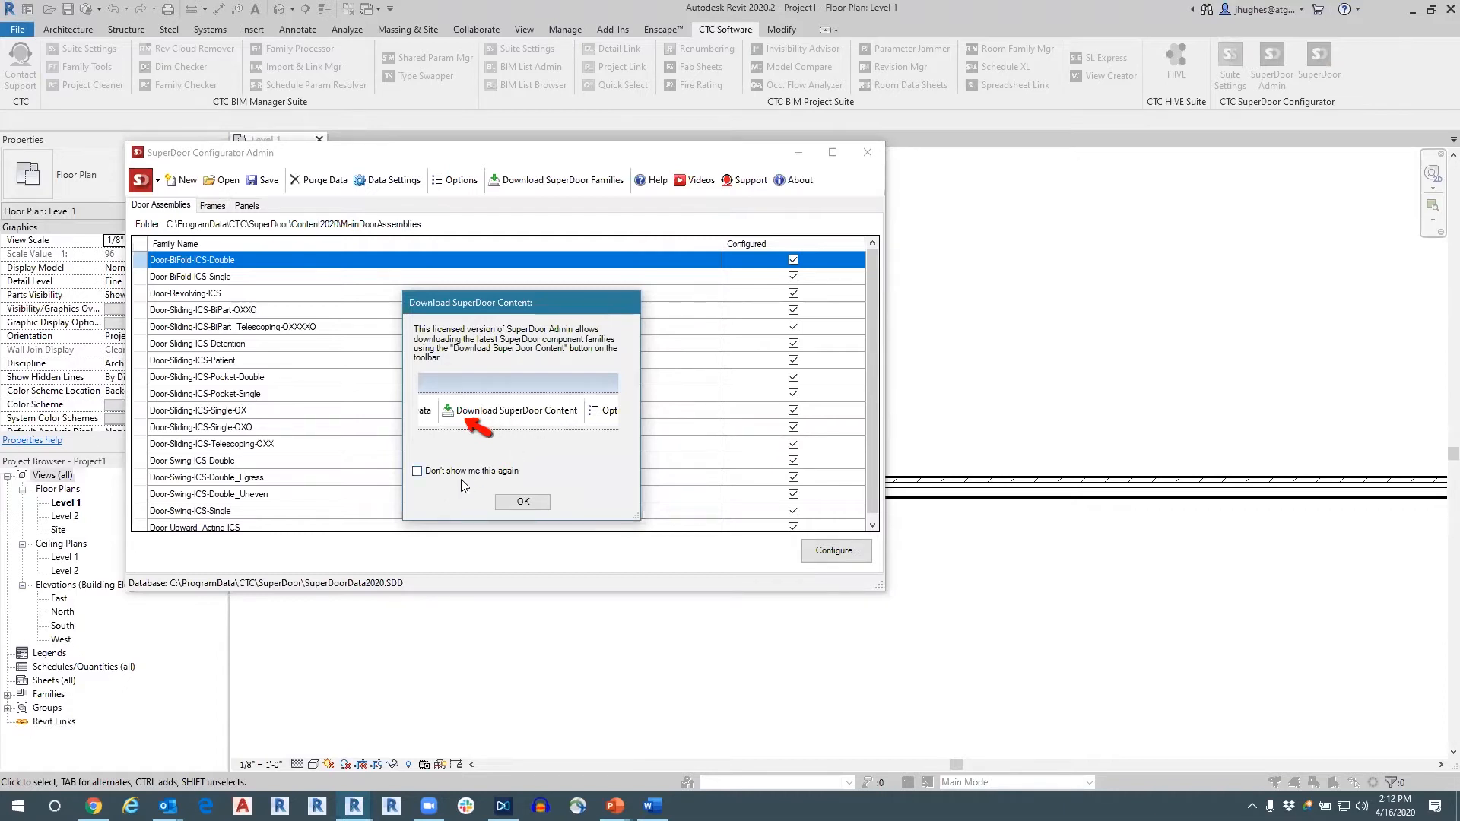
pyautogui.click(420, 472)
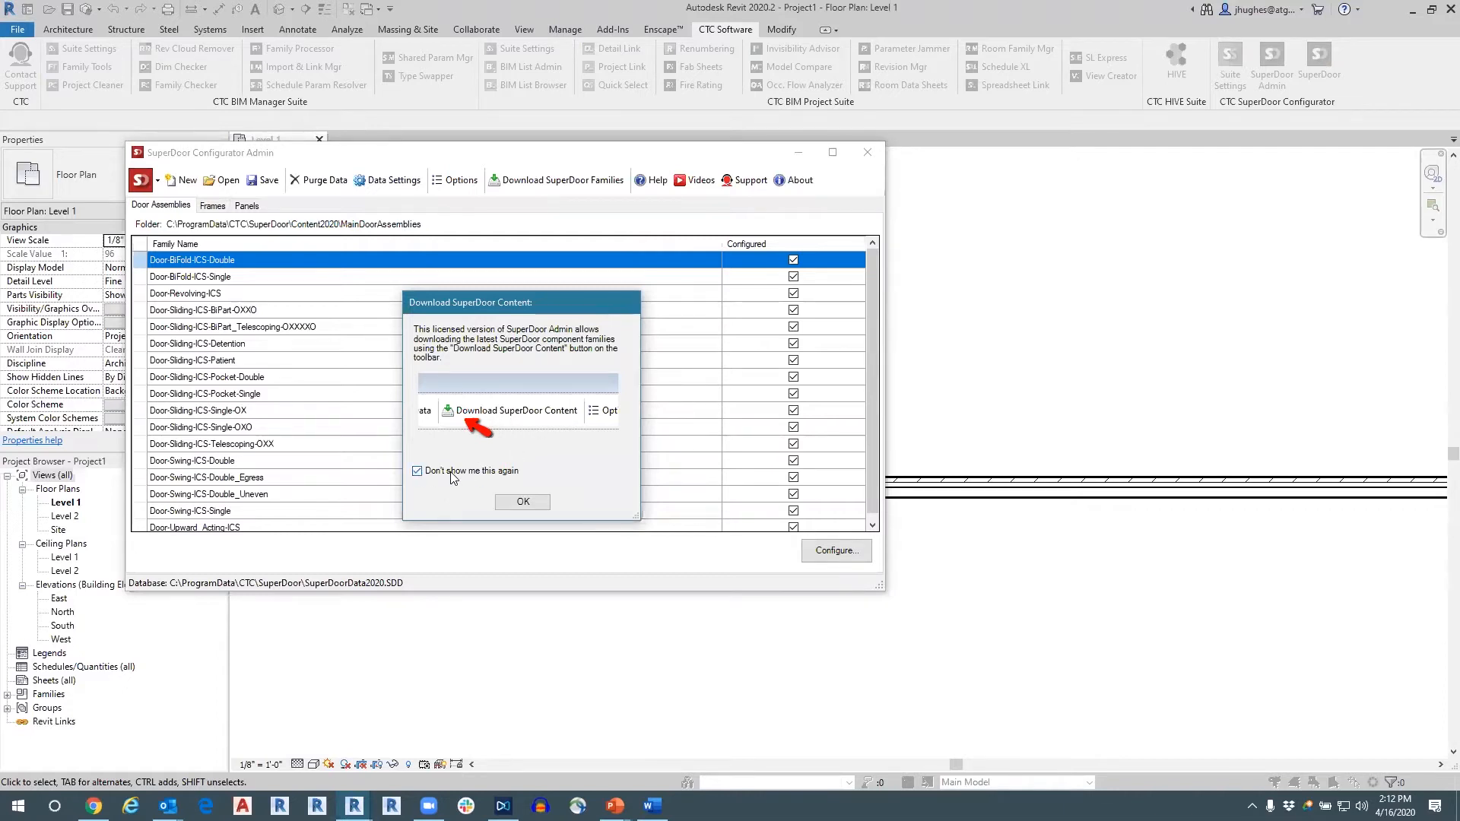
pyautogui.click(523, 504)
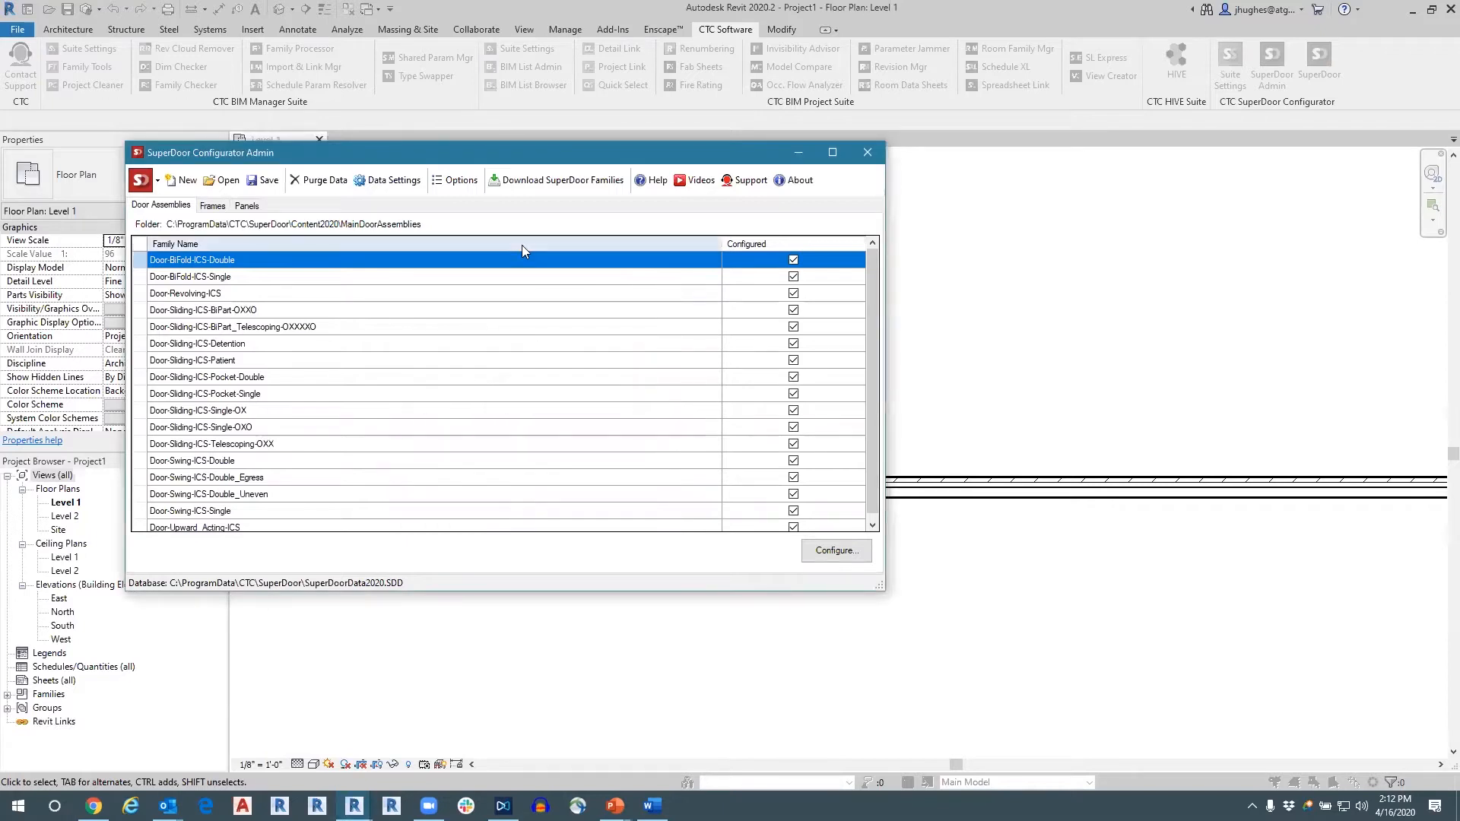
# Review the SuperDoor Admin options without changing them, and look through the list of door assembly families.
pyautogui.click(447, 179)
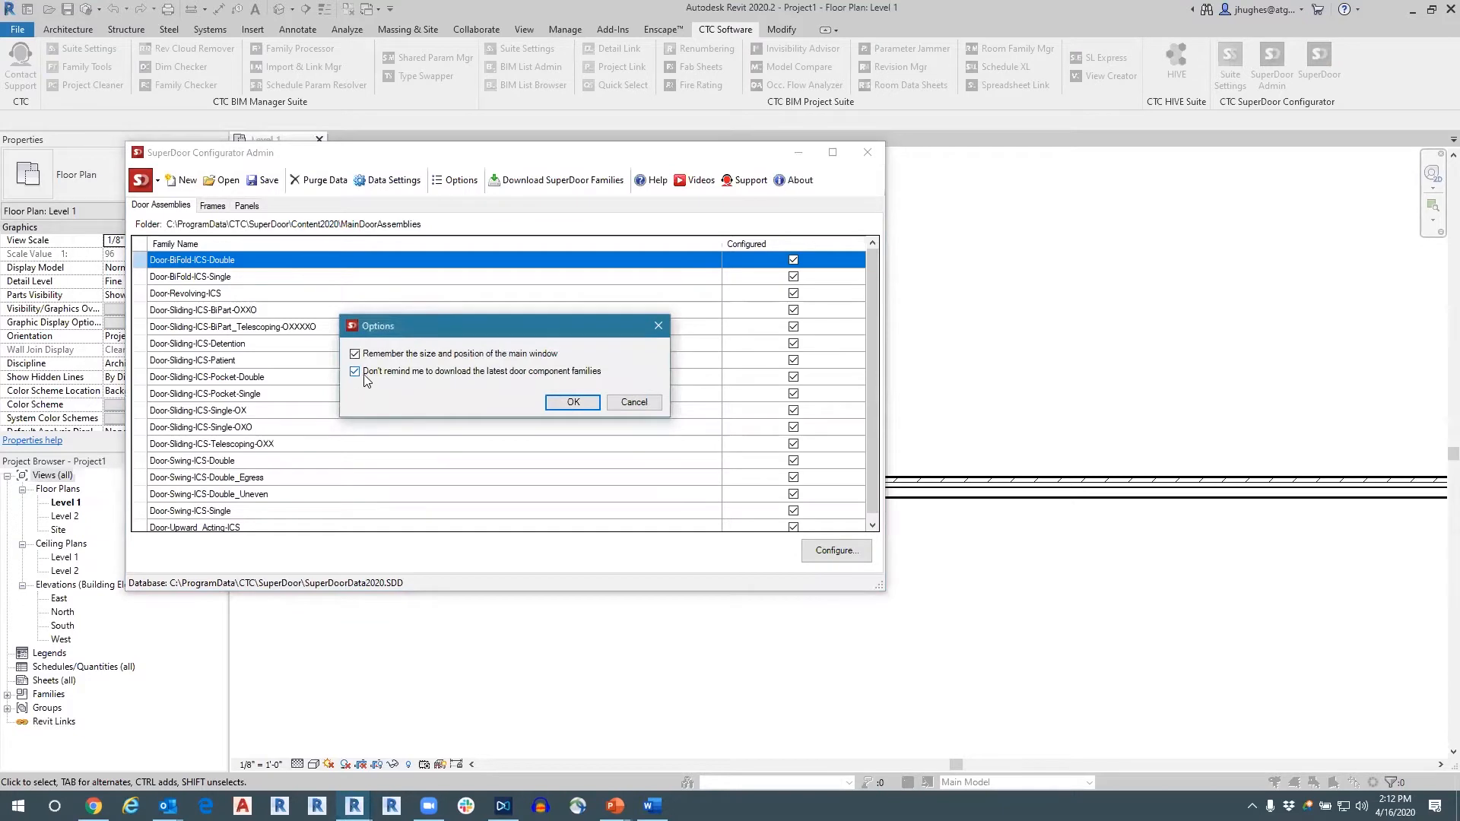
pyautogui.click(622, 403)
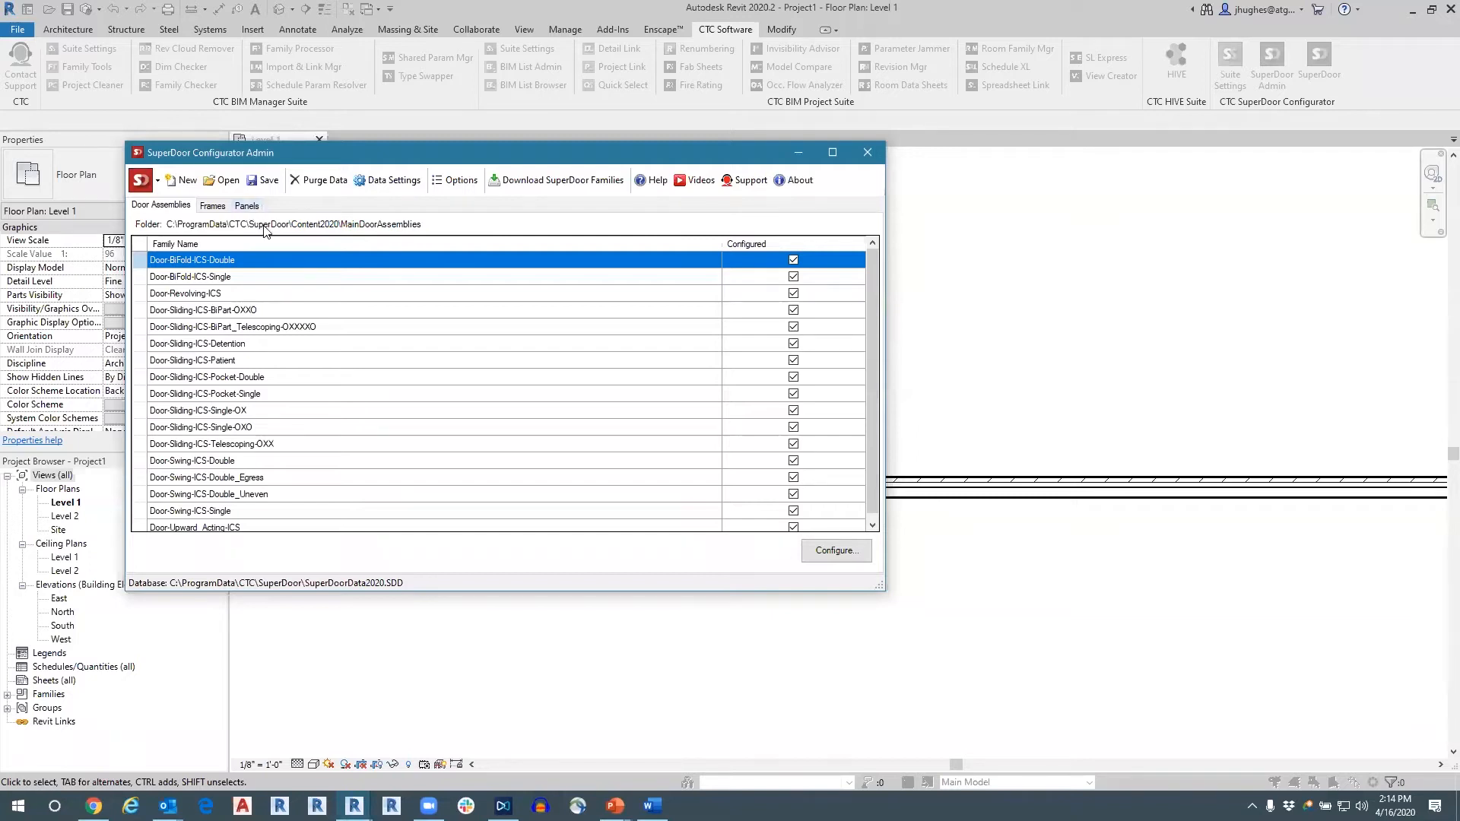
pyautogui.scroll(-1, 264, 282)
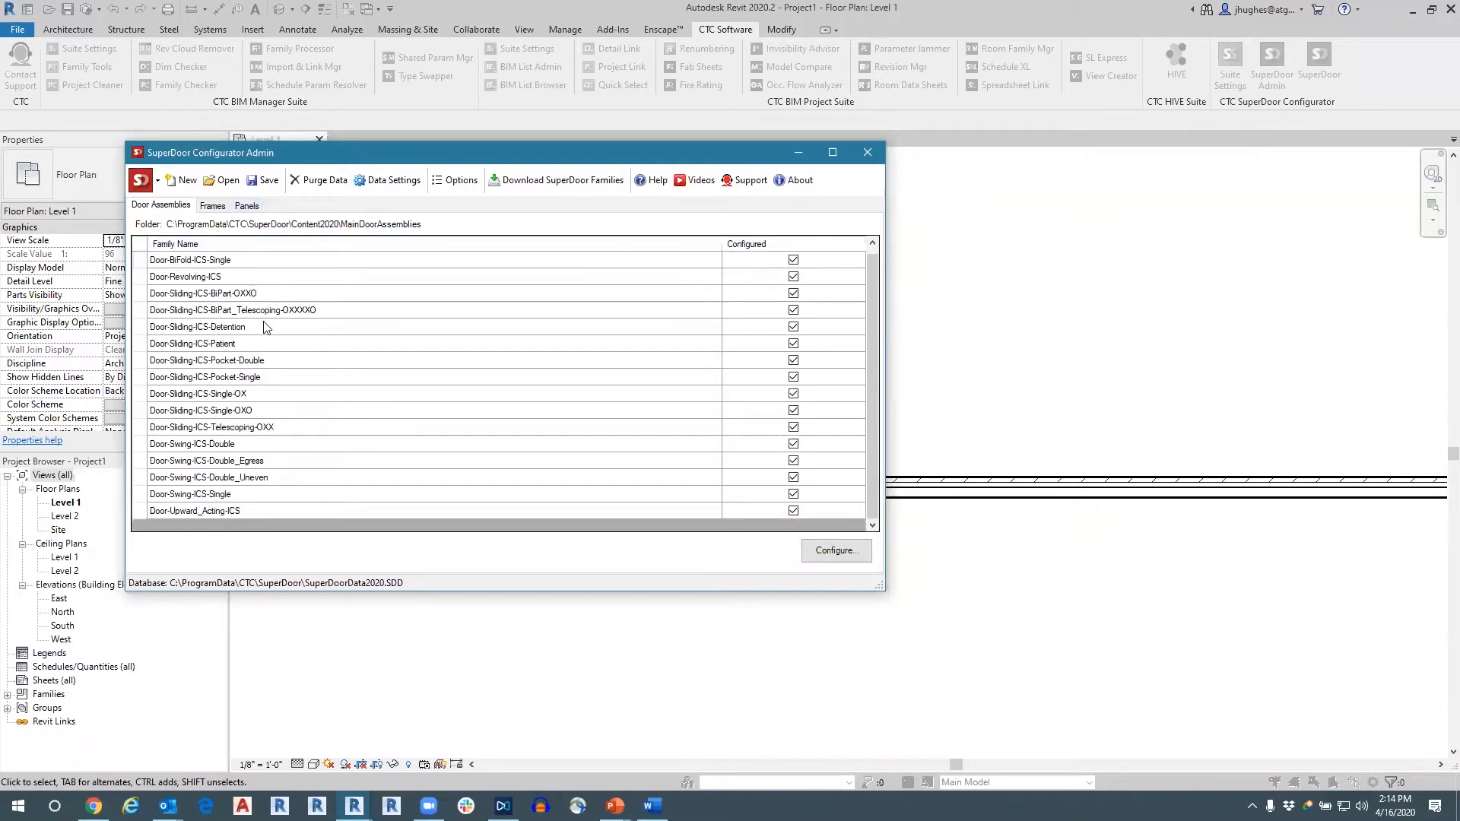
pyautogui.scroll(1, 235, 373)
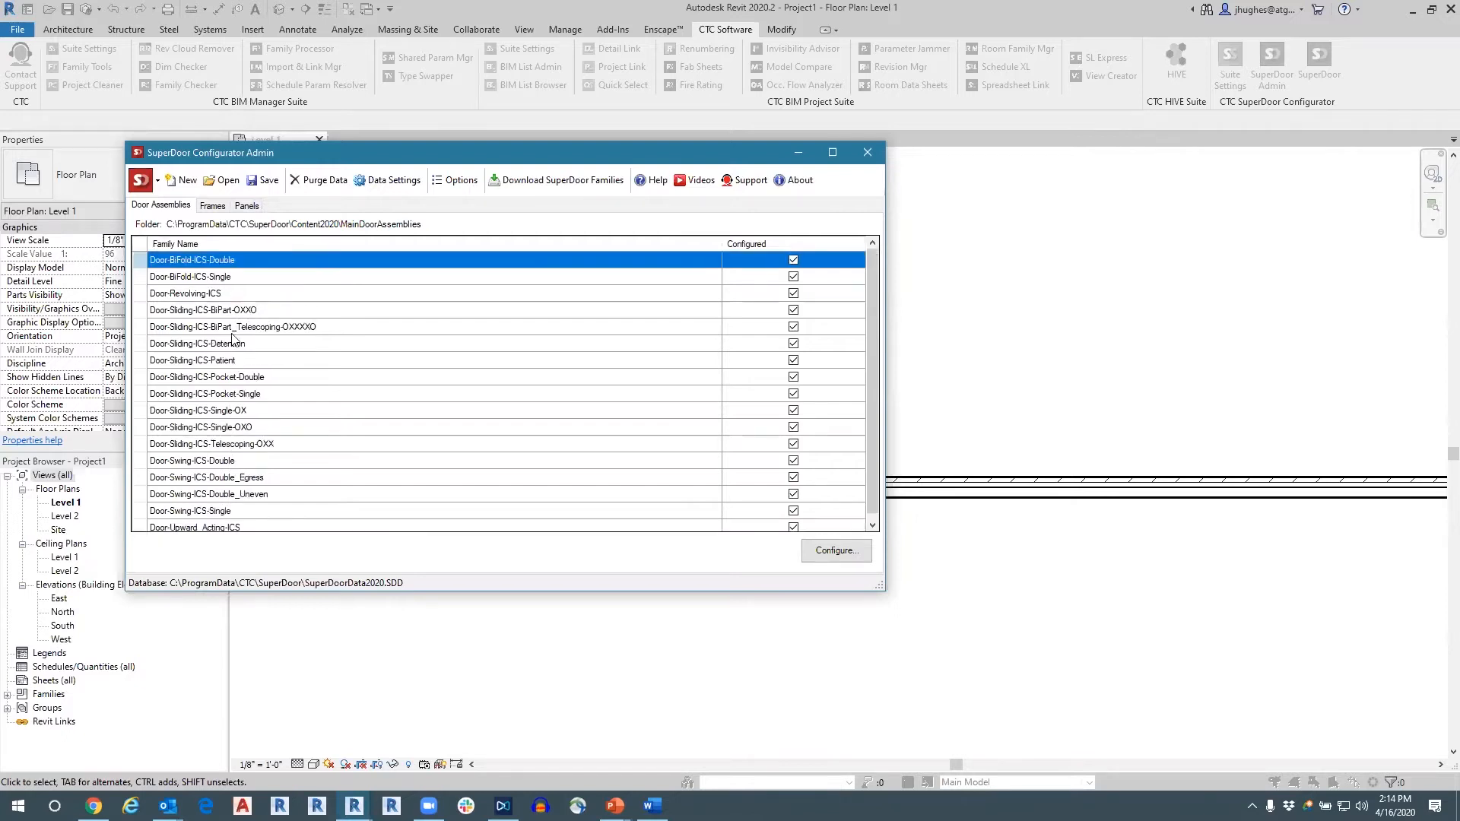
# Open the family information for Door-BiFold-ICS-Double and look over its parameters and default values.
pyautogui.doubleClick(236, 262)
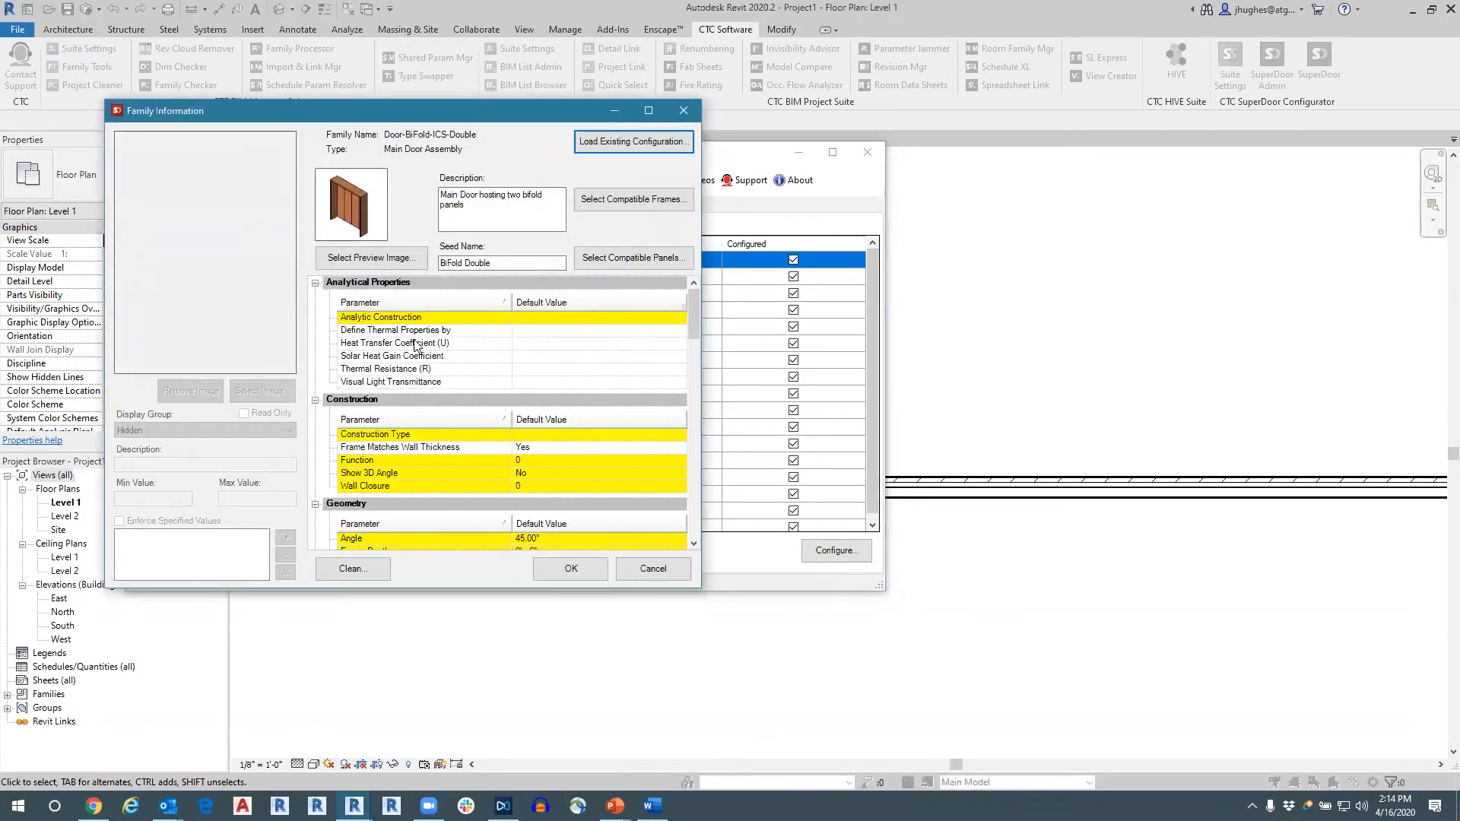
pyautogui.scroll(-2, 415, 344)
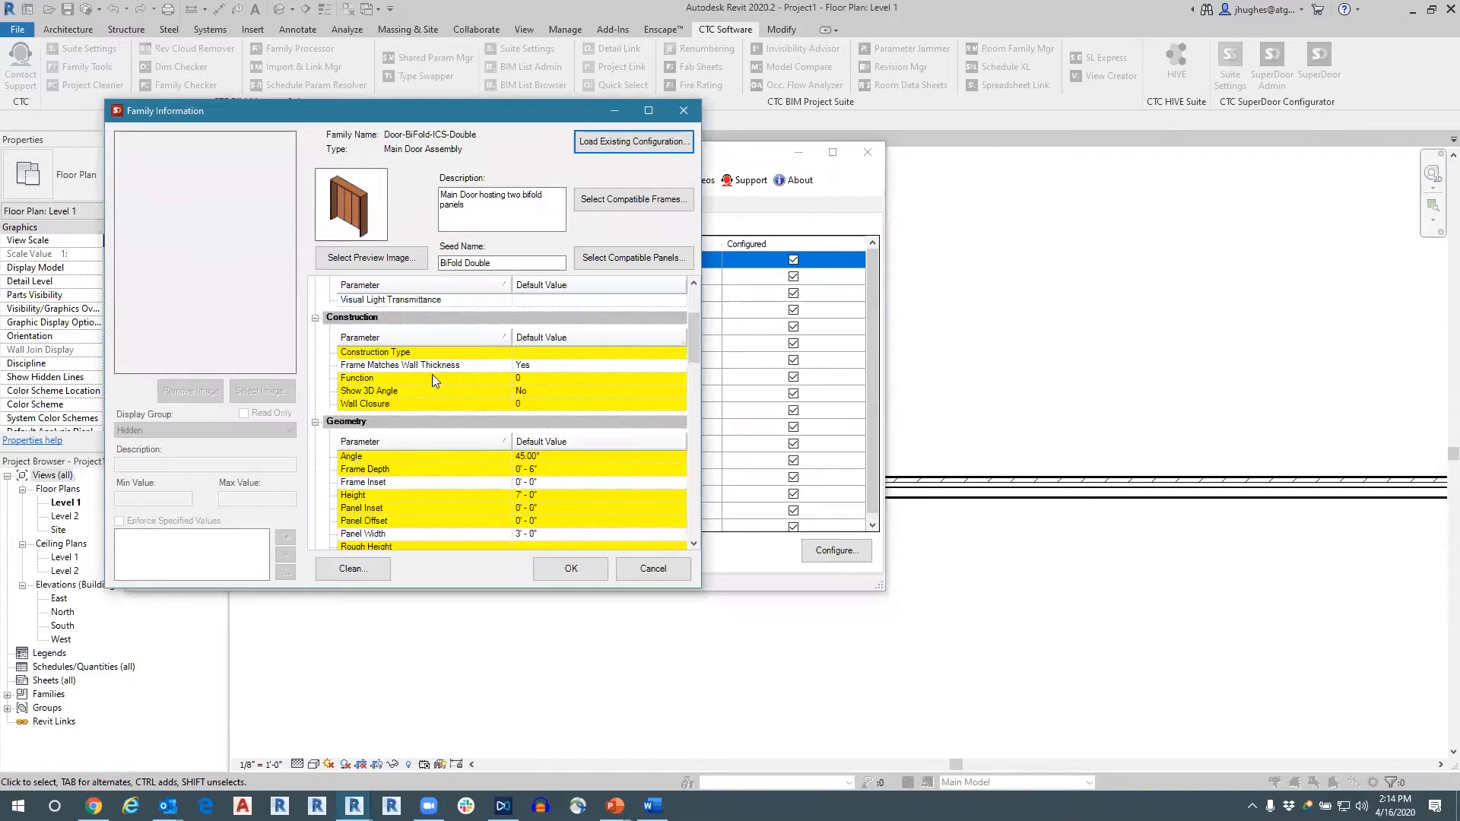
pyautogui.scroll(2, 432, 375)
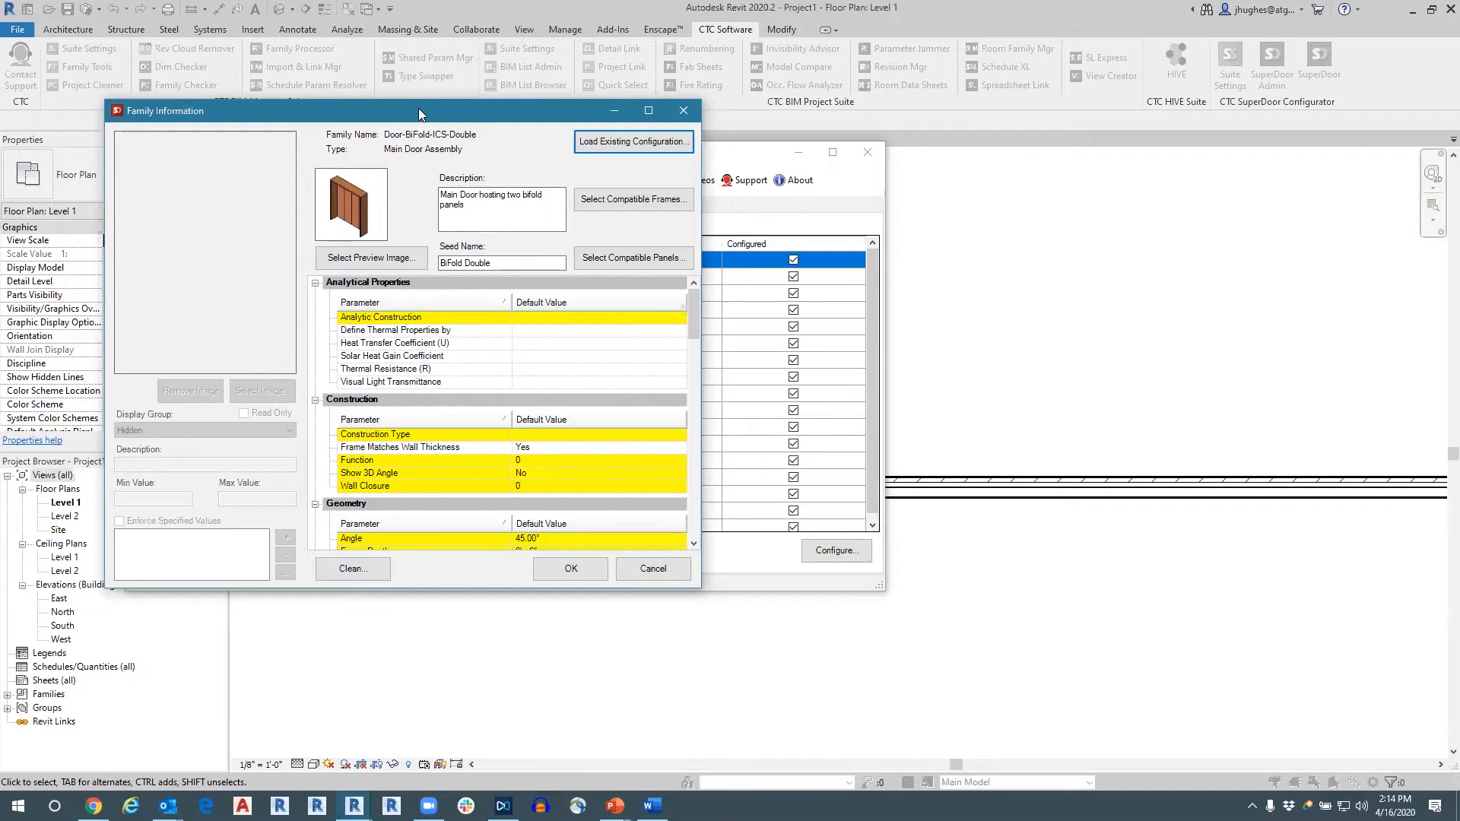
pyautogui.moveTo(418, 108); pyautogui.dragTo(351, 84)
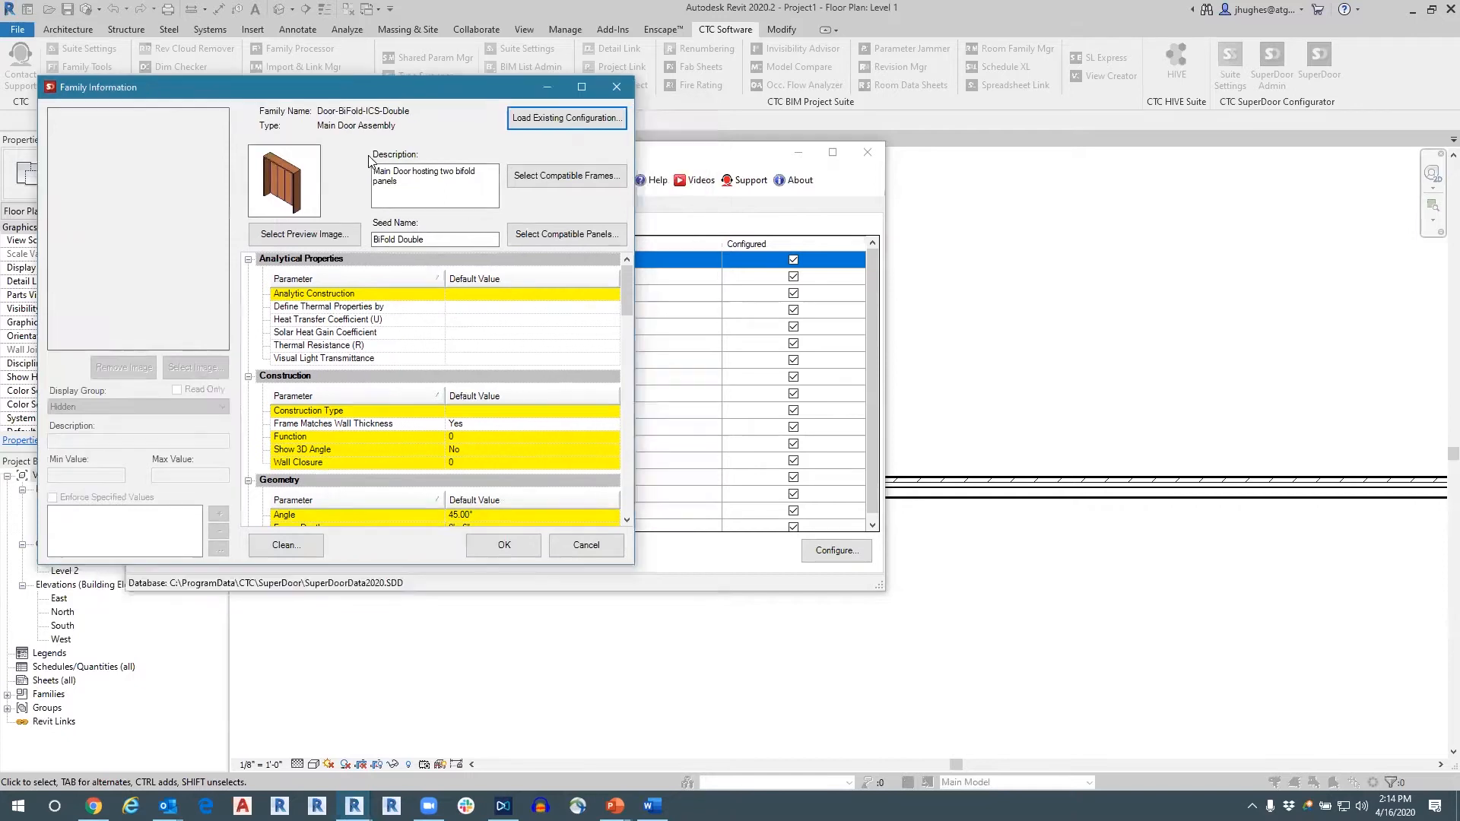
# Review which door frames are marked compatible with the double bifold door, leaving the selection as it is.
pyautogui.click(533, 183)
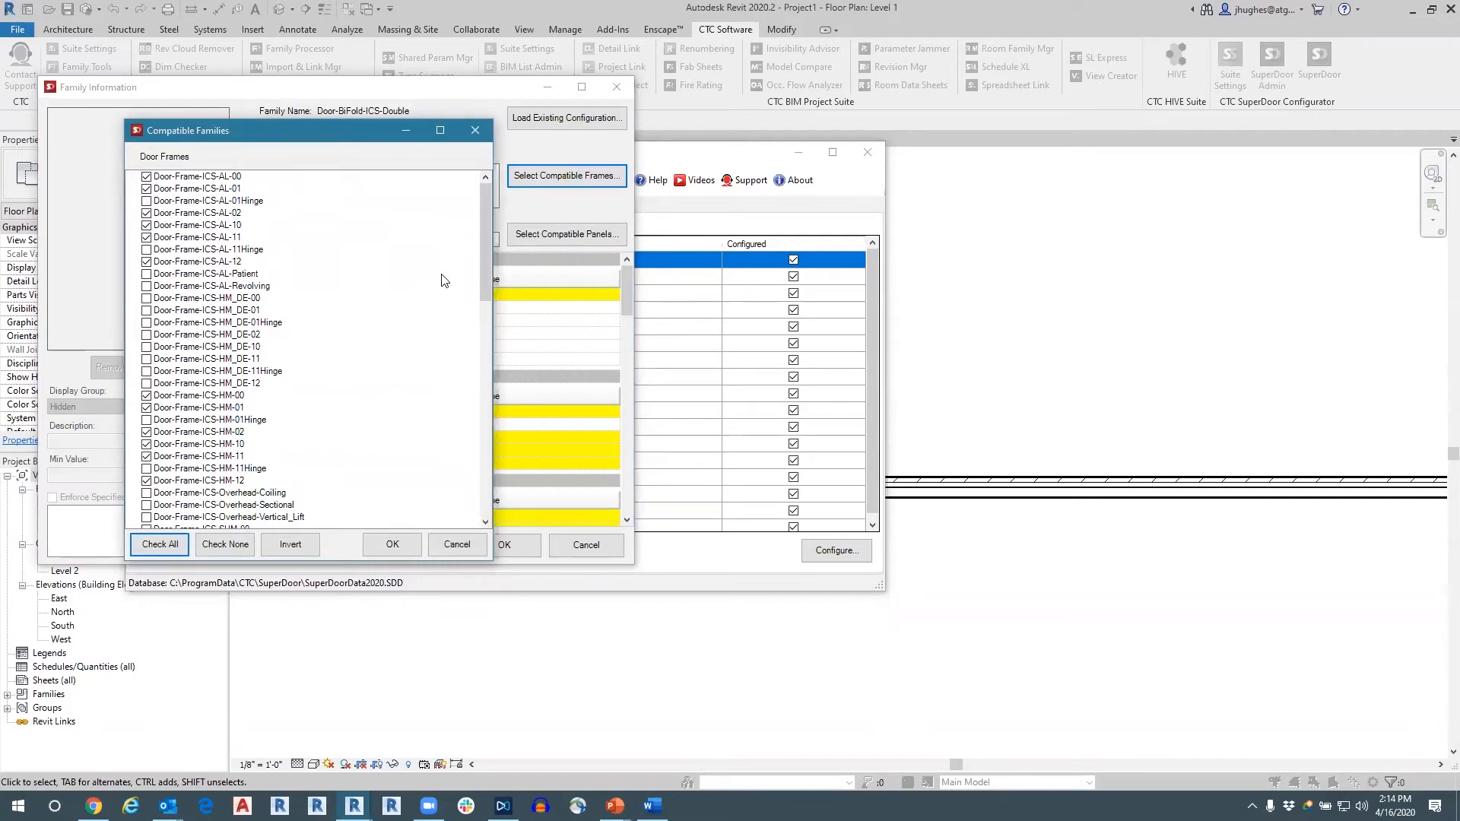
pyautogui.click(480, 245)
pyautogui.scroll(-9, 481, 258)
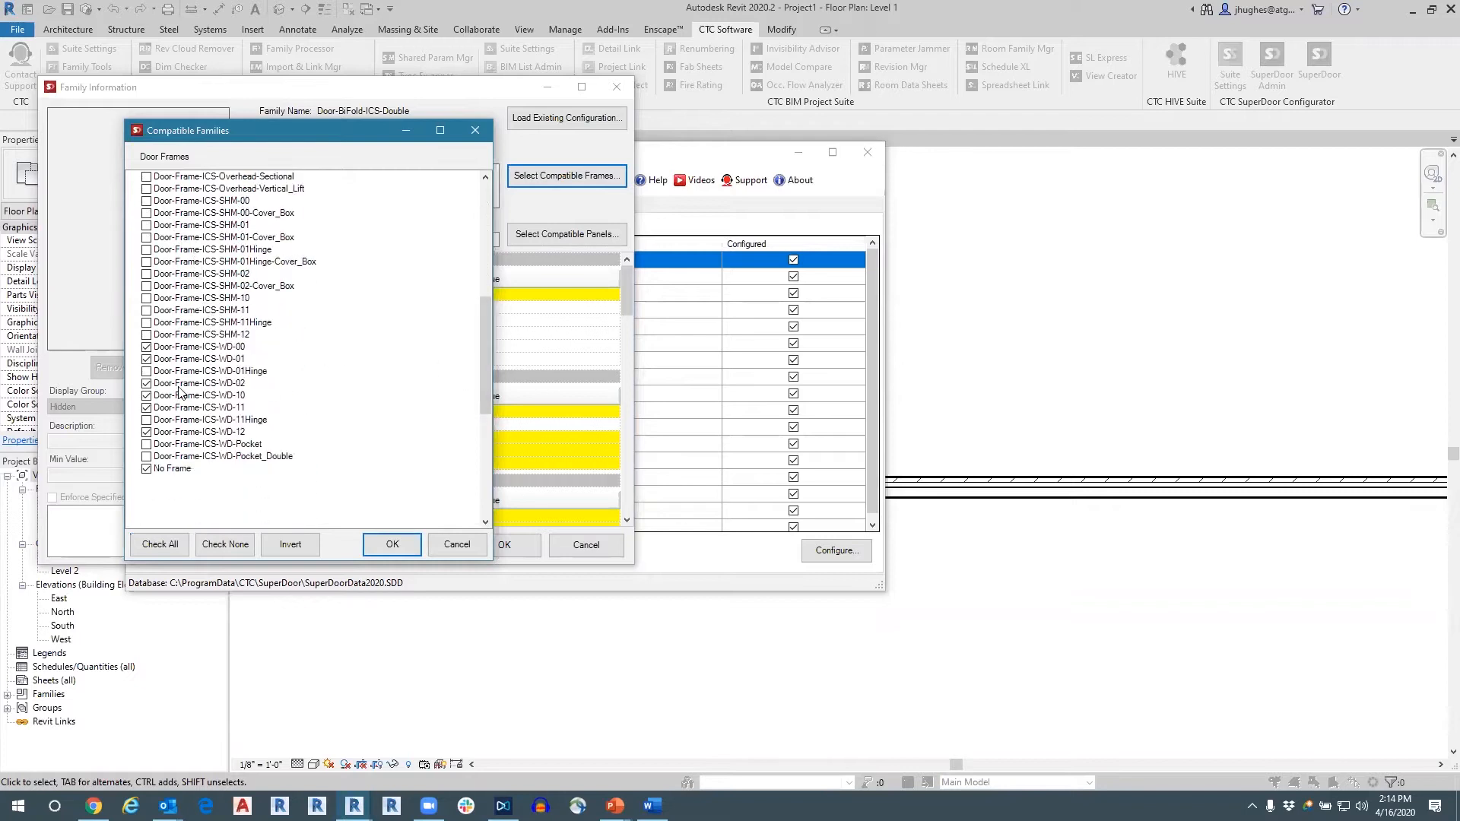
pyautogui.moveTo(480, 314); pyautogui.dragTo(485, 178)
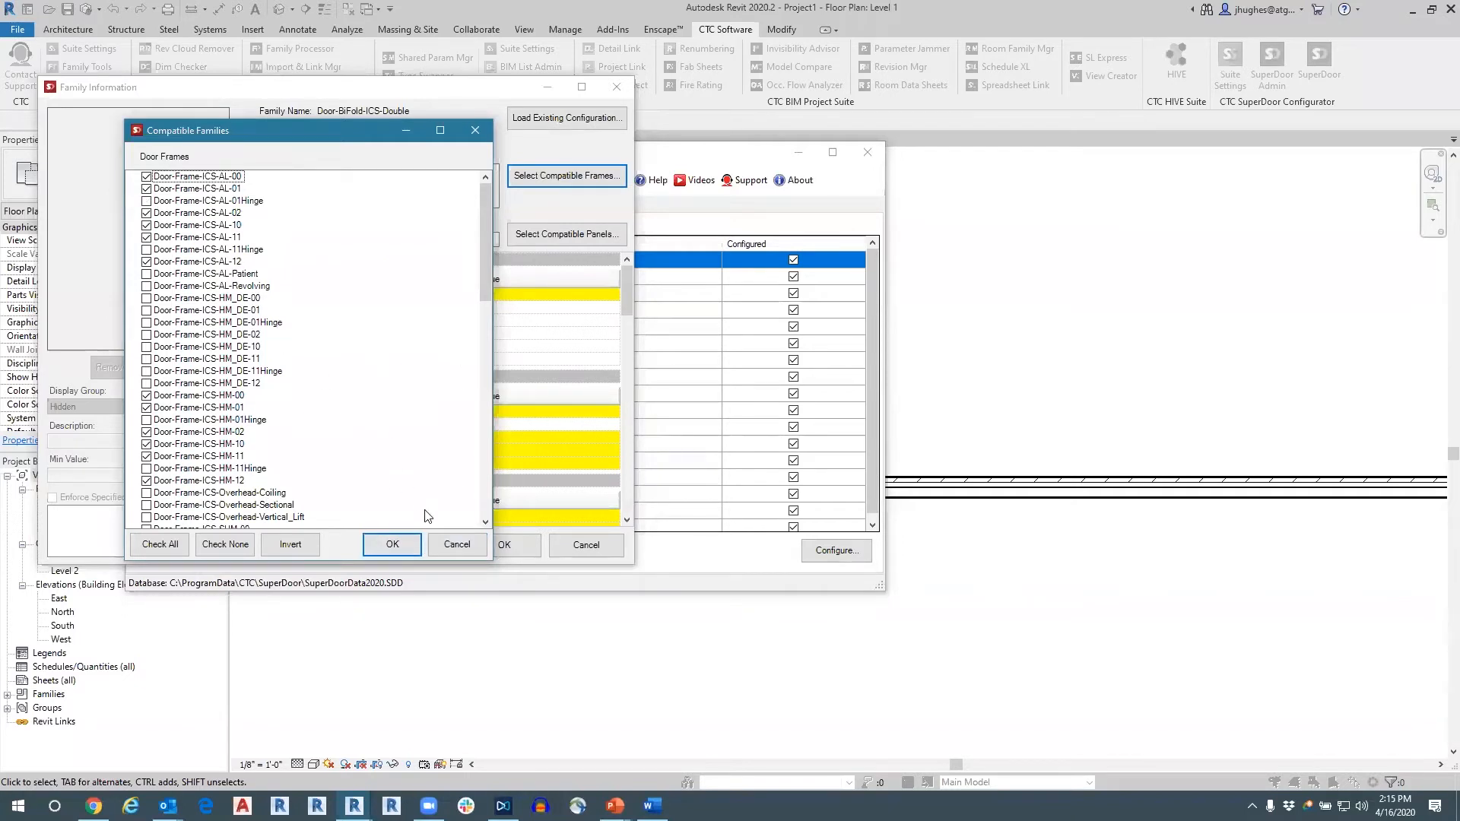
pyautogui.click(455, 544)
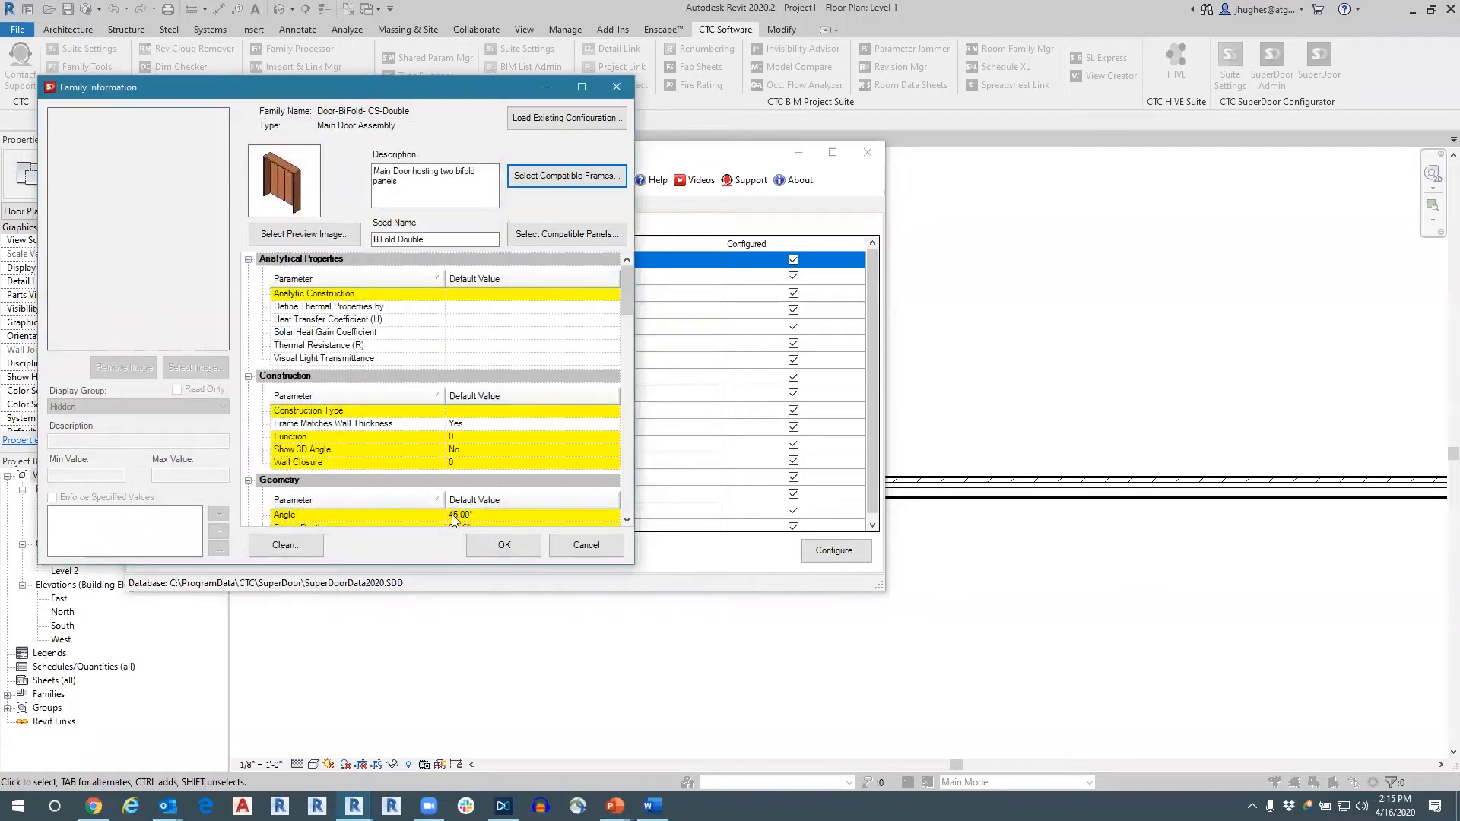
# Inspect the preview images and settings of the Thickness and Threshold Extension Exterior parameters, and close the family information without saving.
pyautogui.scroll(-2, 475, 414)
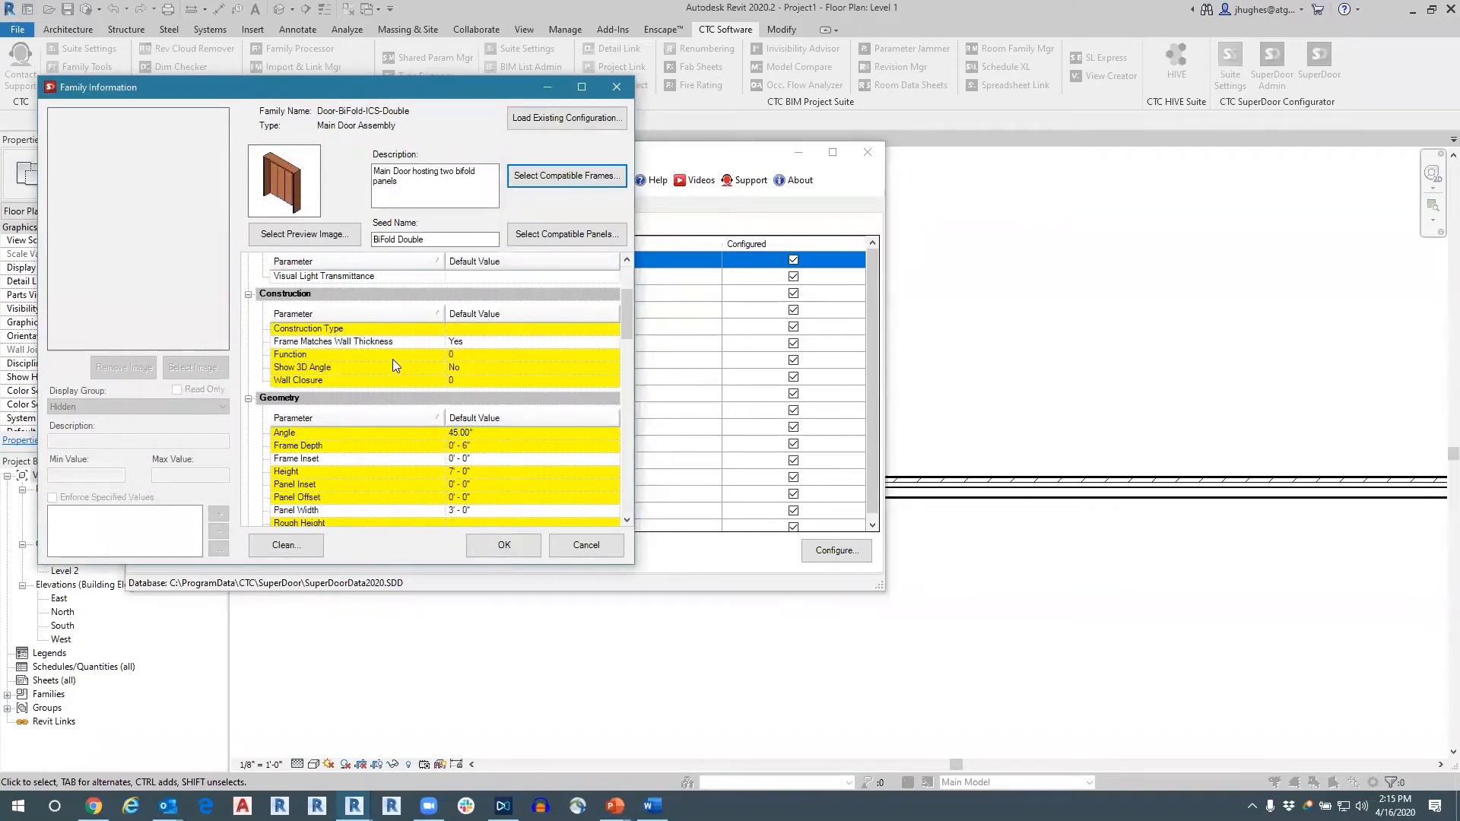
pyautogui.scroll(2, 404, 367)
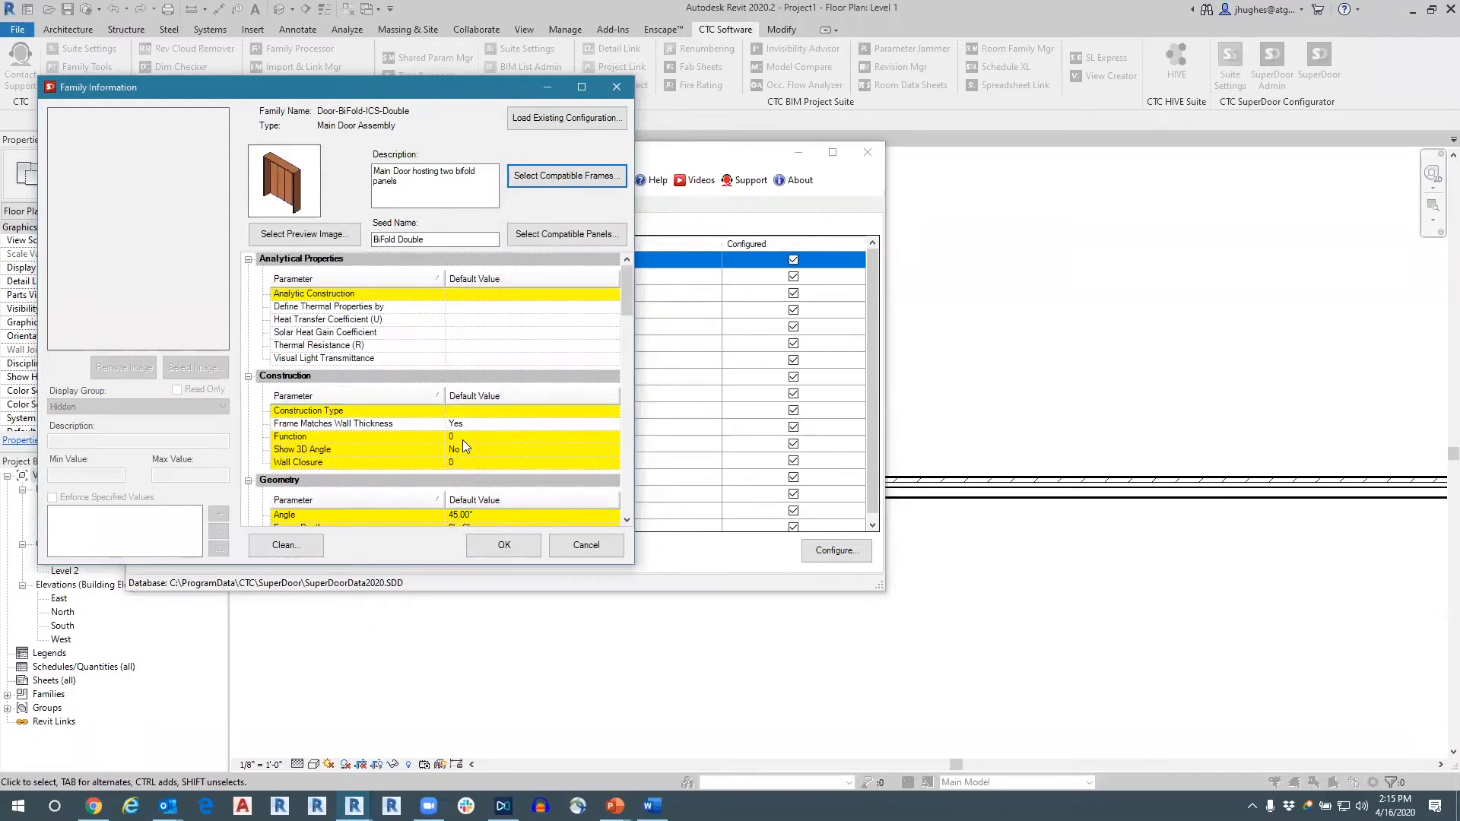
pyautogui.scroll(-4, 463, 445)
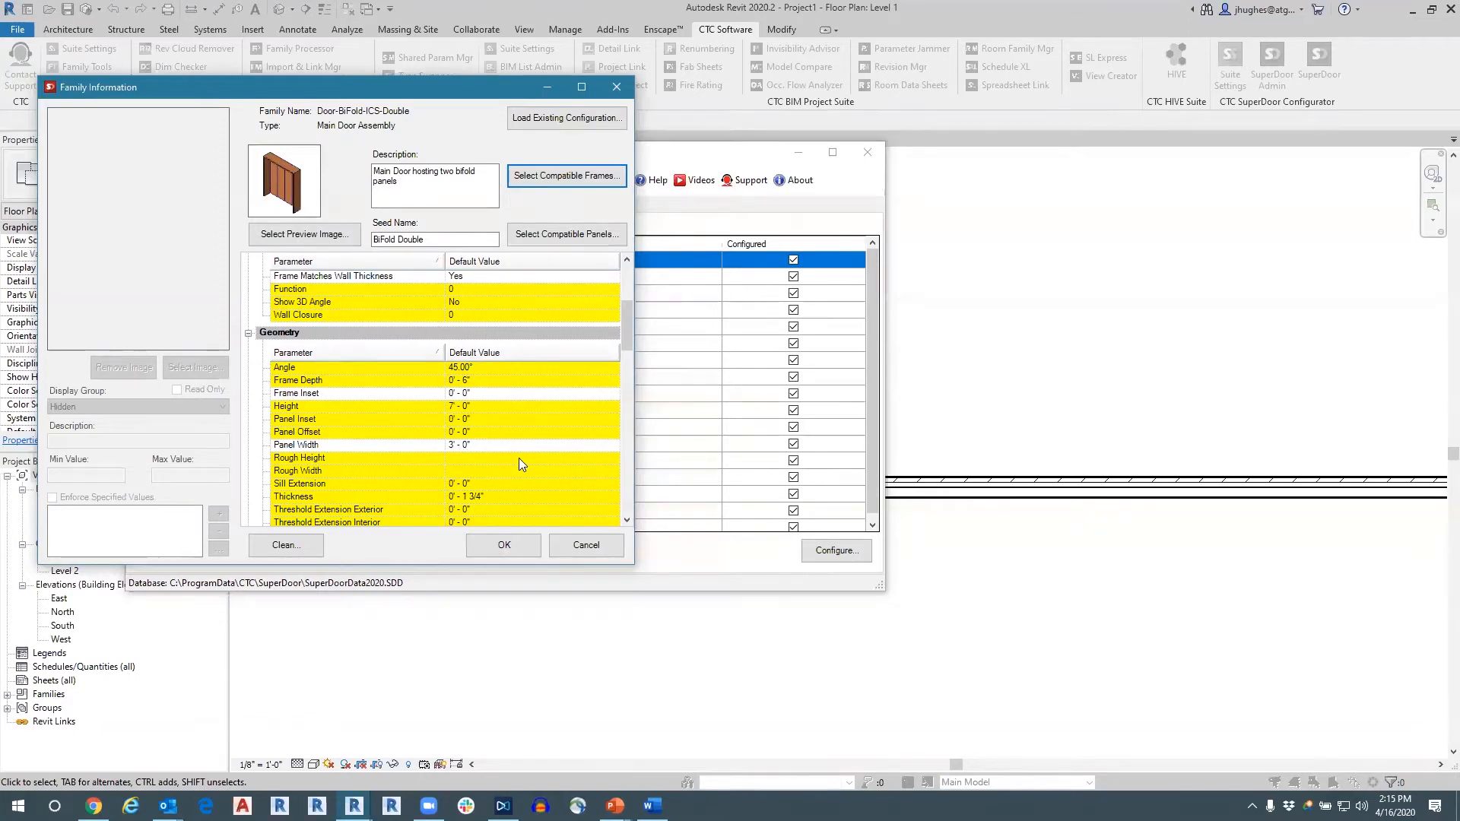
pyautogui.scroll(-4, 517, 450)
pyautogui.click(484, 353)
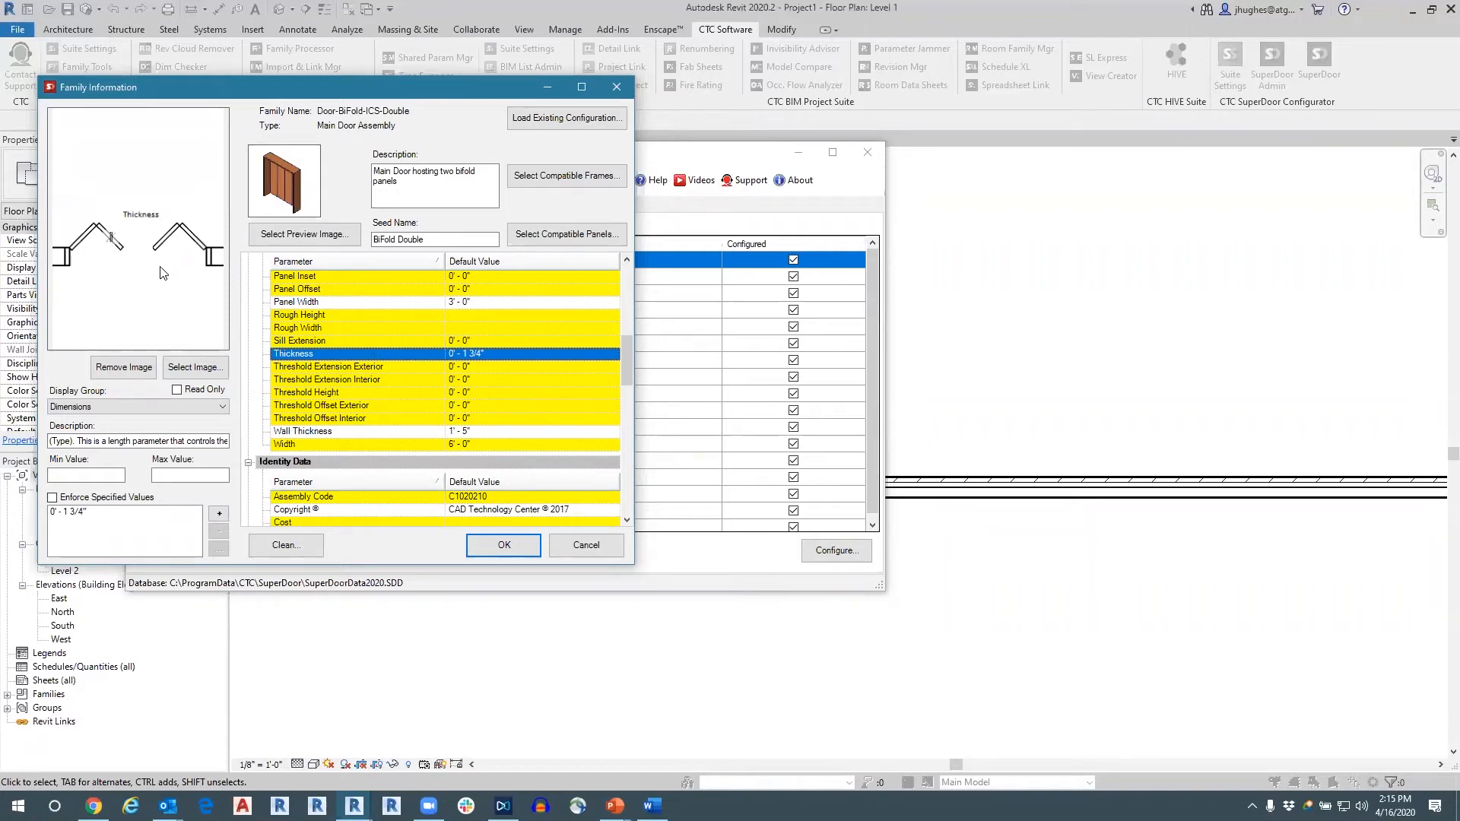
pyautogui.click(351, 367)
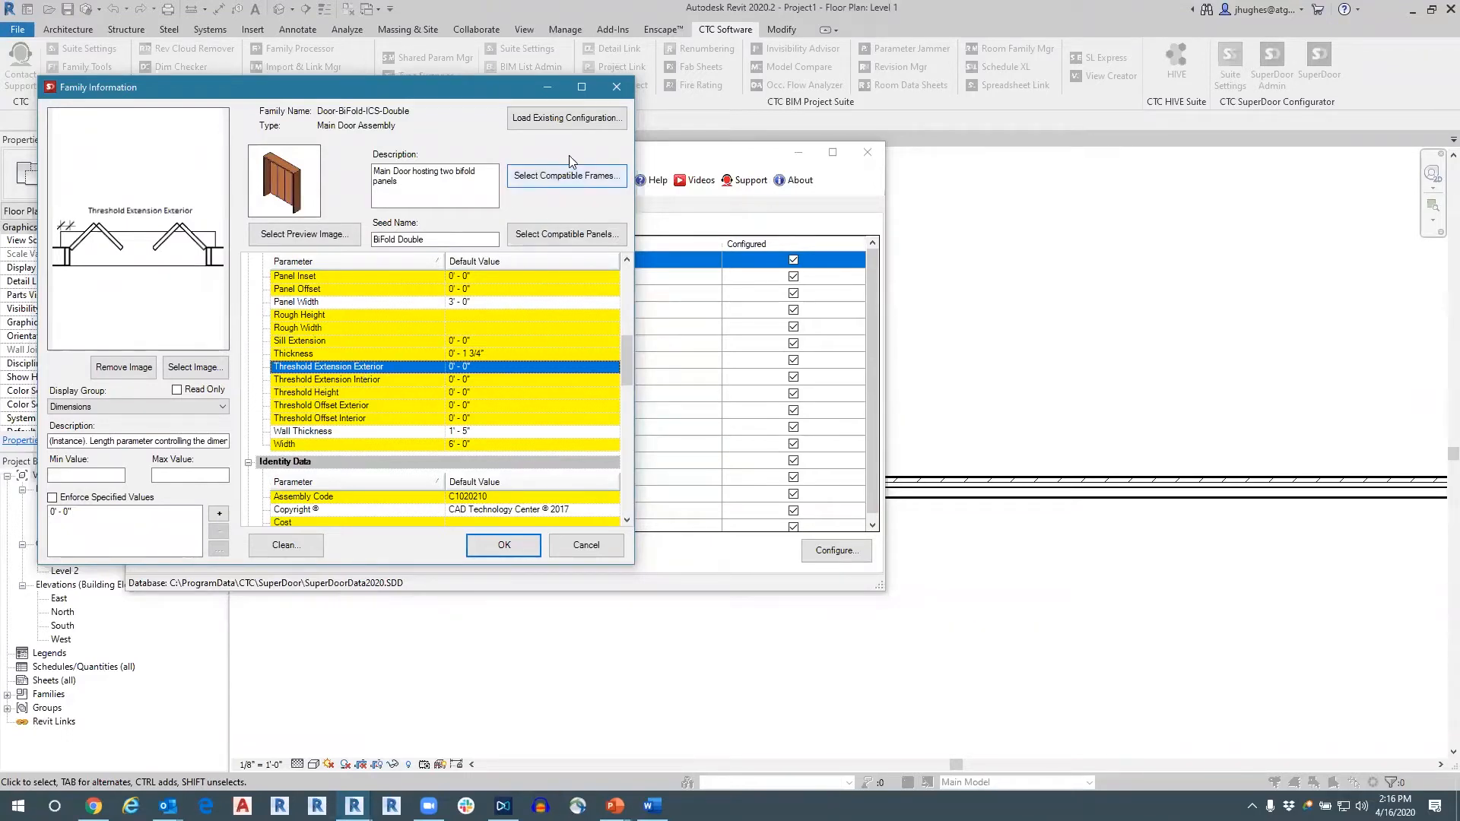
pyautogui.click(615, 88)
pyautogui.click(386, 373)
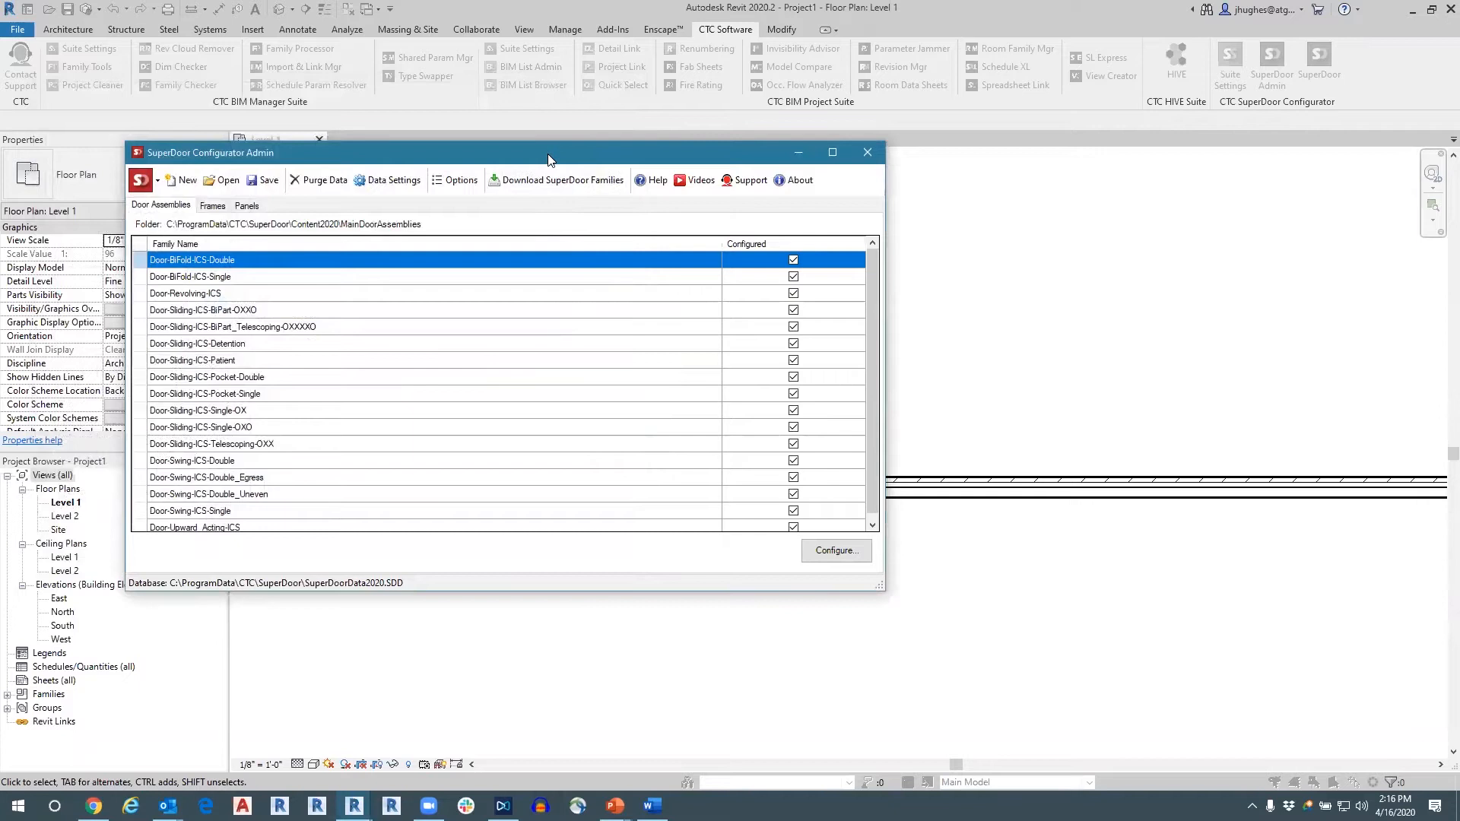
# Look over the full list of commands in the SuperDoor Configurator Admin's main menu.
pyautogui.moveTo(549, 152); pyautogui.dragTo(574, 117)
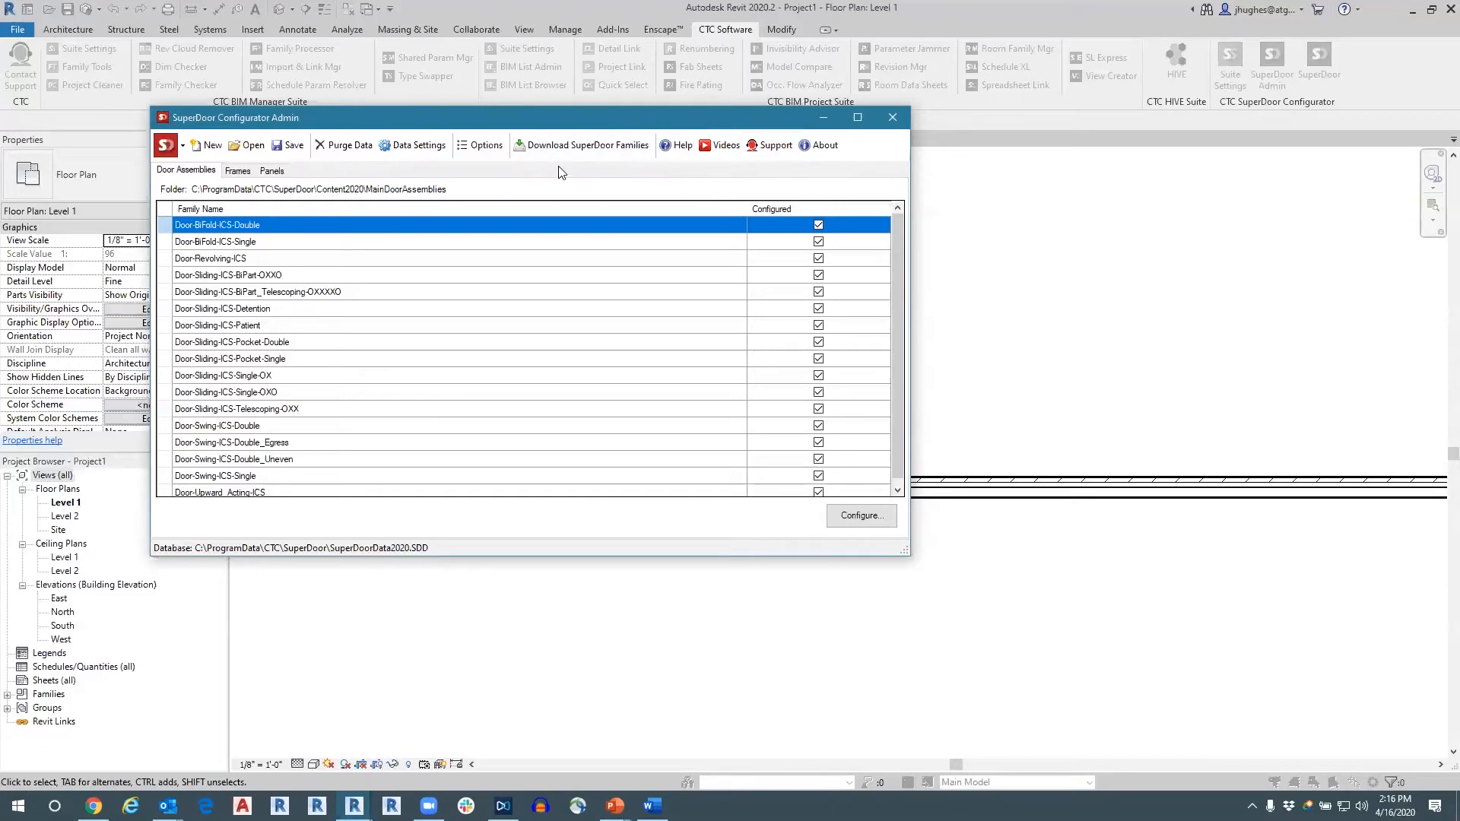
pyautogui.click(182, 148)
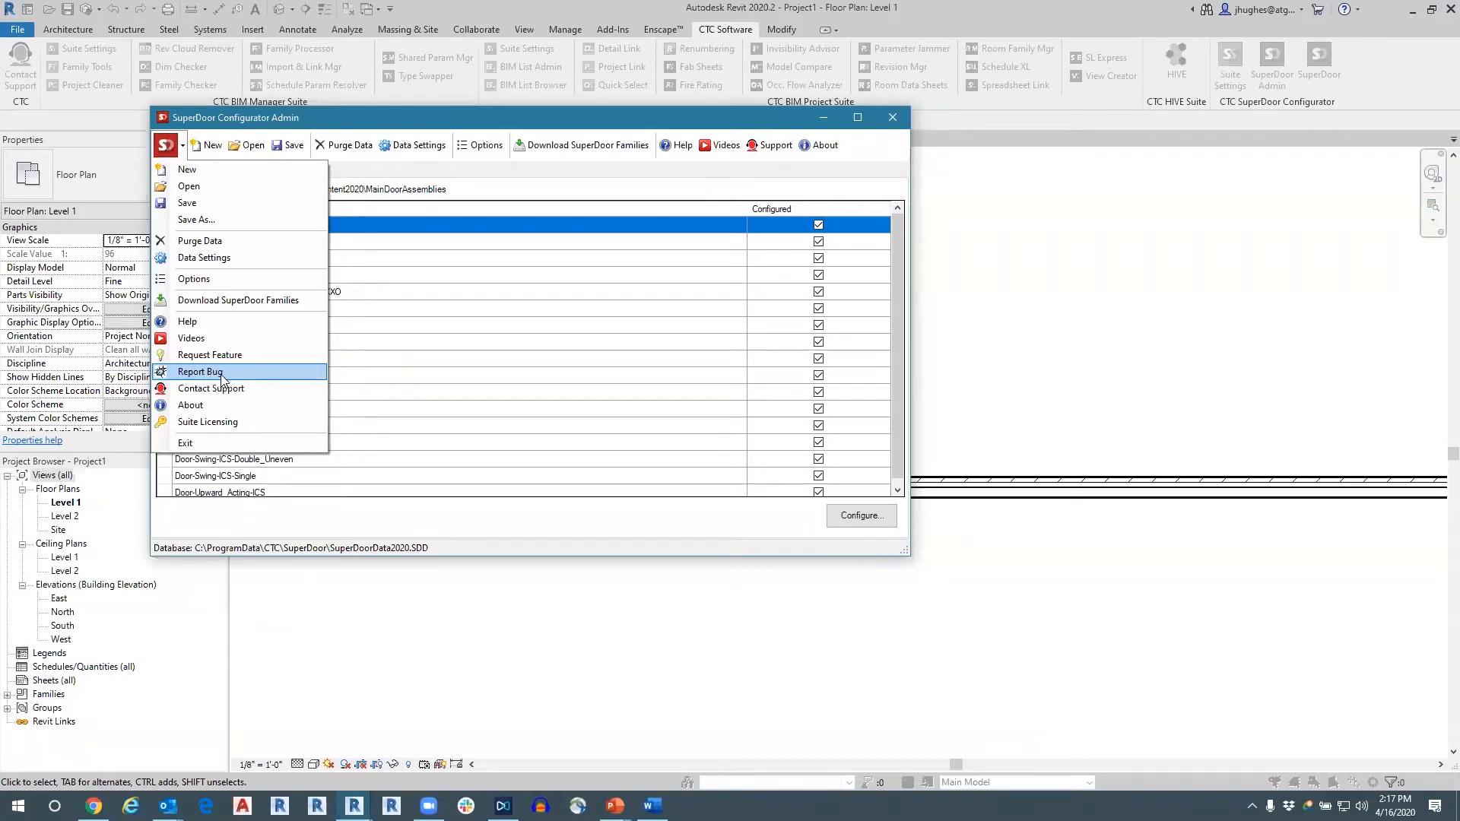
pyautogui.click(369, 124)
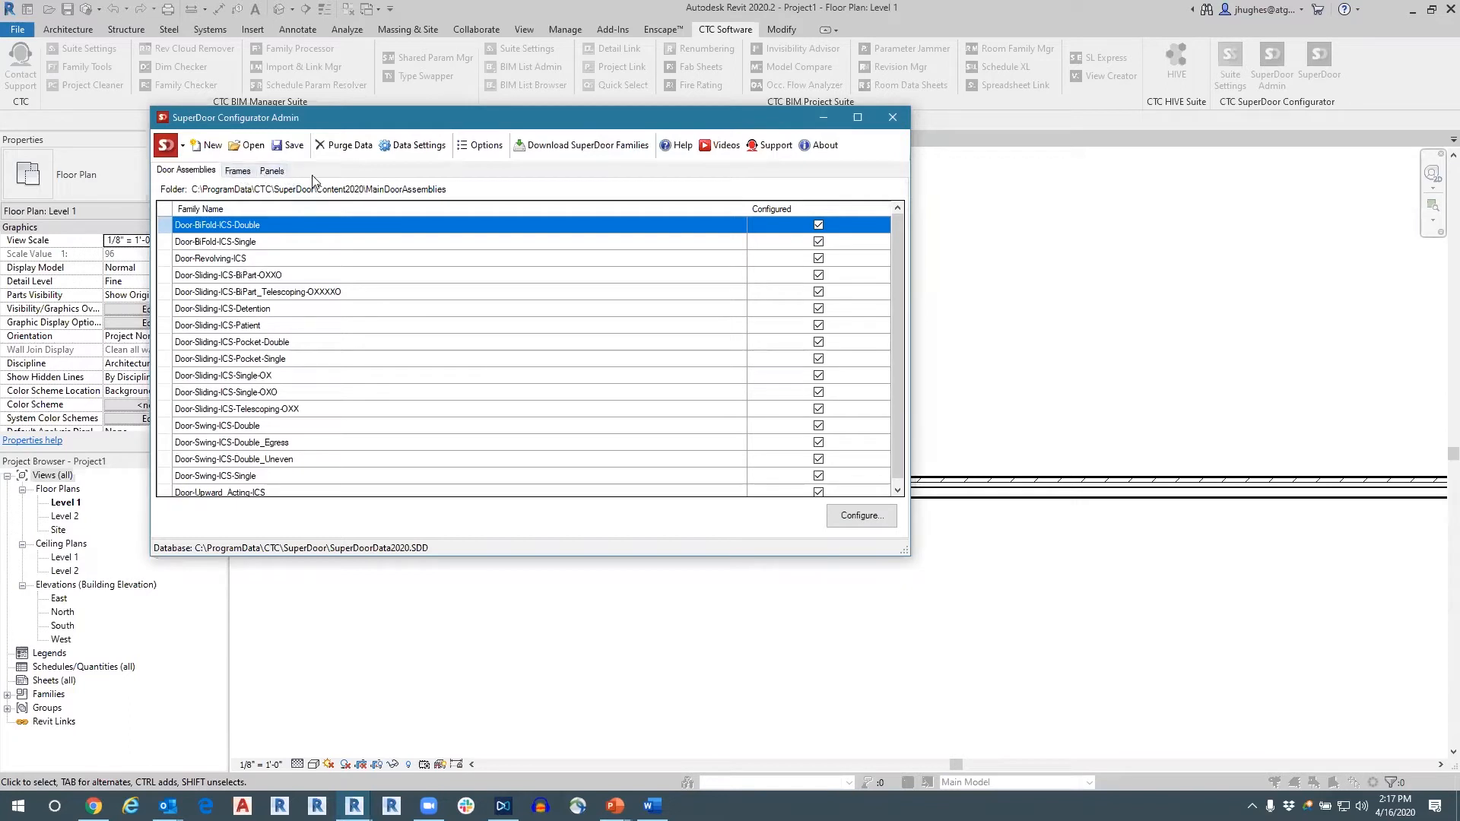
# Reopen the SuperDoor Configurator Admin and review the SuperDoor content downloads offered per Revit version on the web page, closing the browser when done.
pyautogui.click(892, 118)
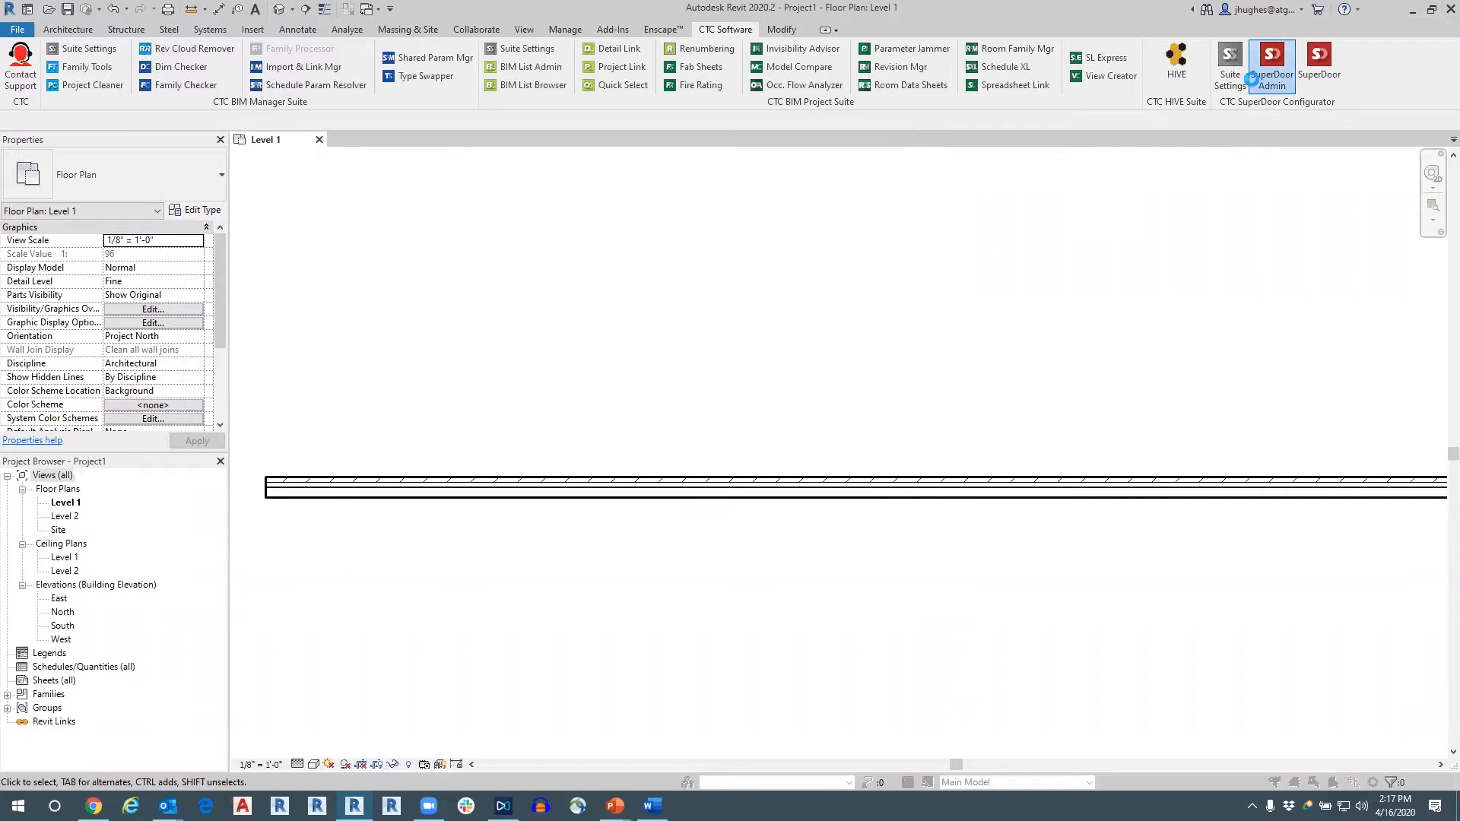
pyautogui.click(1254, 76)
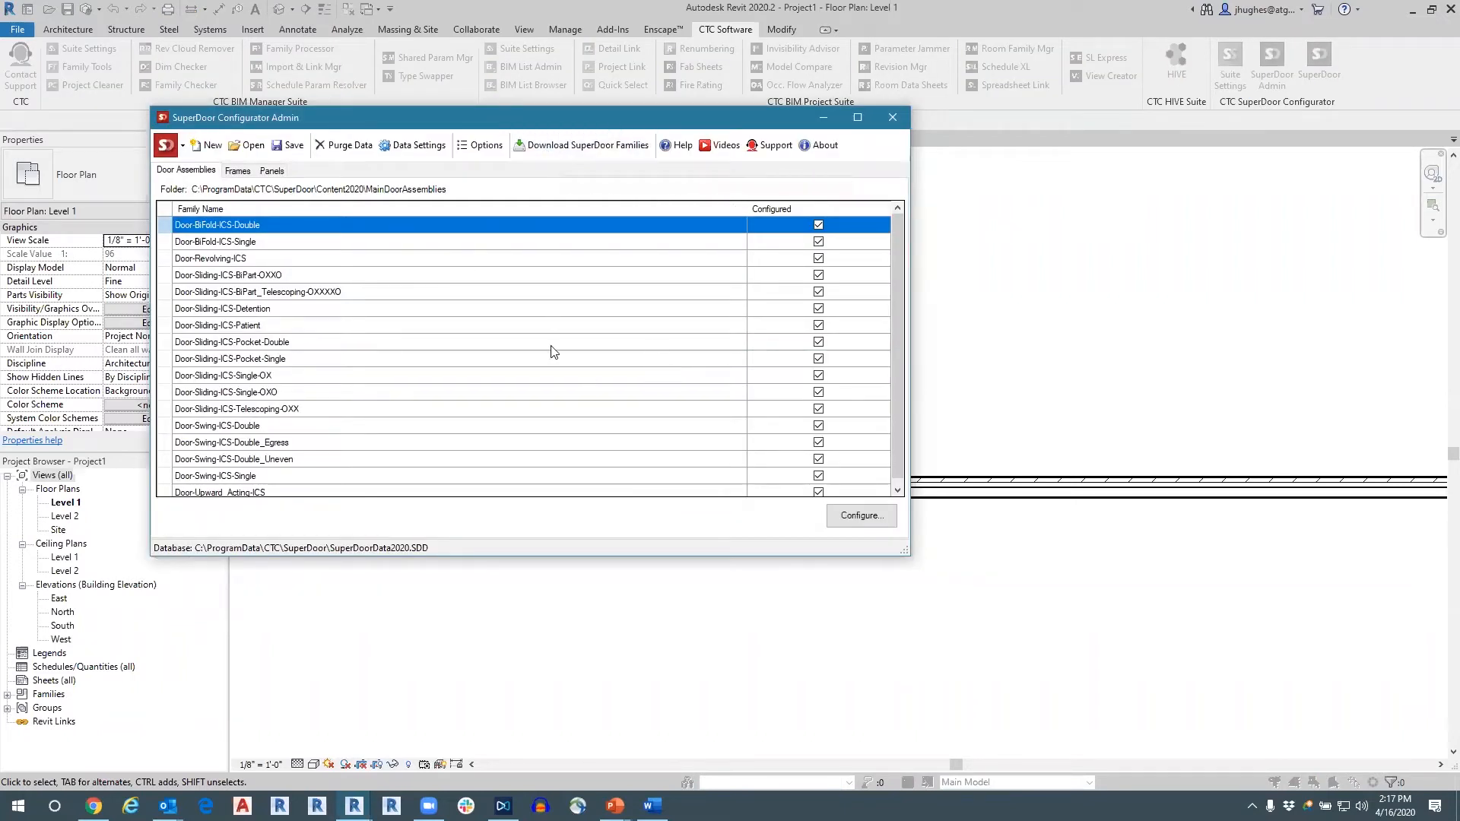
pyautogui.click(564, 144)
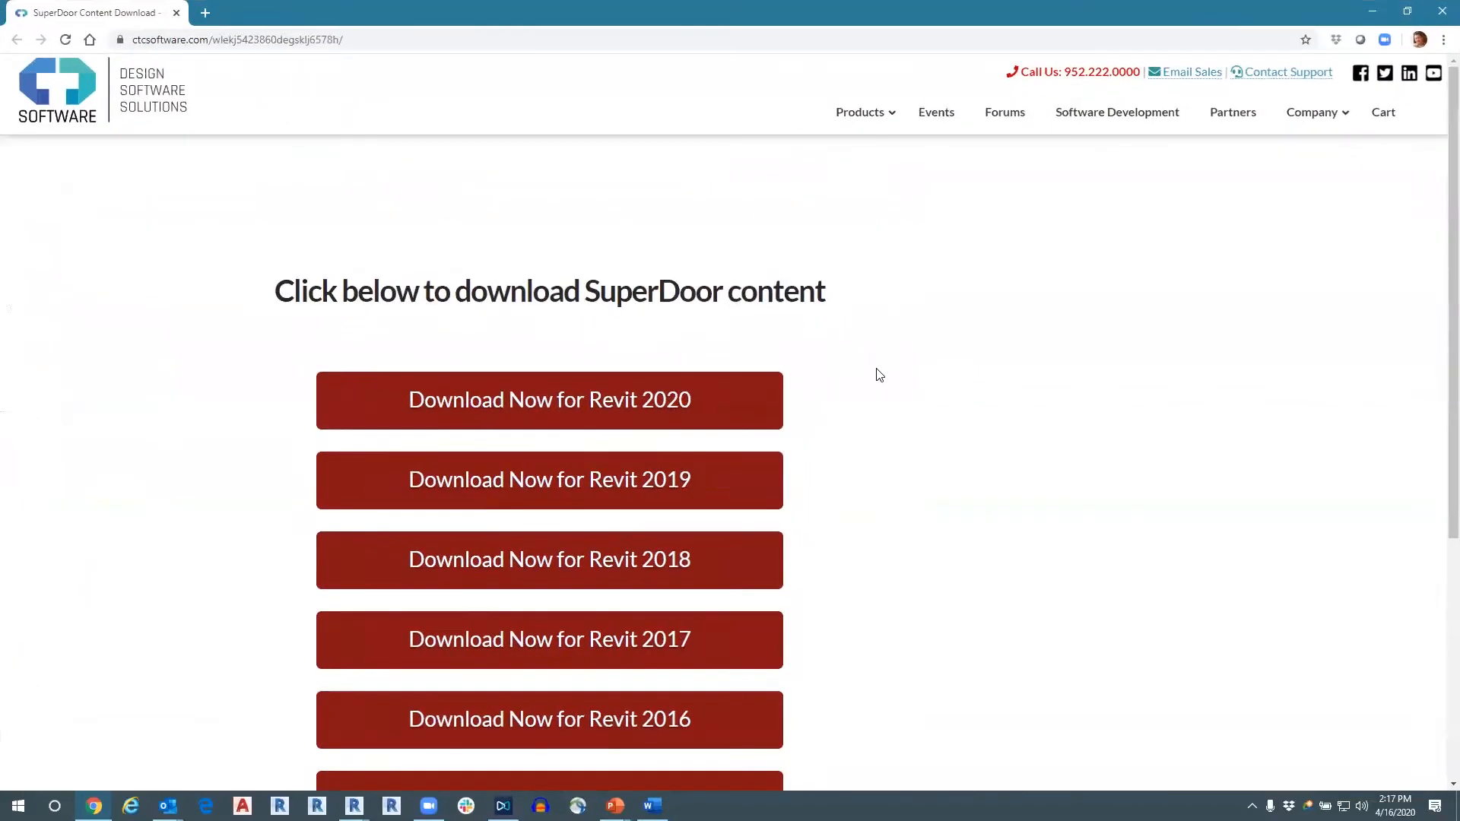
pyautogui.scroll(-5, 871, 381)
pyautogui.scroll(5, 794, 502)
pyautogui.scroll(-3, 666, 414)
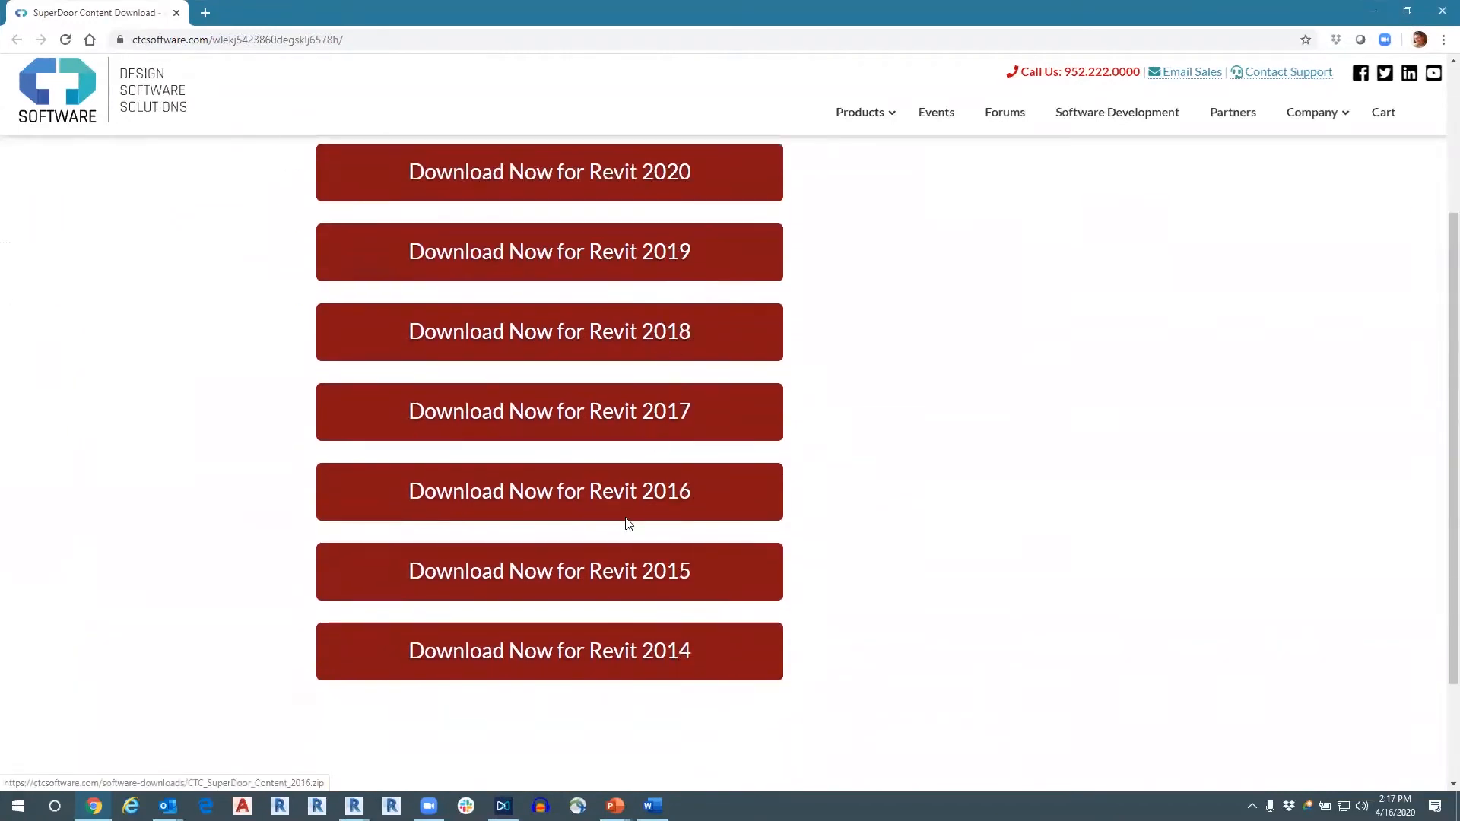
pyautogui.scroll(3, 707, 594)
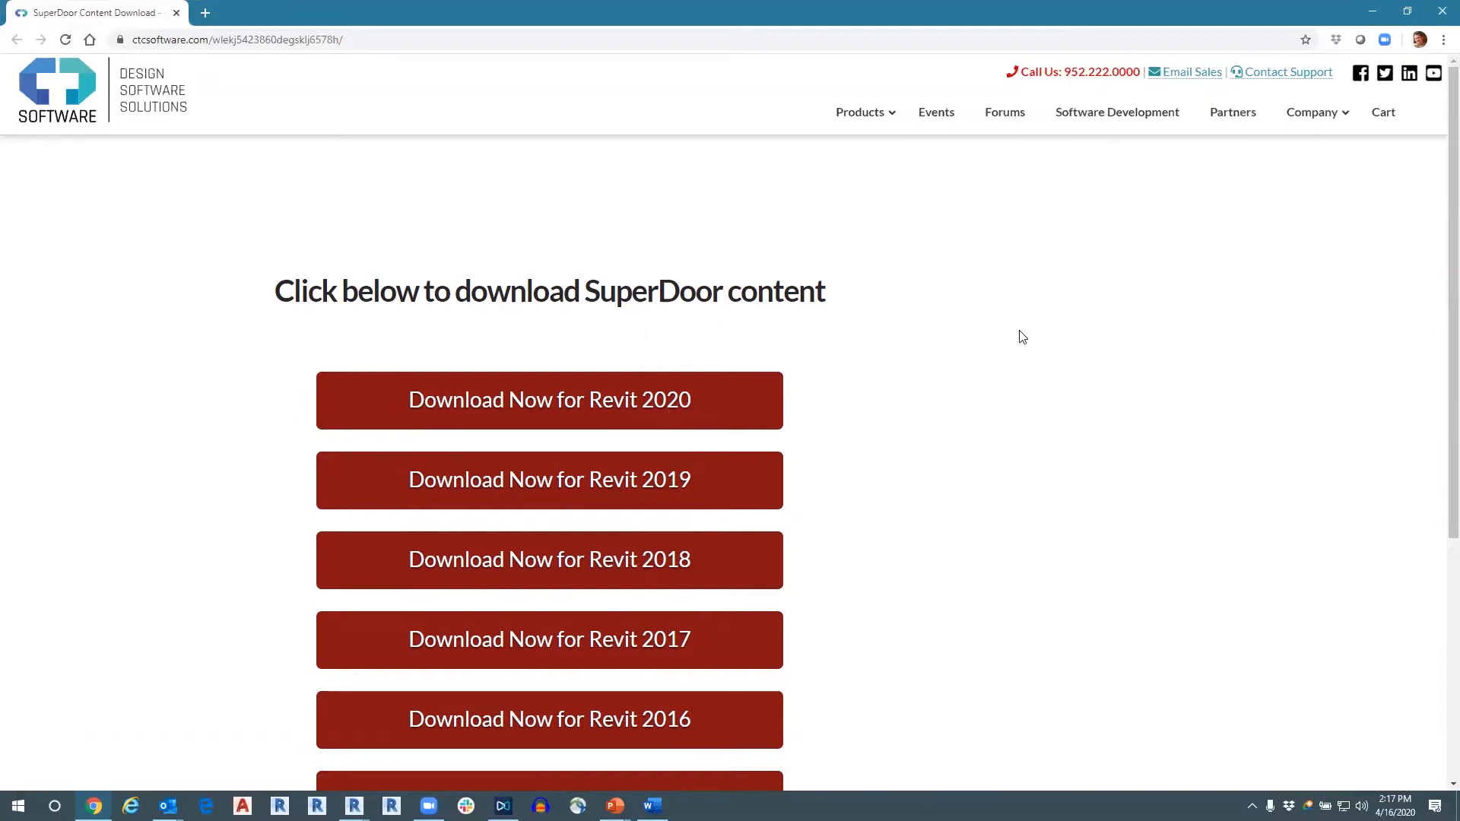
pyautogui.click(1440, 12)
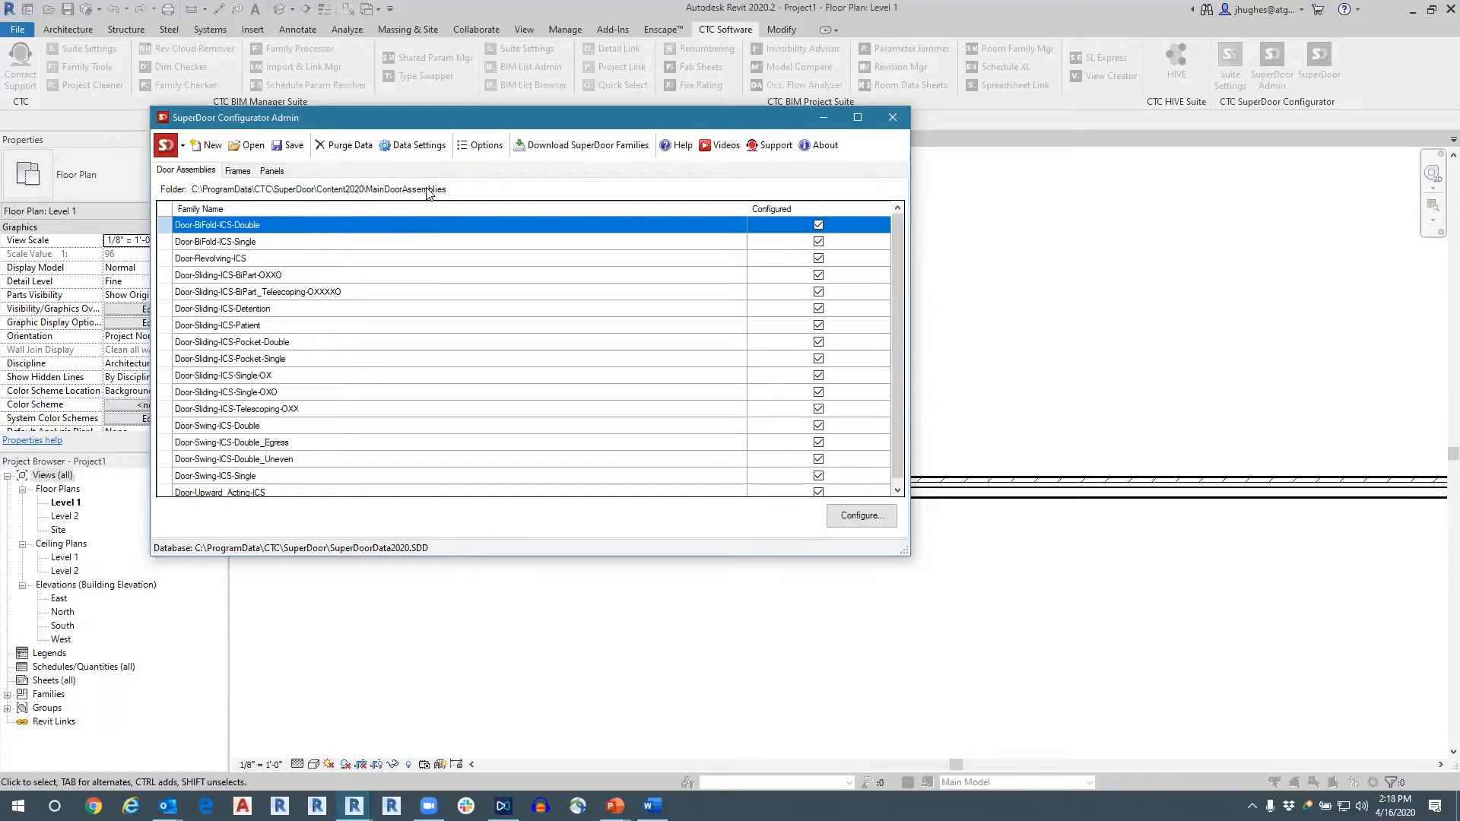
# Close the SuperDoor Configurator Admin and open the SuperDoor Configurator in a maximized window.
pyautogui.click(893, 117)
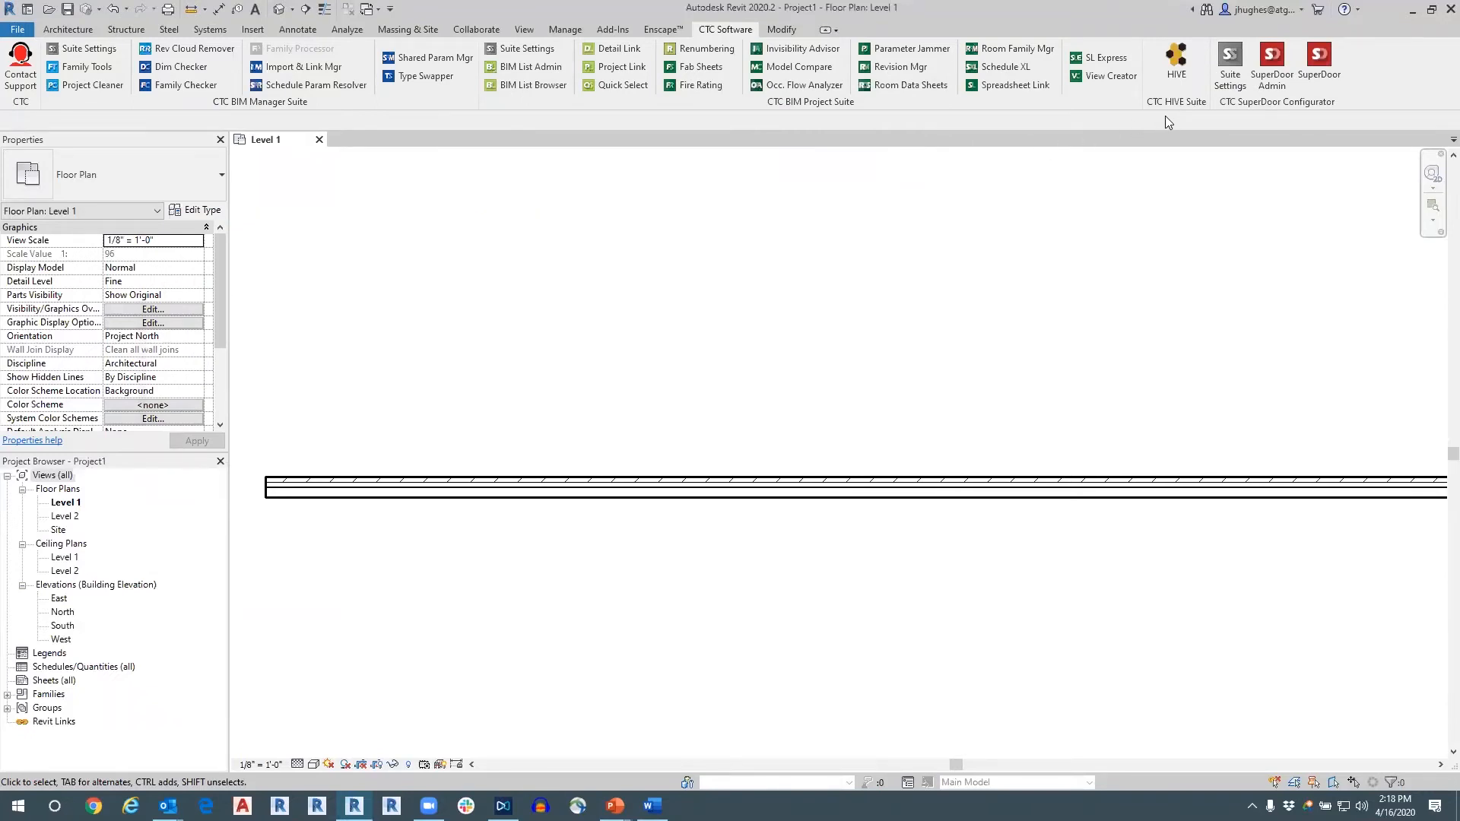
pyautogui.click(1319, 70)
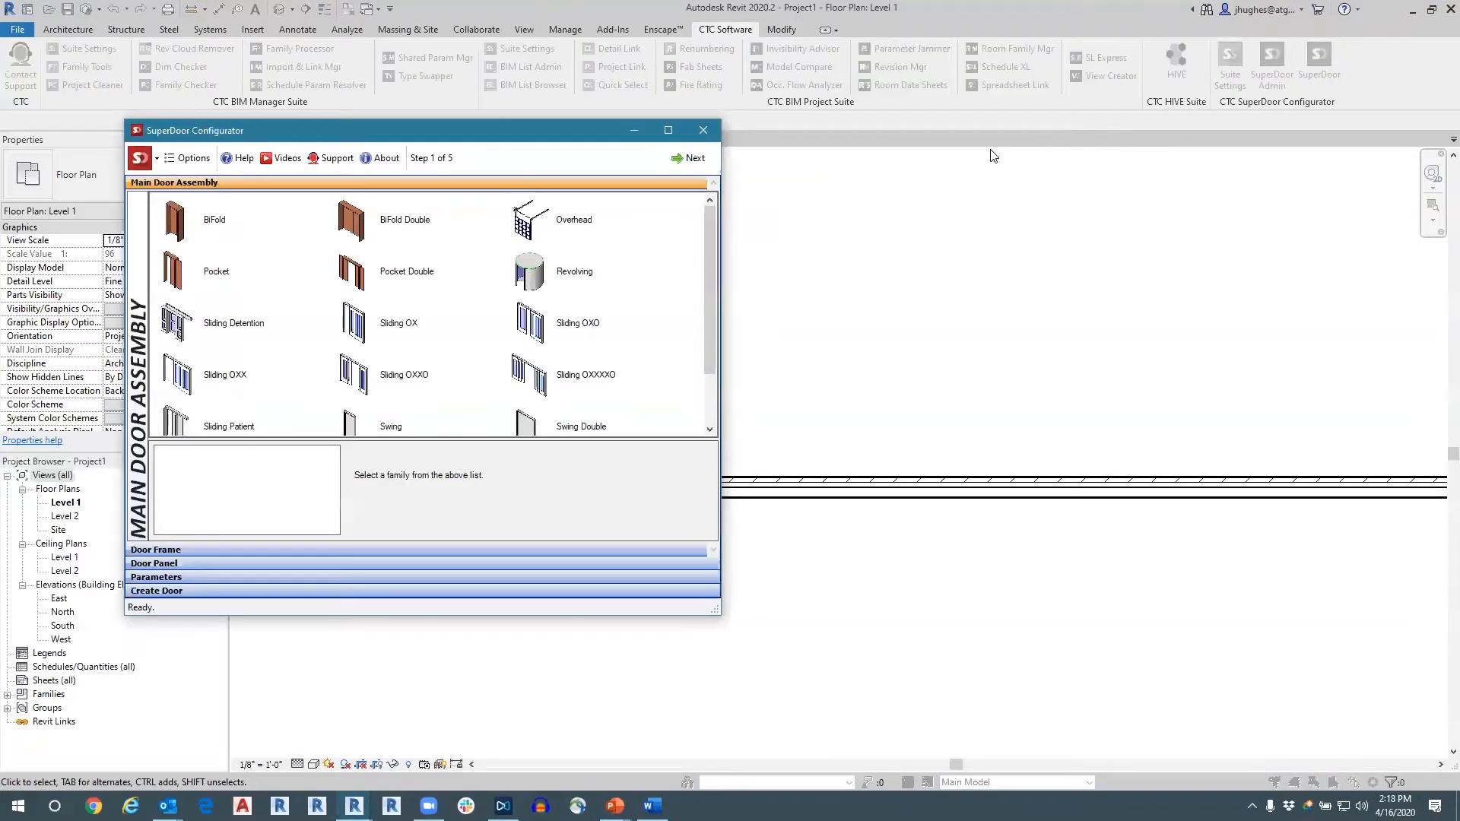
pyautogui.click(669, 132)
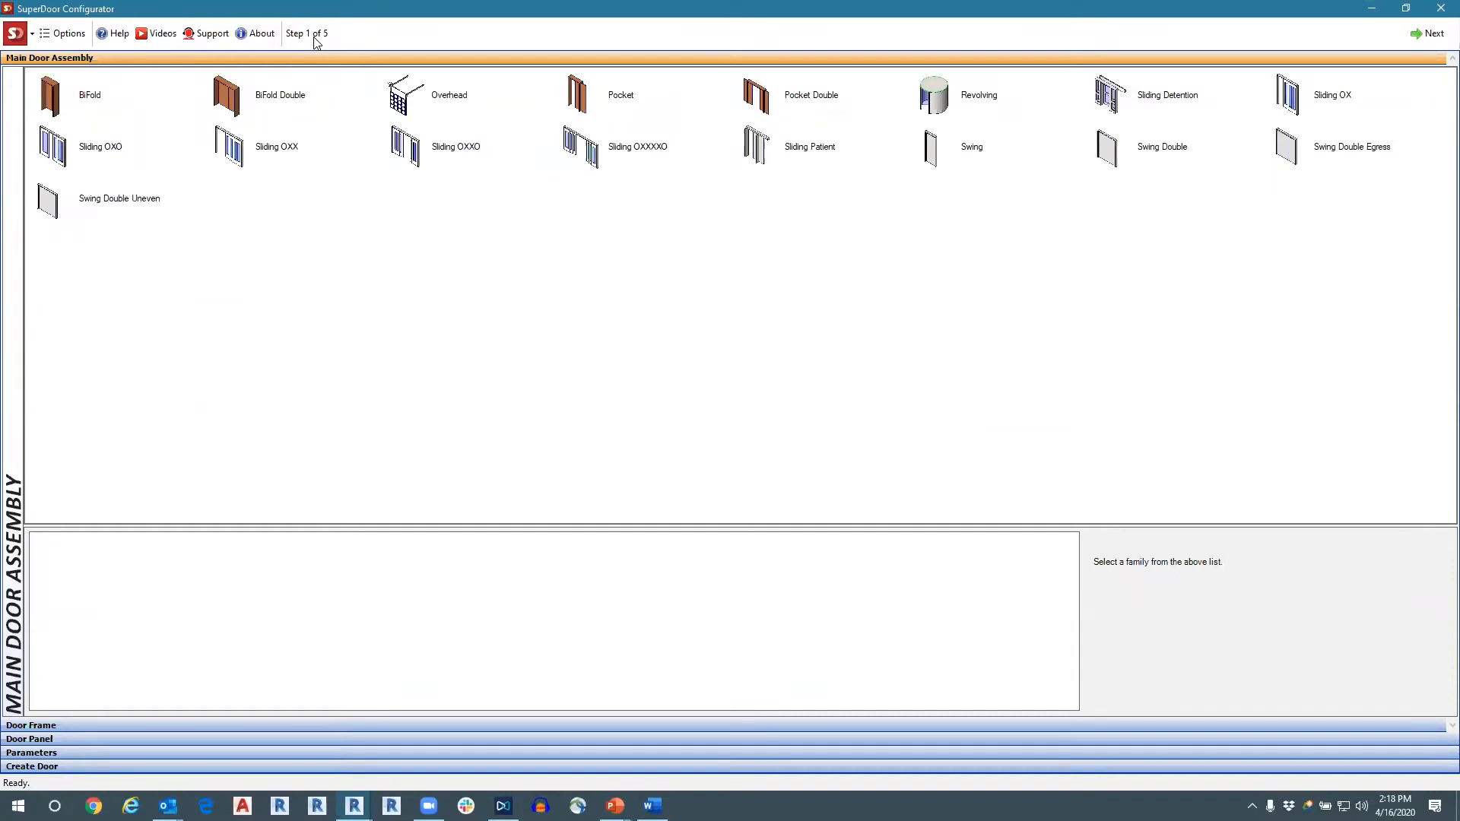
# Compare the previews, descriptions and frame and panel options of the Swing, Overhead, Swing Double and Revolving door assemblies.
pyautogui.click(929, 150)
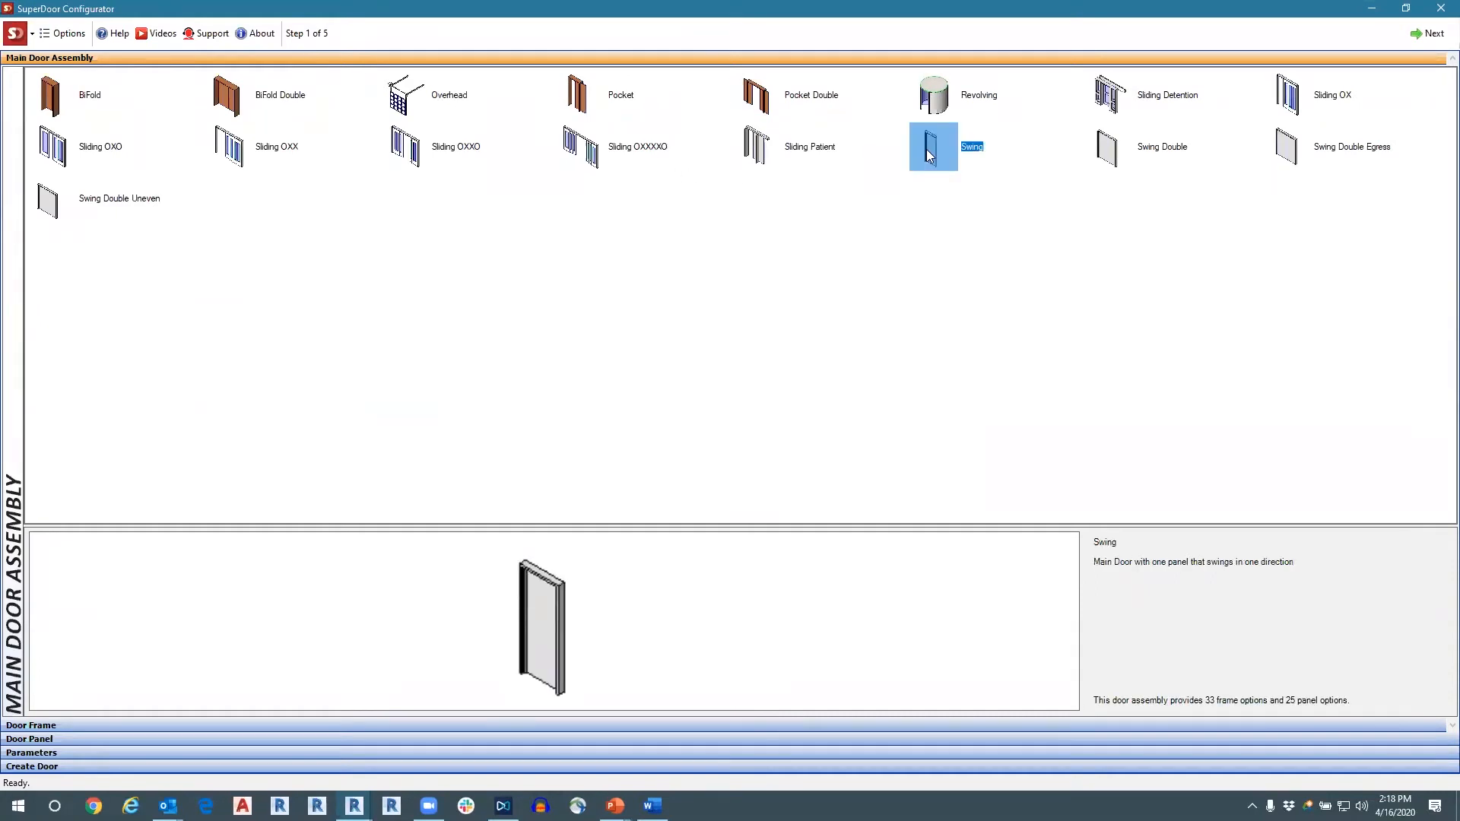
pyautogui.click(401, 104)
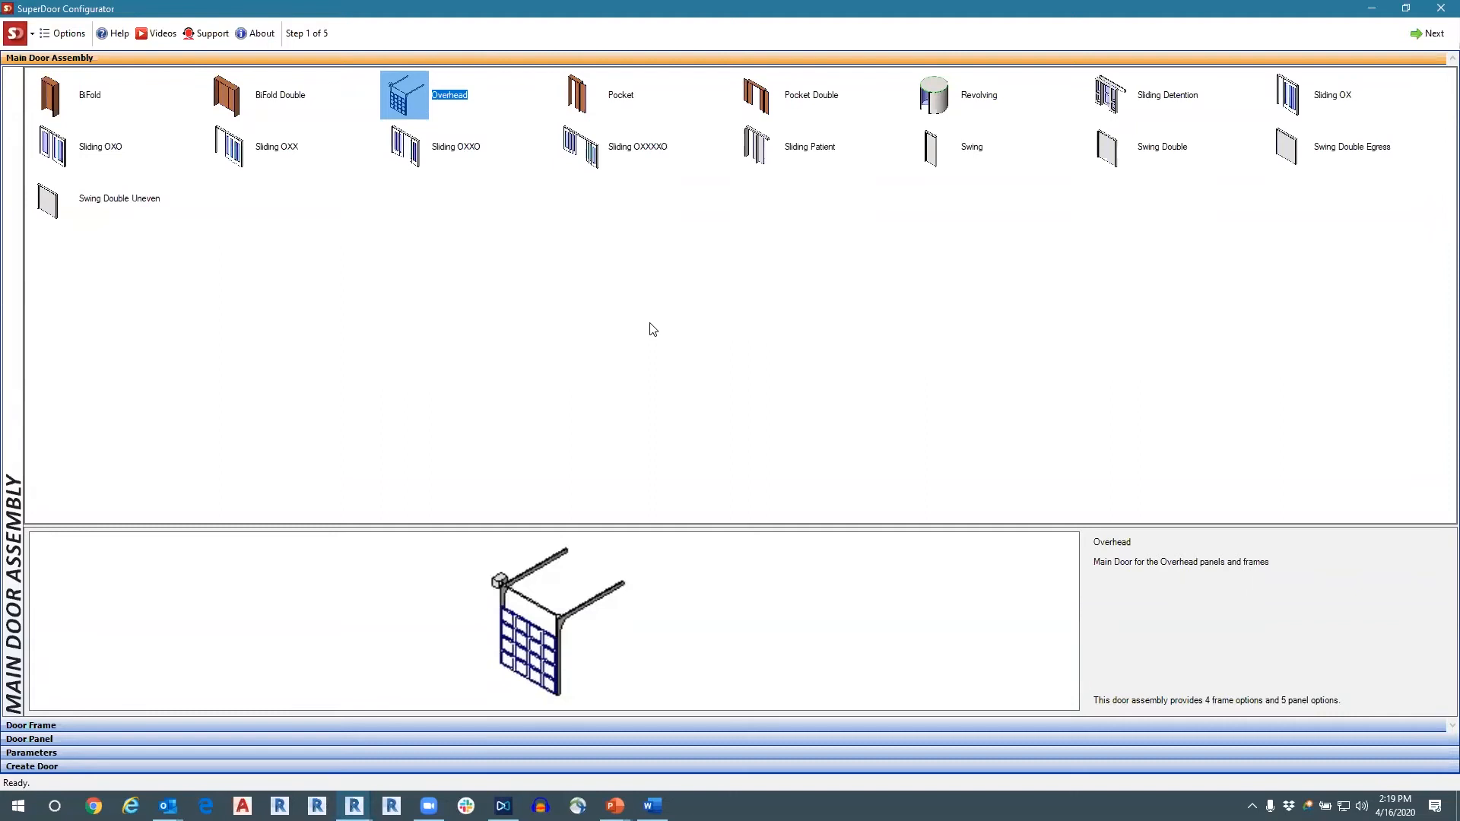
pyautogui.click(928, 149)
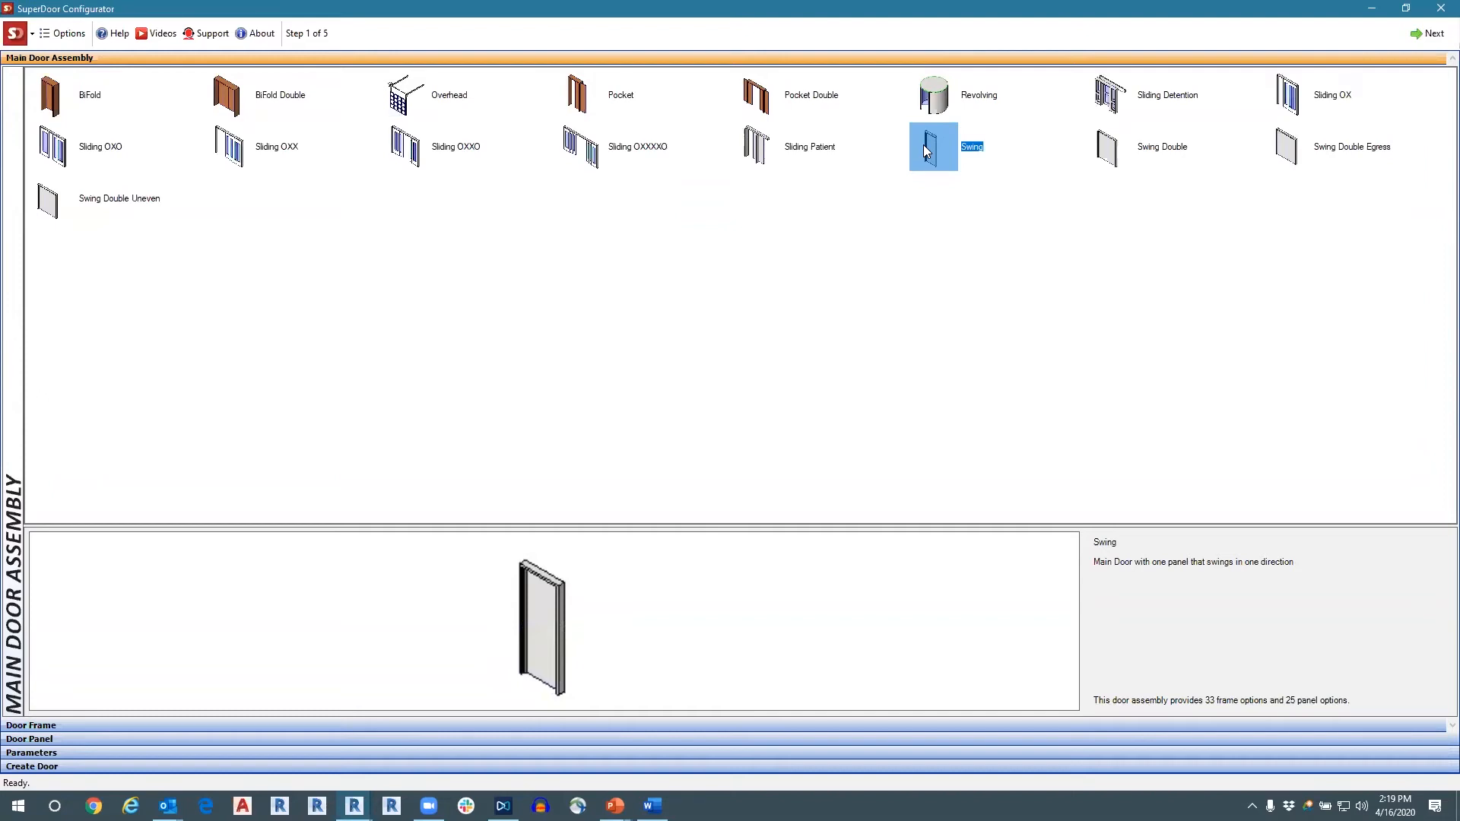
pyautogui.click(1106, 152)
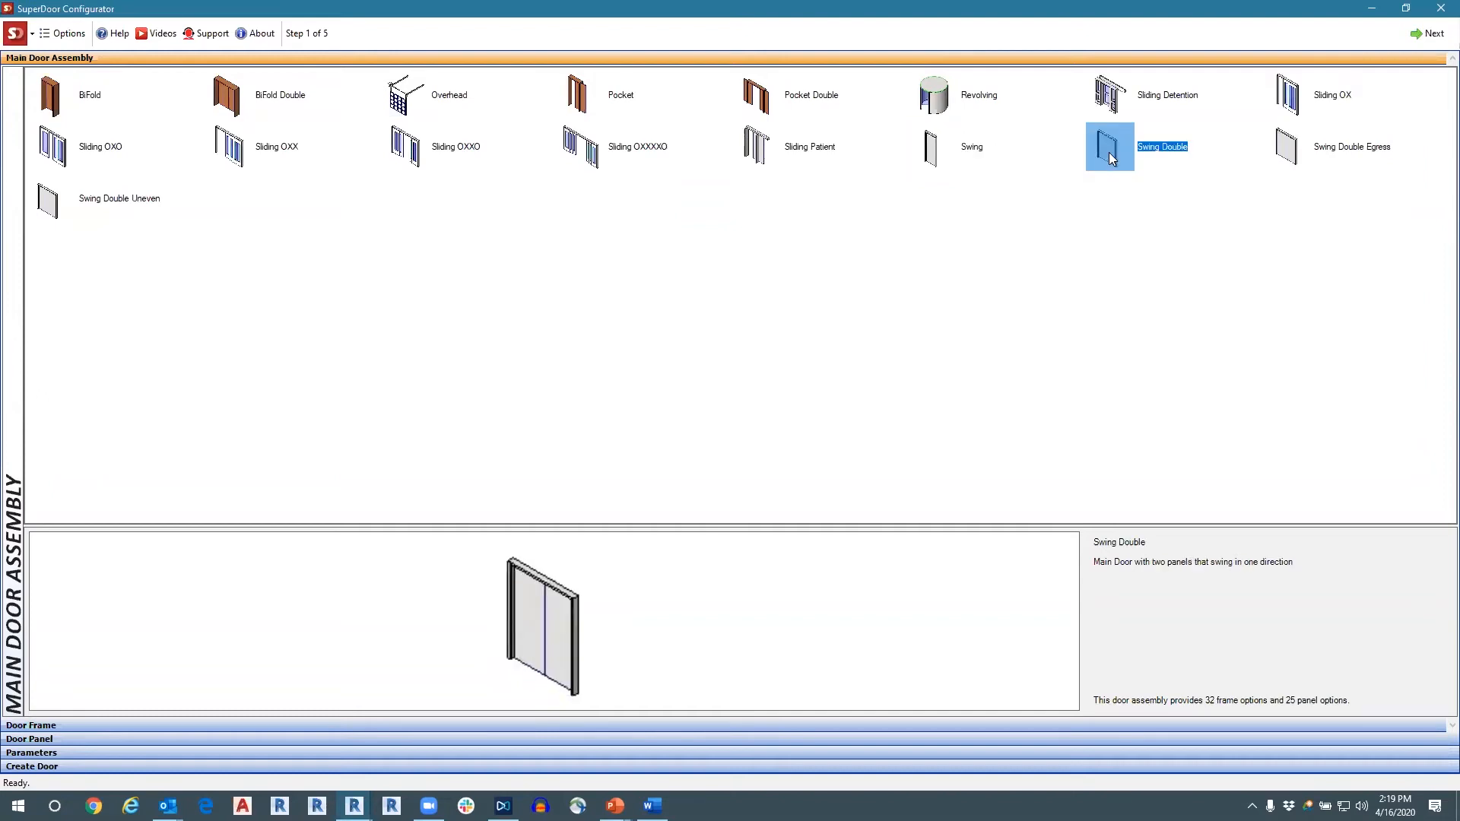
pyautogui.click(935, 149)
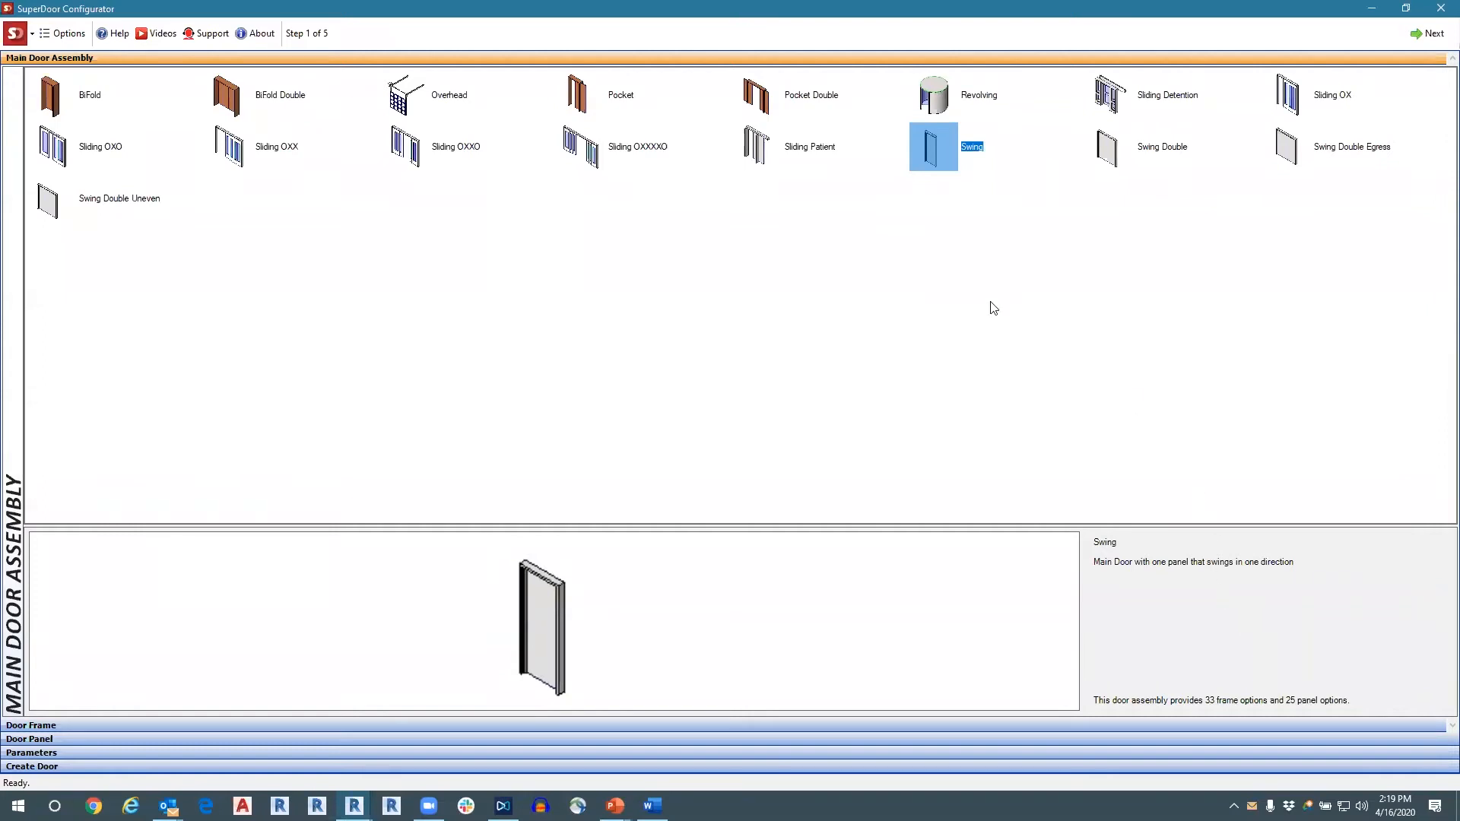
pyautogui.click(935, 95)
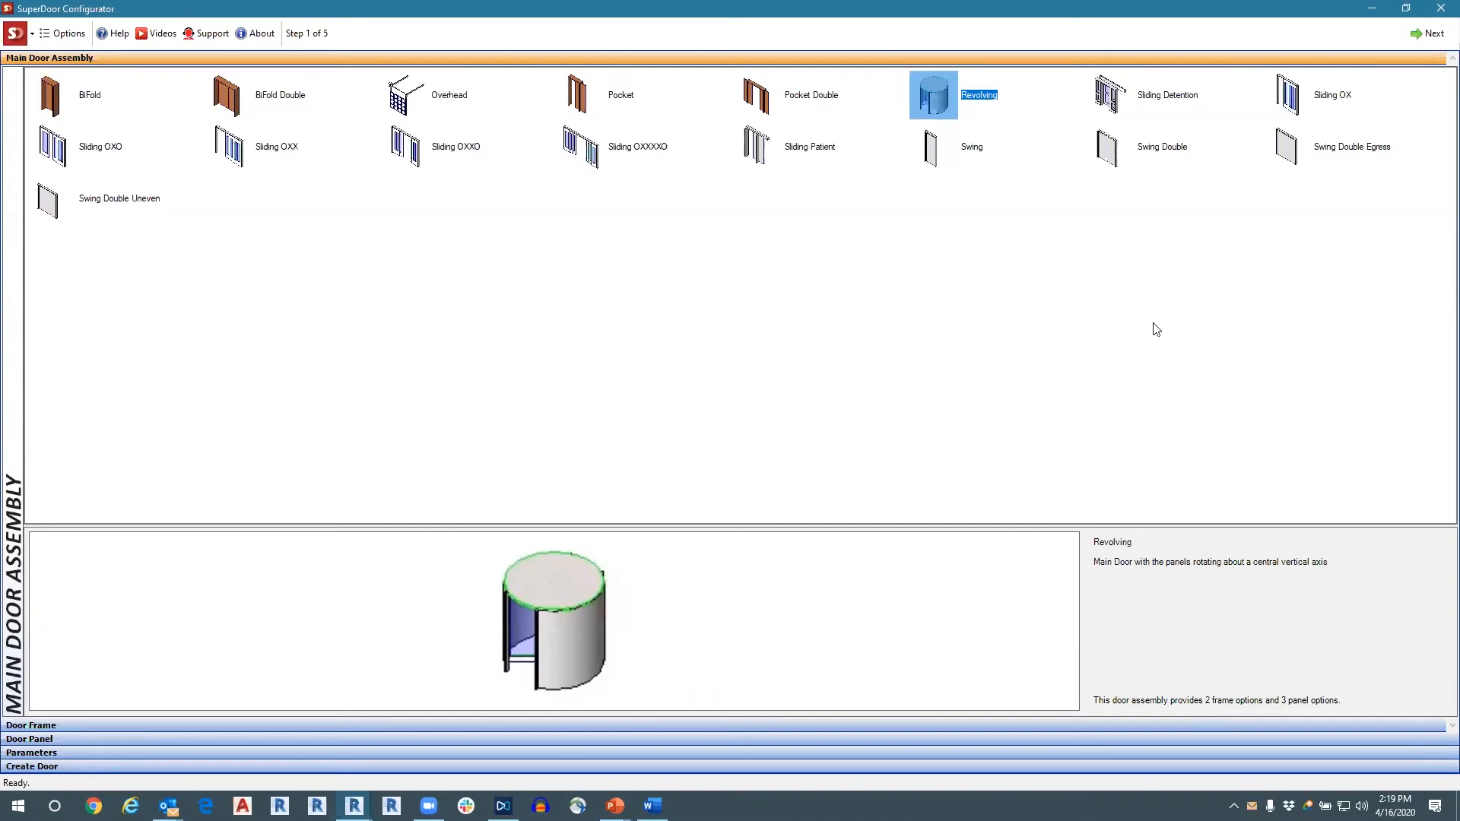
pyautogui.click(930, 151)
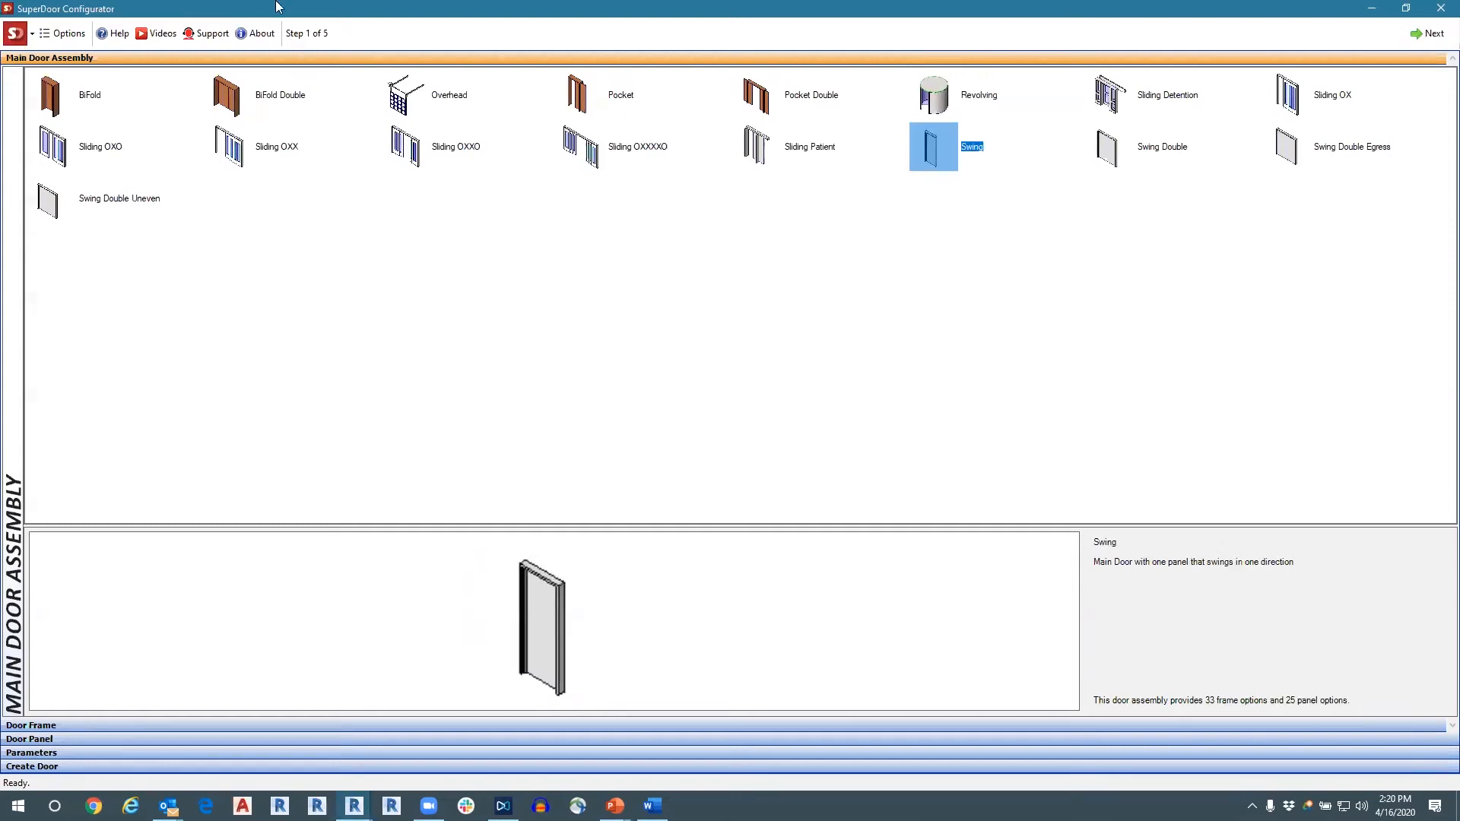
# Preview the BiFold, BiFold Double, Overhead, Pocket and Pocket Double main door assemblies one after another.
pyautogui.click(49, 89)
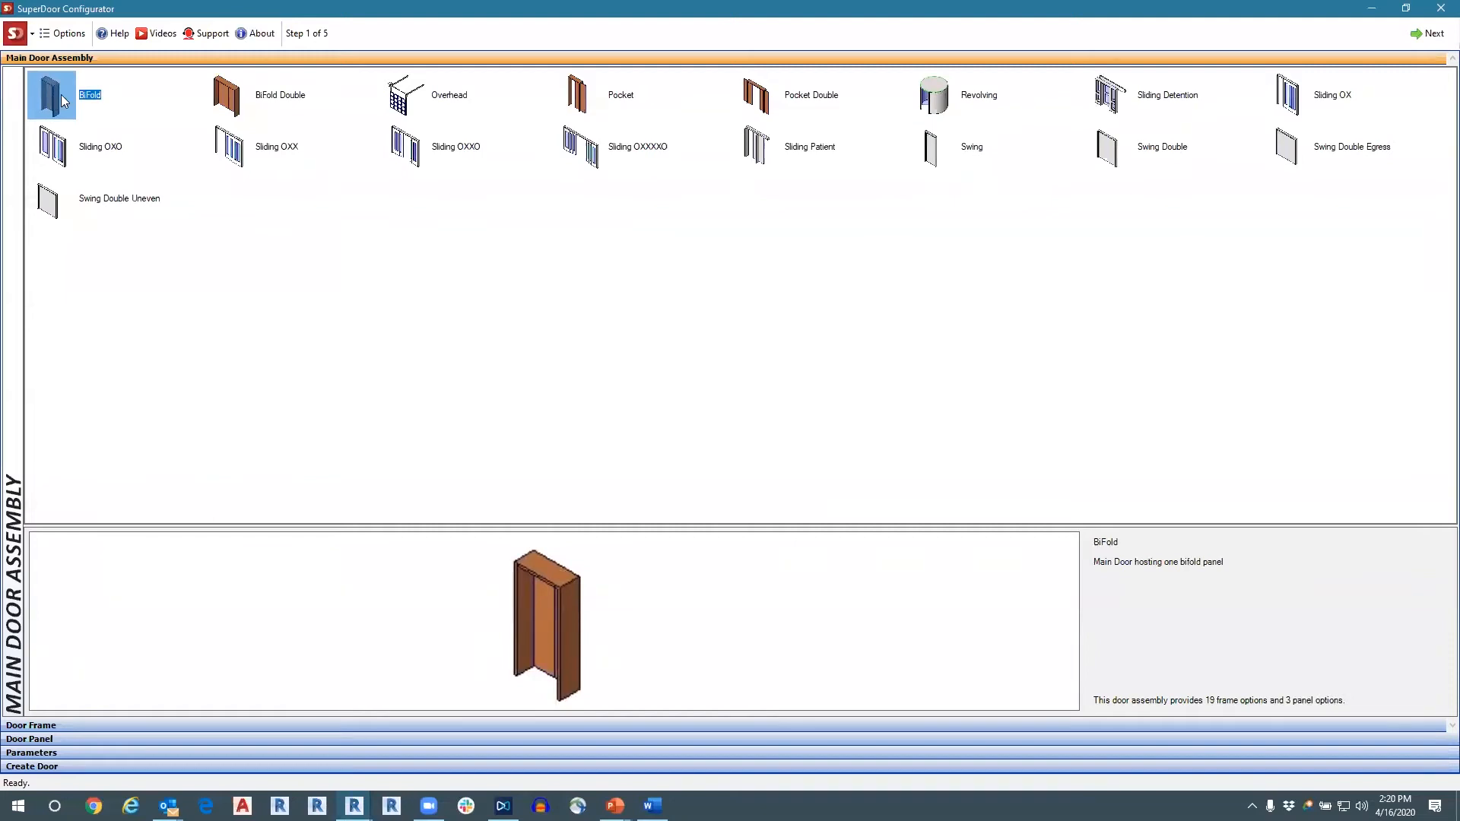
pyautogui.click(233, 96)
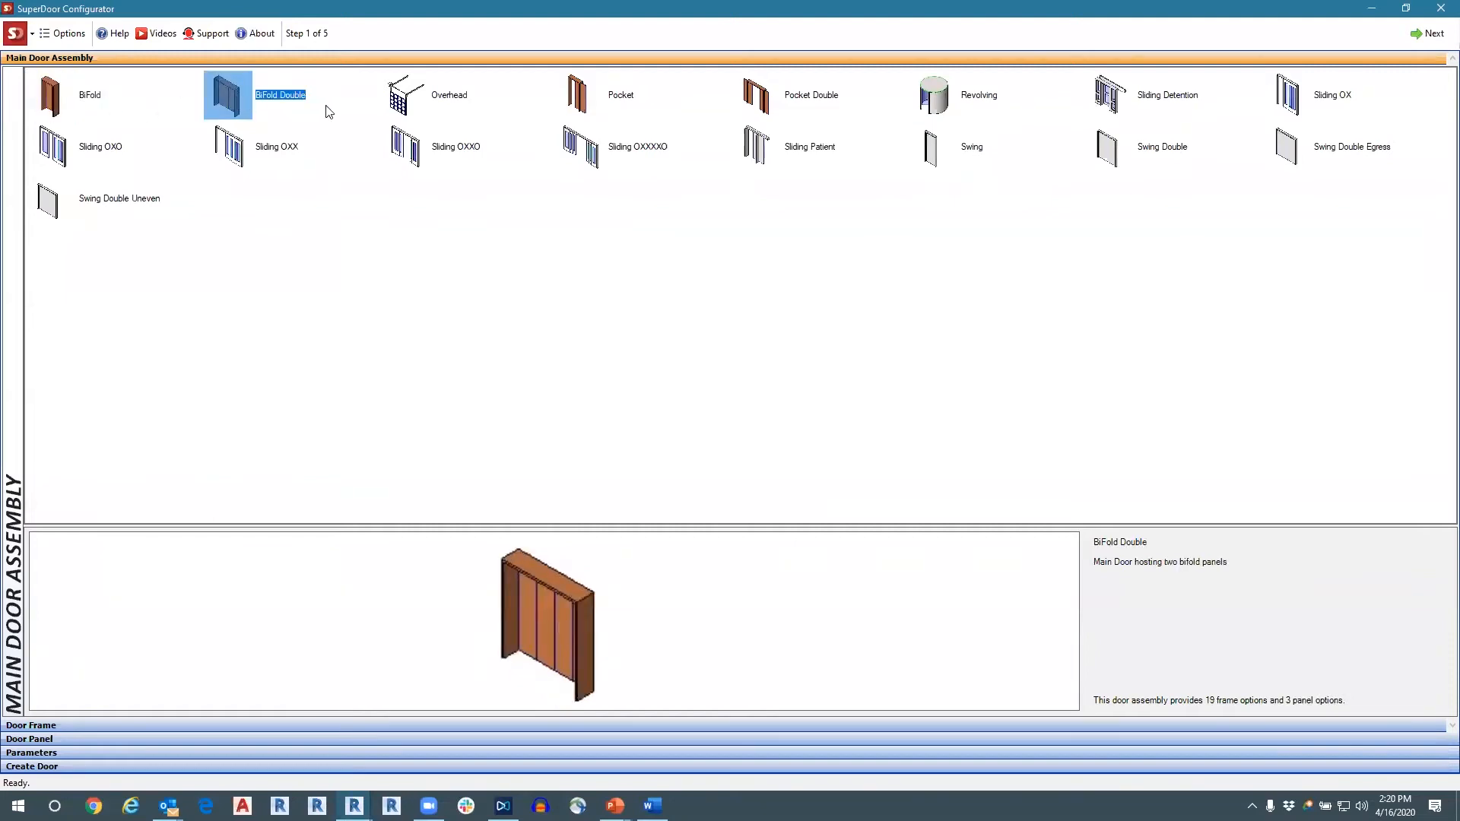
pyautogui.click(397, 103)
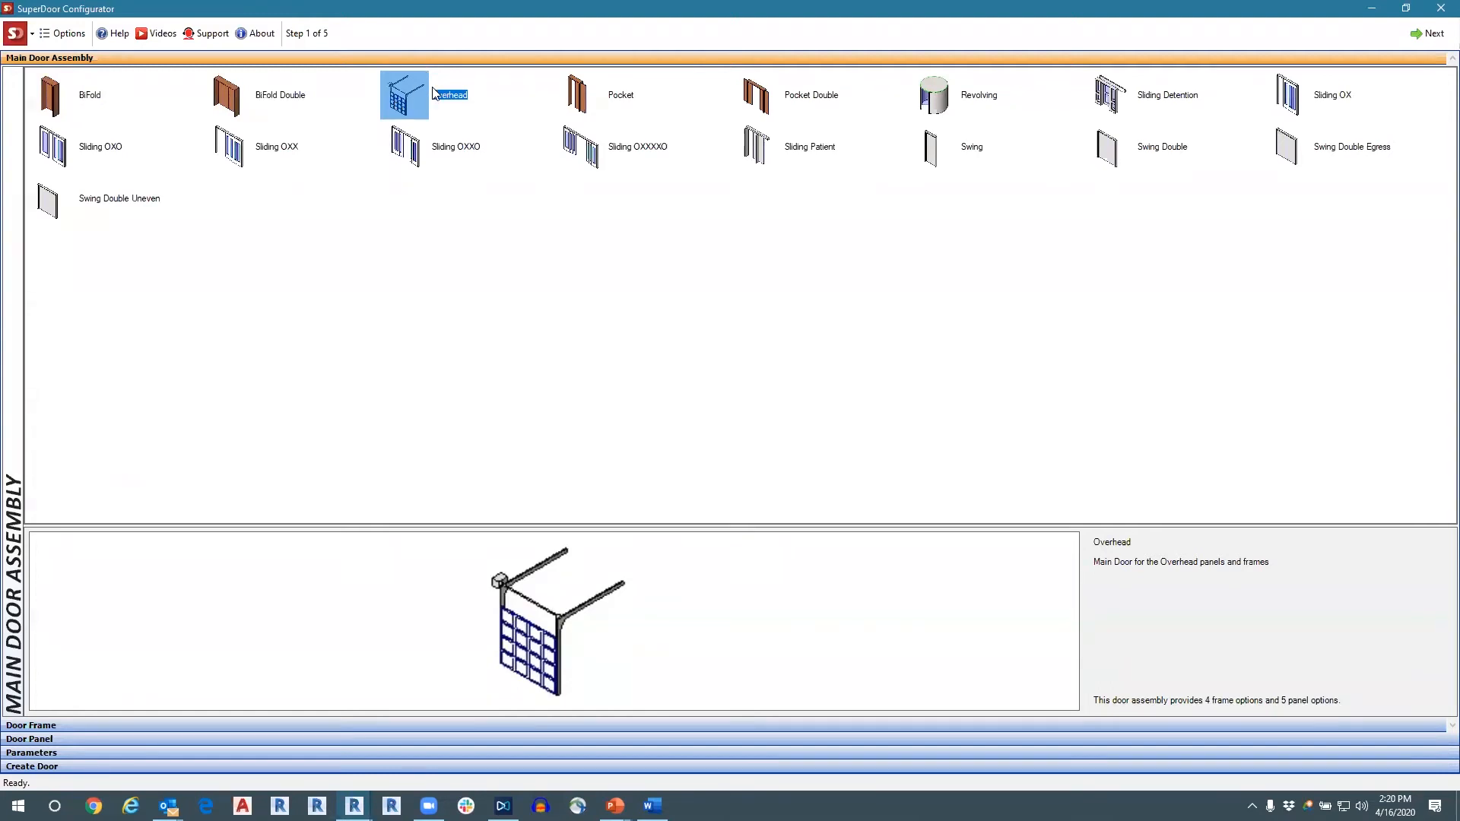
pyautogui.click(582, 98)
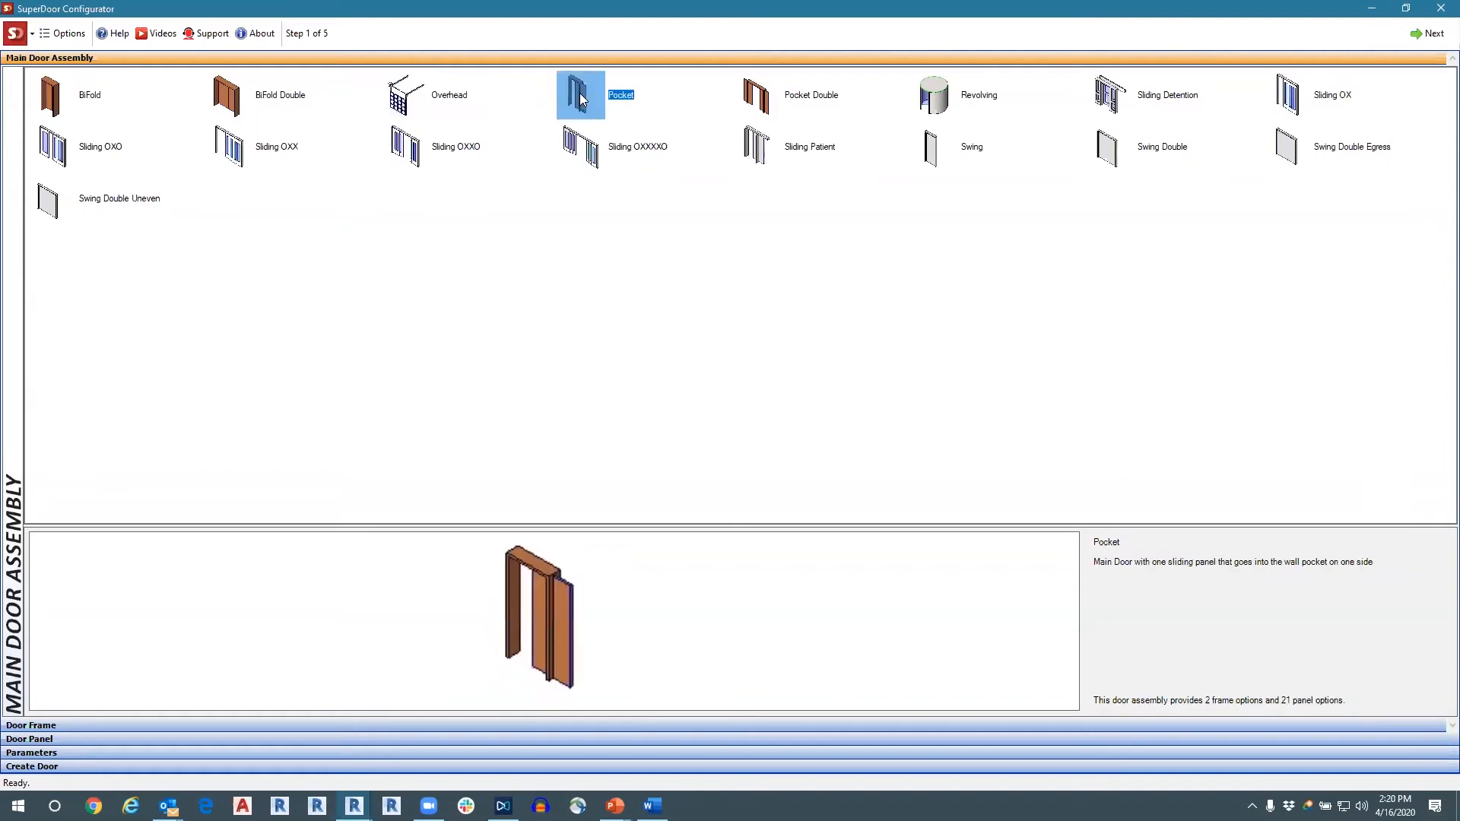
pyautogui.click(767, 101)
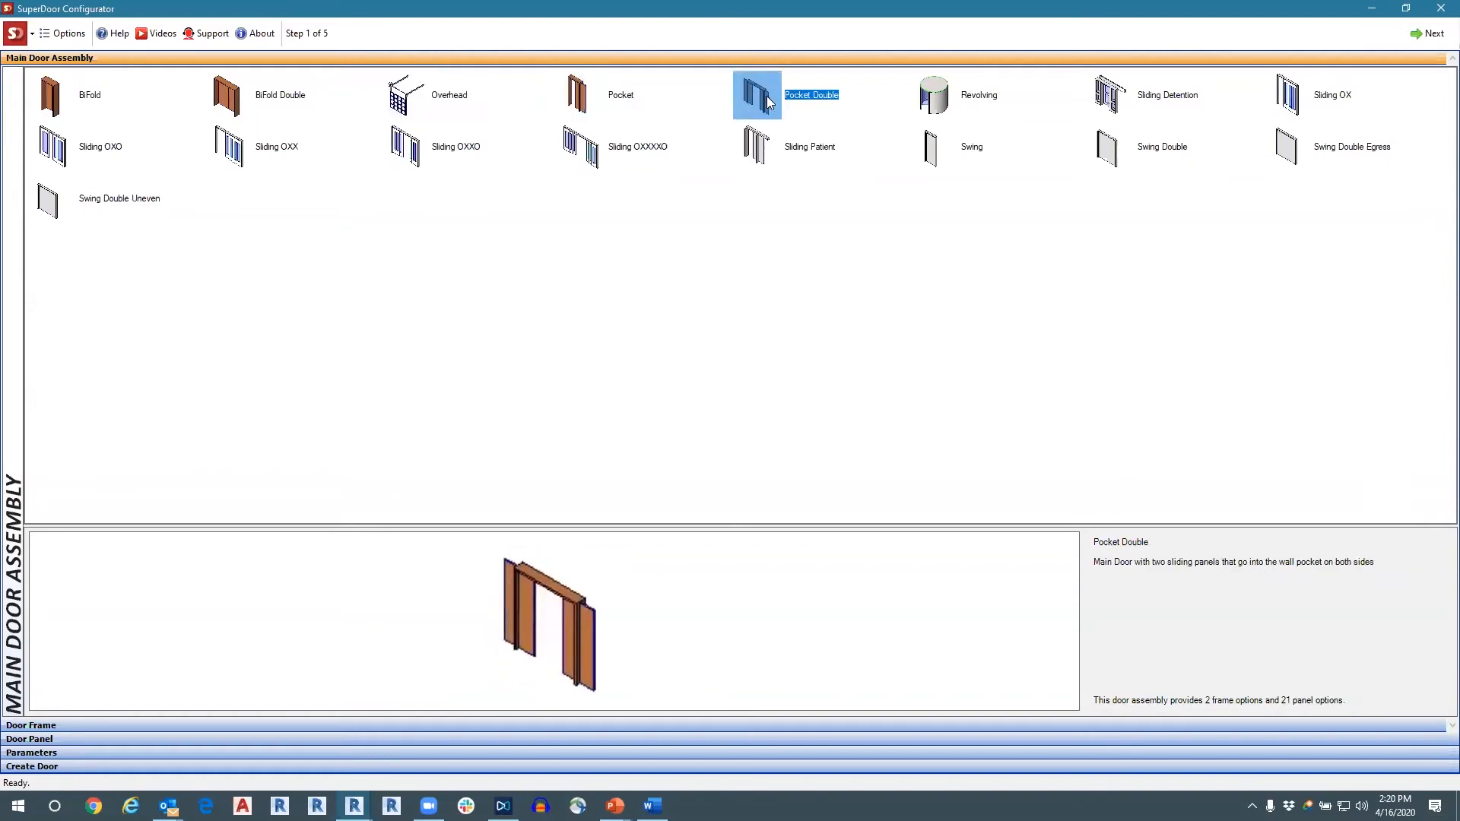
# Preview each sliding door assembly: Sliding Detention, OX, OXO, OXX, OXXO, OXXXXO and Sliding Patient.
pyautogui.click(1105, 104)
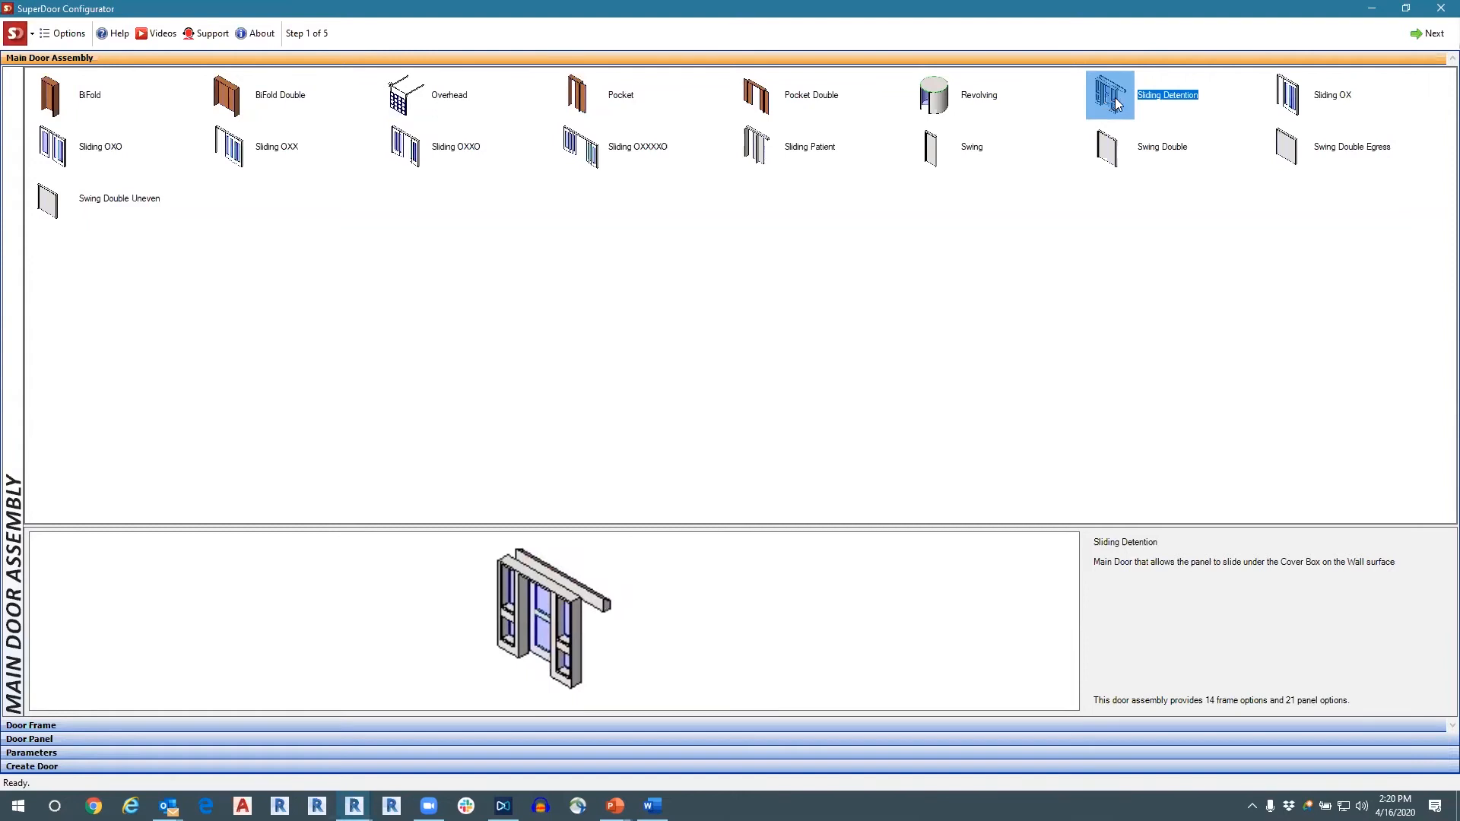
pyautogui.click(1302, 105)
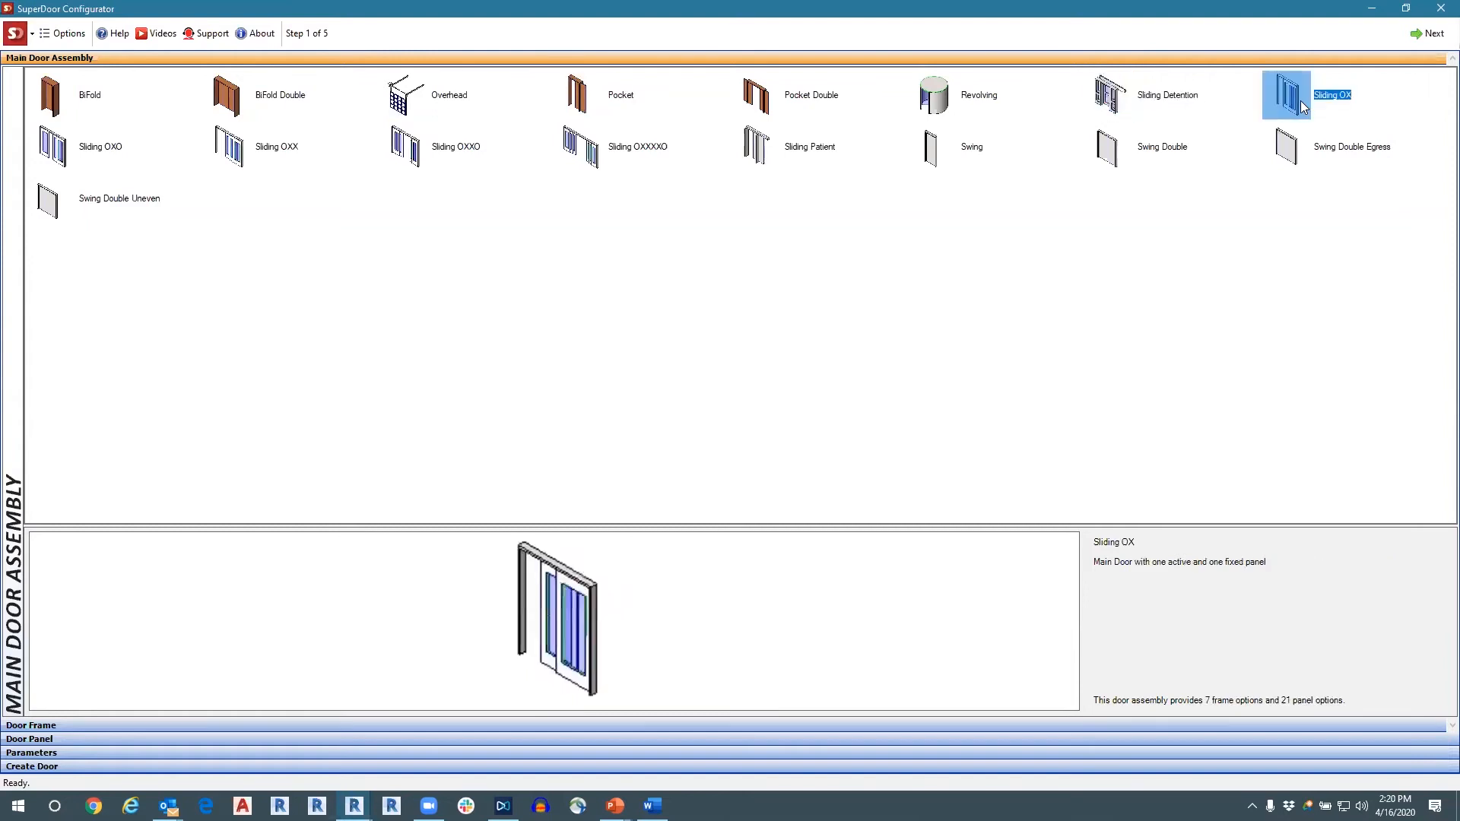
pyautogui.click(103, 155)
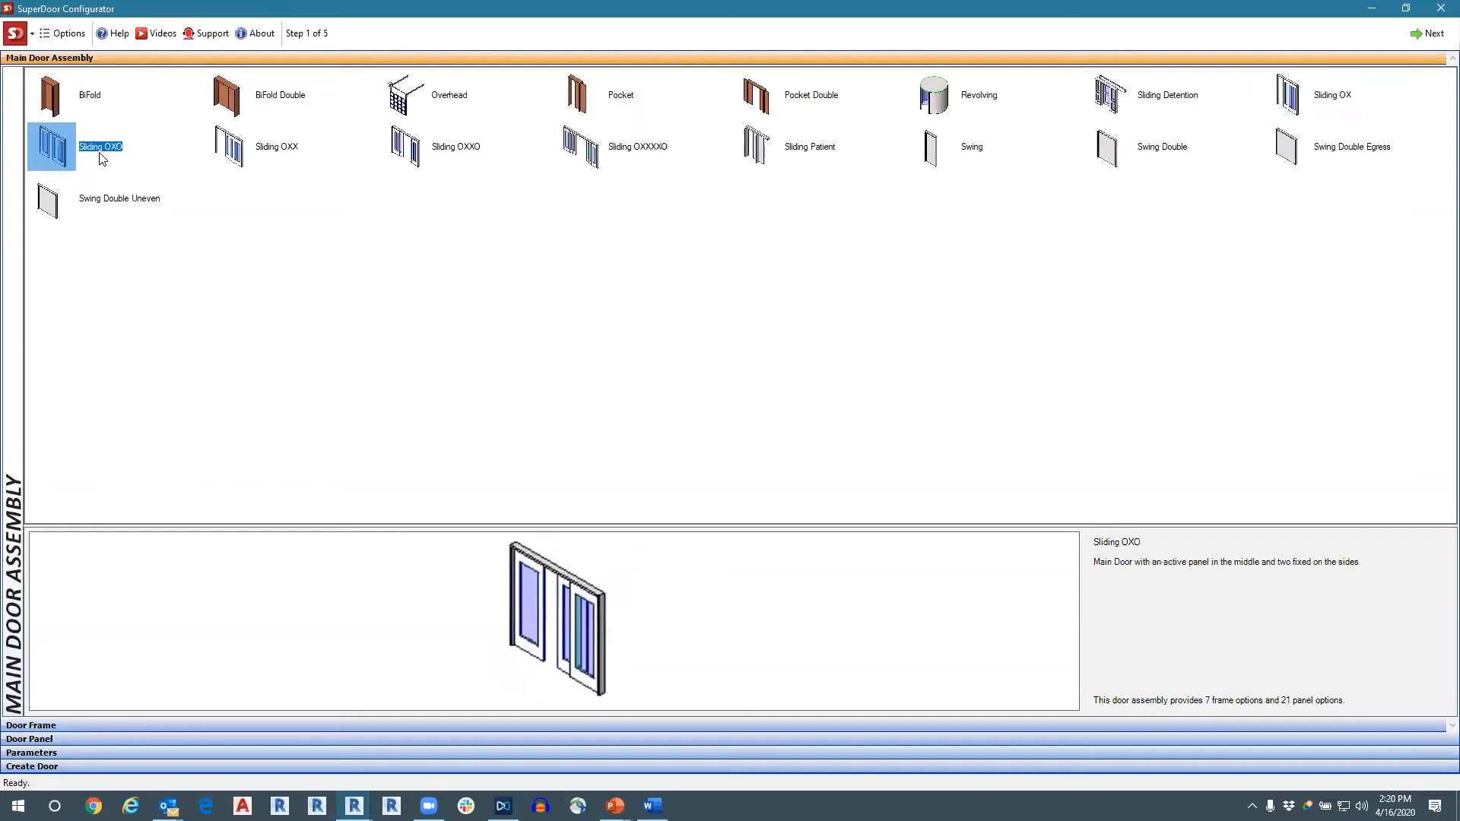
pyautogui.click(253, 149)
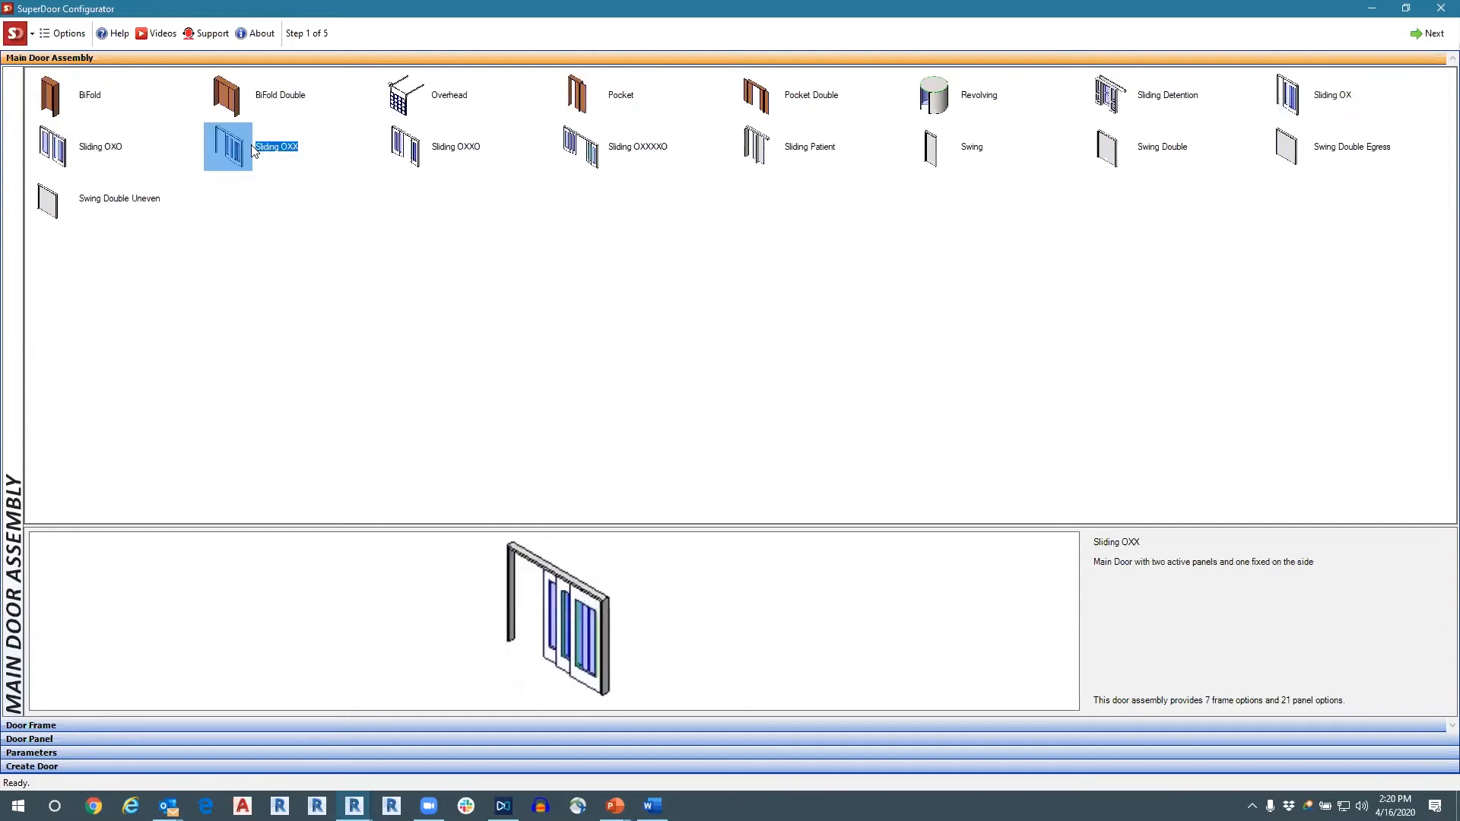
pyautogui.click(447, 154)
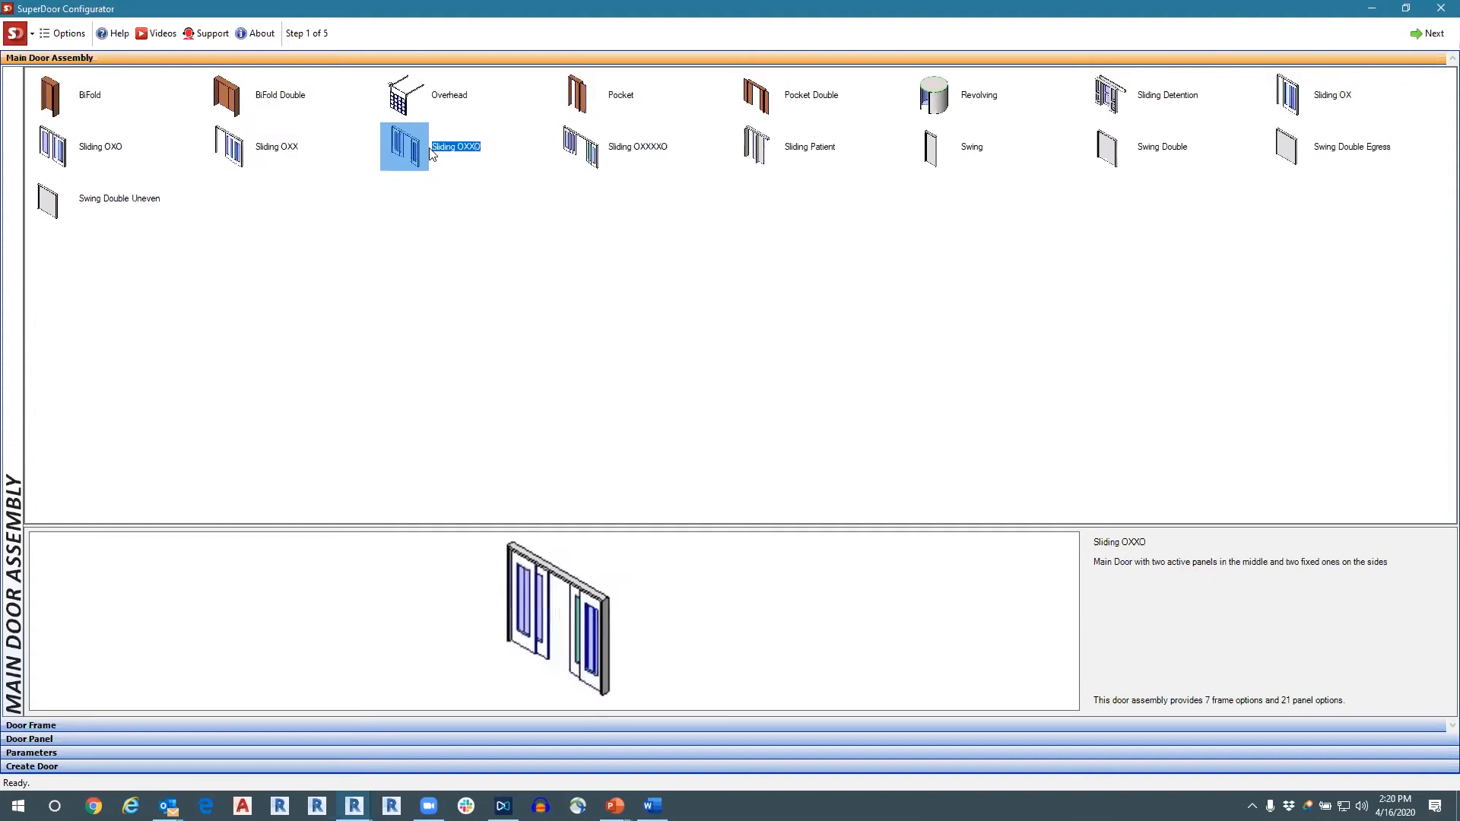
pyautogui.click(581, 158)
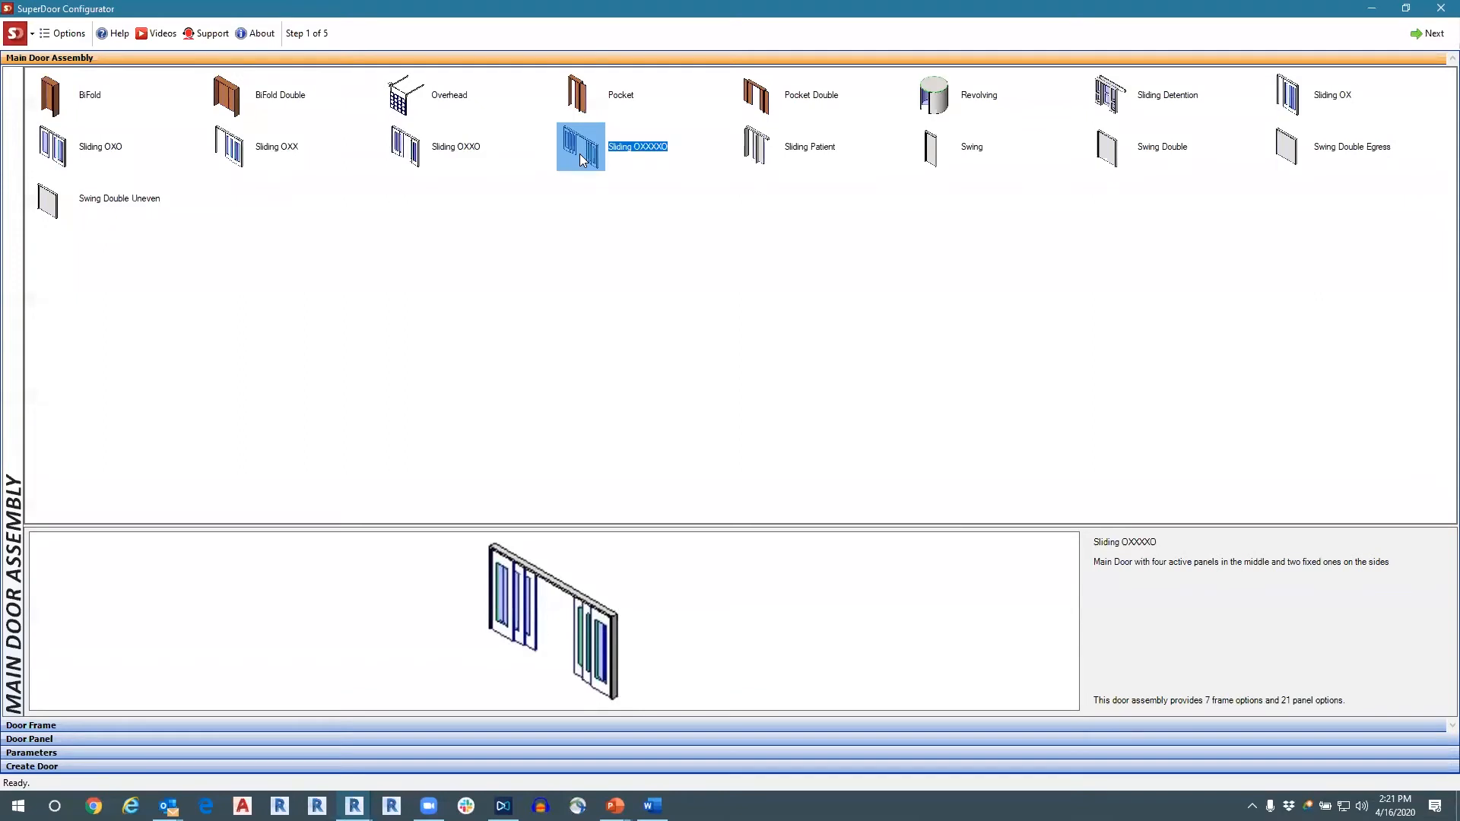
pyautogui.click(776, 157)
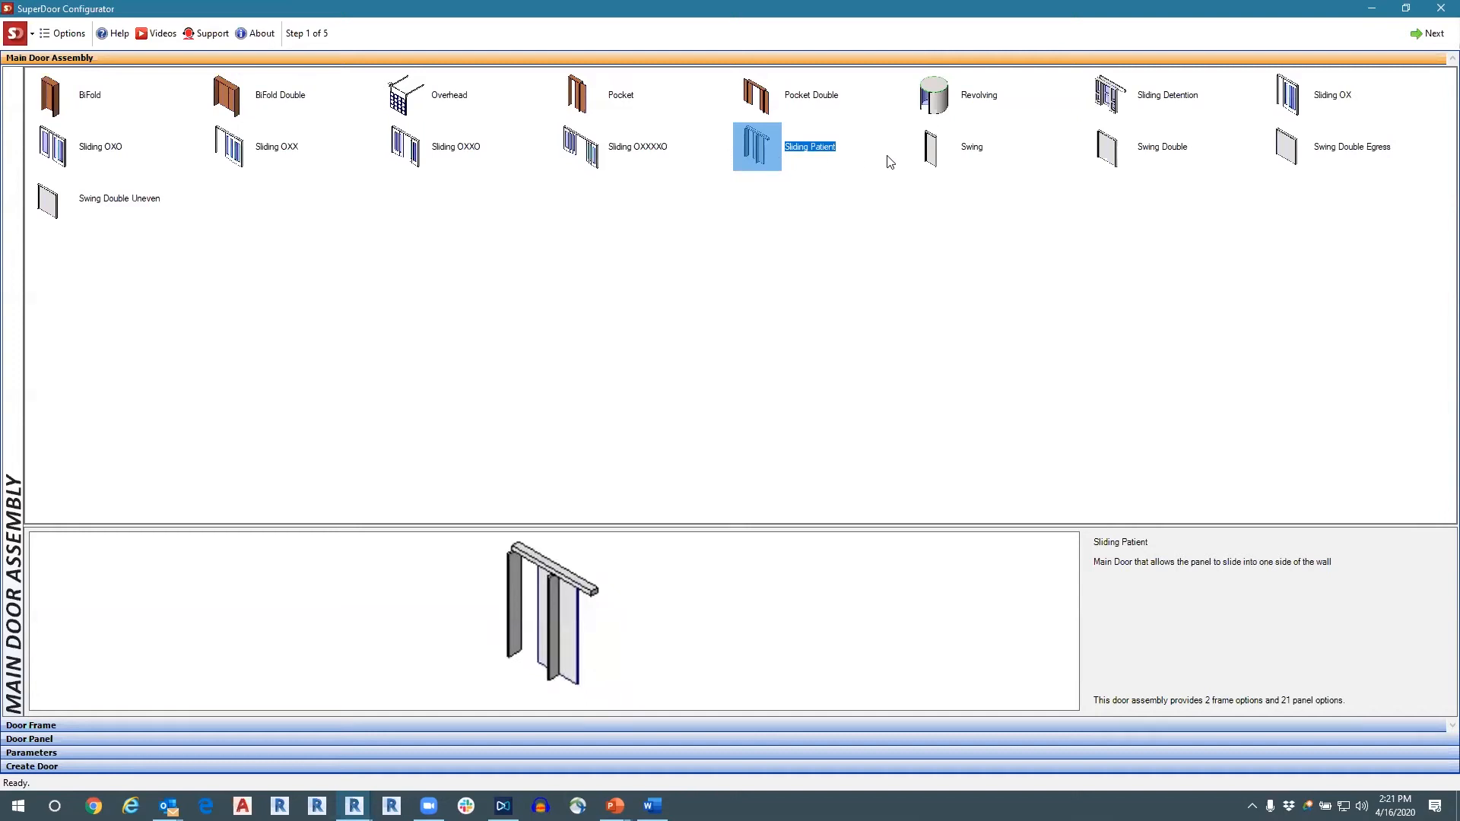
# Preview the Swing Double, Swing Double Egress and Swing Double Uneven assemblies and compare the last two.
pyautogui.click(1121, 157)
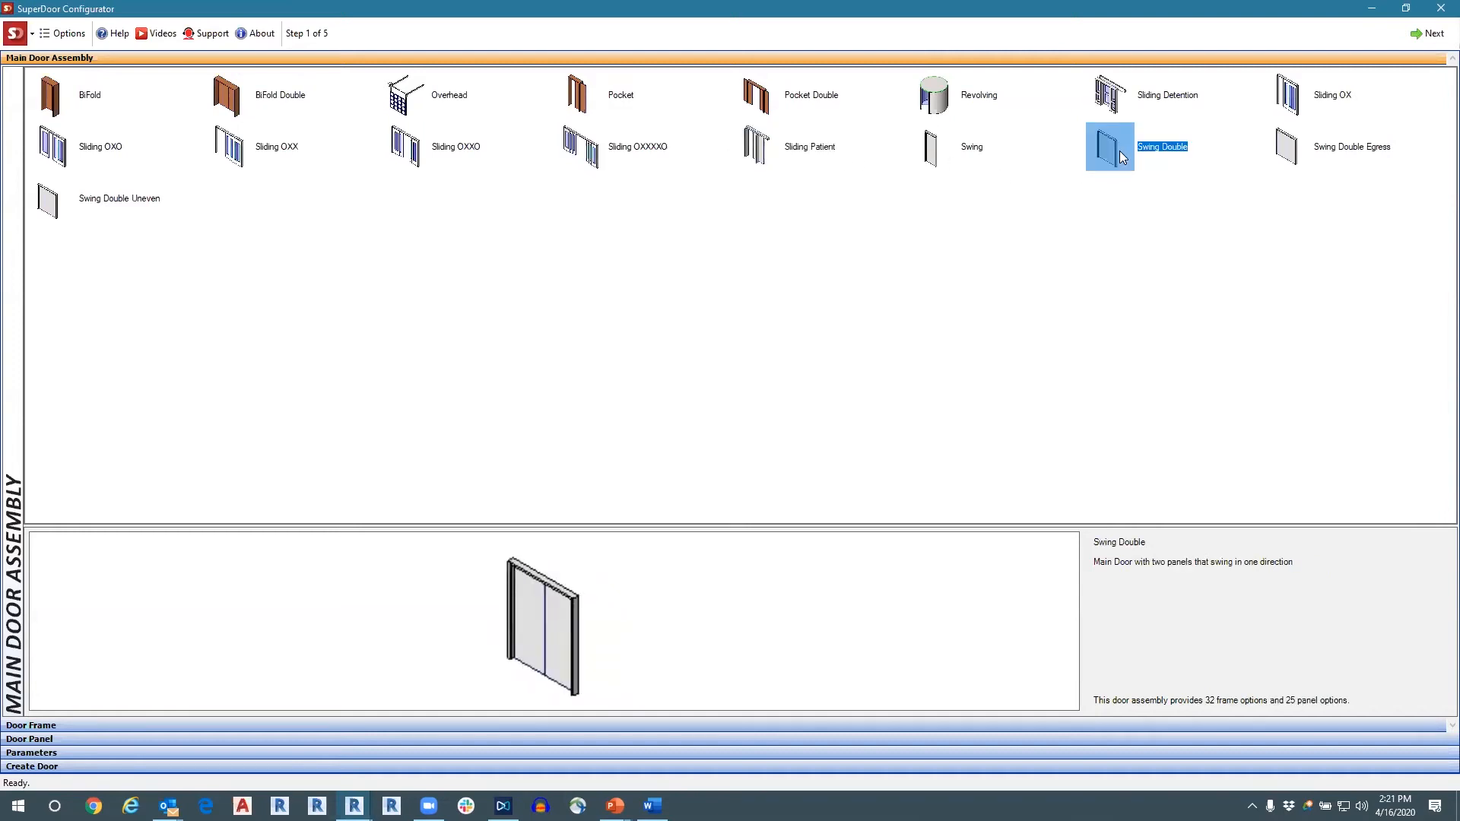
pyautogui.click(1306, 160)
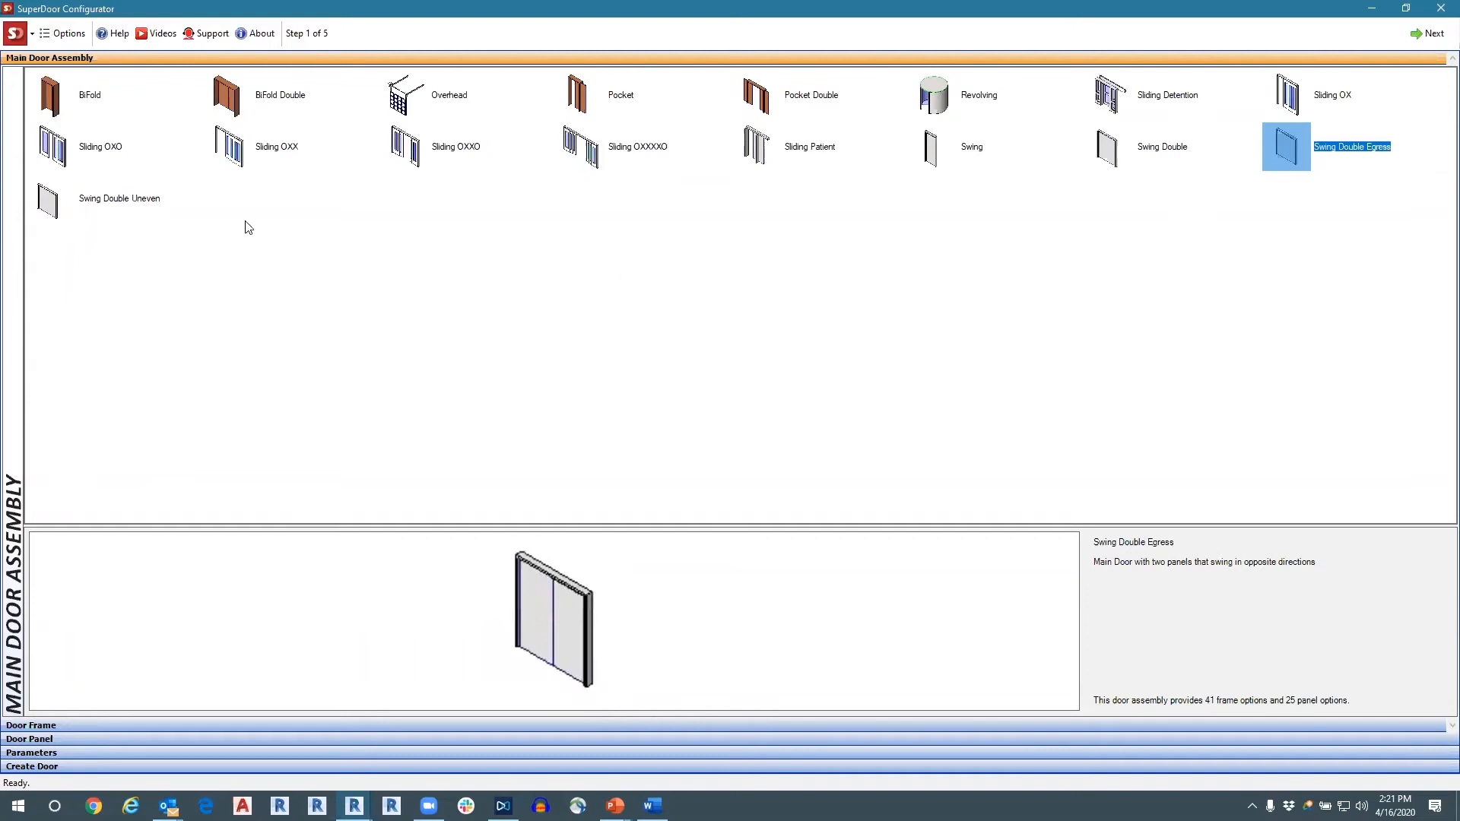
pyautogui.click(122, 200)
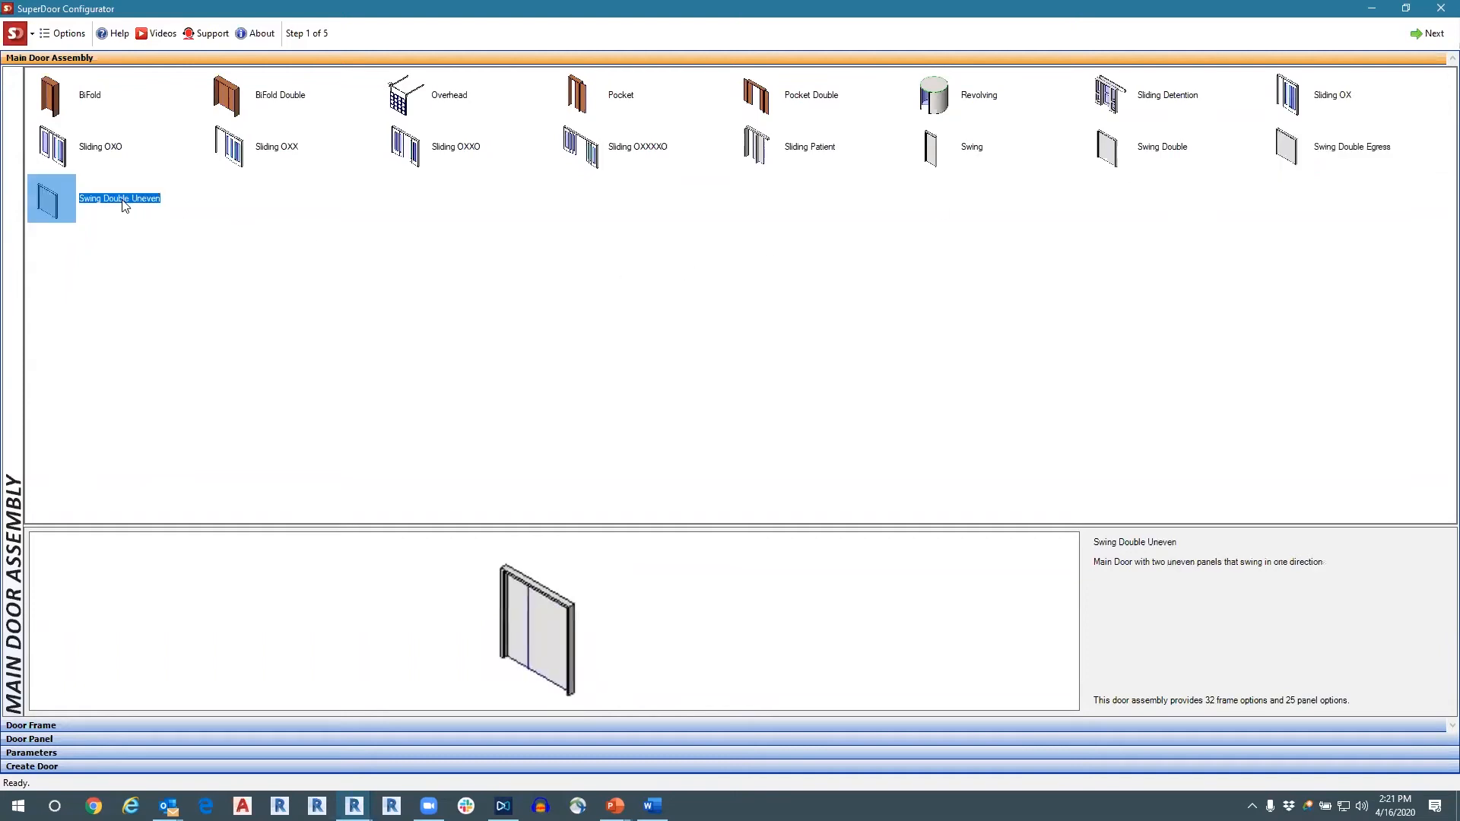
pyautogui.click(1321, 138)
pyautogui.click(44, 211)
# Choose Swing as the main door assembly and advance to the Door Frame step.
pyautogui.click(934, 158)
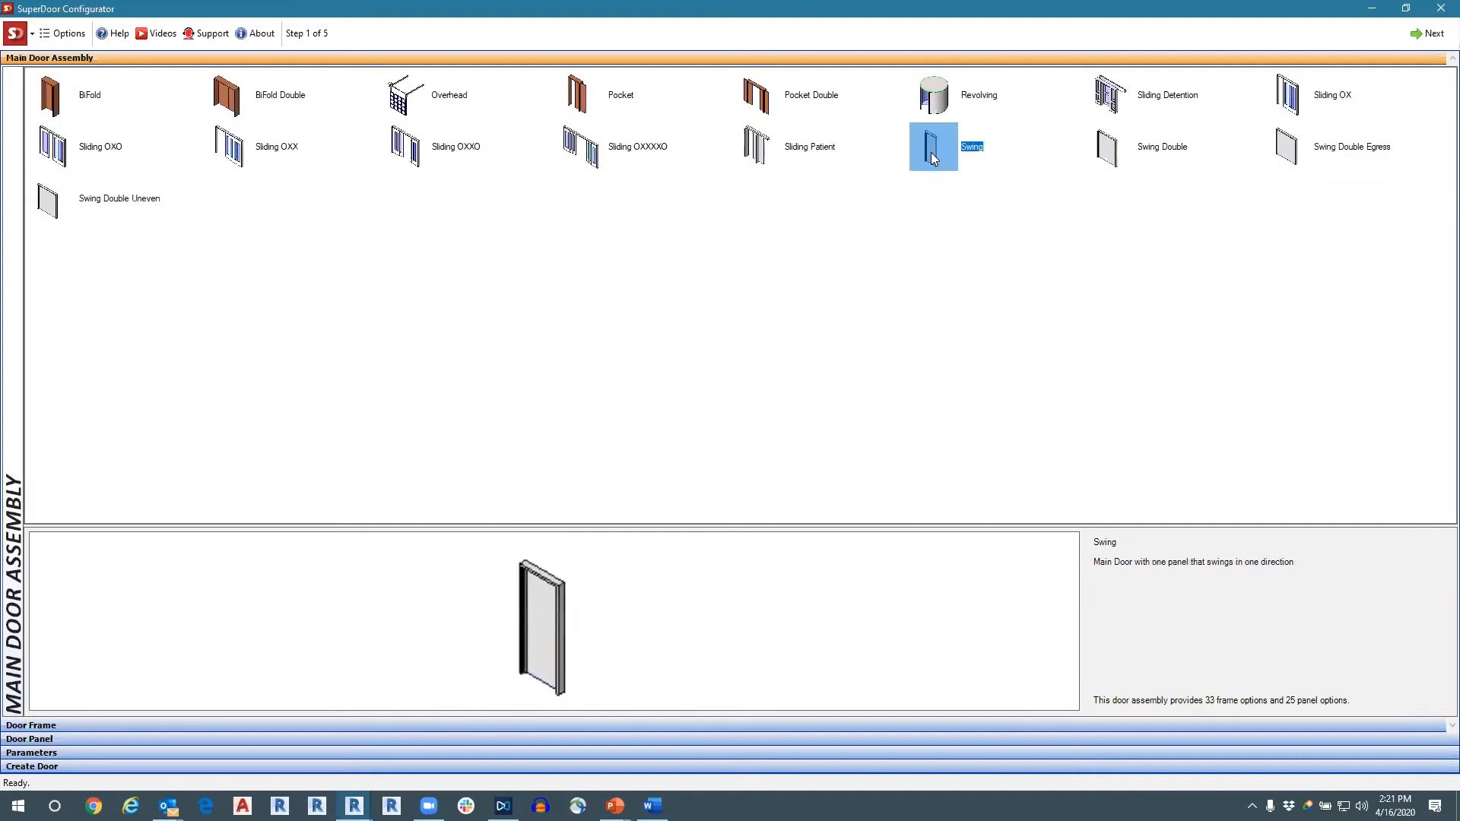
pyautogui.click(871, 727)
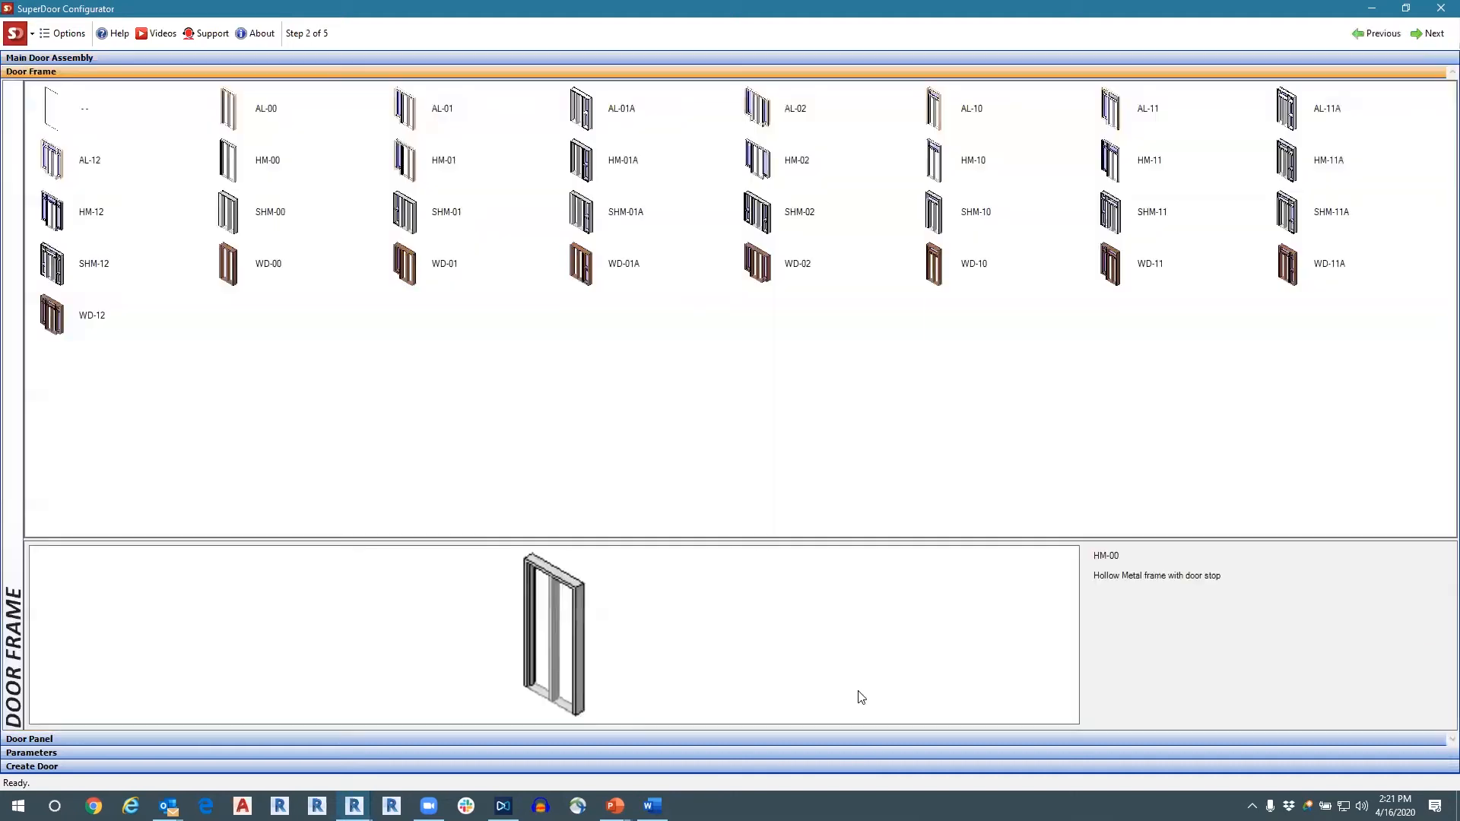
pyautogui.click(572, 60)
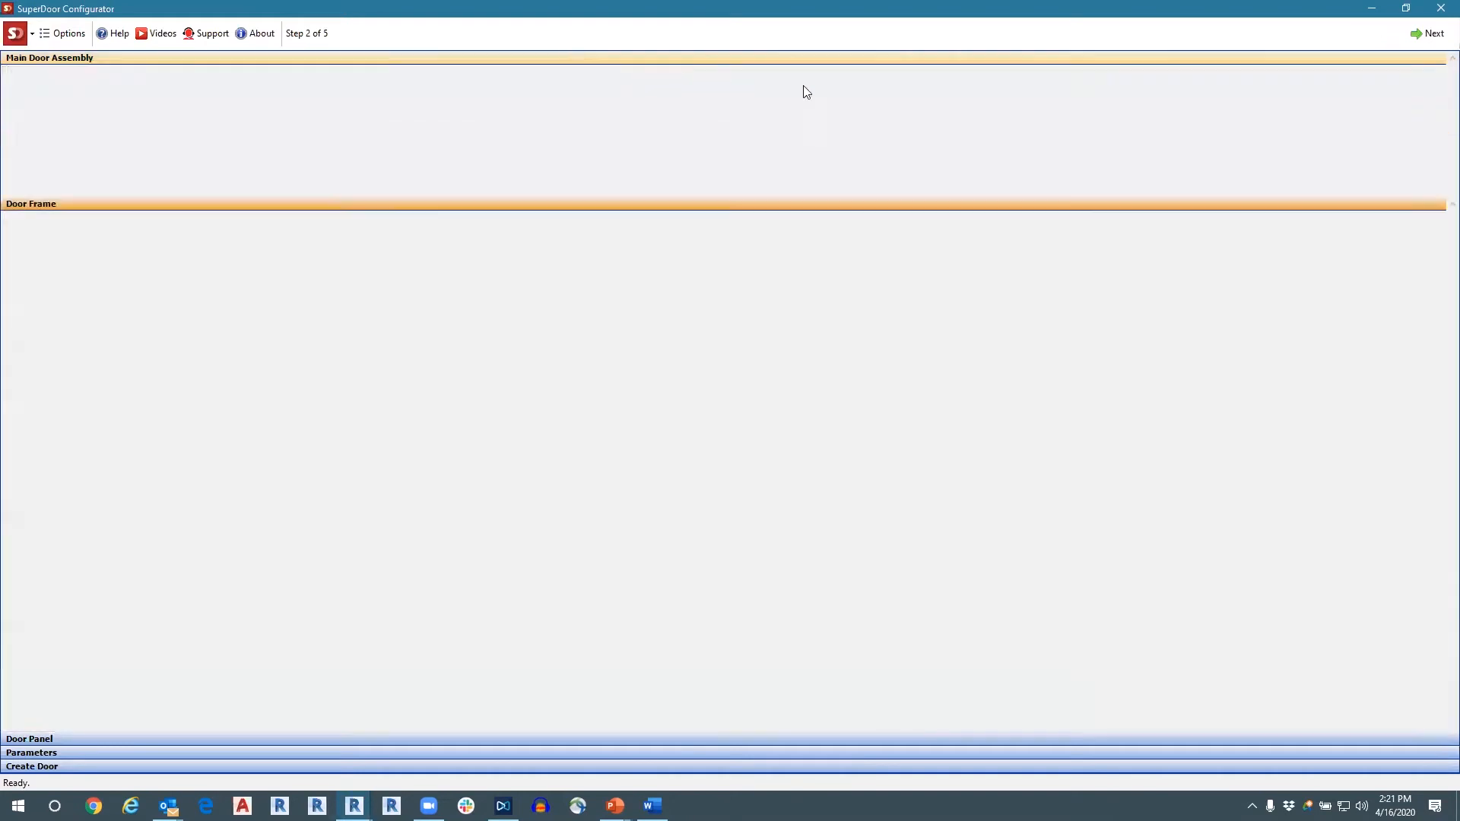
pyautogui.click(1433, 35)
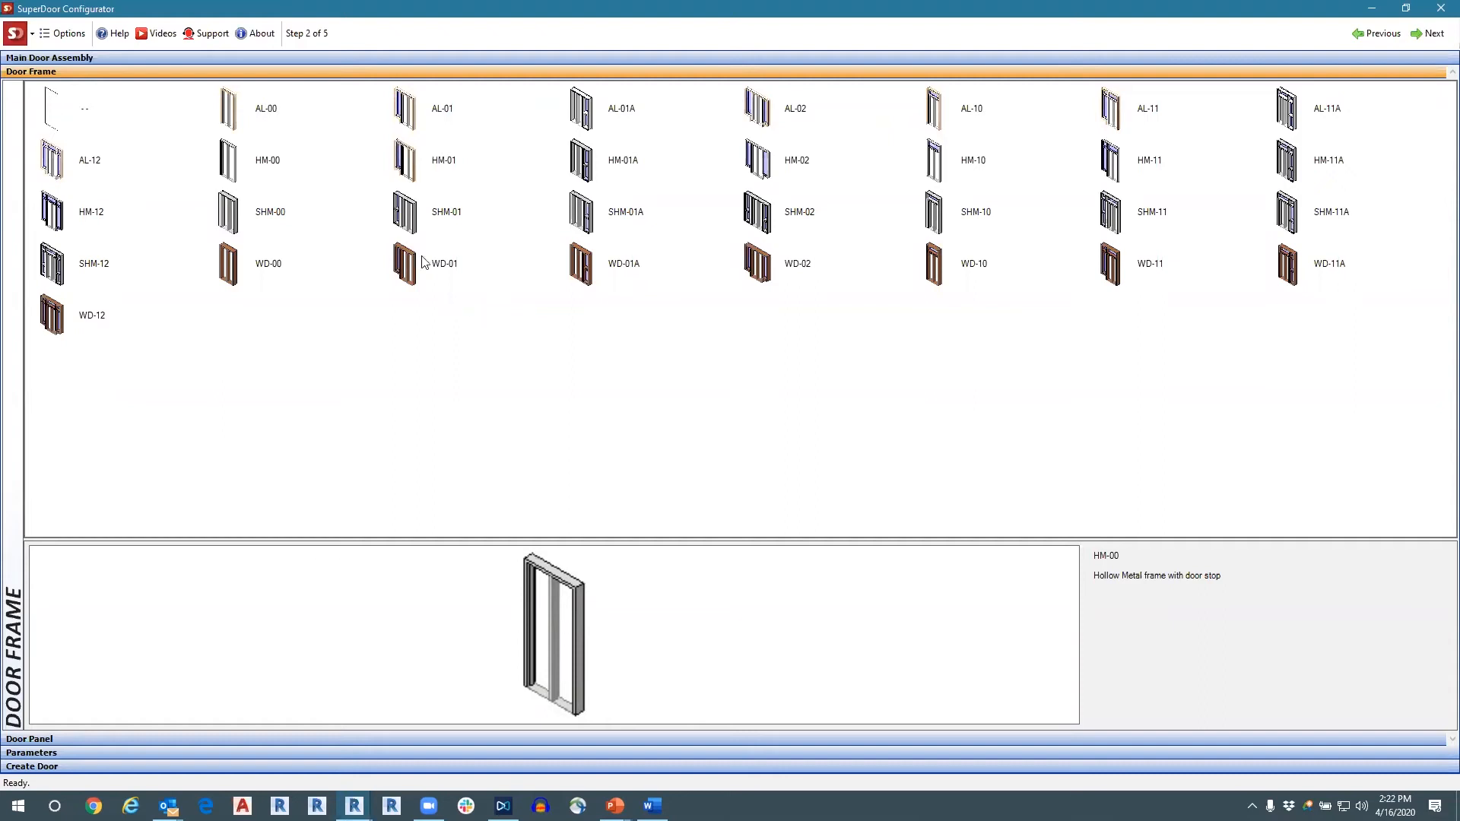
# Preview aluminum, hollow metal and wood frames for the swing door, including AL-01A, SHM-02, WD-02 and WD-11, and return to AL-00.
pyautogui.click(237, 114)
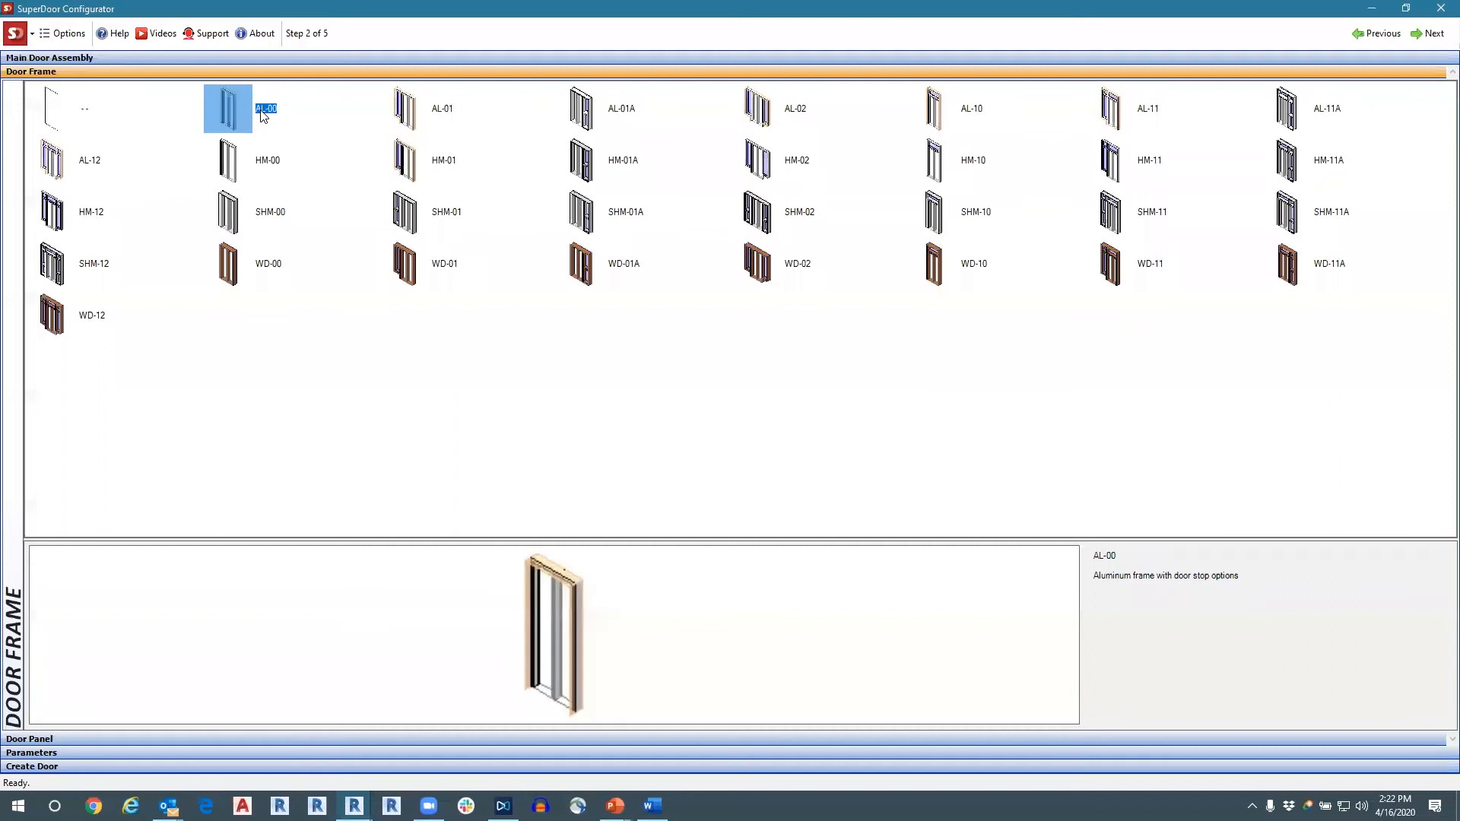
pyautogui.click(435, 110)
pyautogui.click(601, 116)
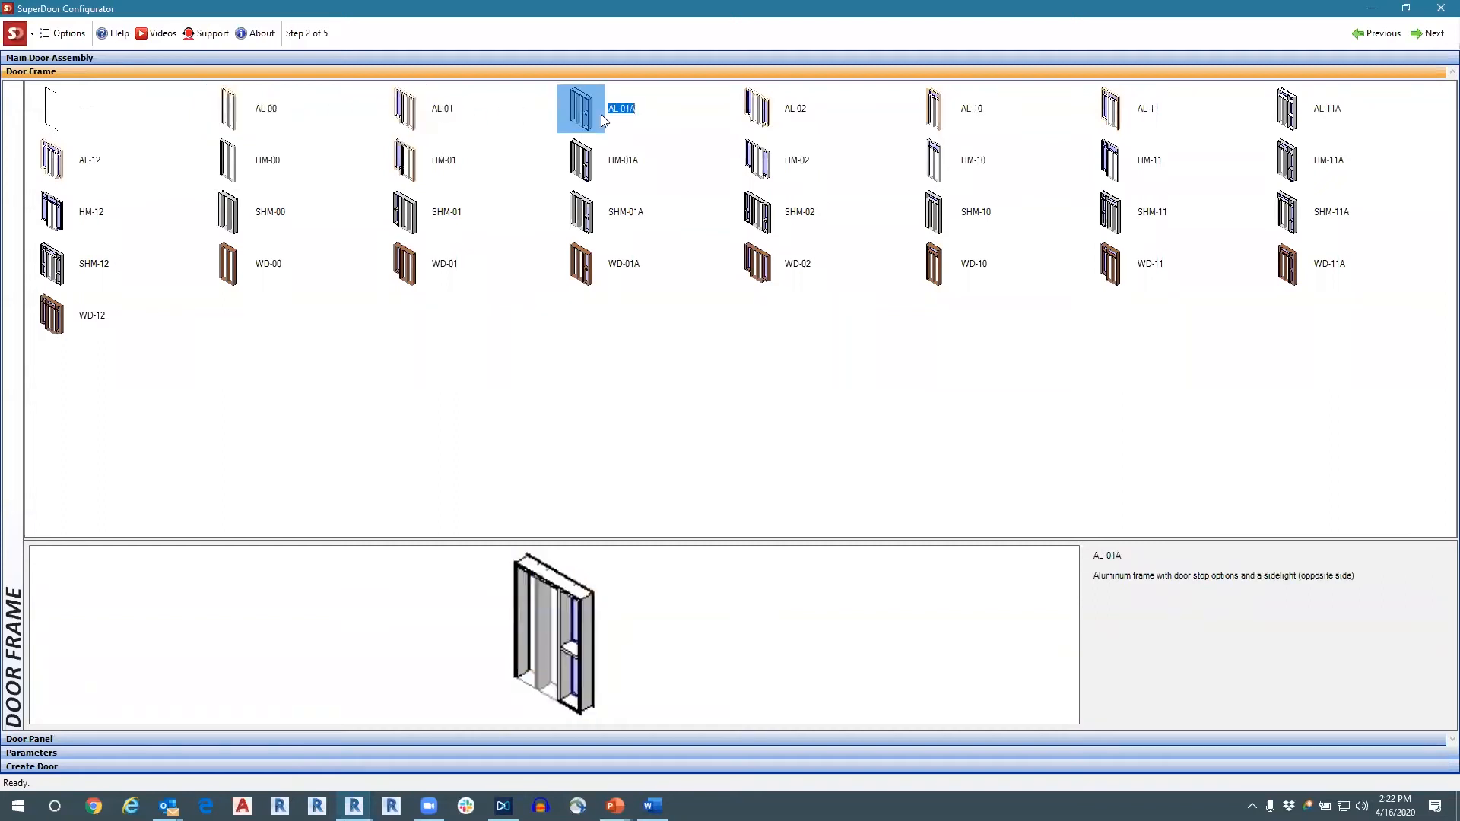
pyautogui.click(411, 175)
pyautogui.click(786, 228)
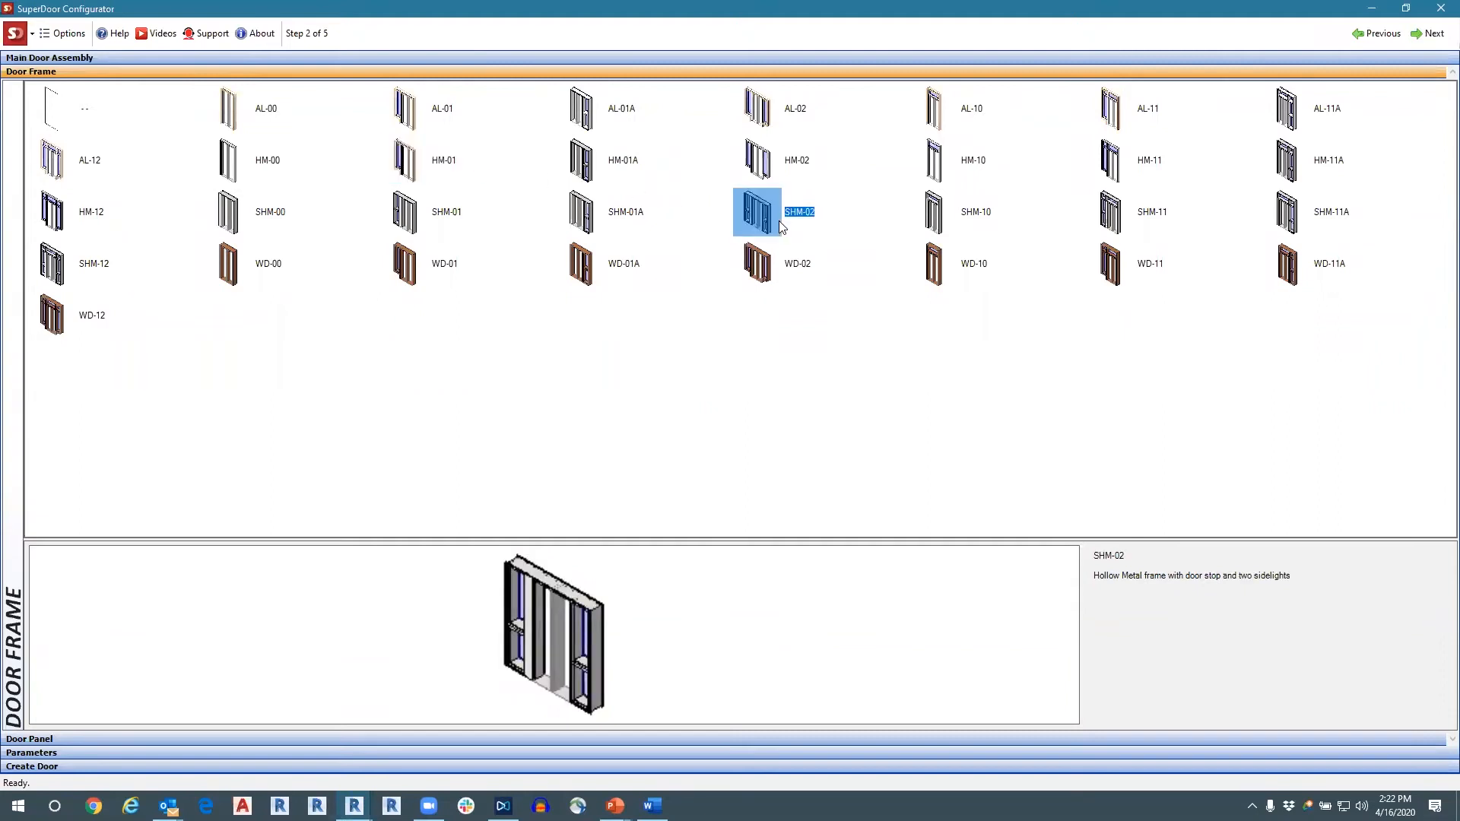
pyautogui.click(765, 276)
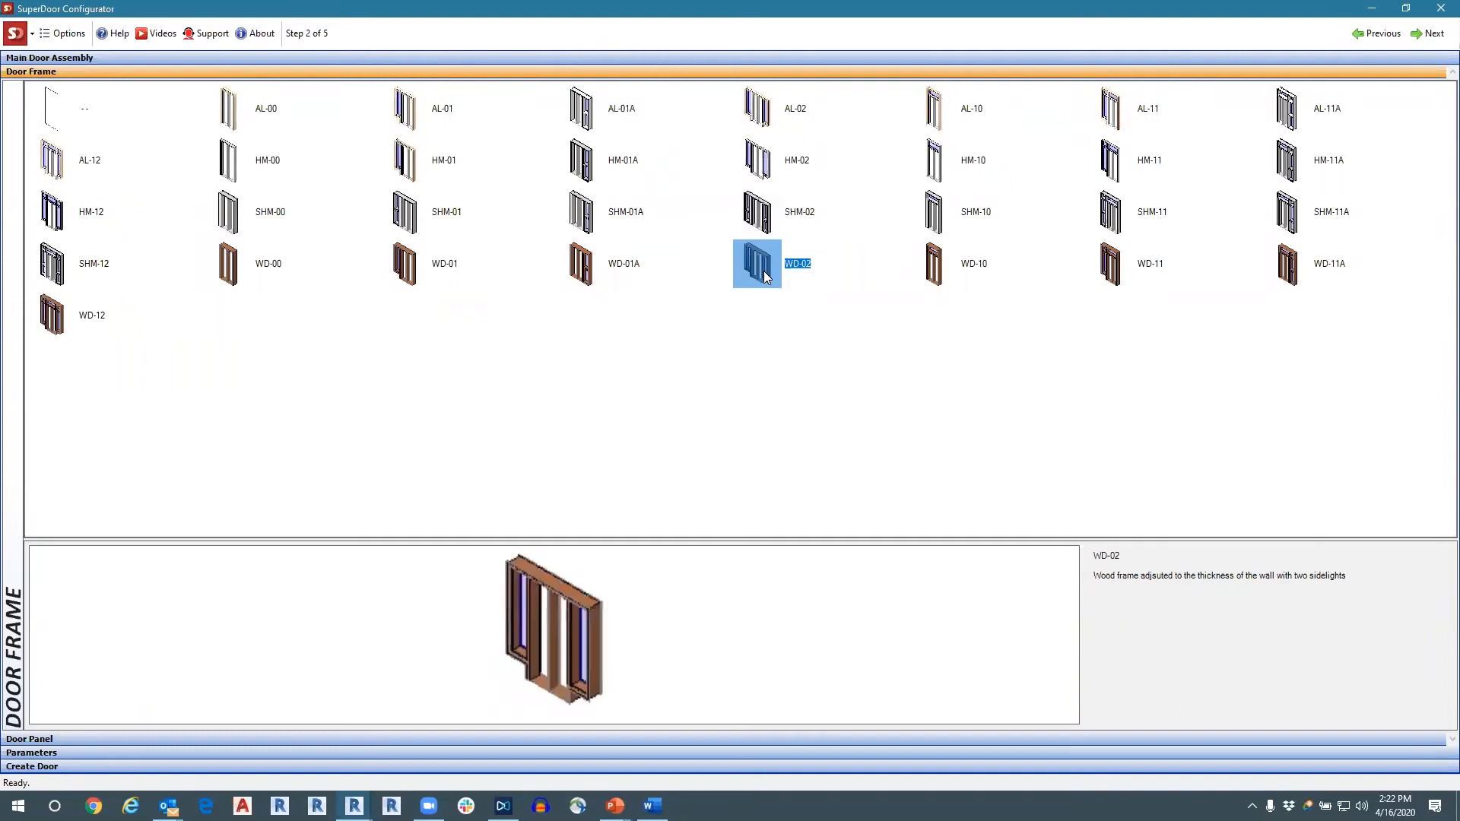
pyautogui.click(1122, 267)
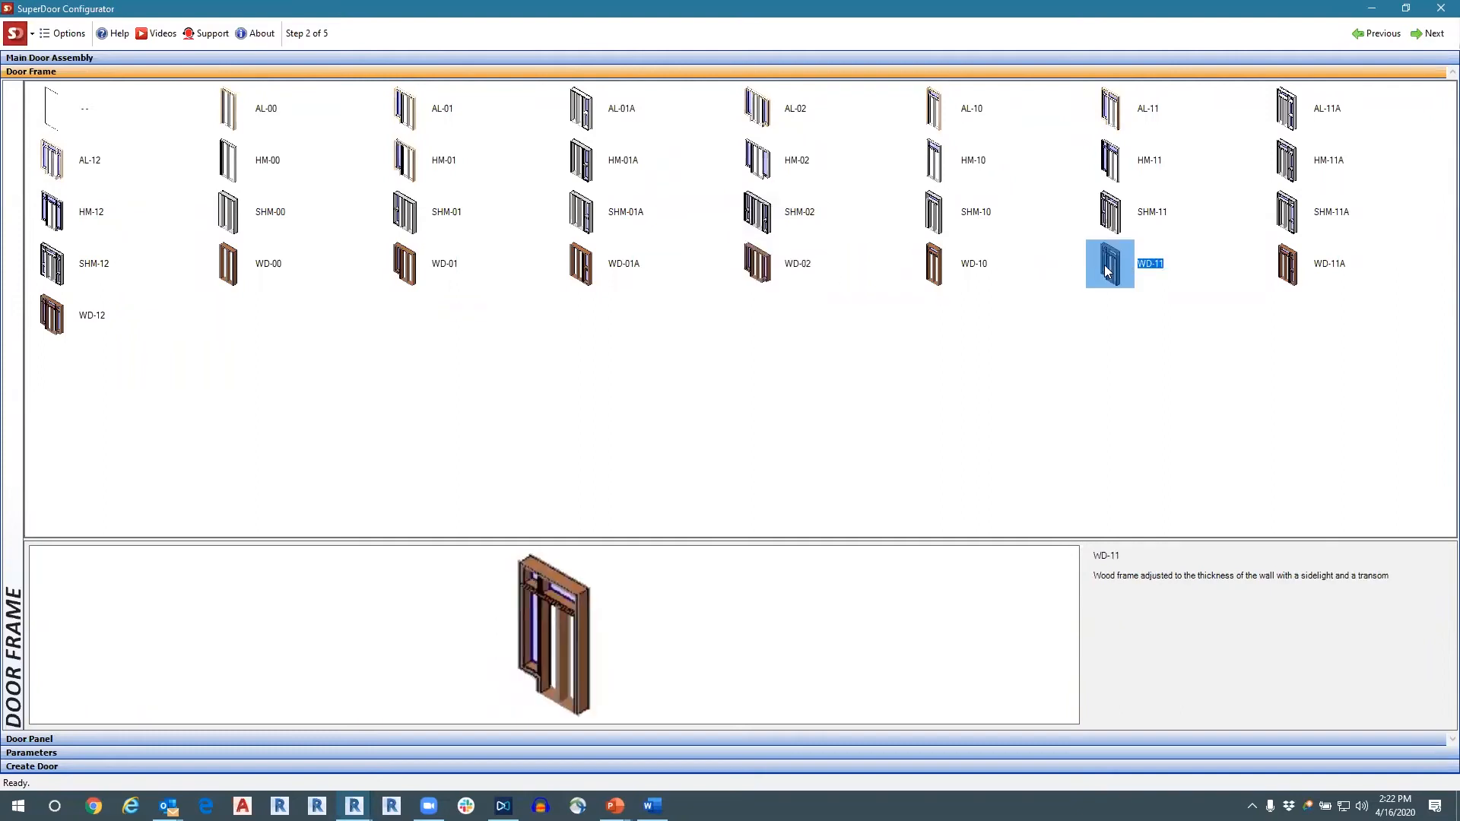
pyautogui.click(242, 114)
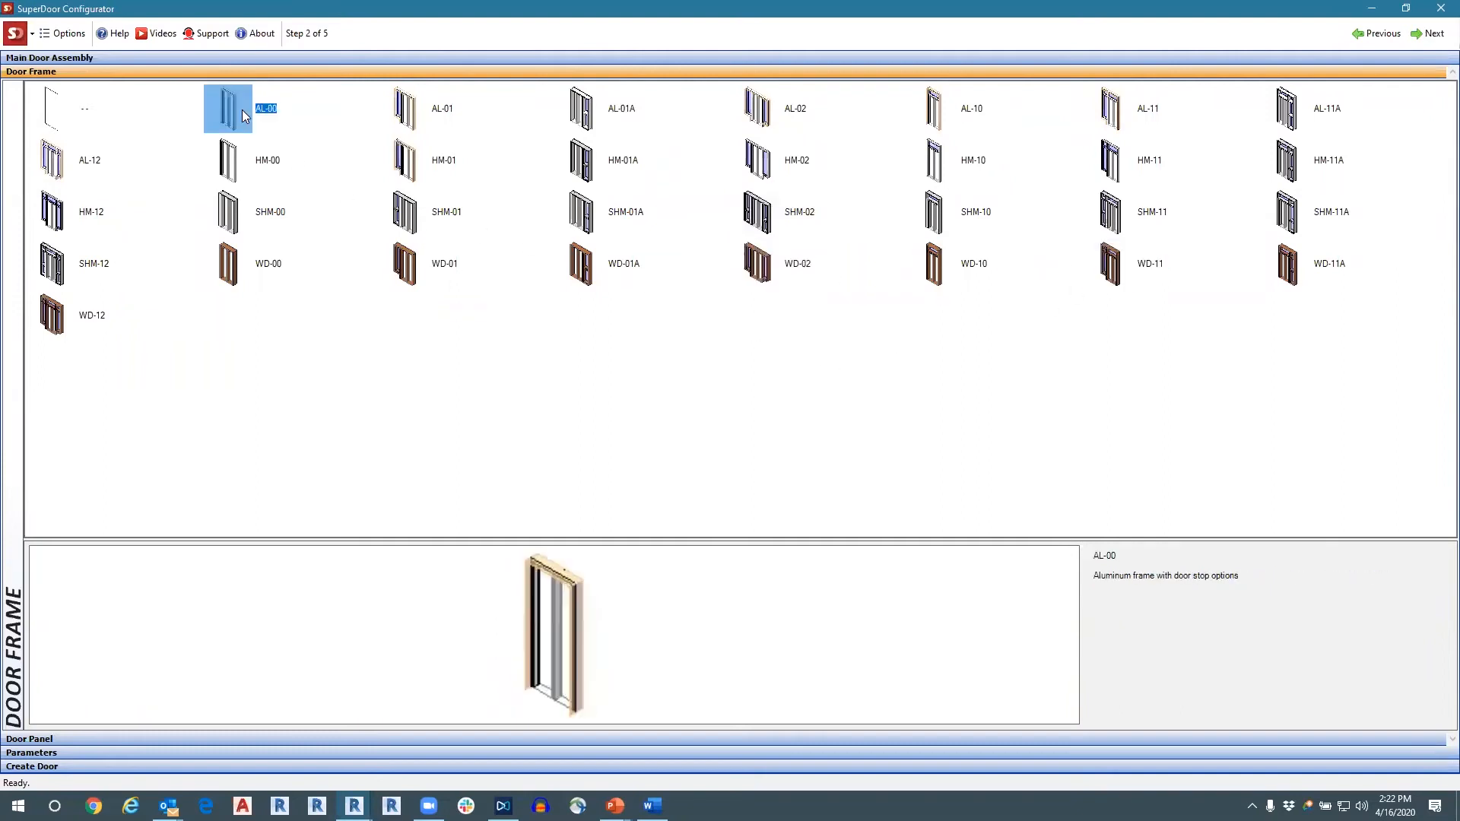
# Preview the empty placeholder, AL-00 and the hollow metal frames HM-01A, HM-02, HM-10 and HM-11.
pyautogui.click(66, 110)
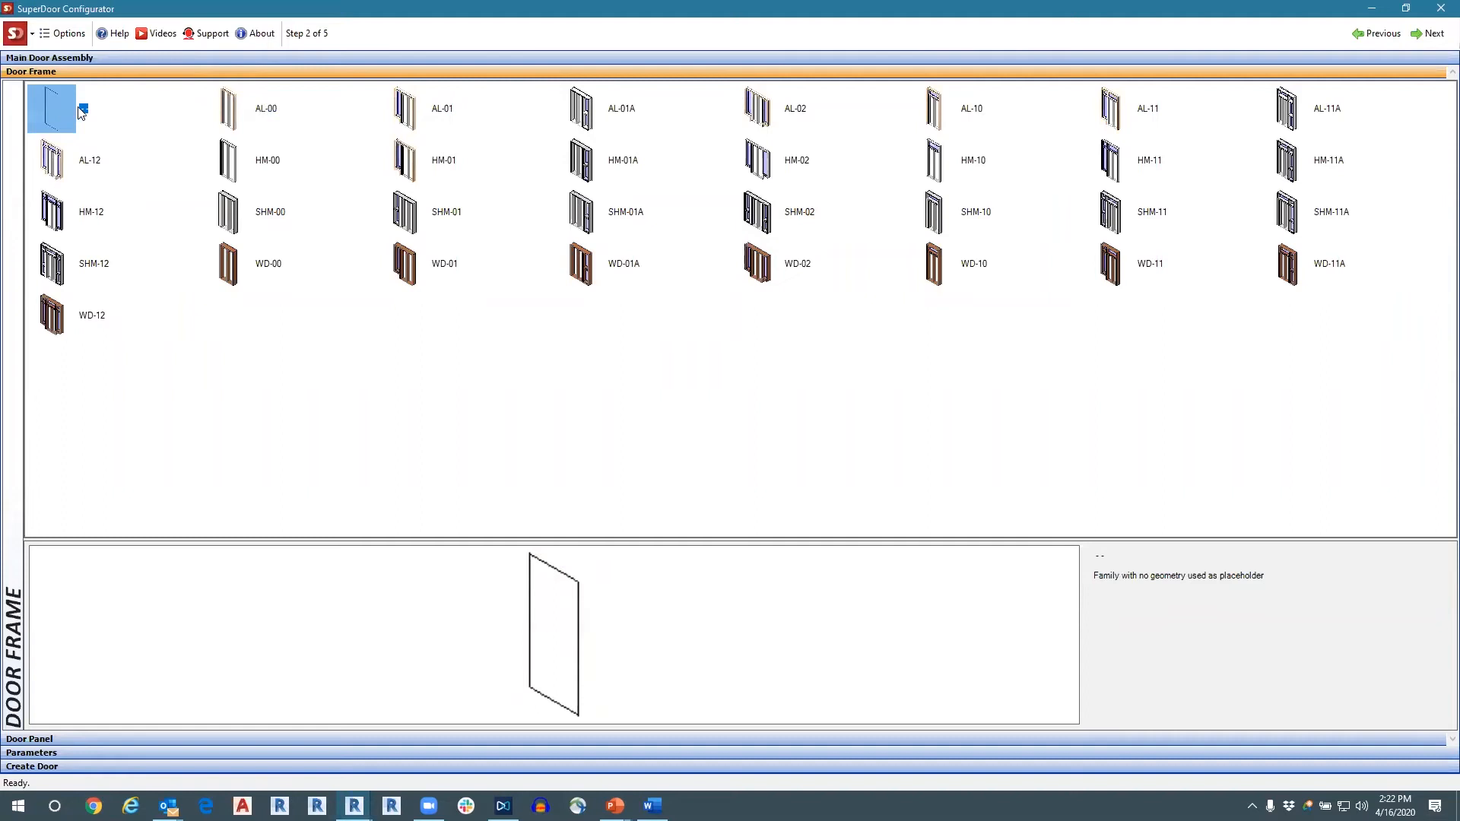
pyautogui.click(276, 117)
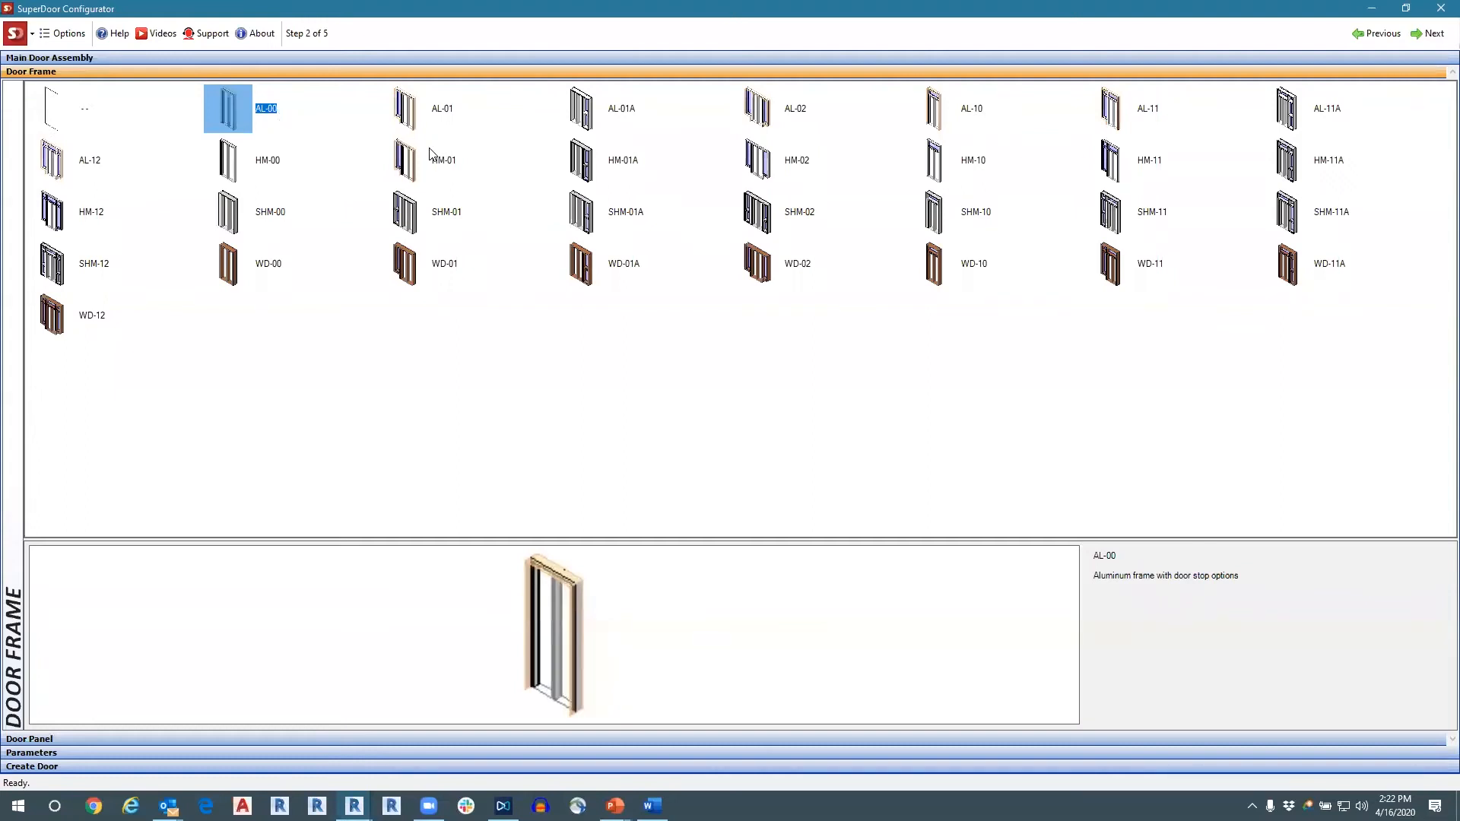
pyautogui.click(620, 170)
pyautogui.click(781, 166)
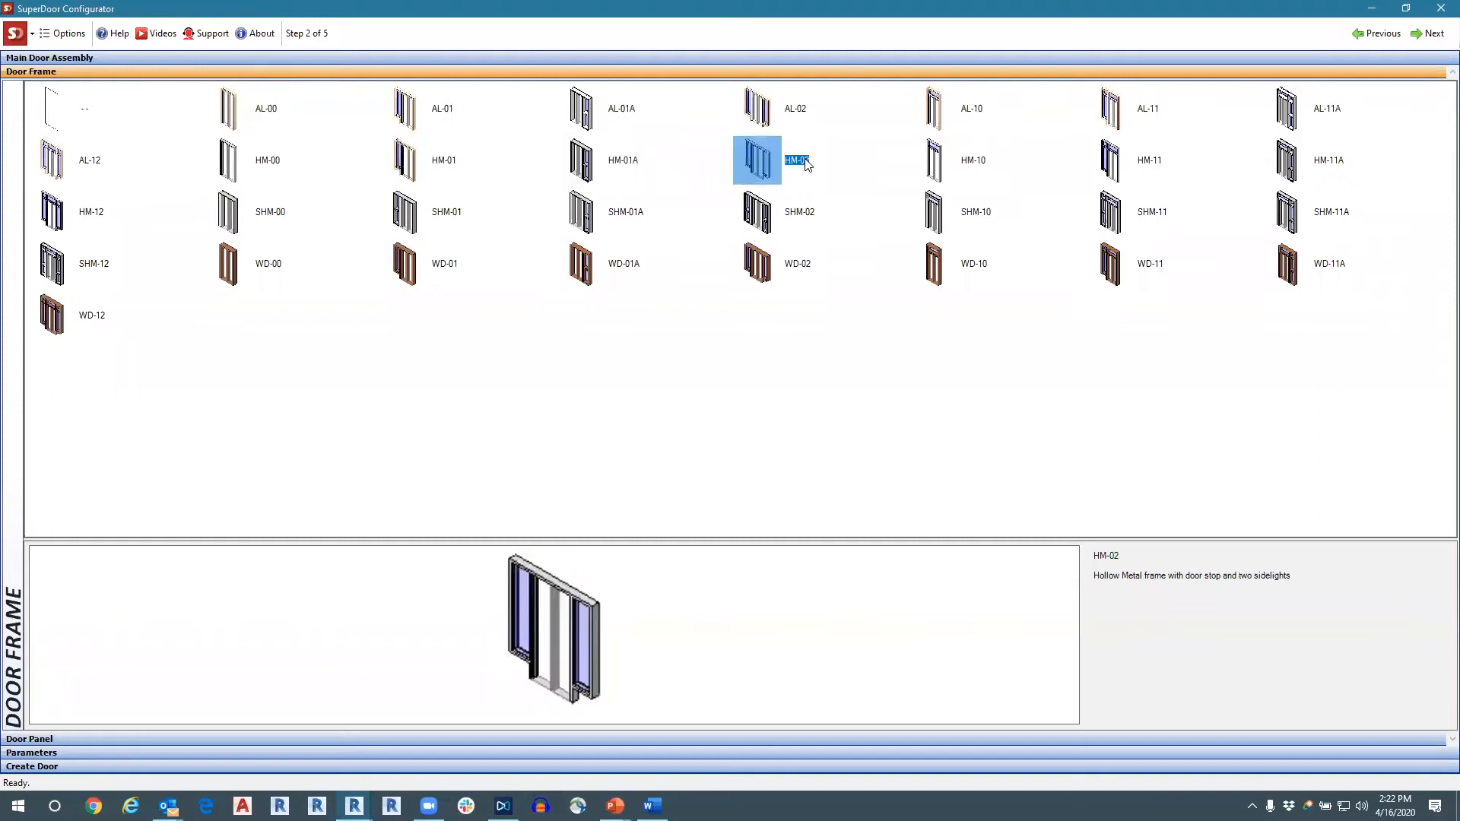
pyautogui.click(979, 167)
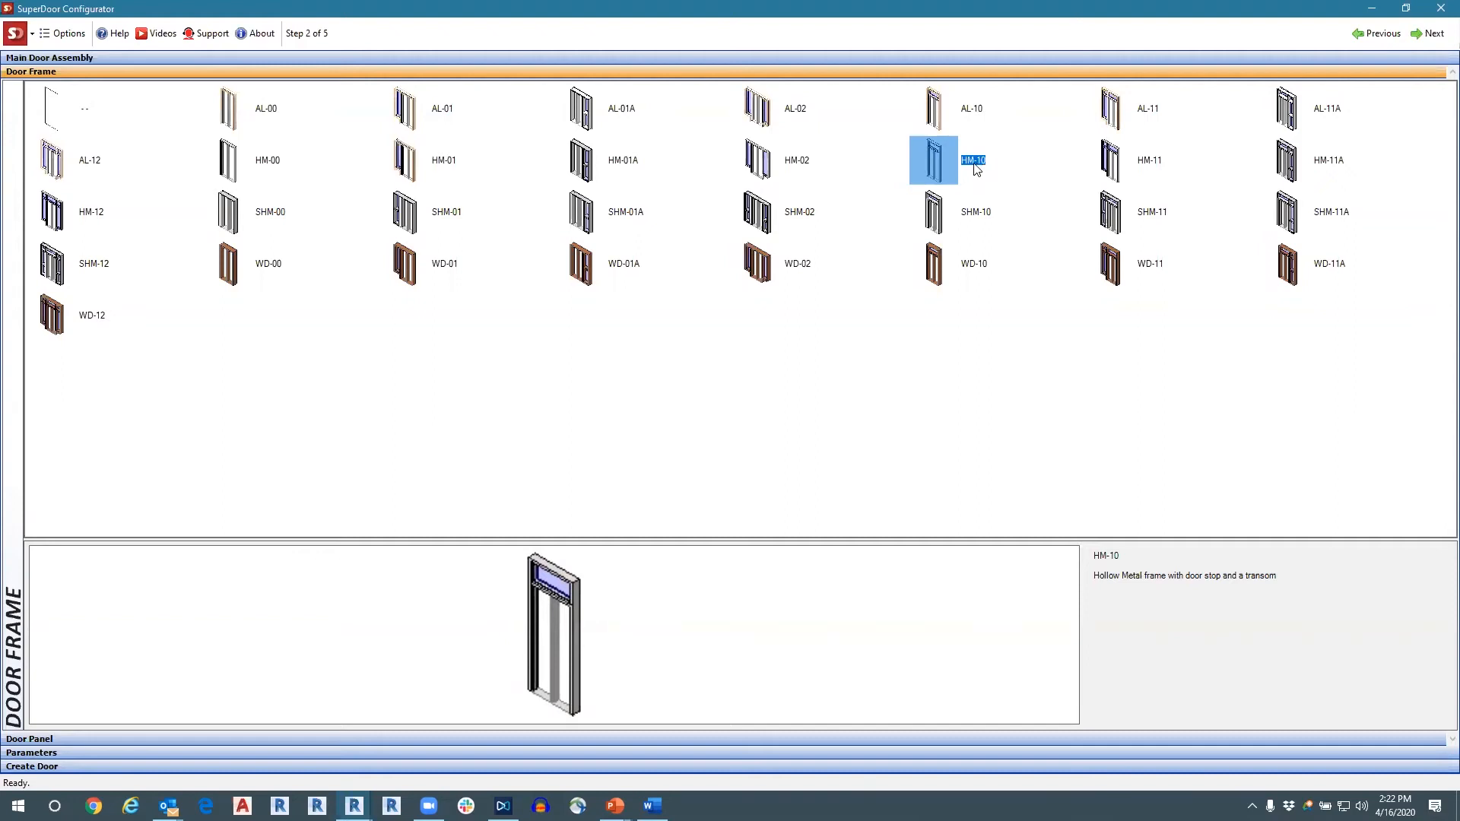
pyautogui.click(1107, 169)
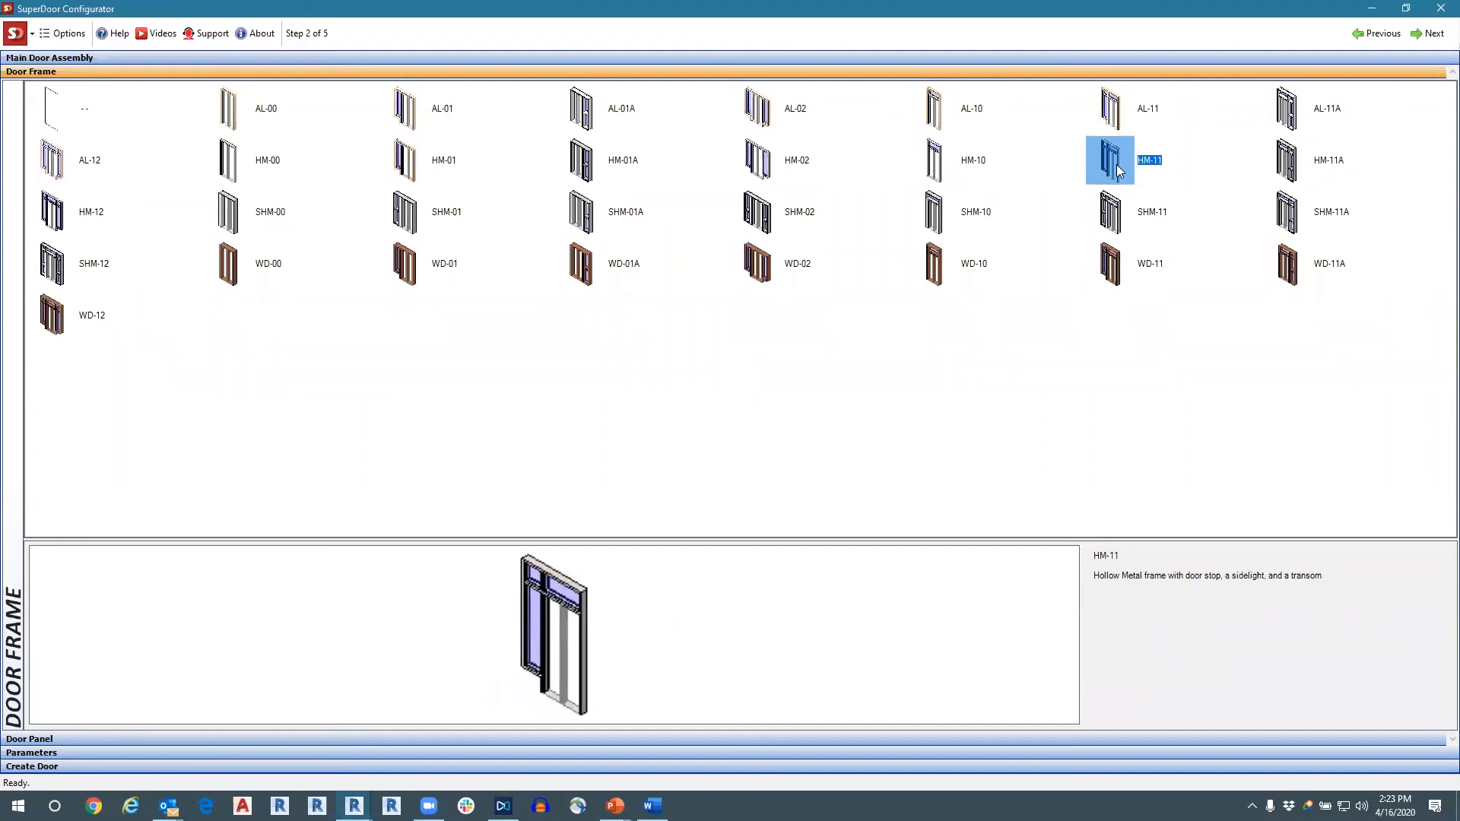
# Choose the HM-11A hollow metal frame with sidelight and transom, and advance to the Door Panel step.
pyautogui.click(1316, 174)
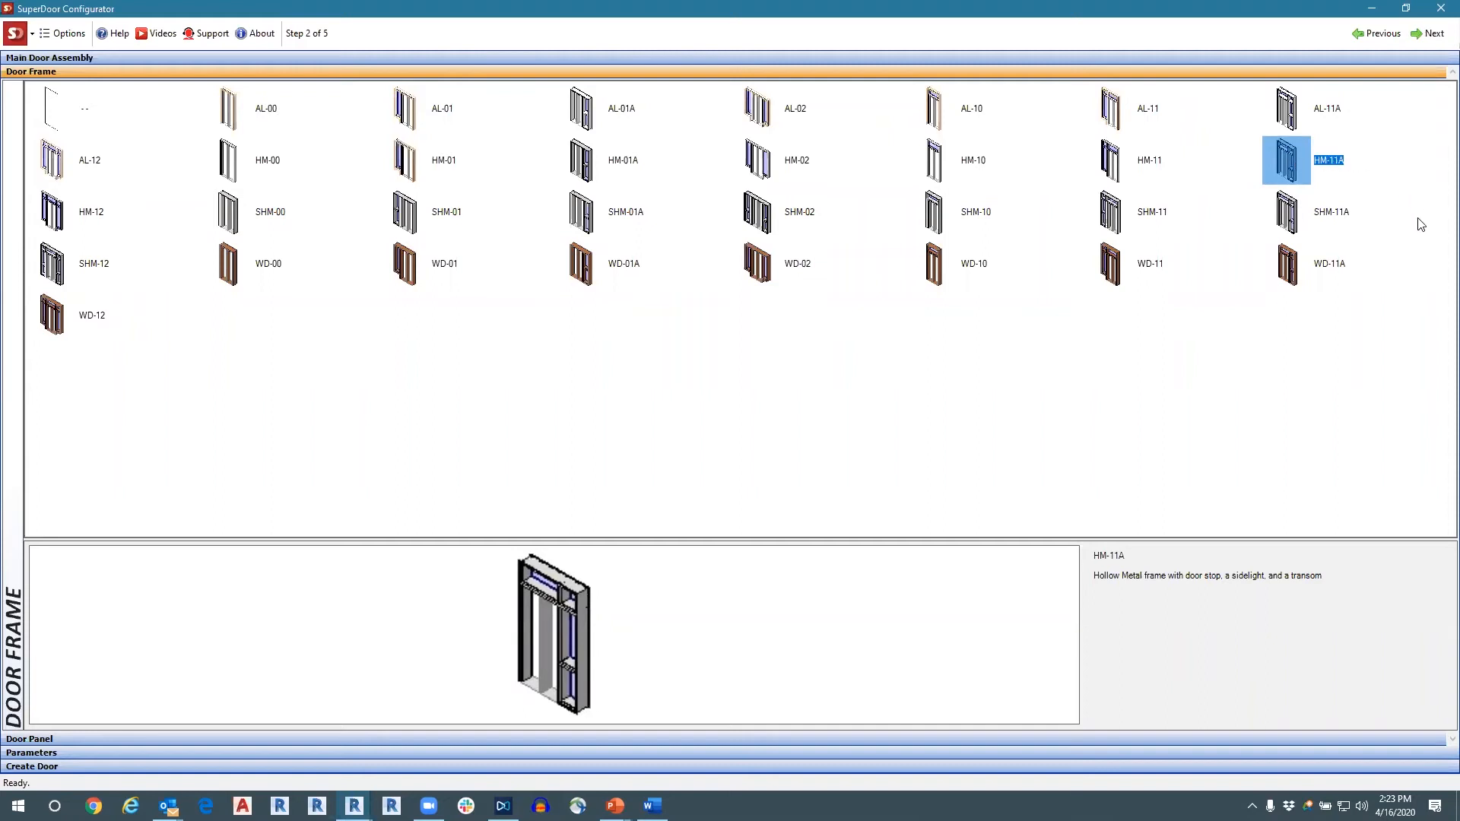
pyautogui.click(1429, 34)
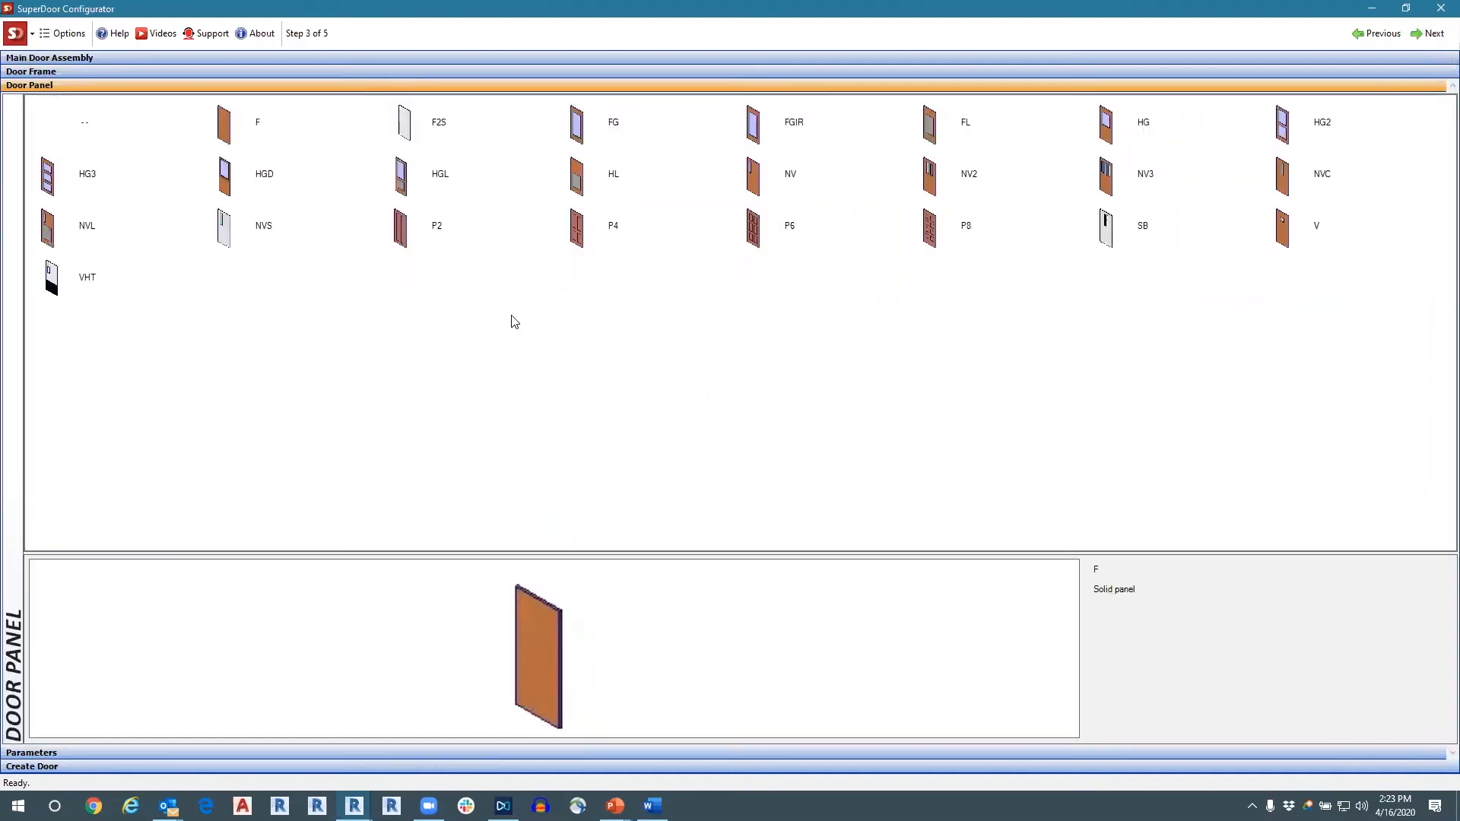
# Preview the solid, full glass, louver and half glass door panels F, F2S, FG, FGIR, FL and HG.
pyautogui.click(225, 137)
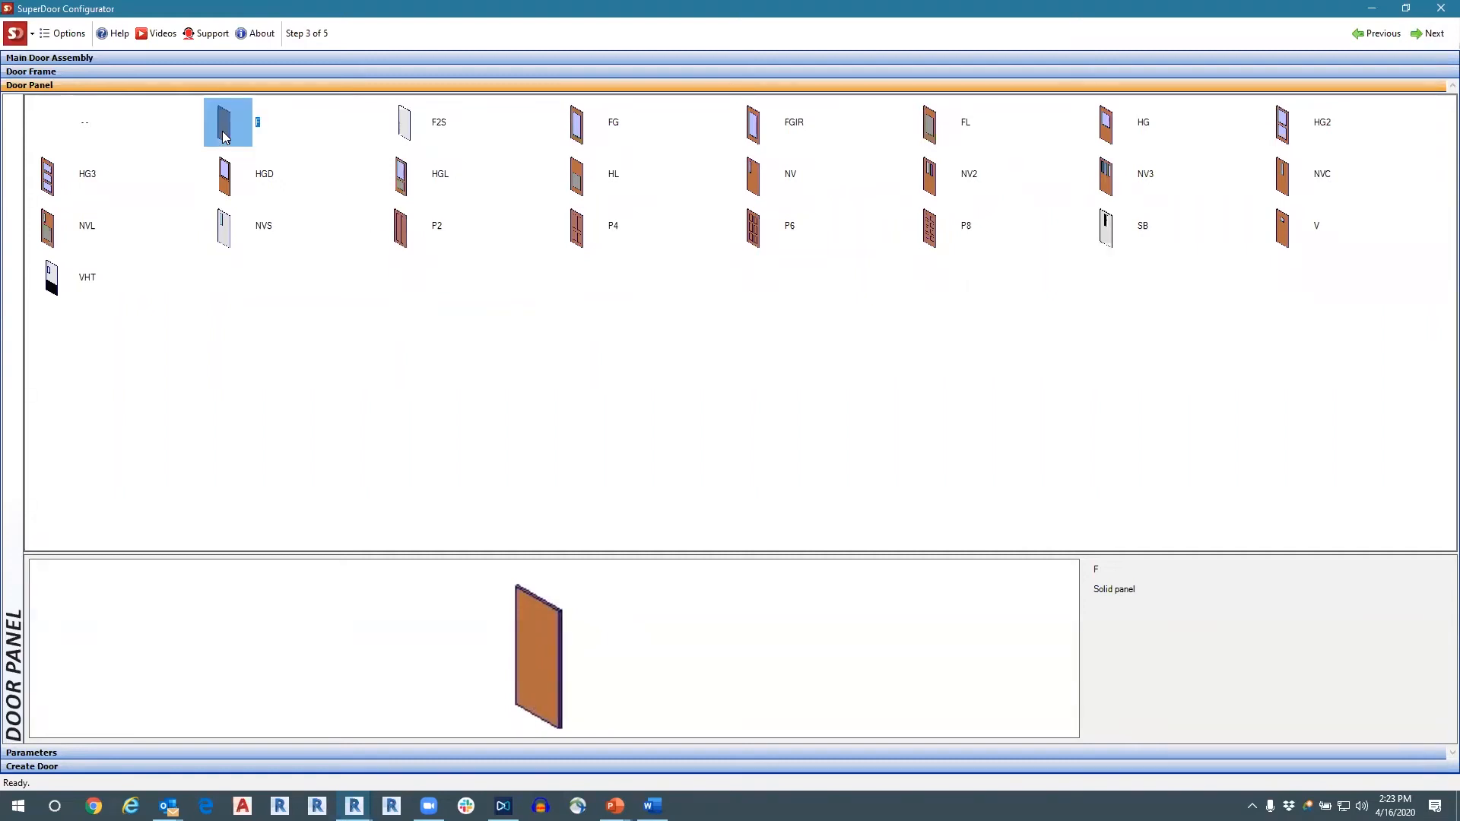
pyautogui.click(409, 114)
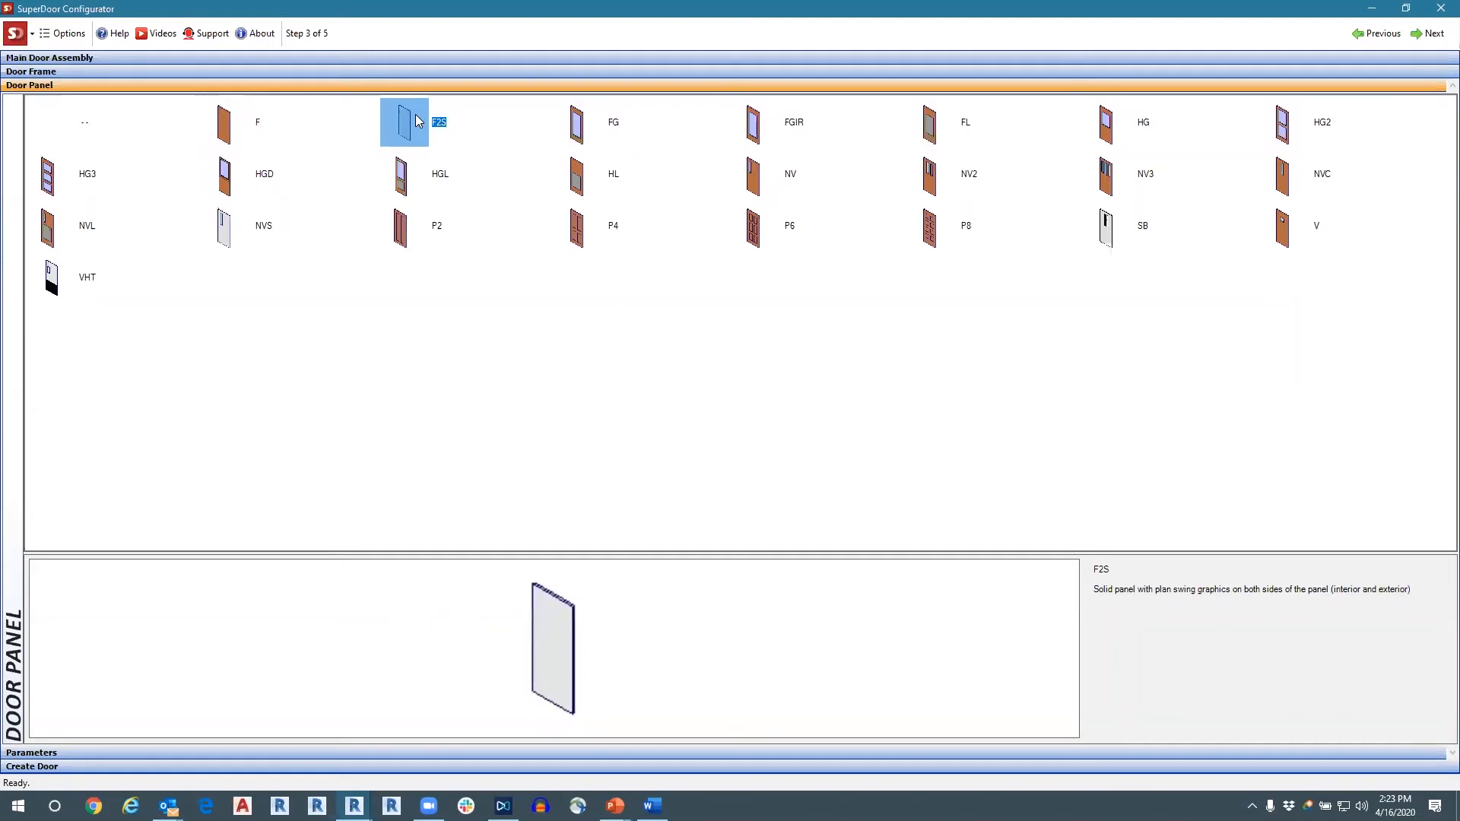
pyautogui.click(584, 128)
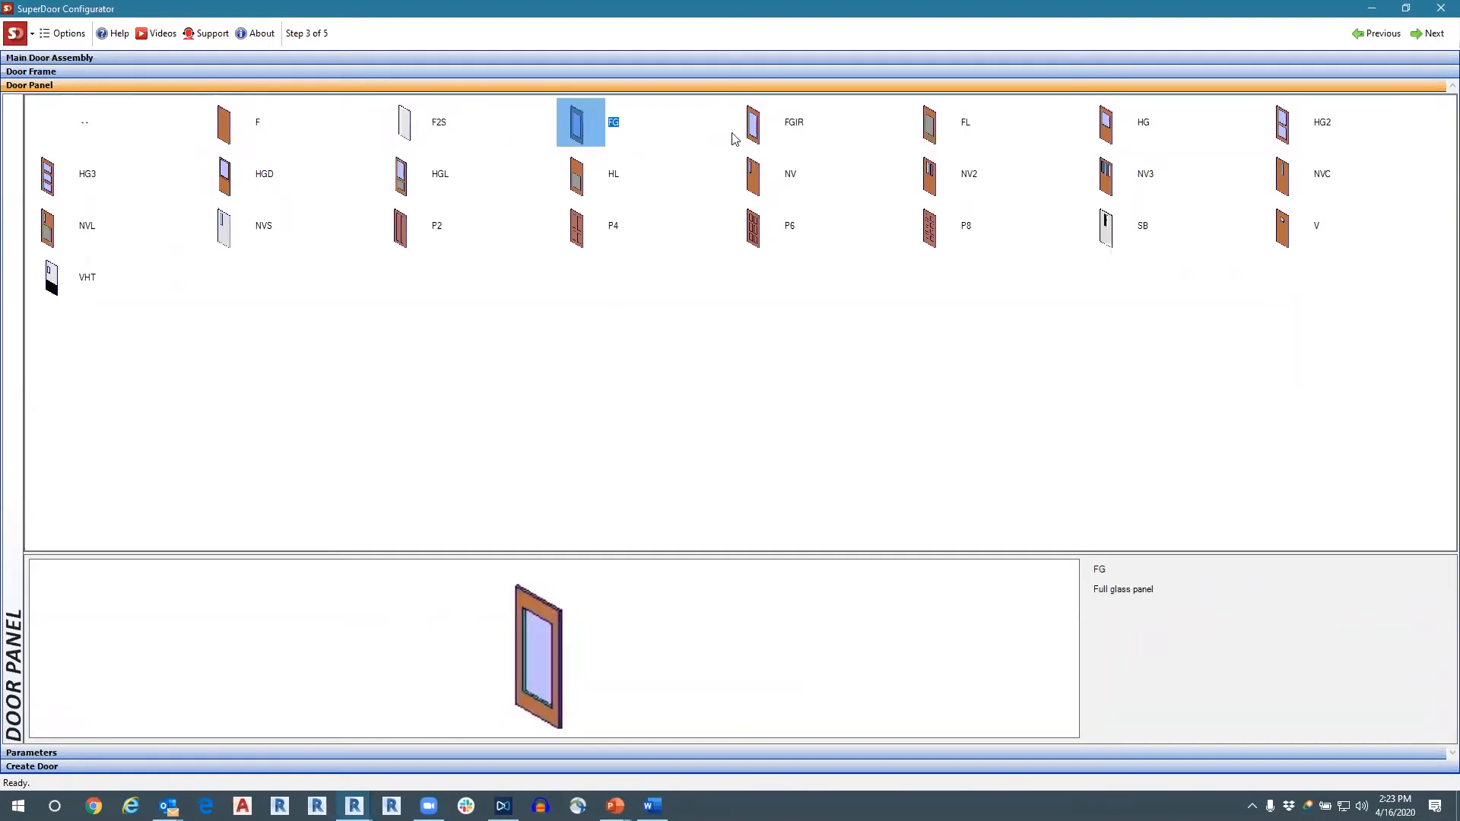
pyautogui.click(754, 129)
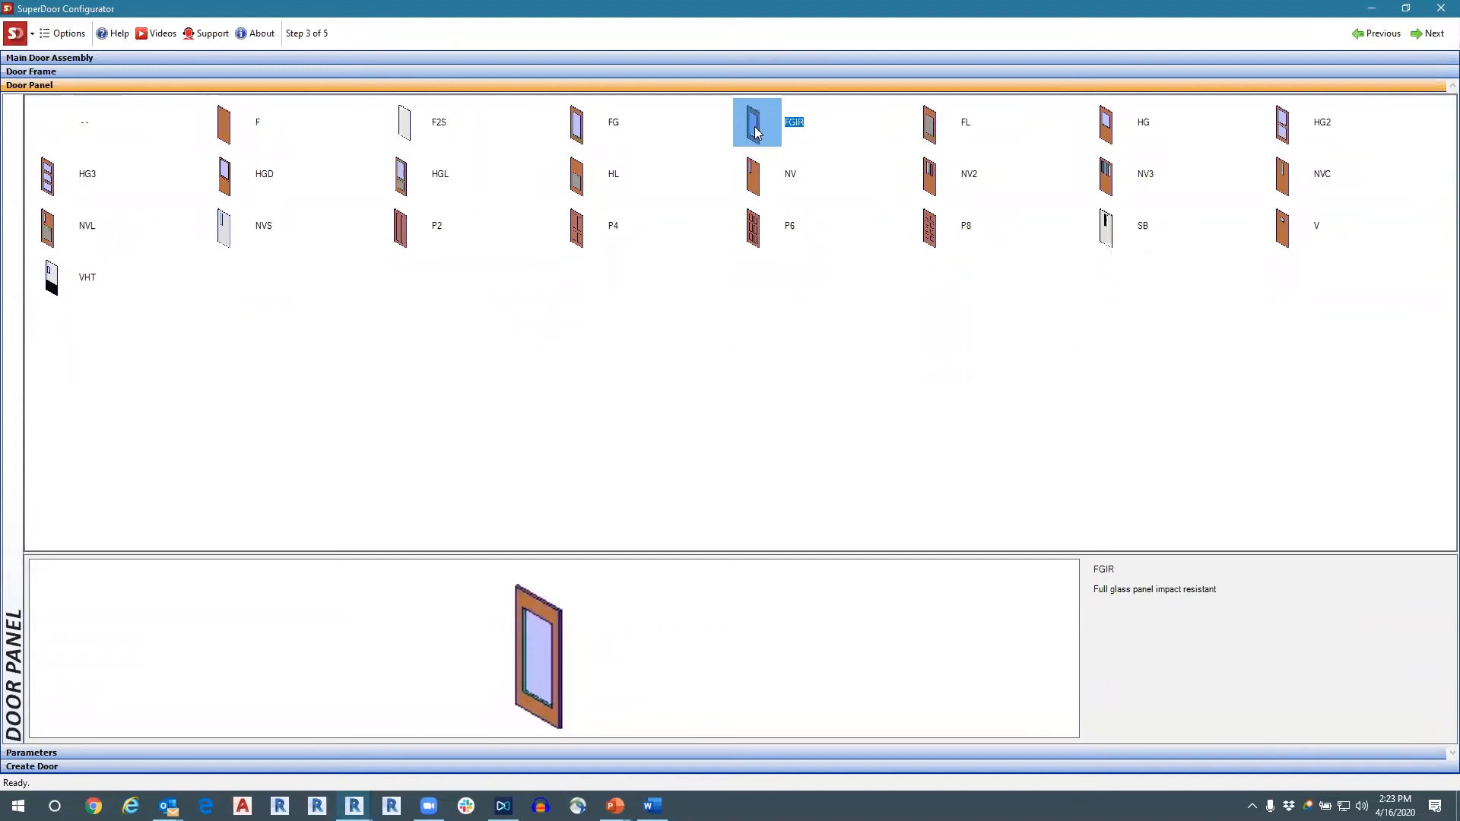
pyautogui.click(933, 127)
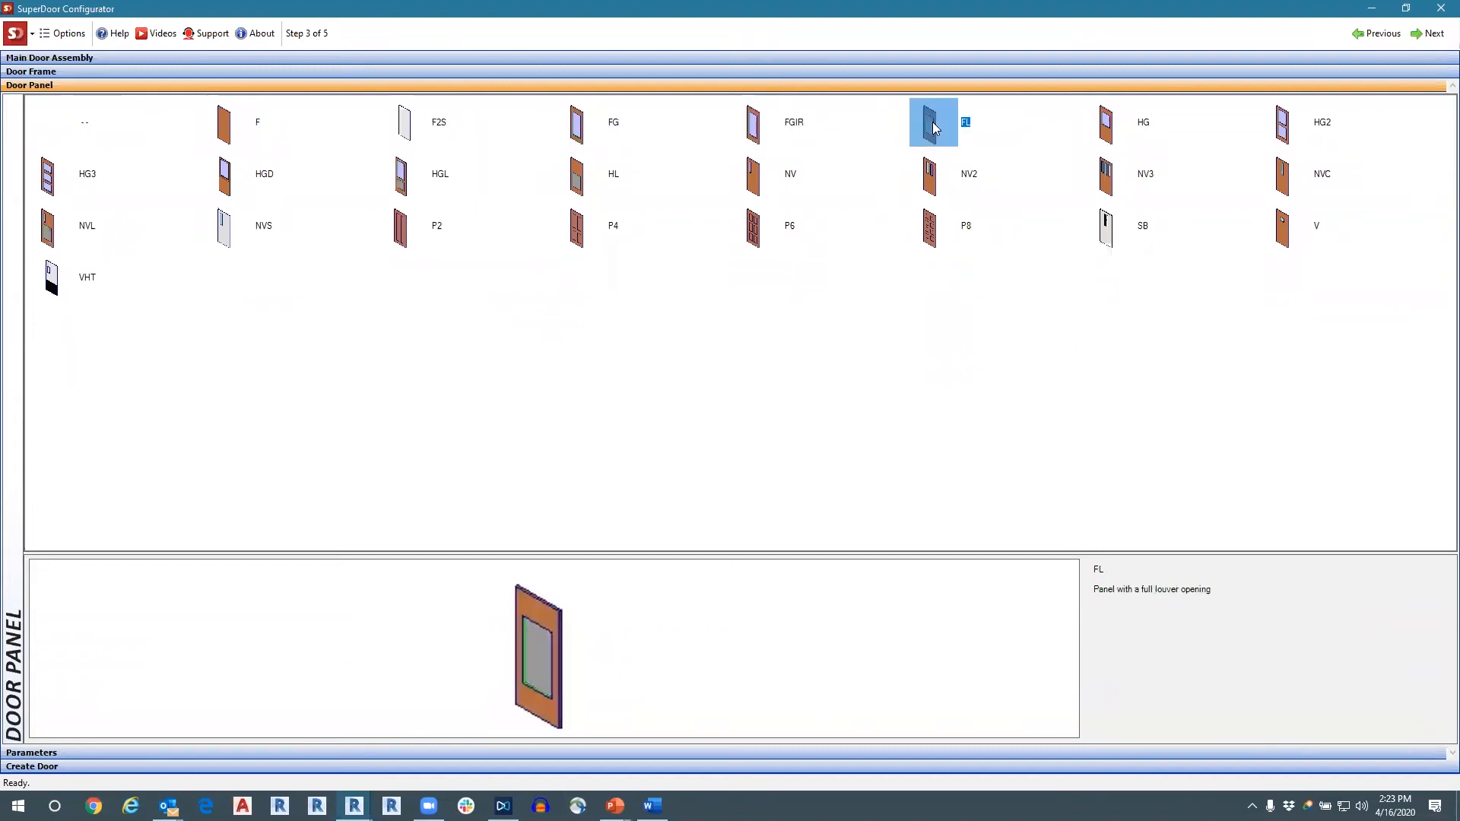
pyautogui.click(1108, 138)
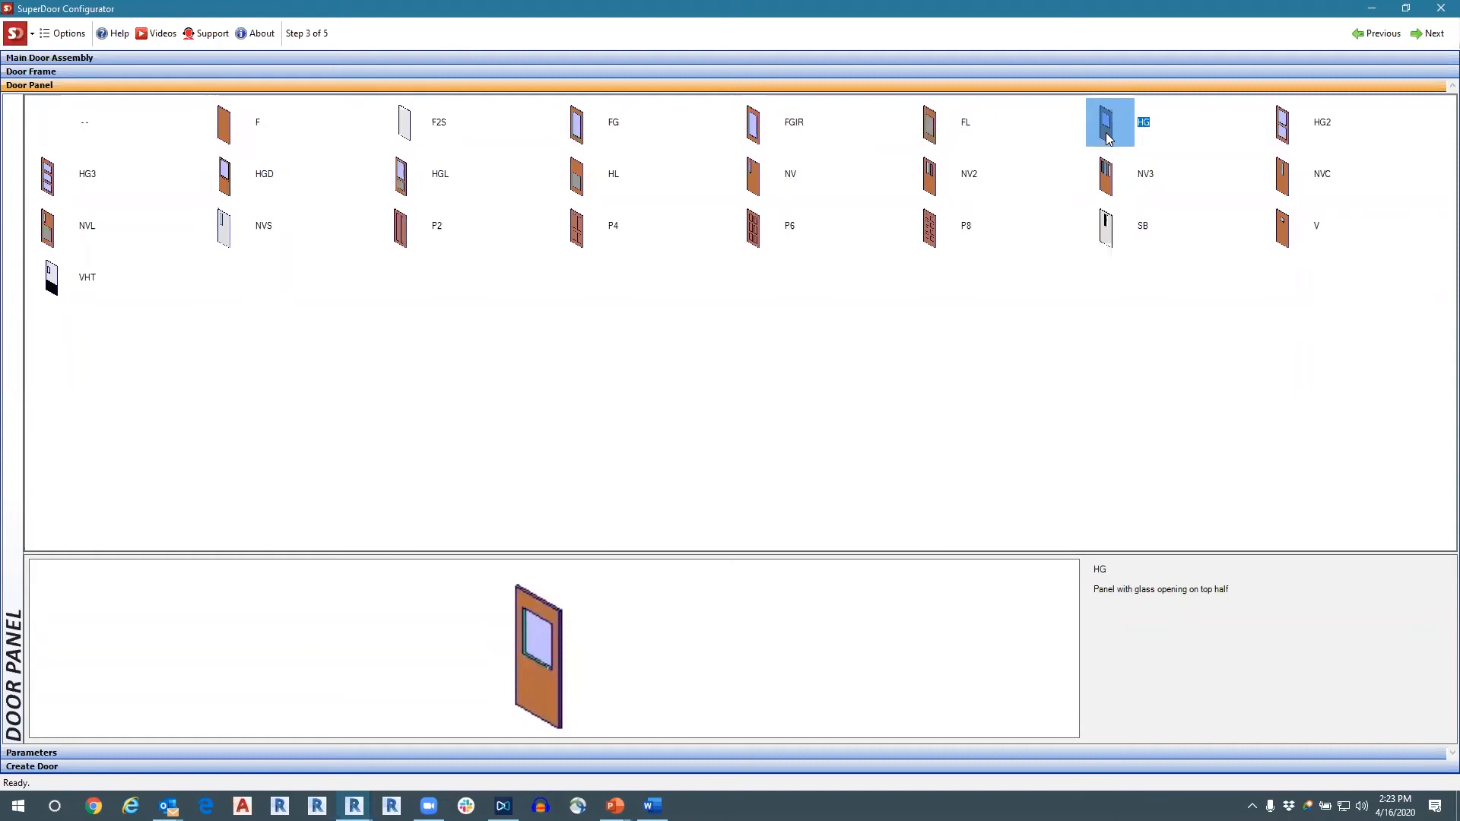
# Compare the narrow vision panels NVC, NV and NV2 with the P8 and P6 panels that have panel inserts.
pyautogui.click(1284, 187)
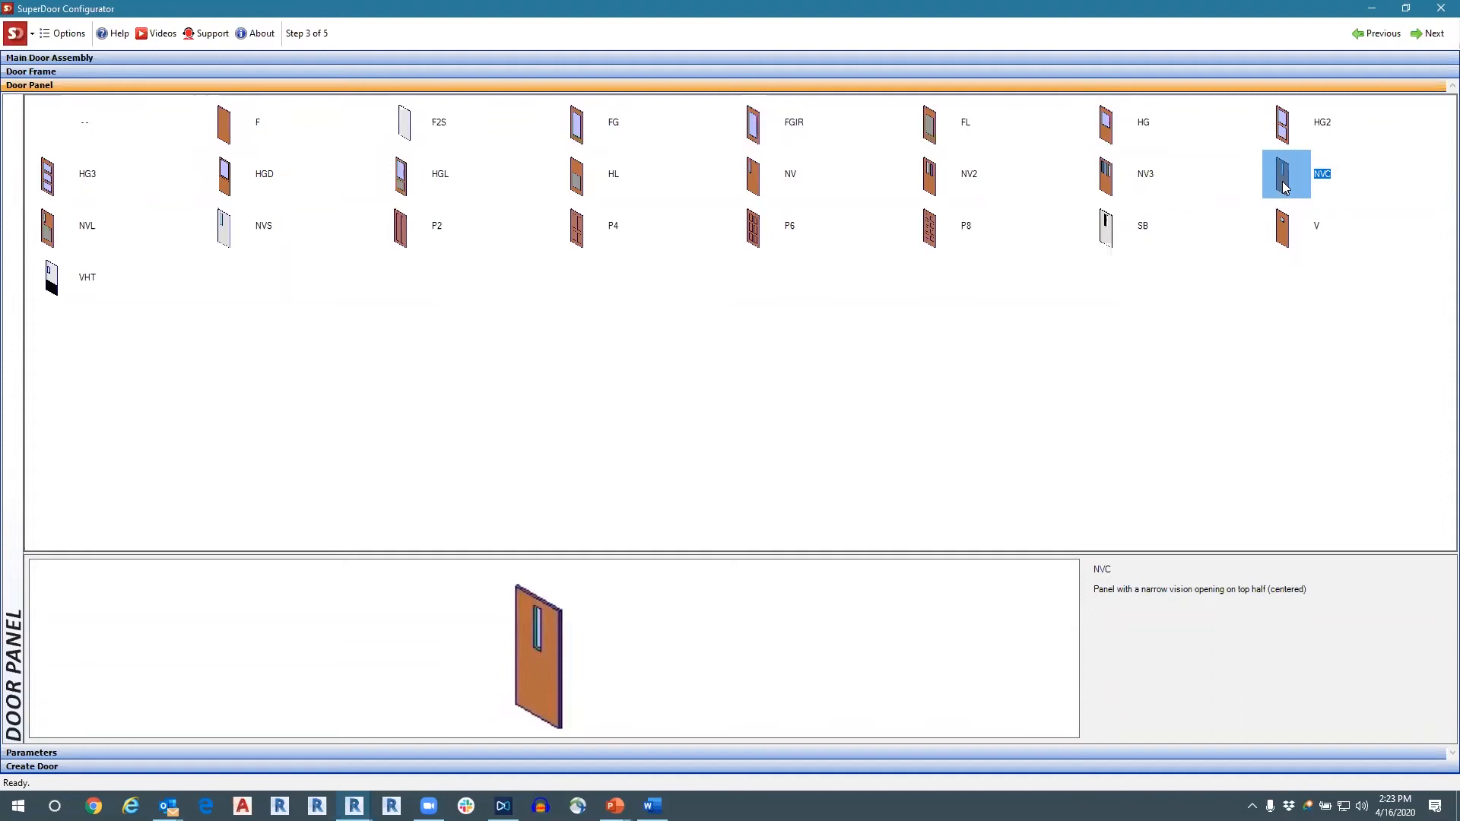
pyautogui.click(753, 188)
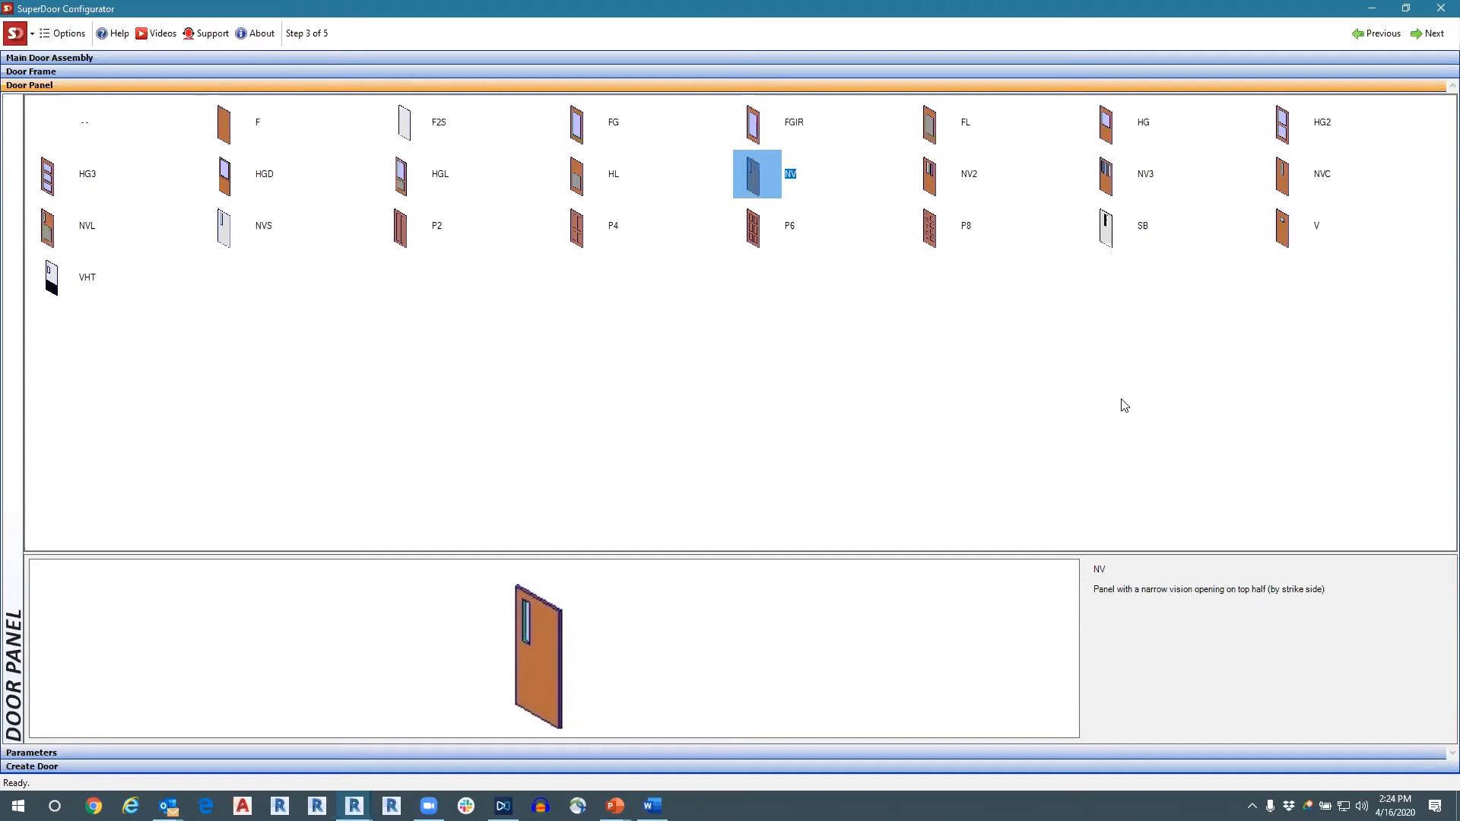
pyautogui.click(931, 232)
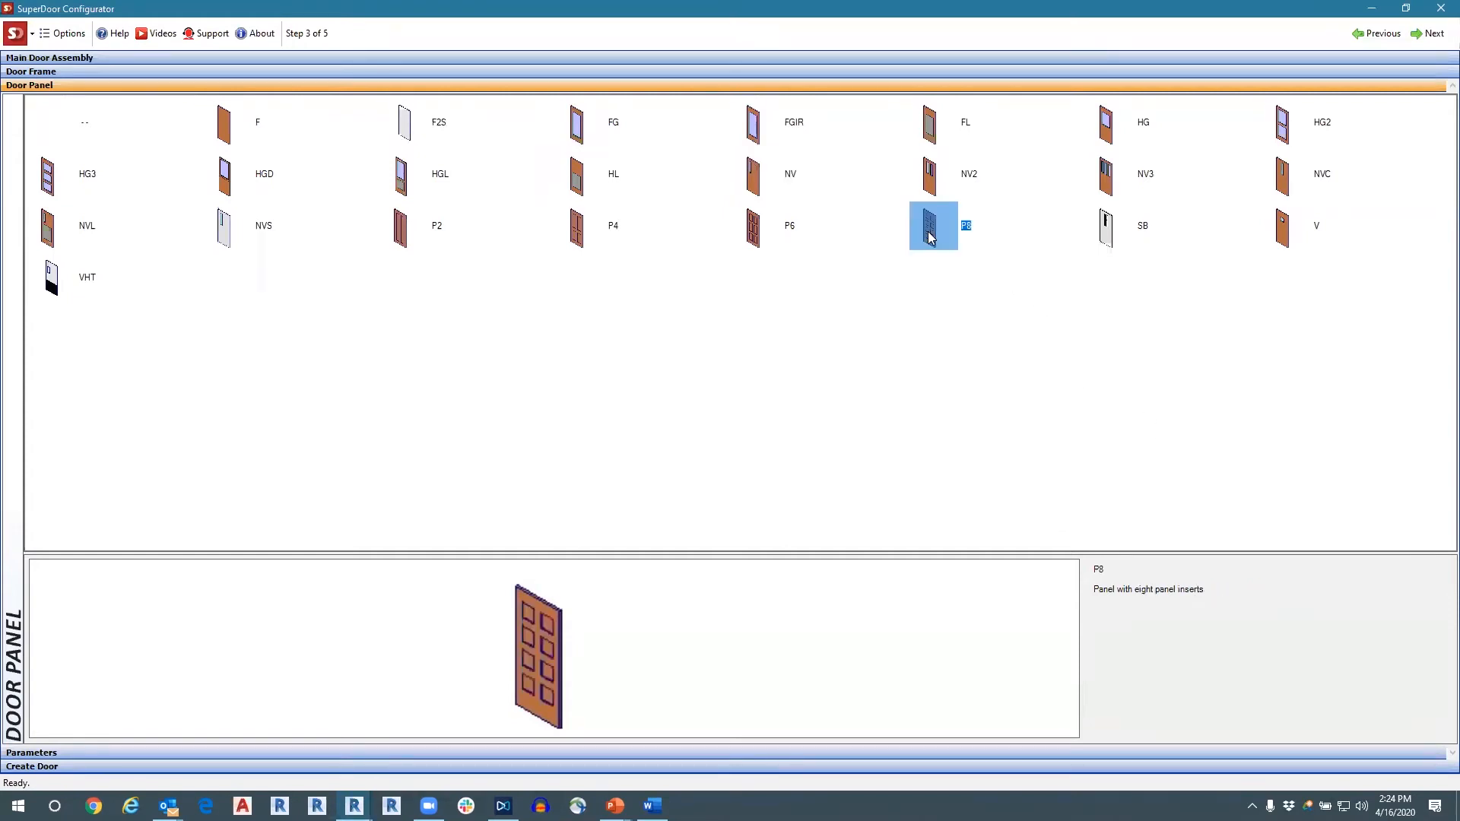
pyautogui.click(741, 235)
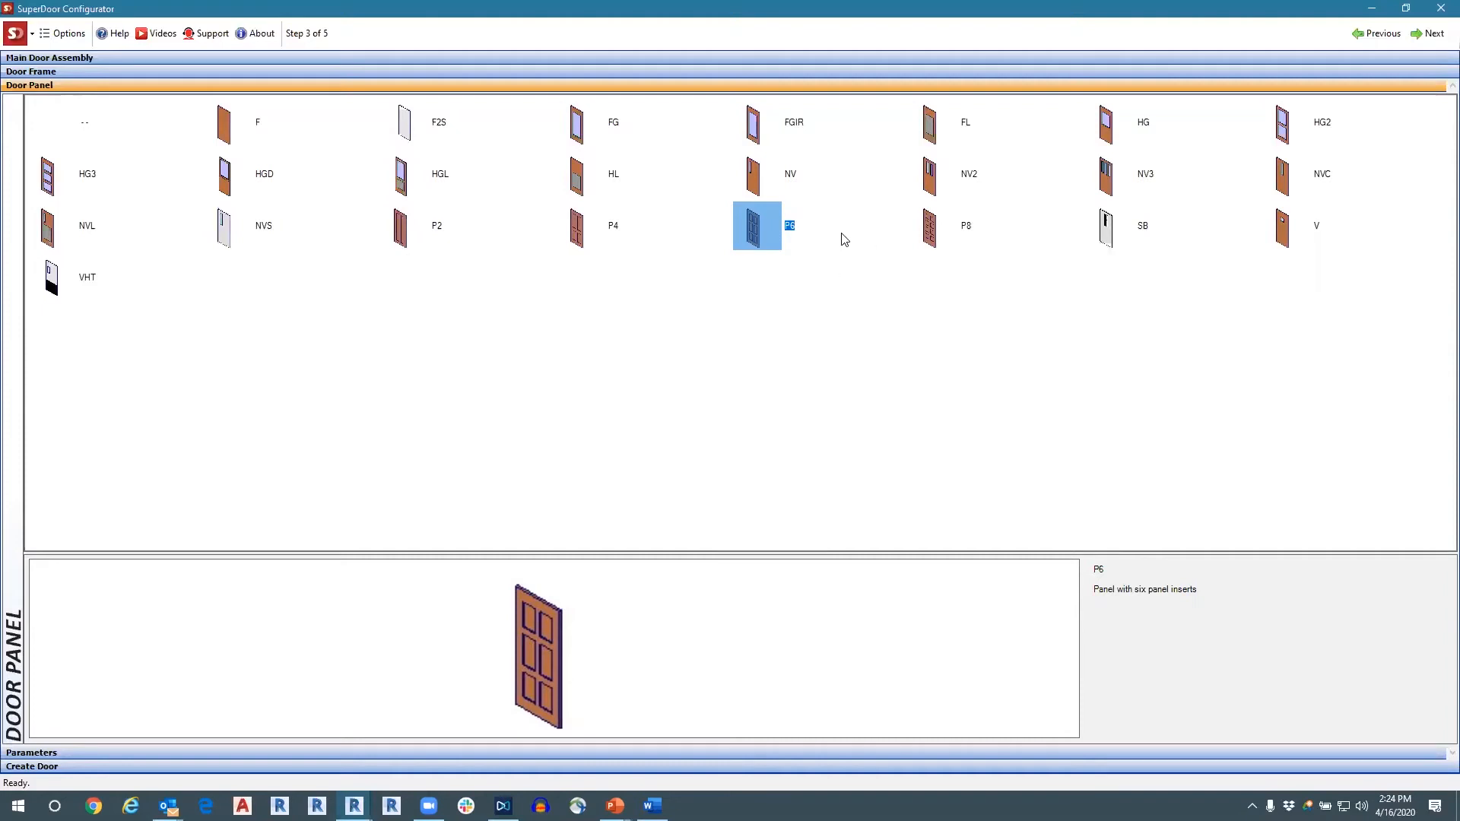
pyautogui.click(758, 183)
pyautogui.click(919, 188)
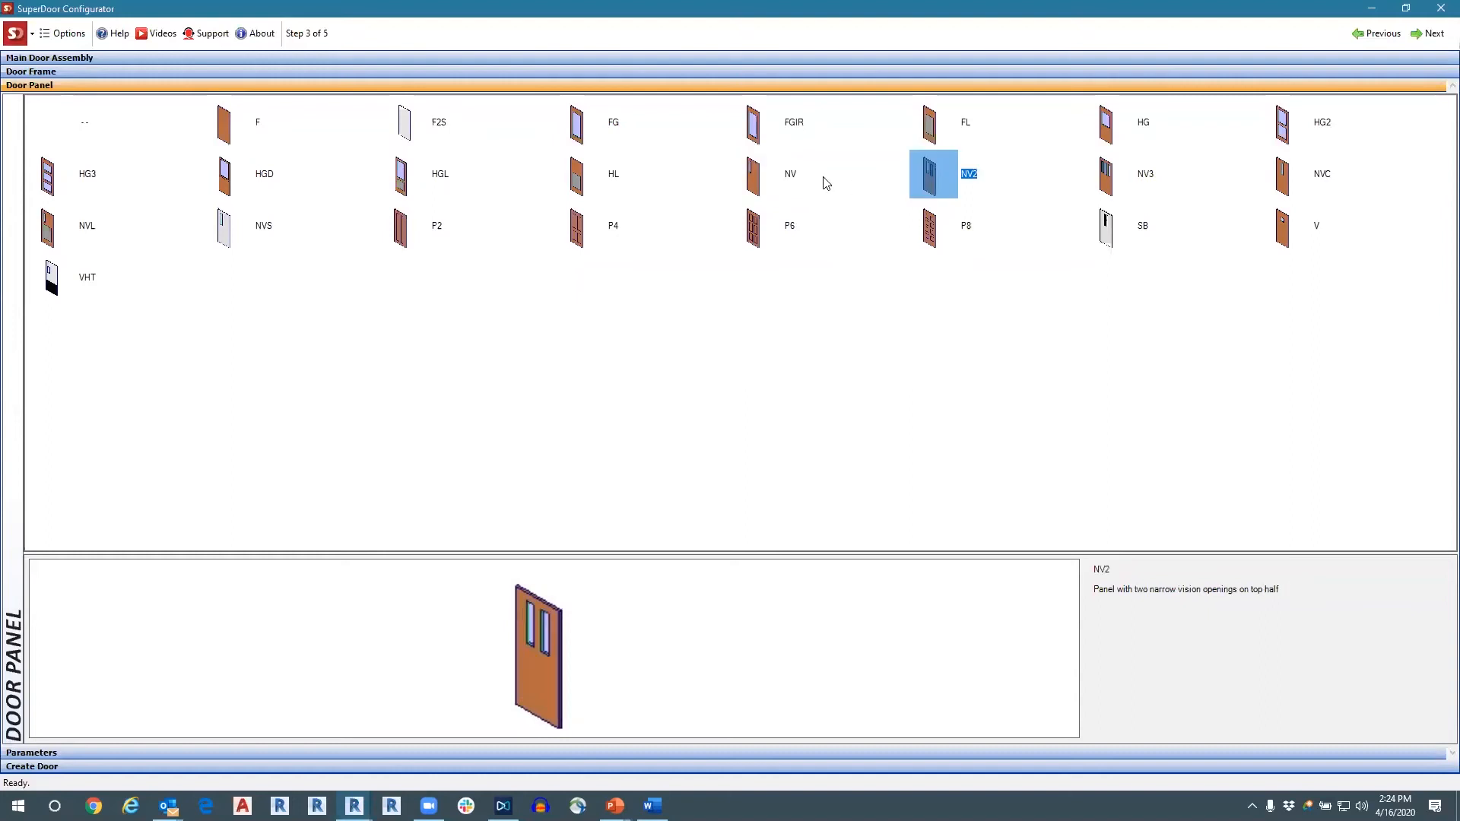
# Choose the NV panel with the narrow vision opening by the strike side, and advance to the Parameters step.
pyautogui.click(756, 186)
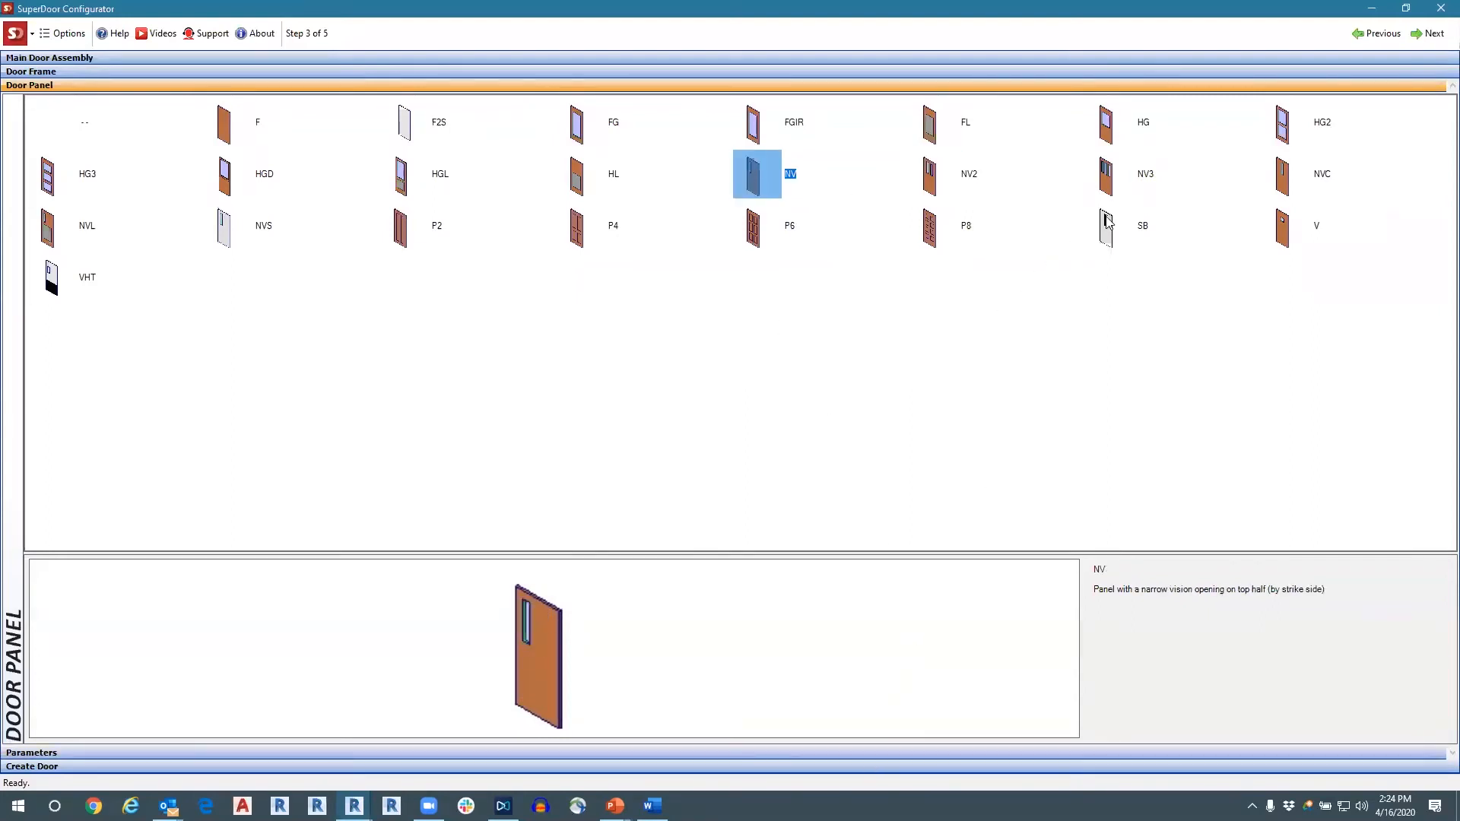
pyautogui.click(1423, 34)
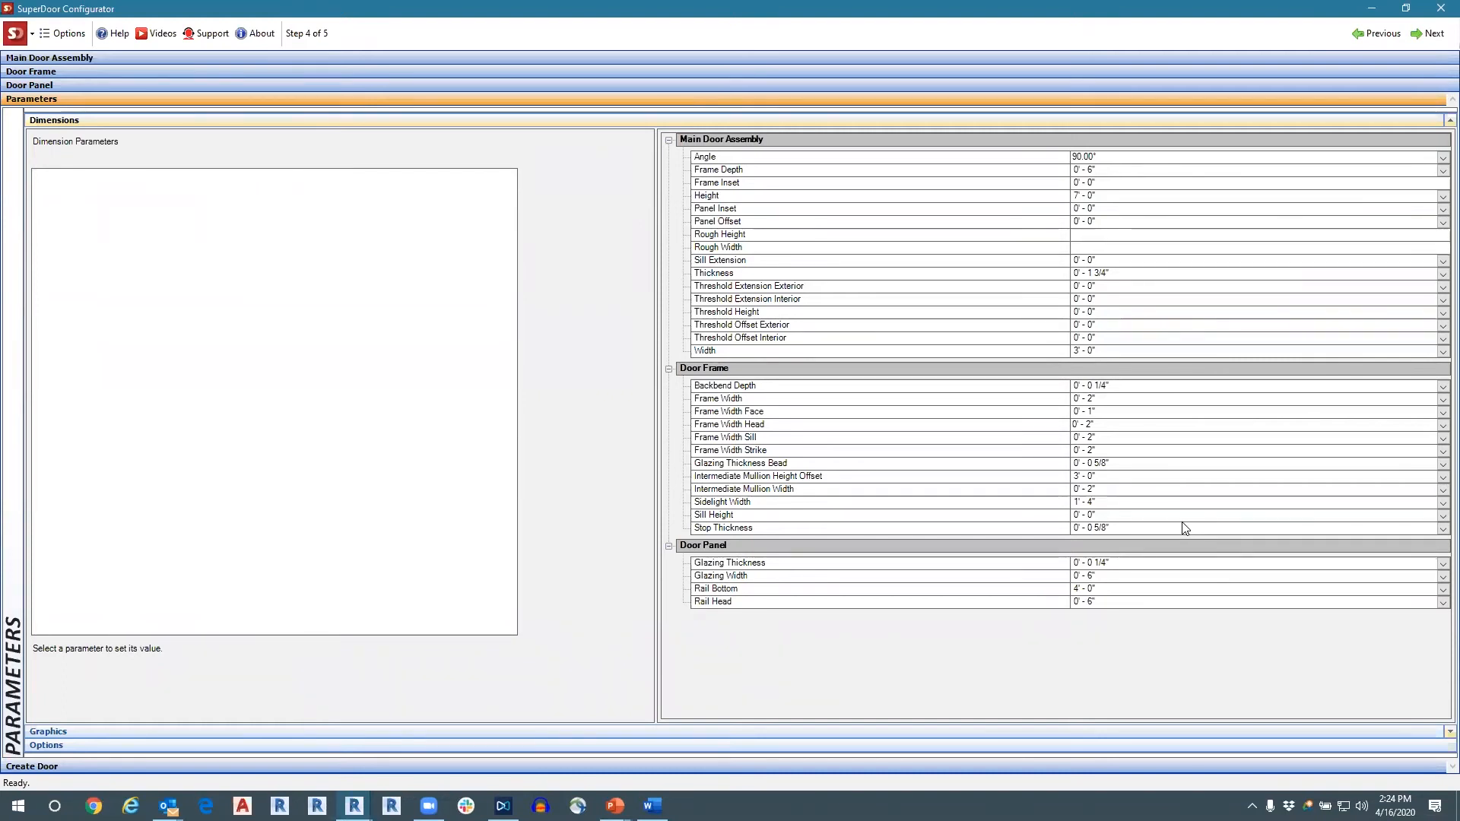
# Set the main door assembly's Angle to 45.000° and return it to 90.000°.
pyautogui.click(1122, 400)
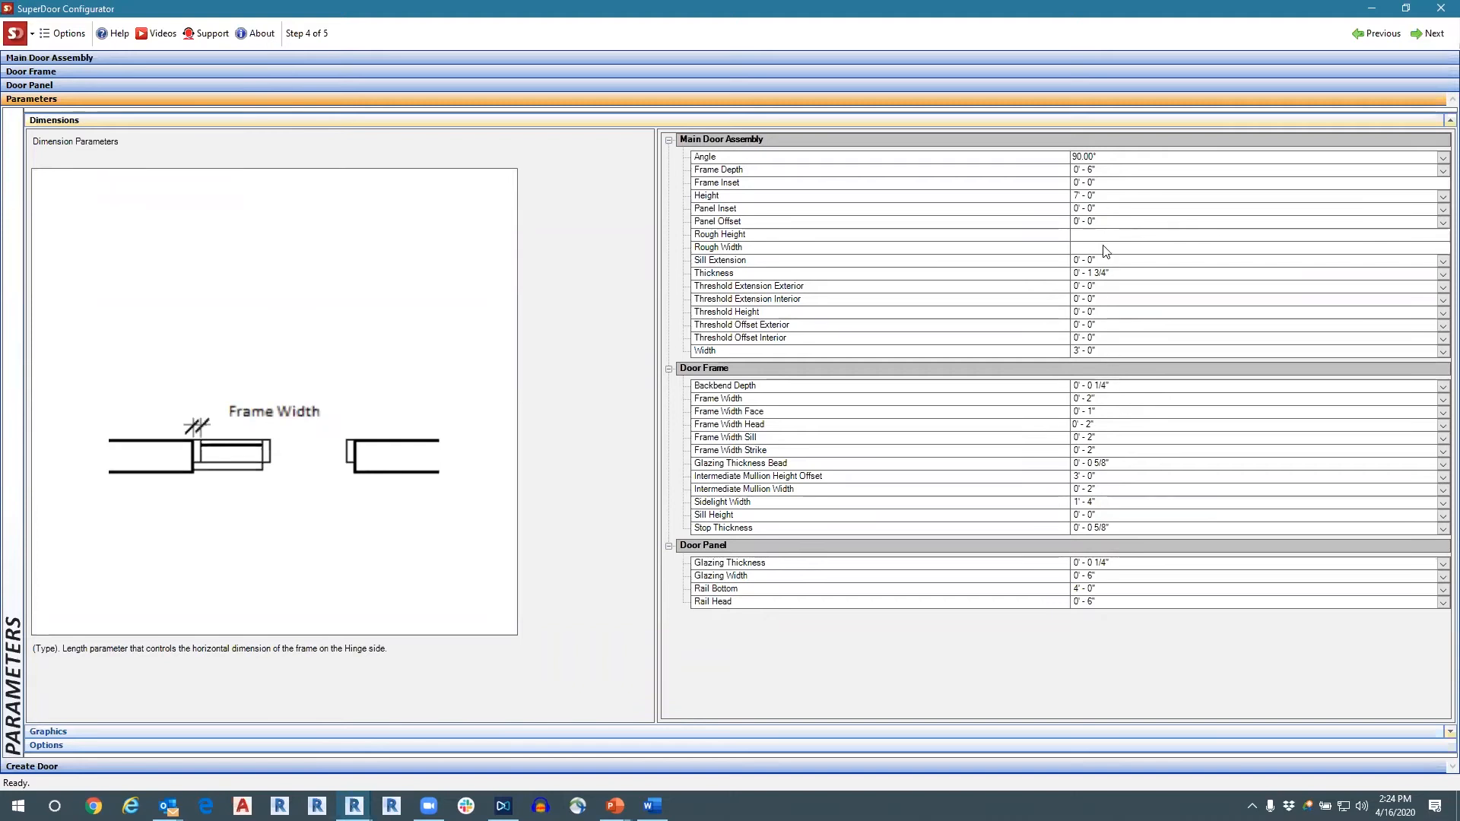
pyautogui.click(1129, 160)
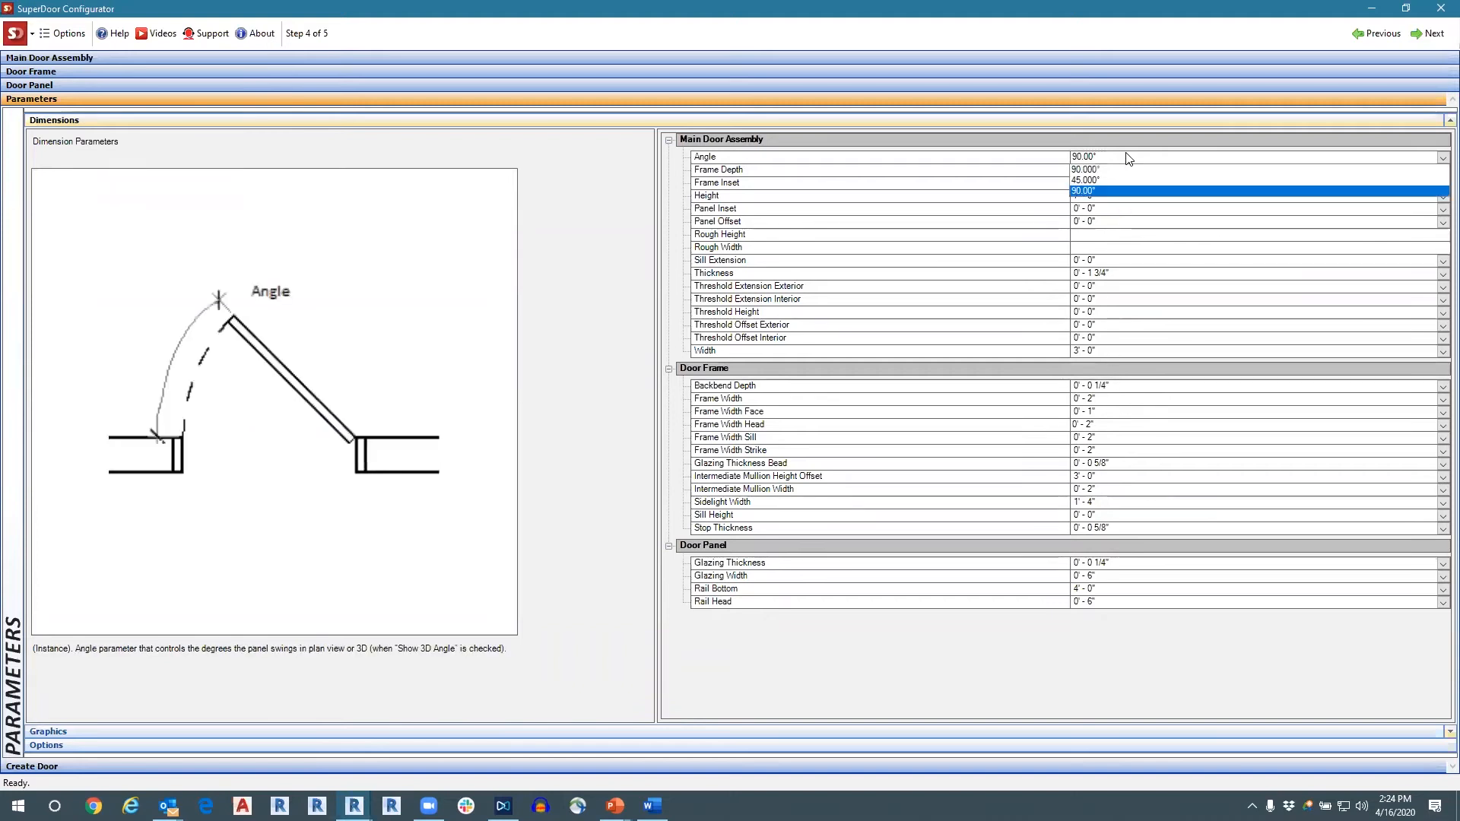
pyautogui.click(1110, 158)
pyautogui.click(1112, 158)
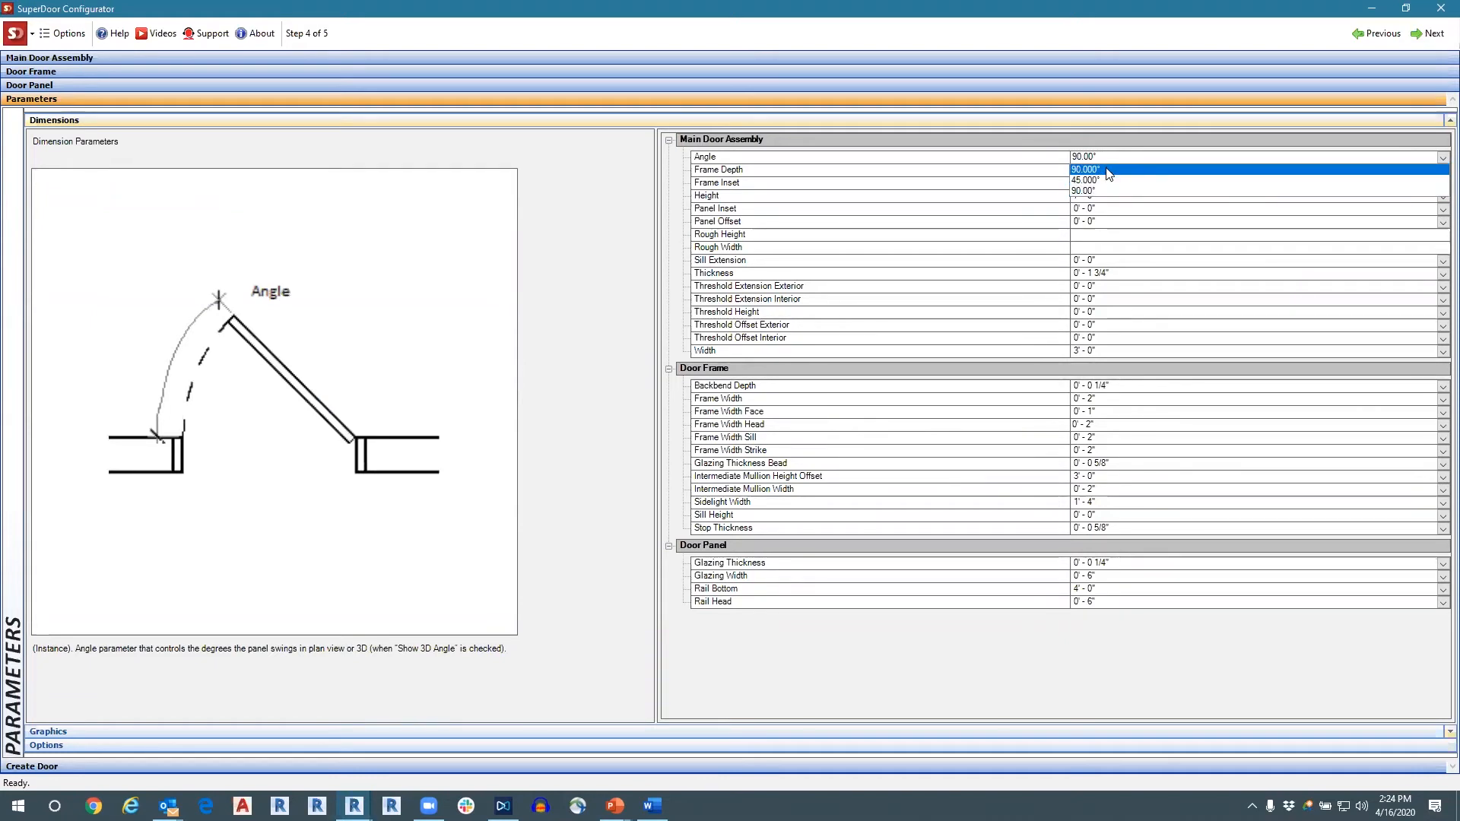
pyautogui.click(1106, 180)
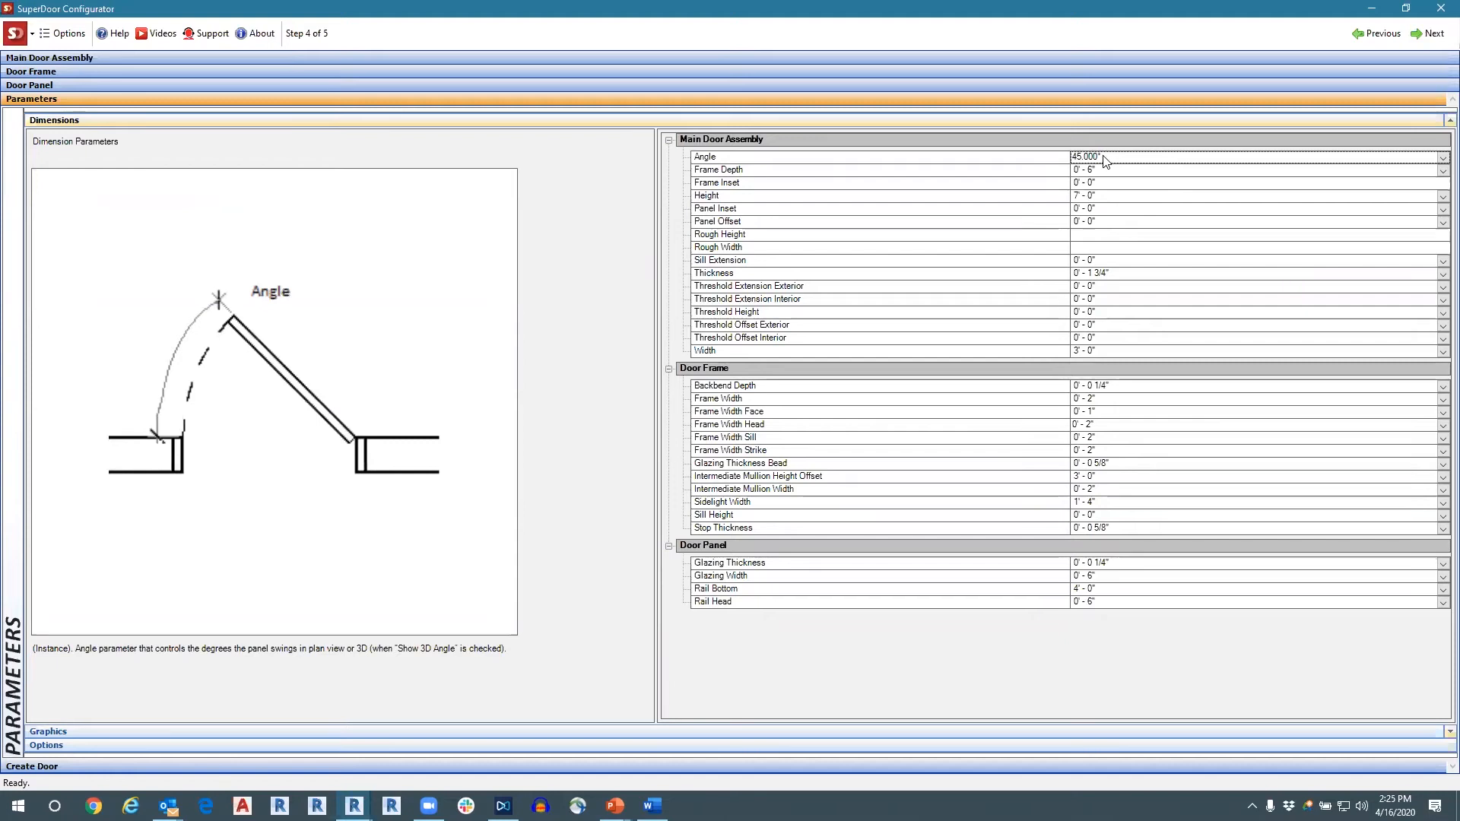
pyautogui.click(1104, 159)
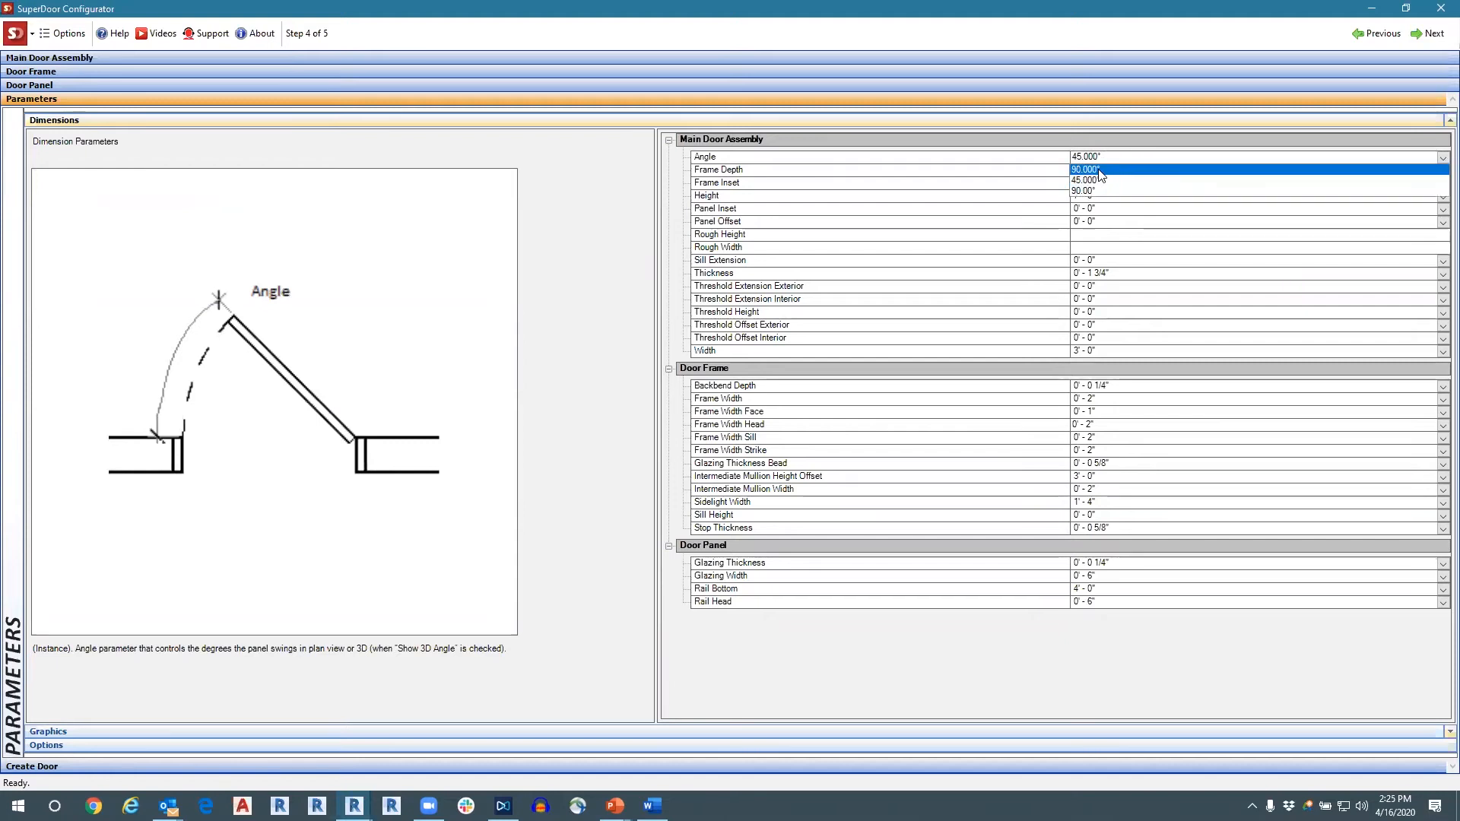
pyautogui.click(1099, 169)
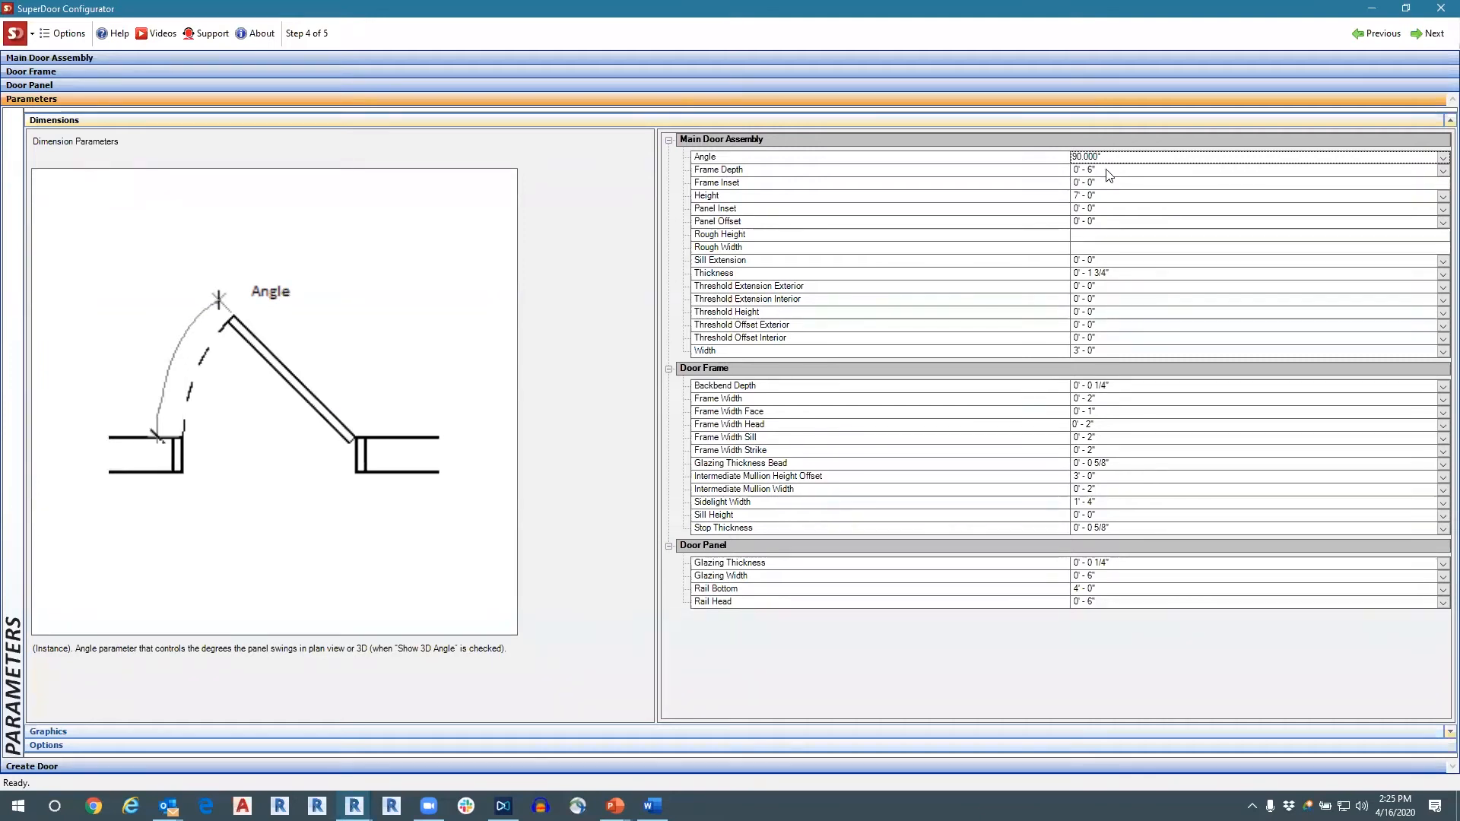
# Examine the explanatory diagrams for the main door assembly's Frame Depth, Sill Extension, Threshold Height and Width parameters.
pyautogui.click(1110, 170)
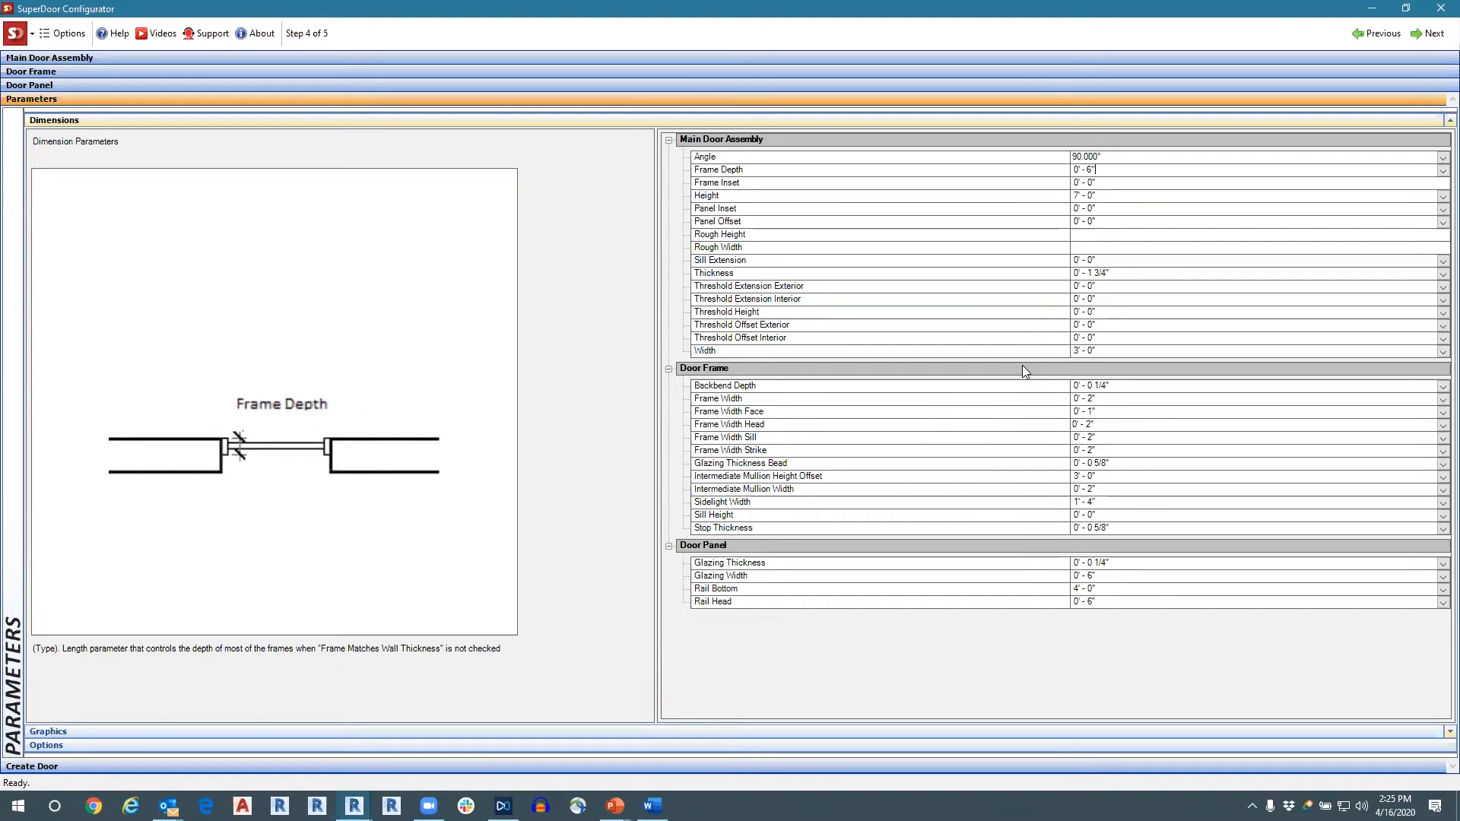
pyautogui.click(1292, 259)
pyautogui.click(1217, 312)
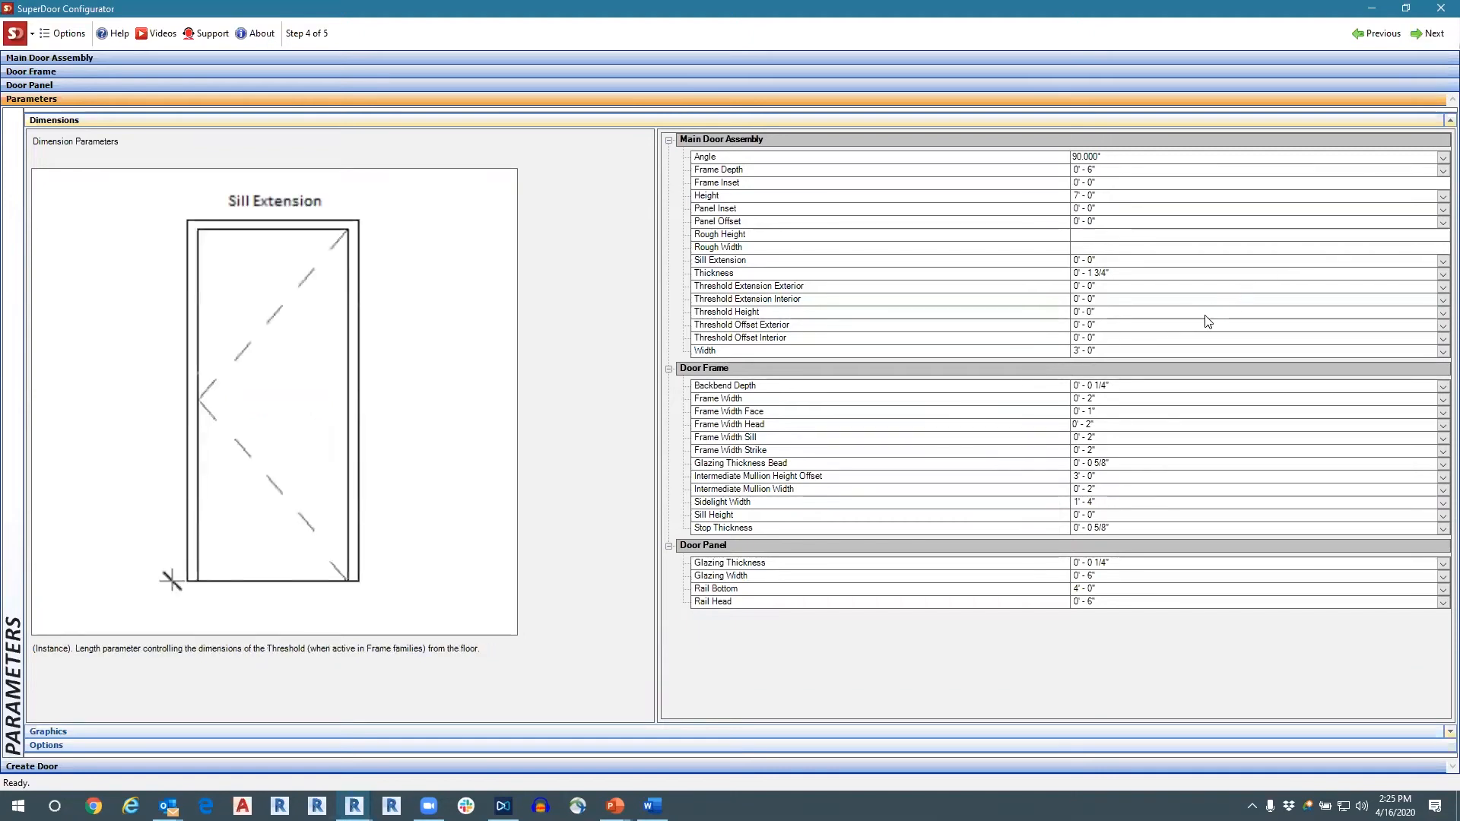
pyautogui.click(1163, 350)
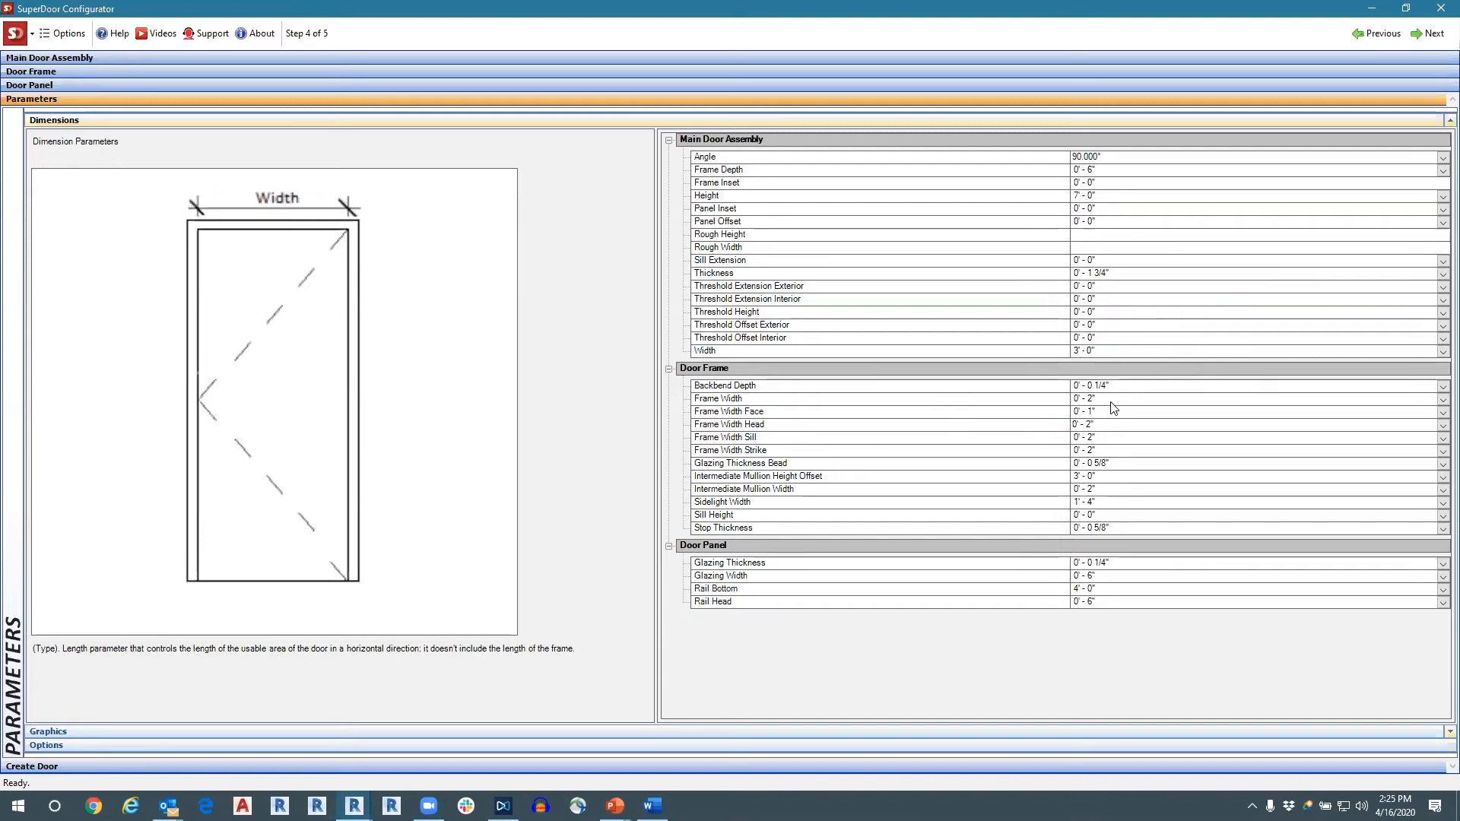
# Examine the diagrams for Frame Width Face, Frame Width, Rail Head, Intermediate Mullion Width and Stop Thickness among the frame and panel dimensions.
pyautogui.click(1132, 412)
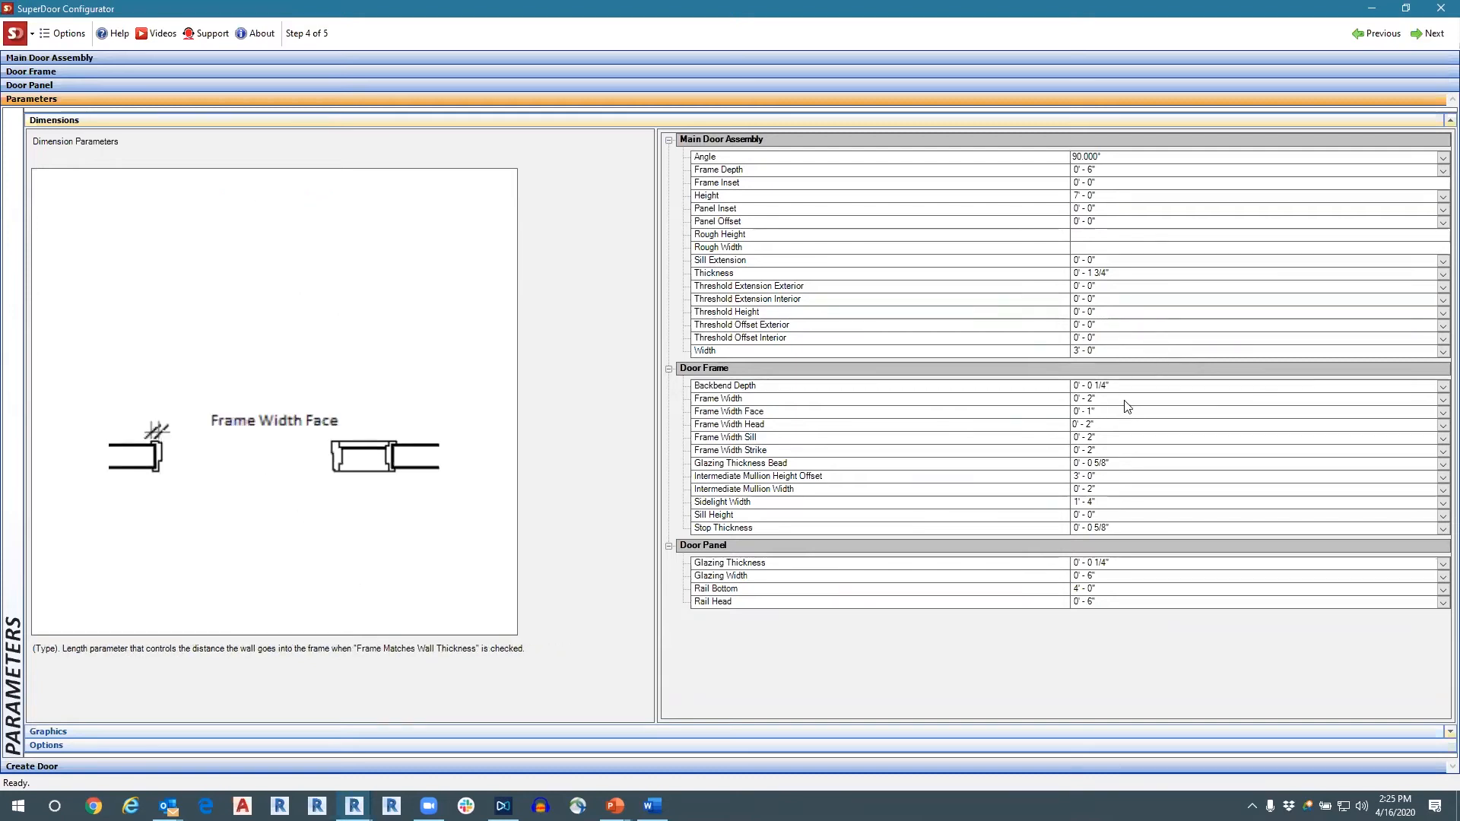
pyautogui.click(1125, 400)
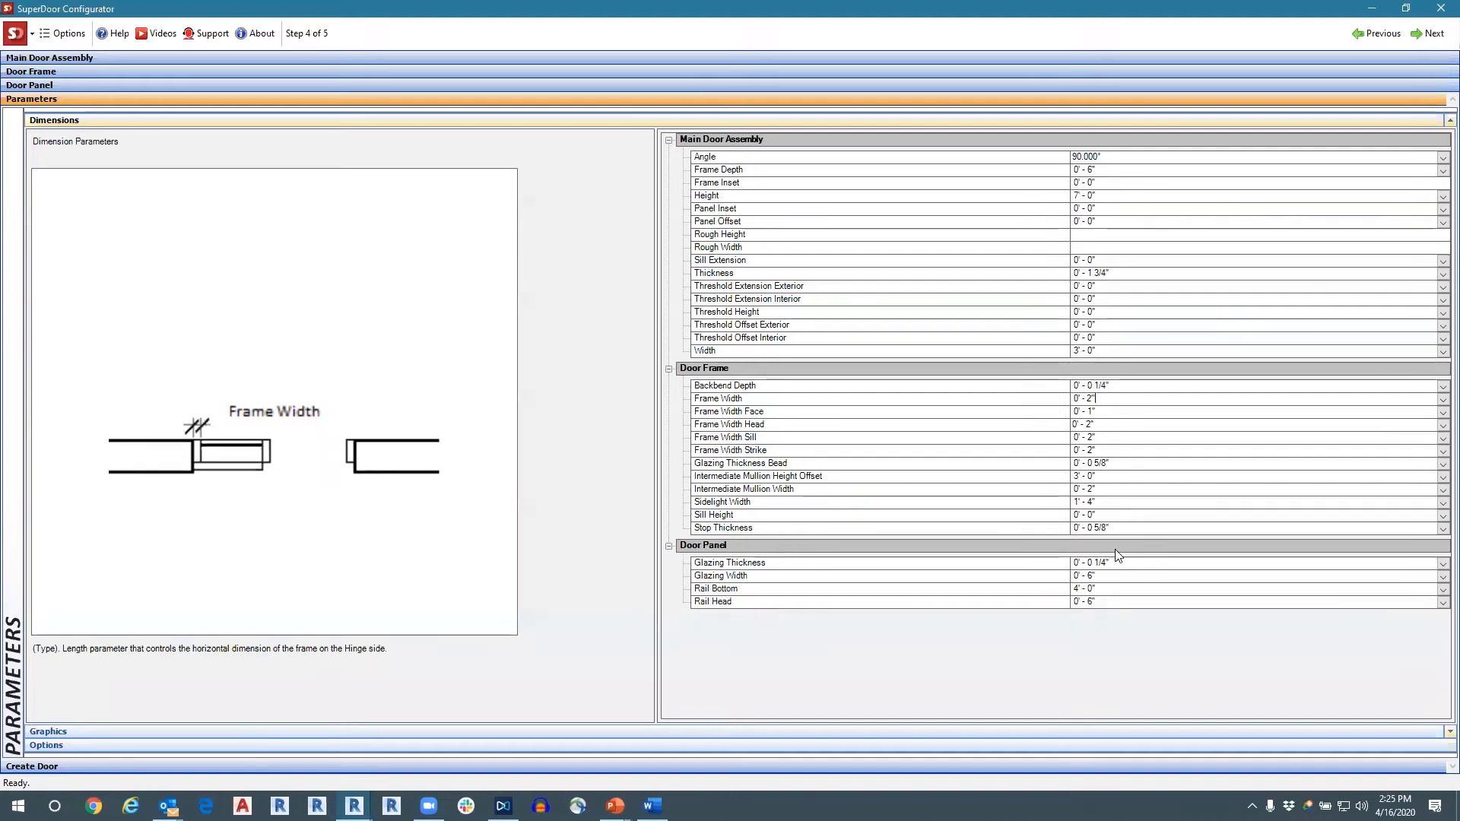
pyautogui.click(1105, 602)
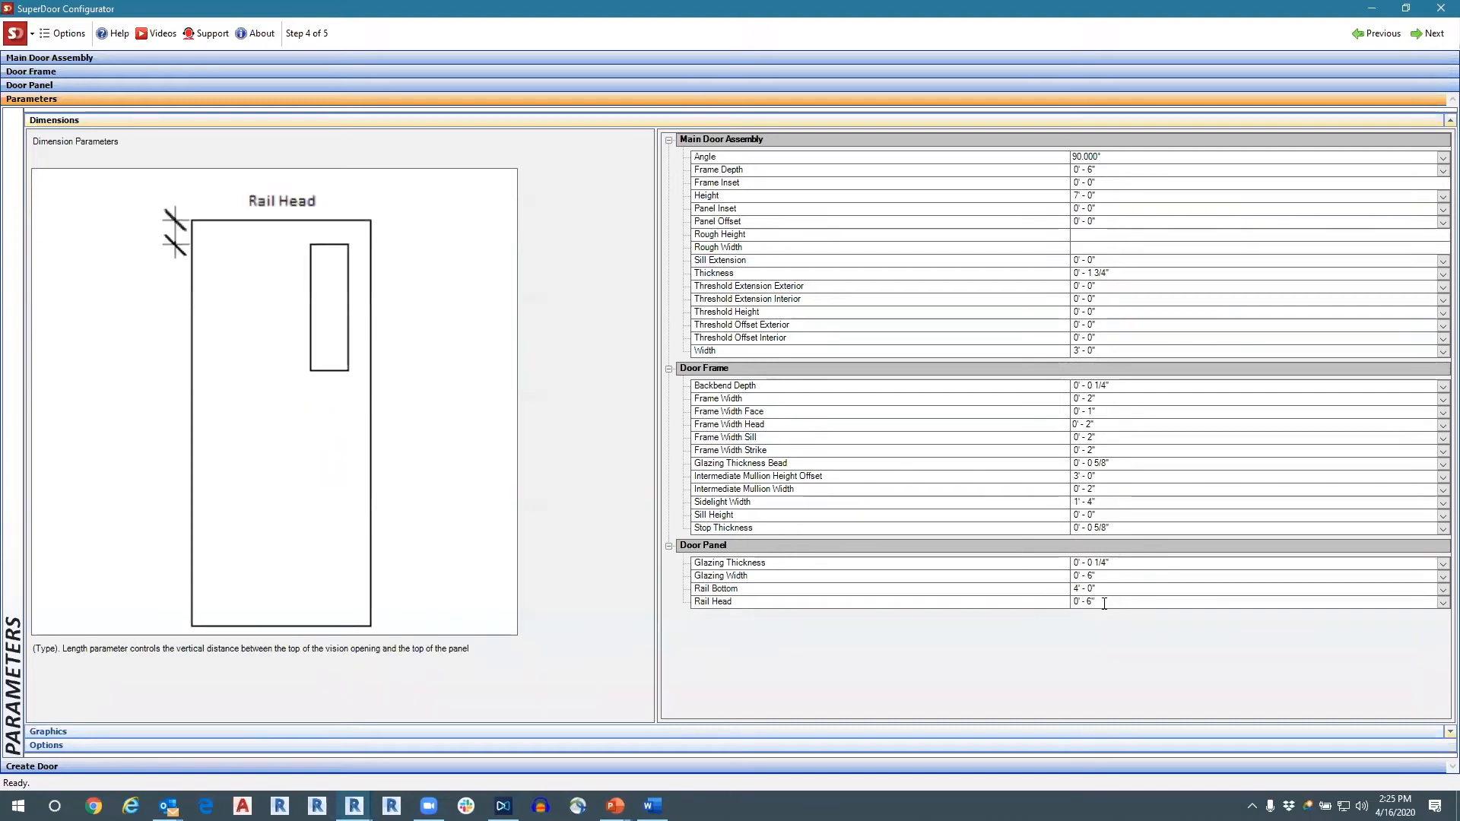
pyautogui.click(1124, 489)
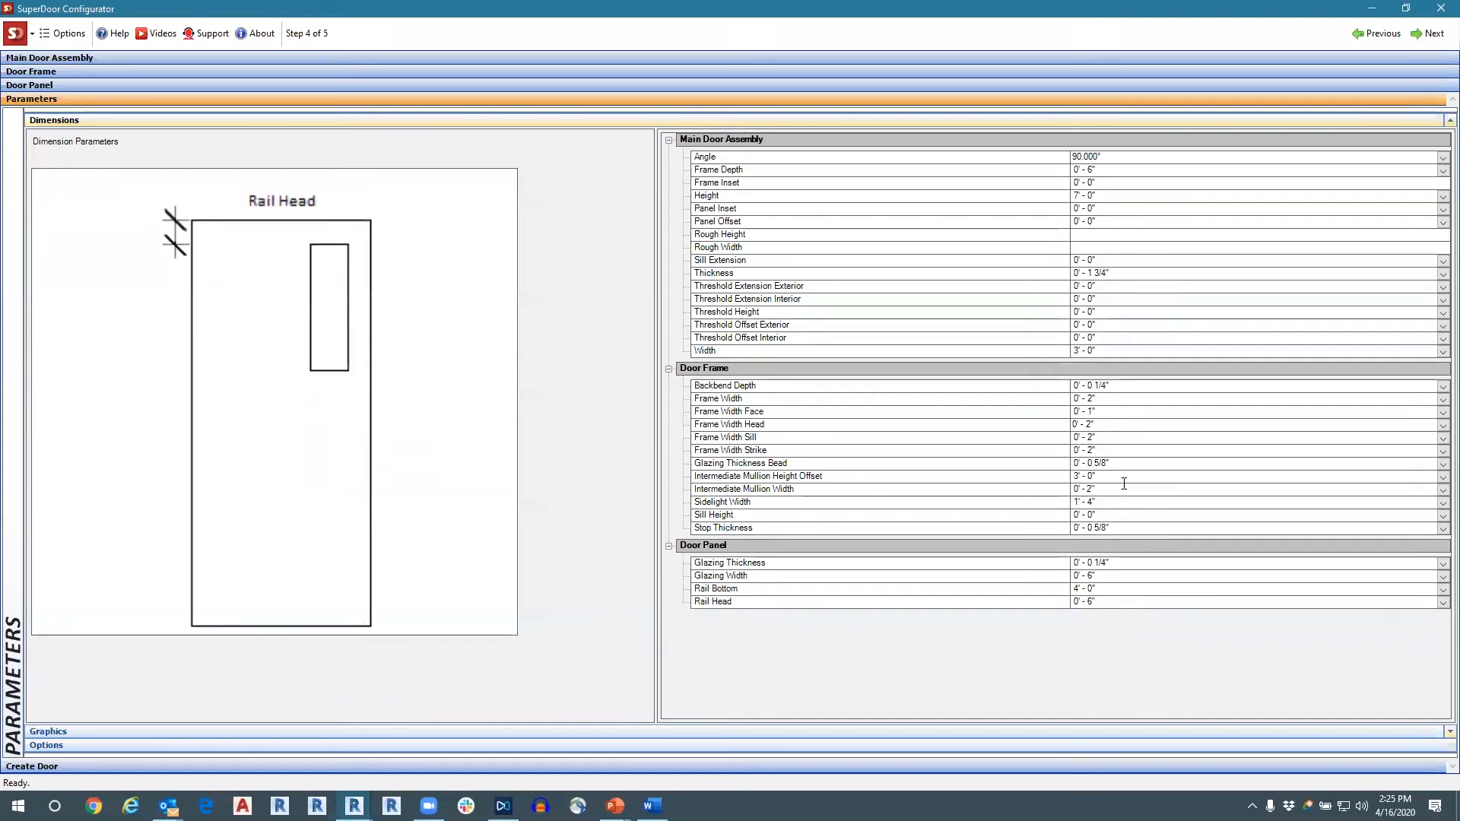
pyautogui.click(1111, 529)
pyautogui.doubleClick(1112, 530)
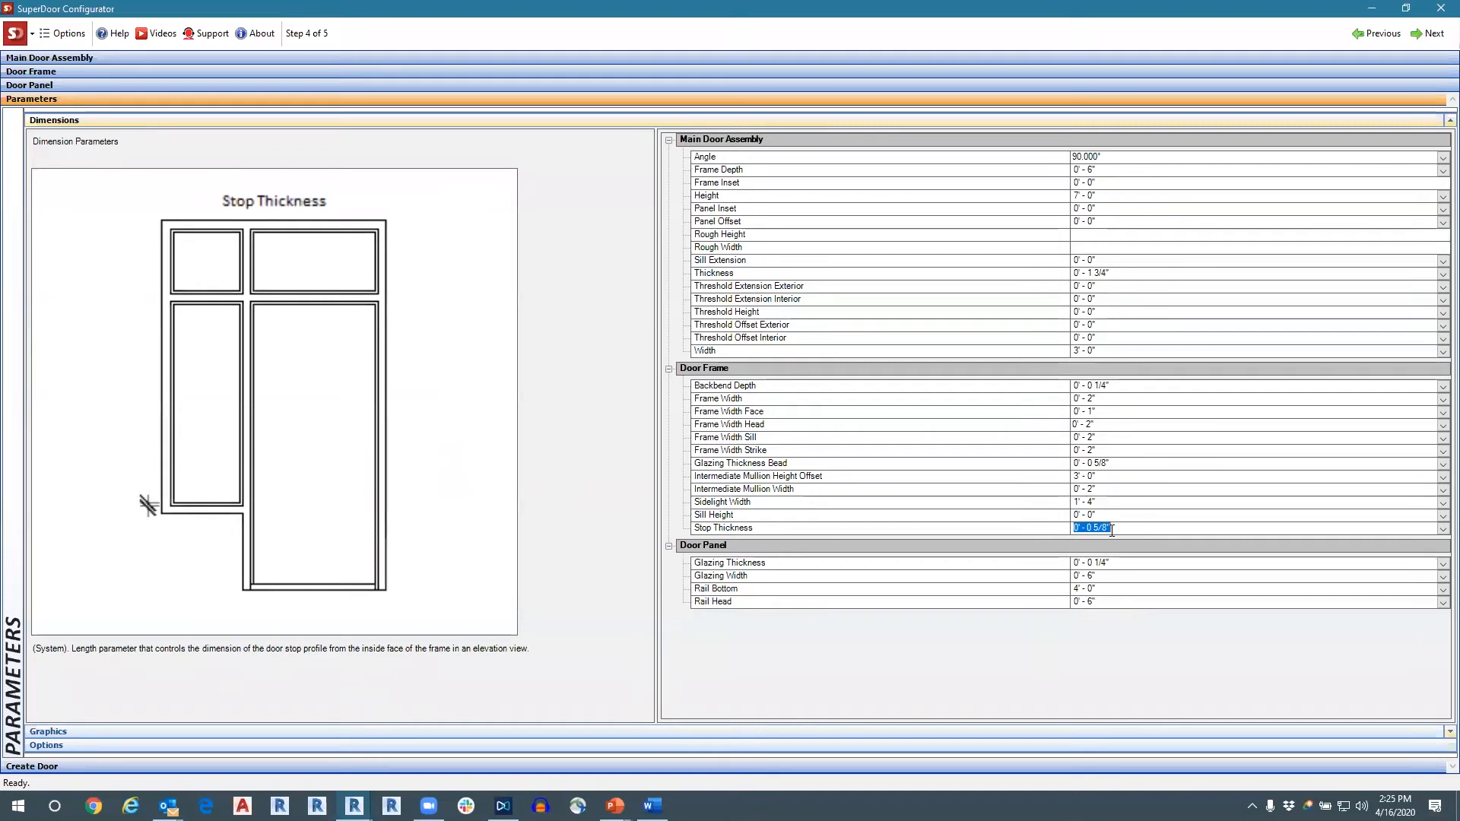
pyautogui.click(1097, 401)
pyautogui.click(1095, 412)
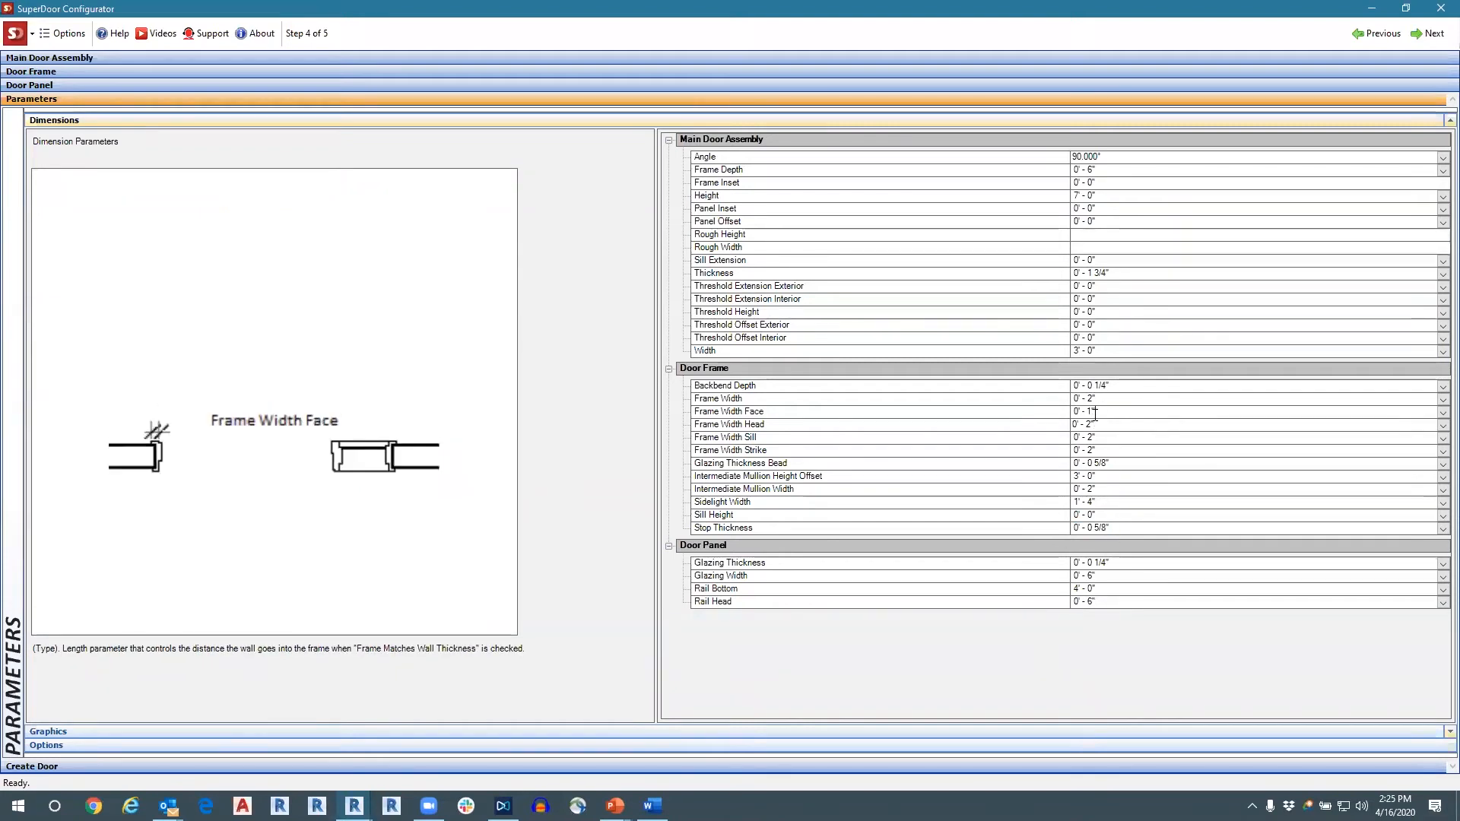
# Set the door frame's Frame Width Head dimension to 0' - 4".
pyautogui.click(1095, 424)
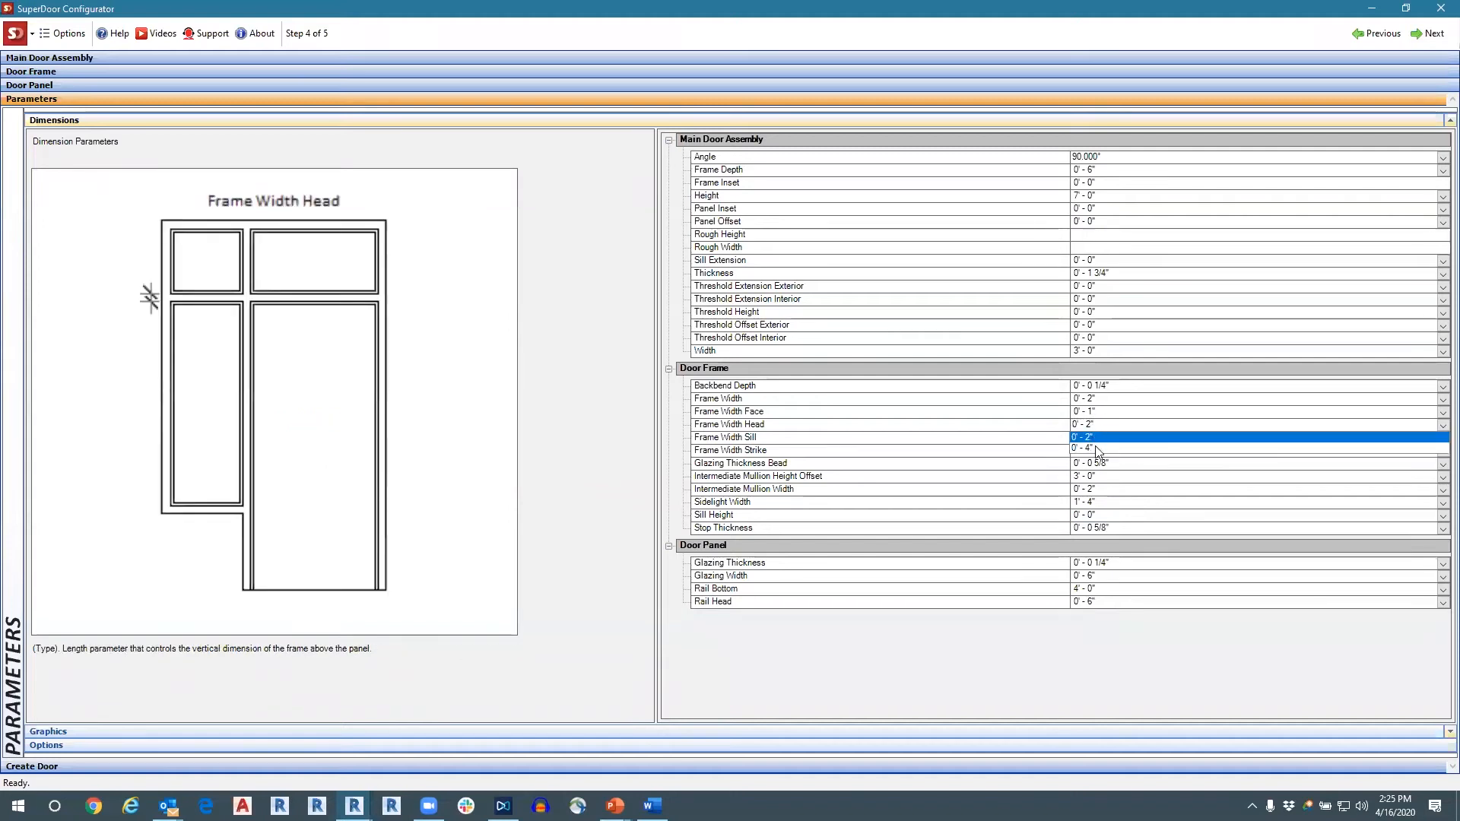
pyautogui.click(1107, 434)
pyautogui.click(1096, 424)
pyautogui.click(1096, 424)
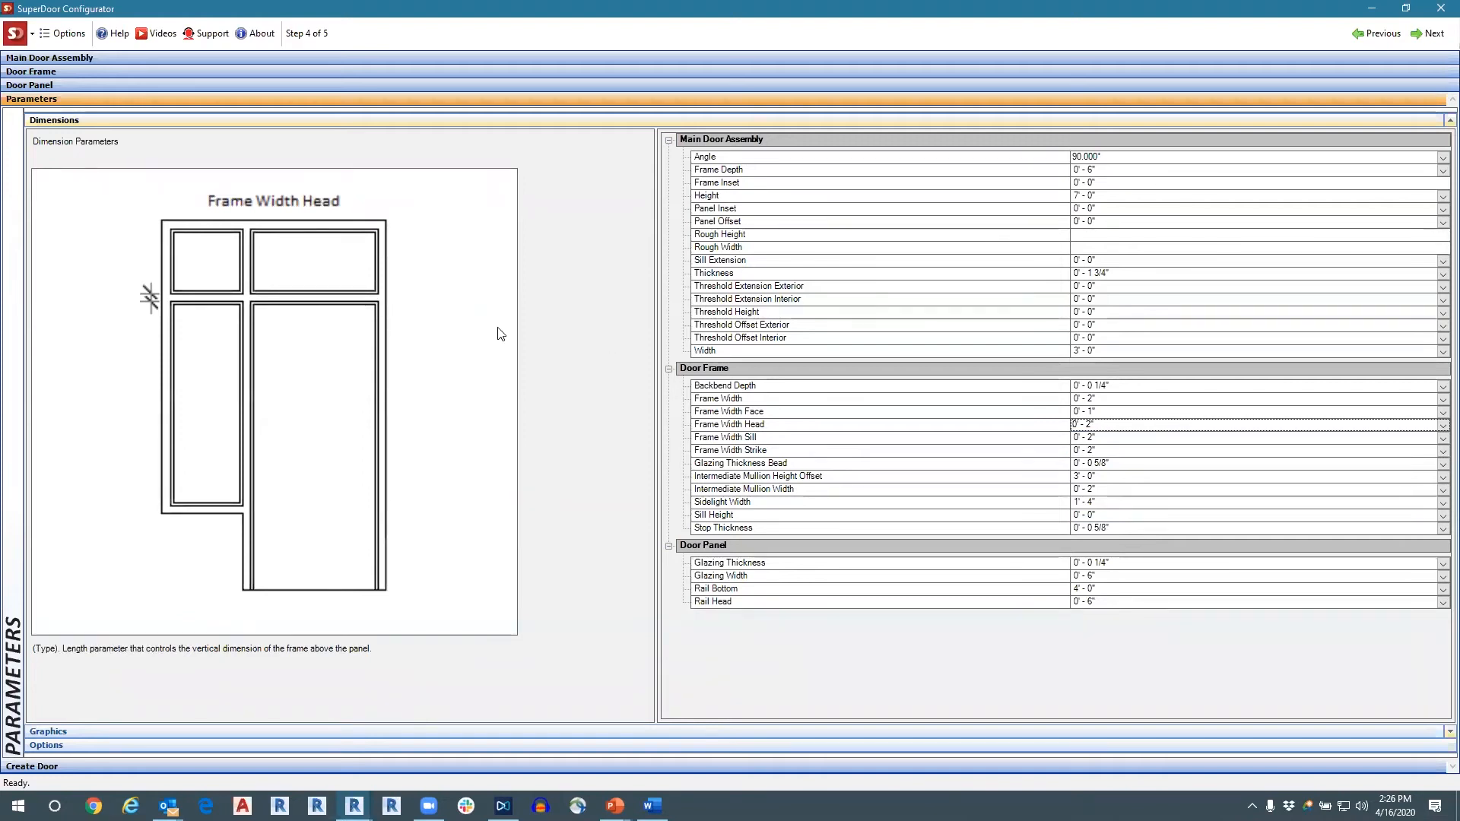
pyautogui.click(1095, 424)
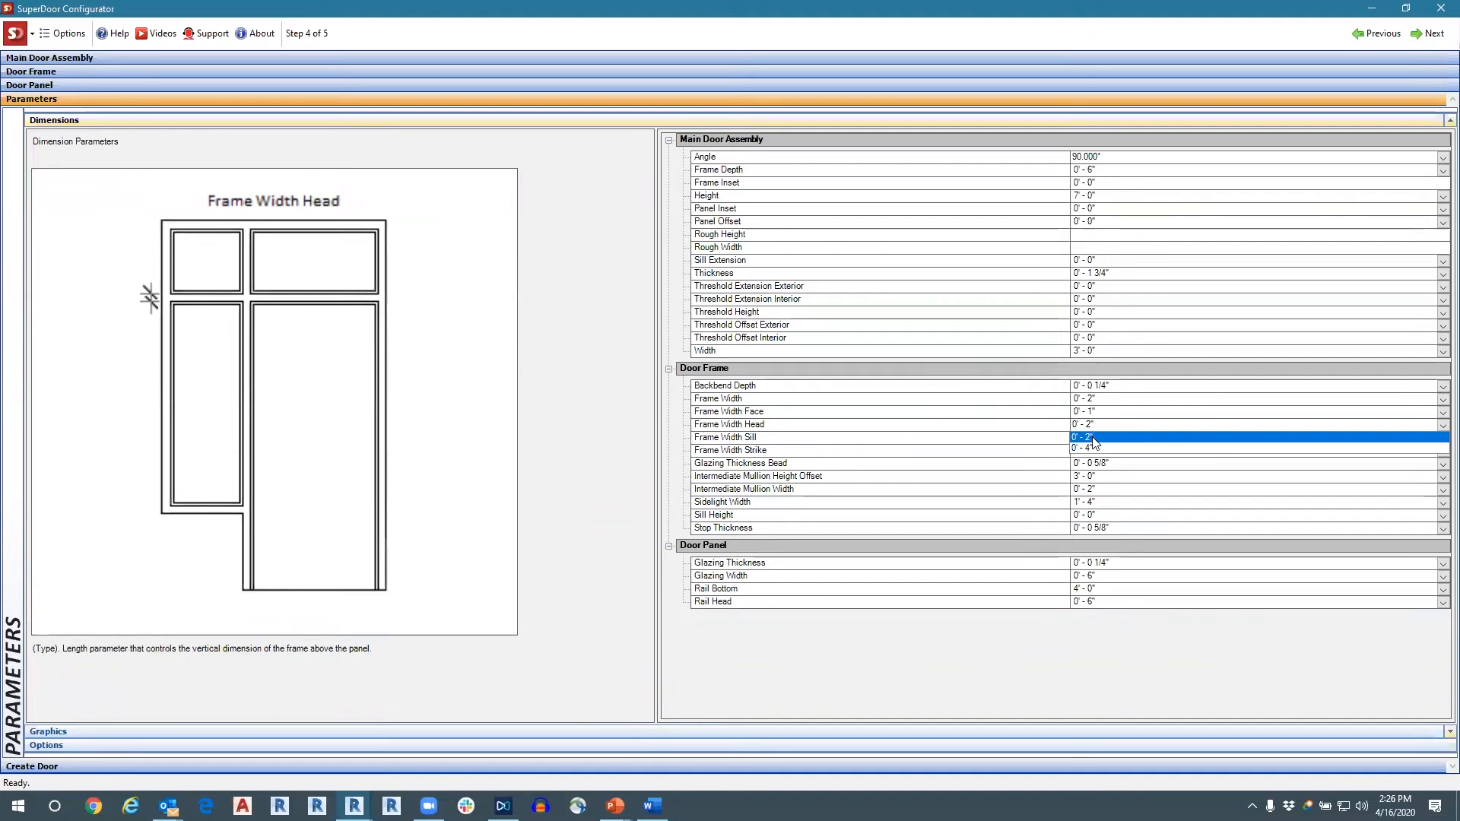
pyautogui.click(1088, 447)
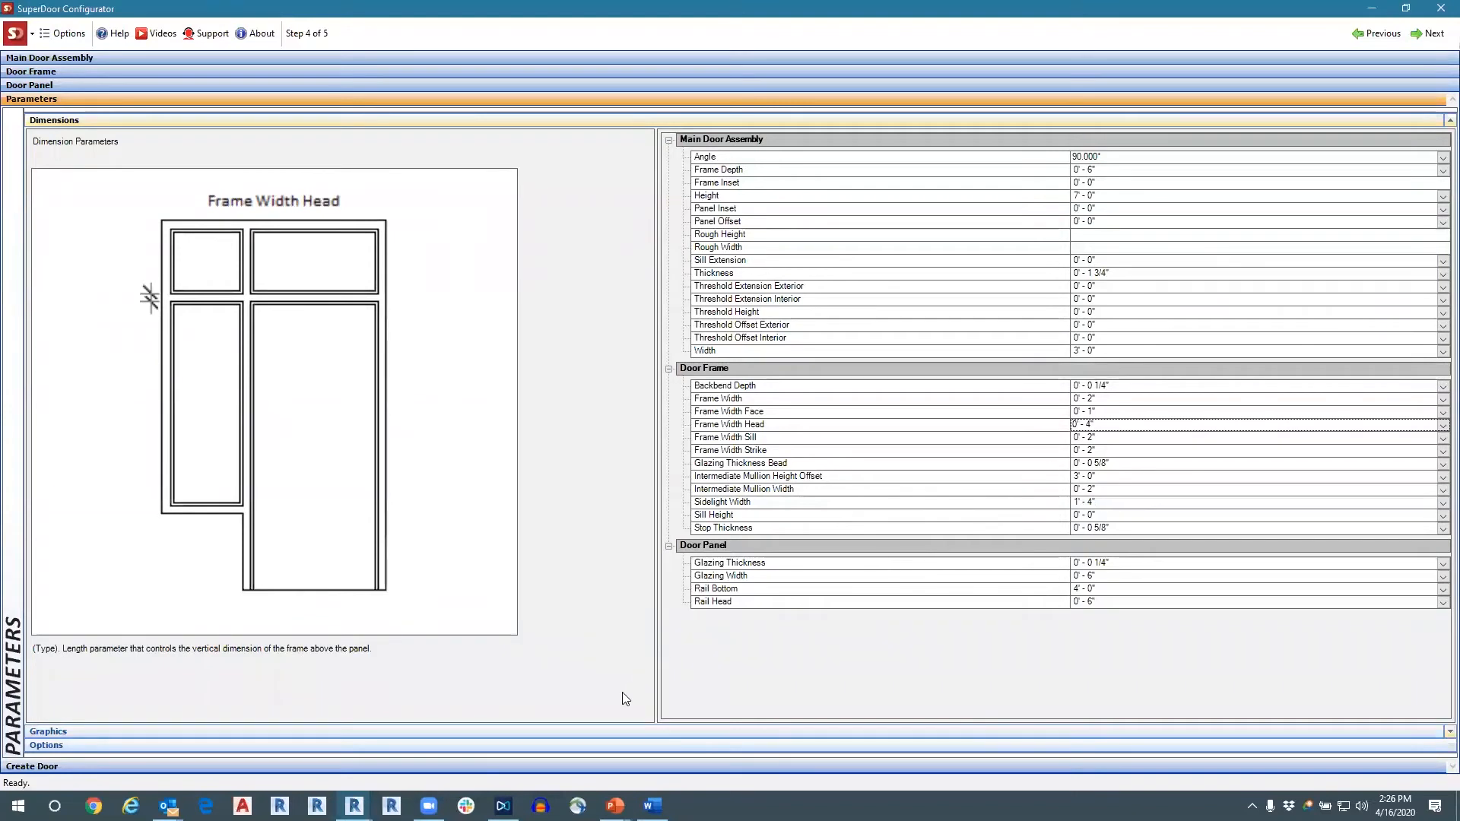
# Review the Graphics and Options parameters, including the available Pull Side Clearance choices, and advance to the Create Door step.
pyautogui.click(637, 735)
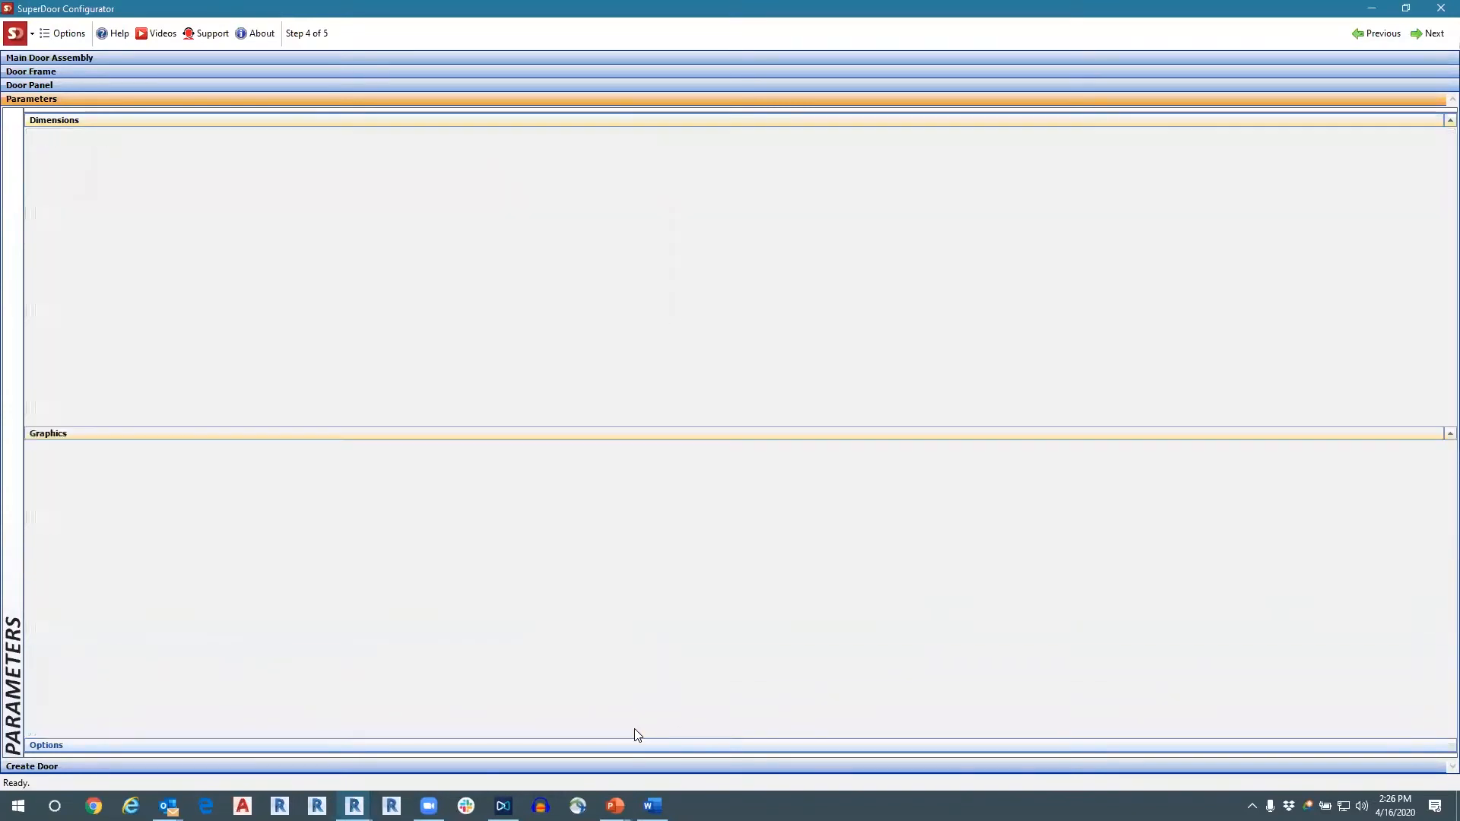
pyautogui.click(120, 120)
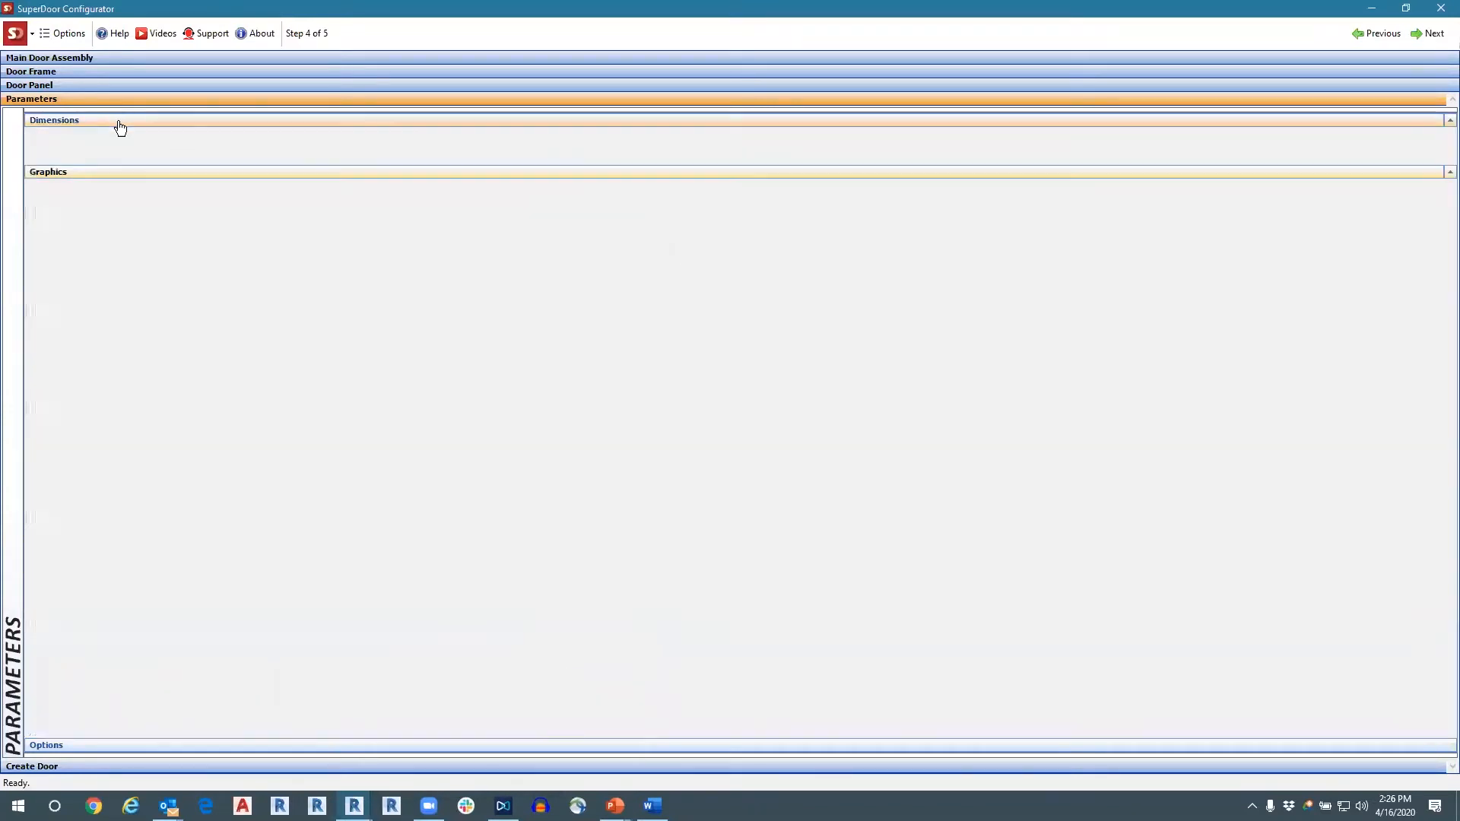
pyautogui.click(233, 730)
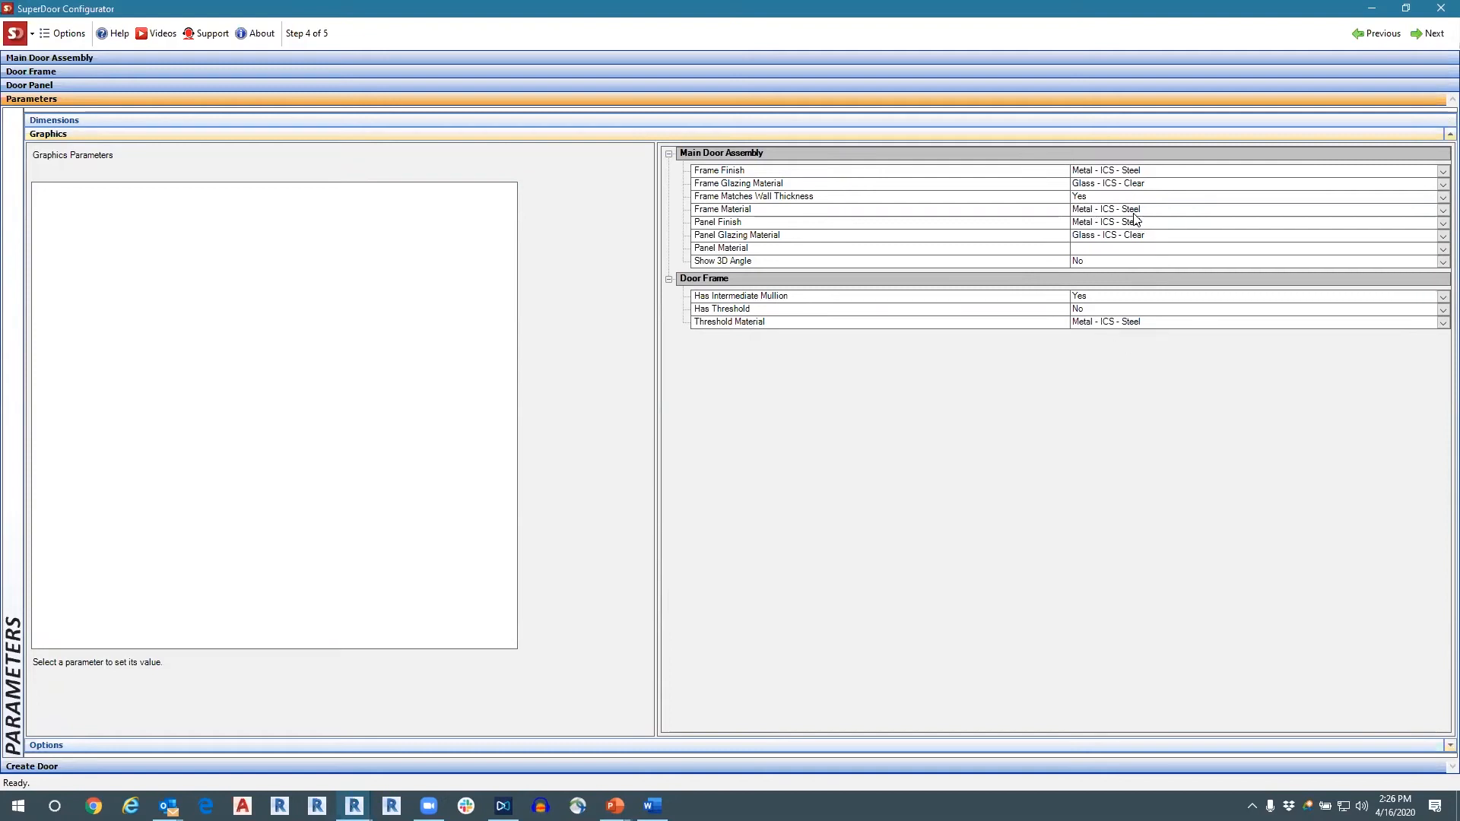
pyautogui.click(390, 745)
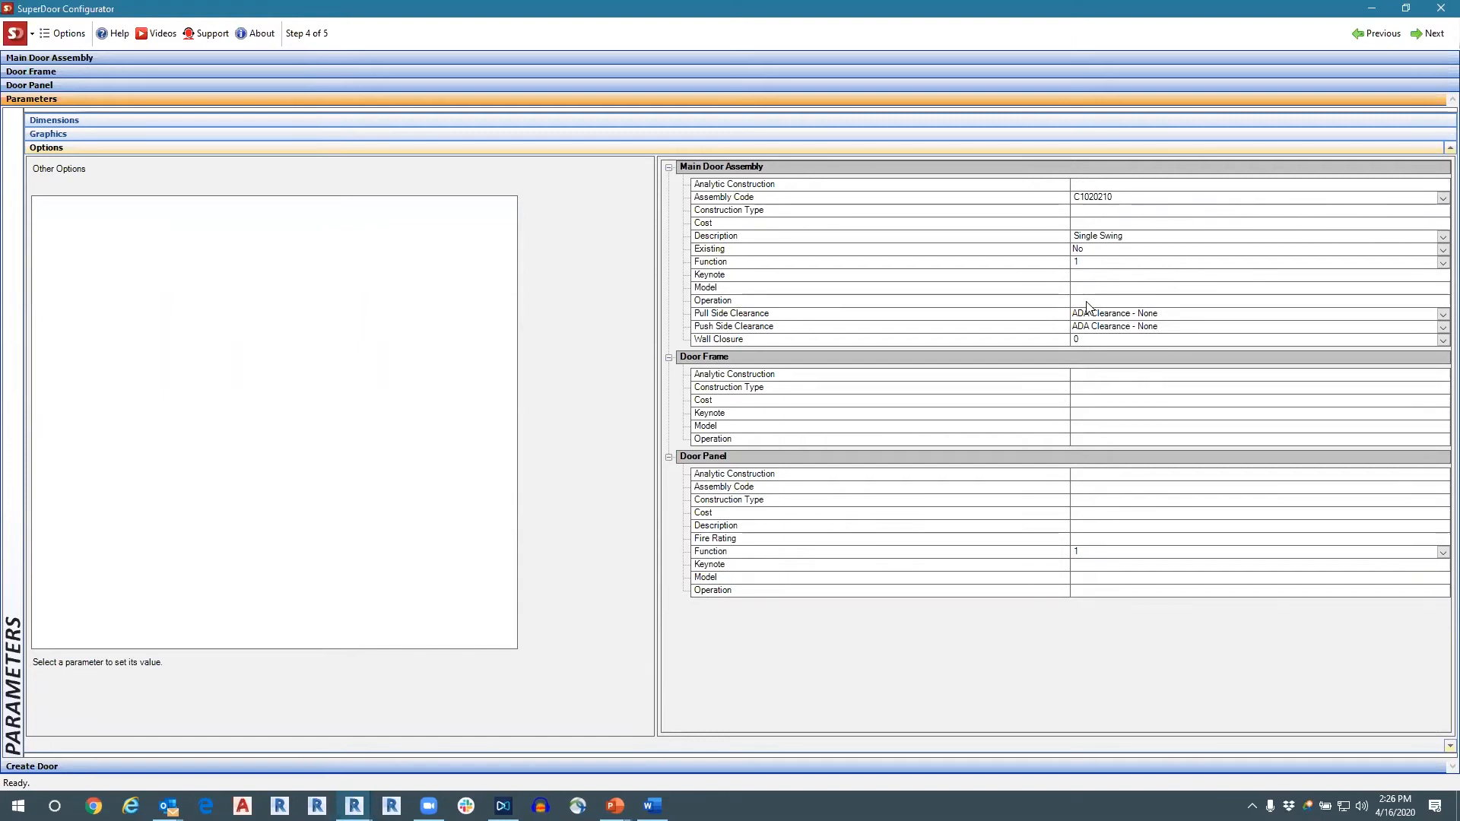
pyautogui.click(1159, 315)
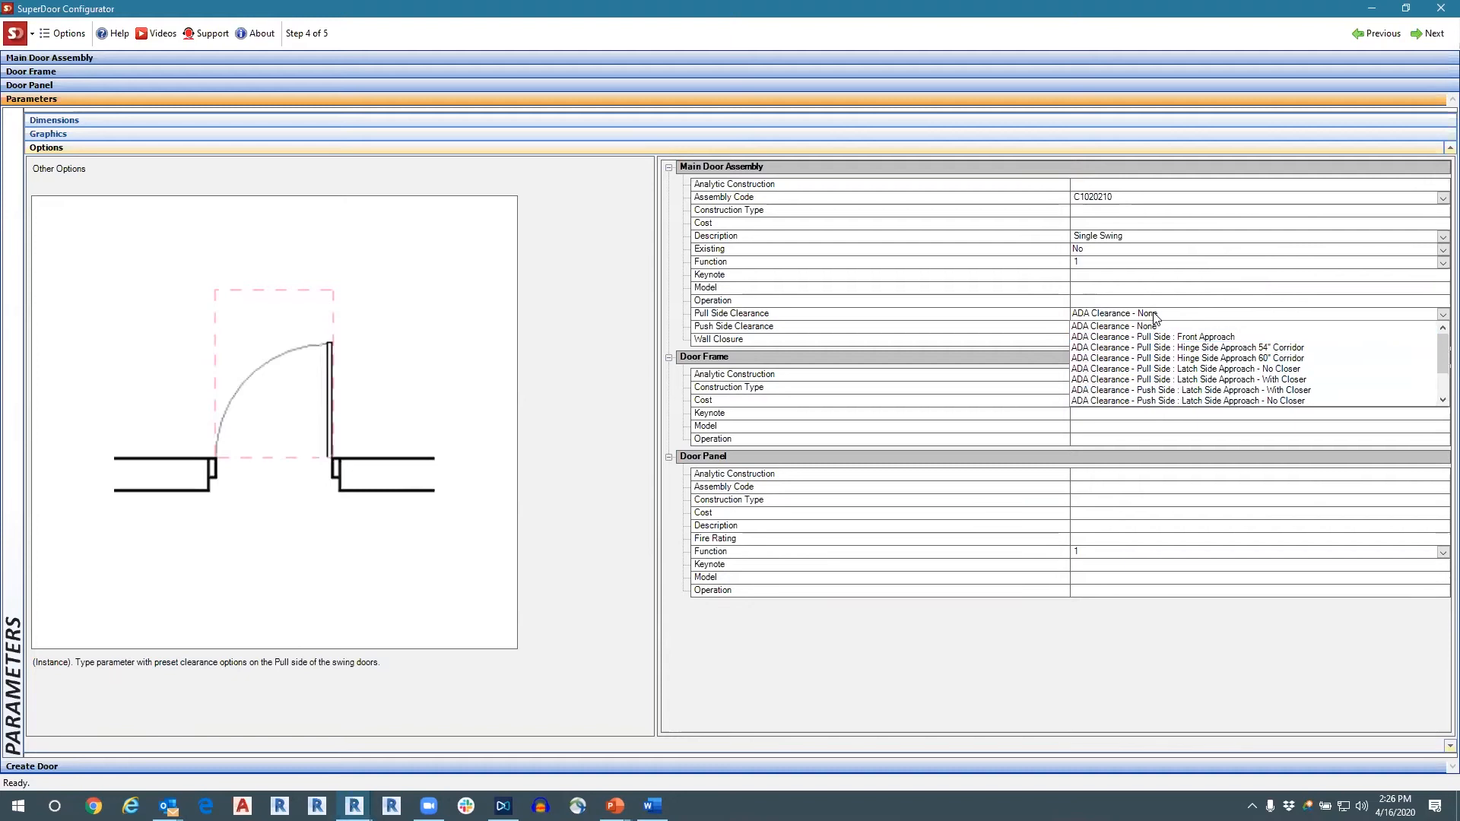
pyautogui.click(1153, 315)
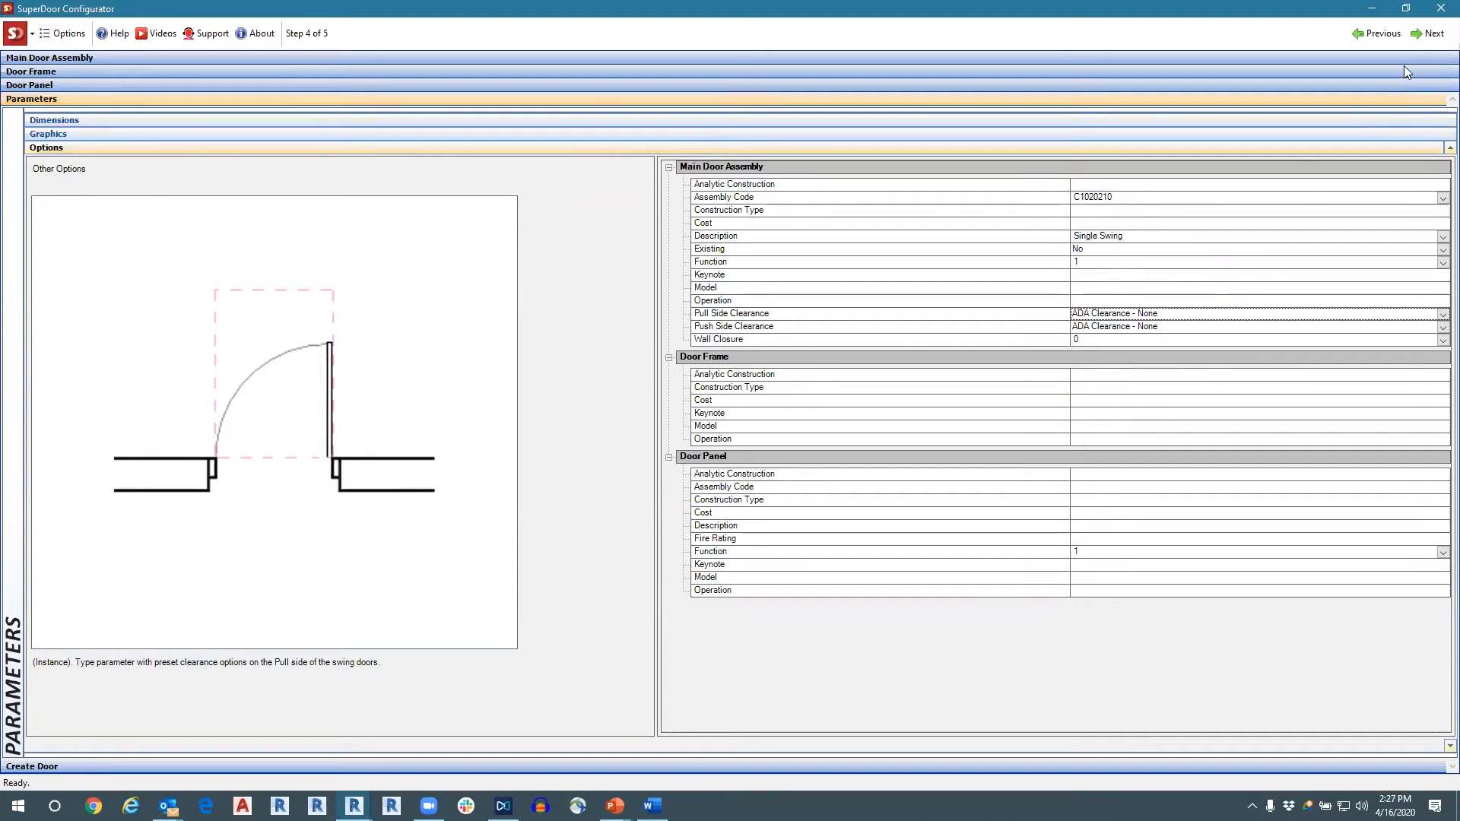
pyautogui.click(1427, 34)
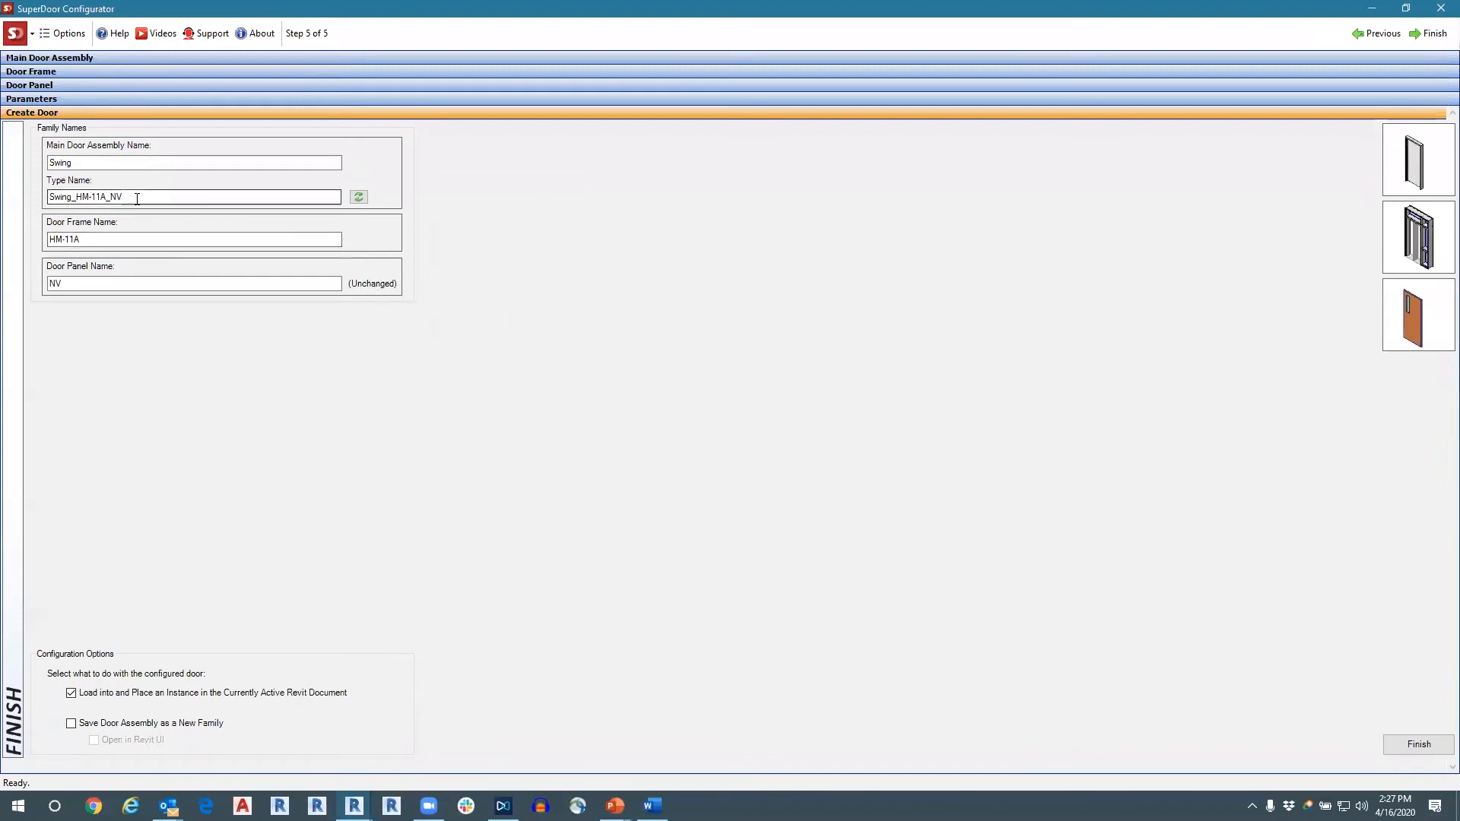
# Remove Main Door Assembly from the parameters that build the type name and refresh the Type Name.
pyautogui.moveTo(137, 199); pyautogui.dragTo(29, 198)
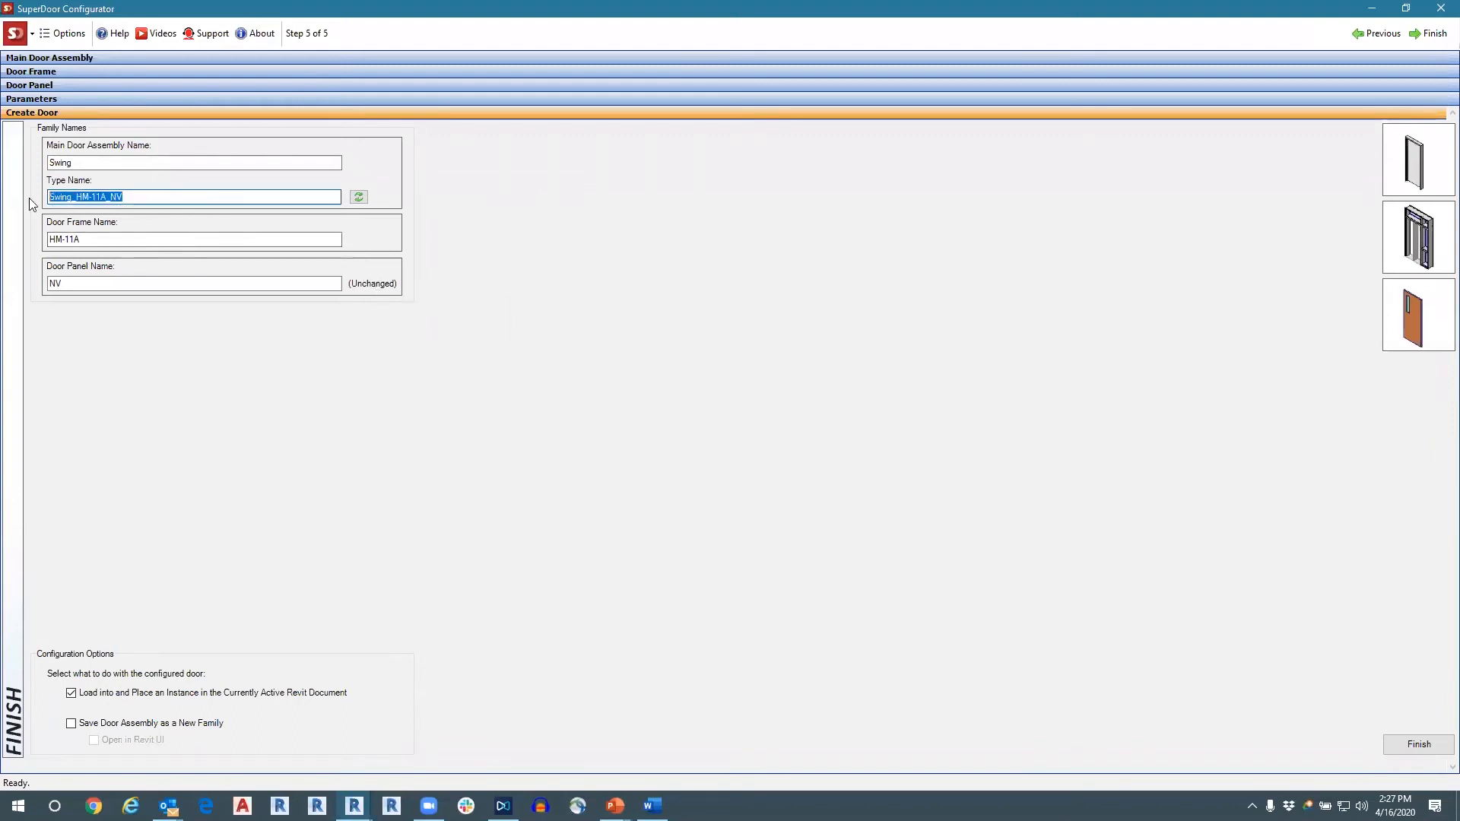
pyautogui.click(146, 198)
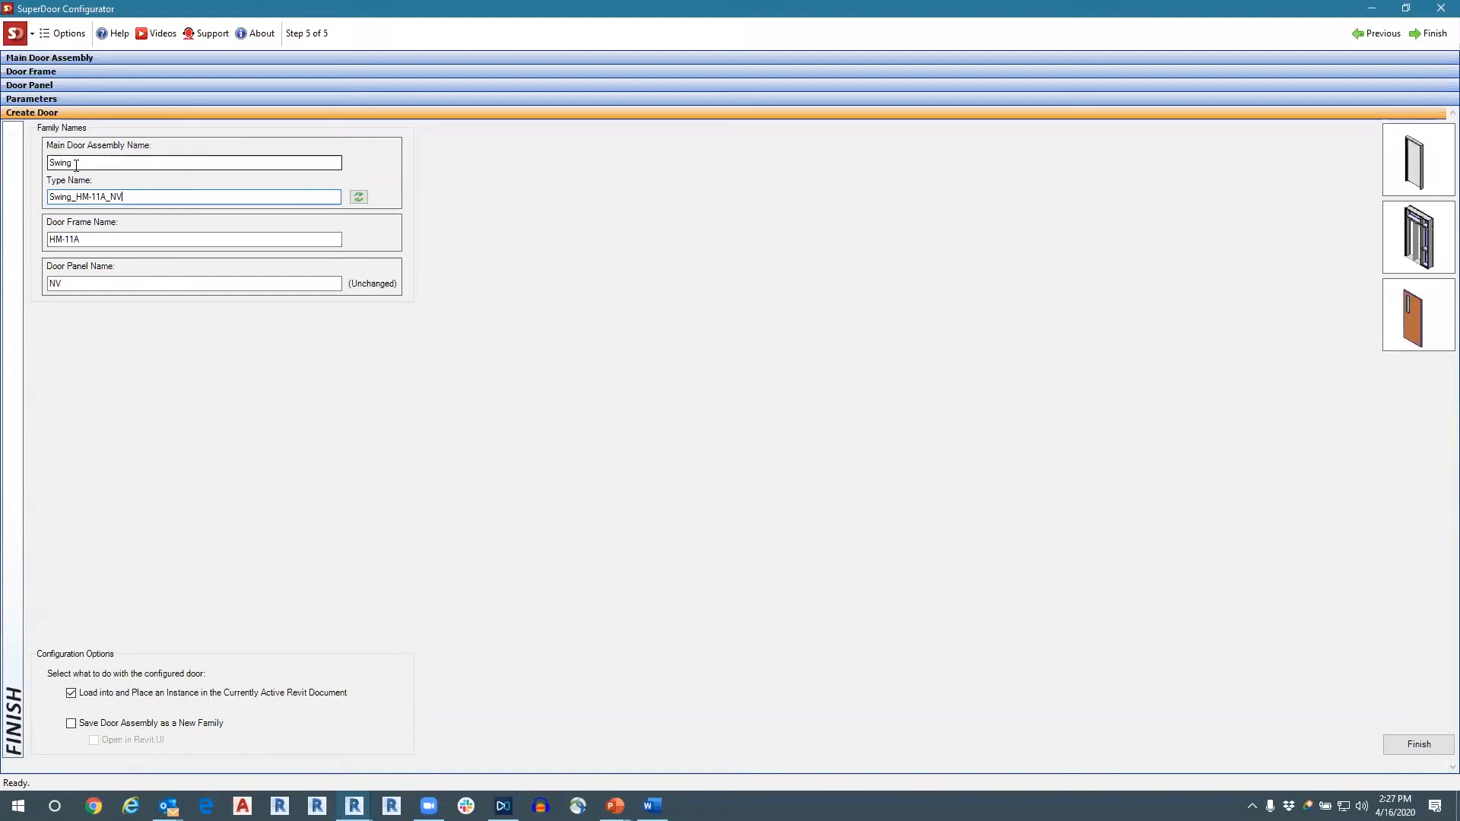
pyautogui.moveTo(76, 165); pyautogui.dragTo(38, 168)
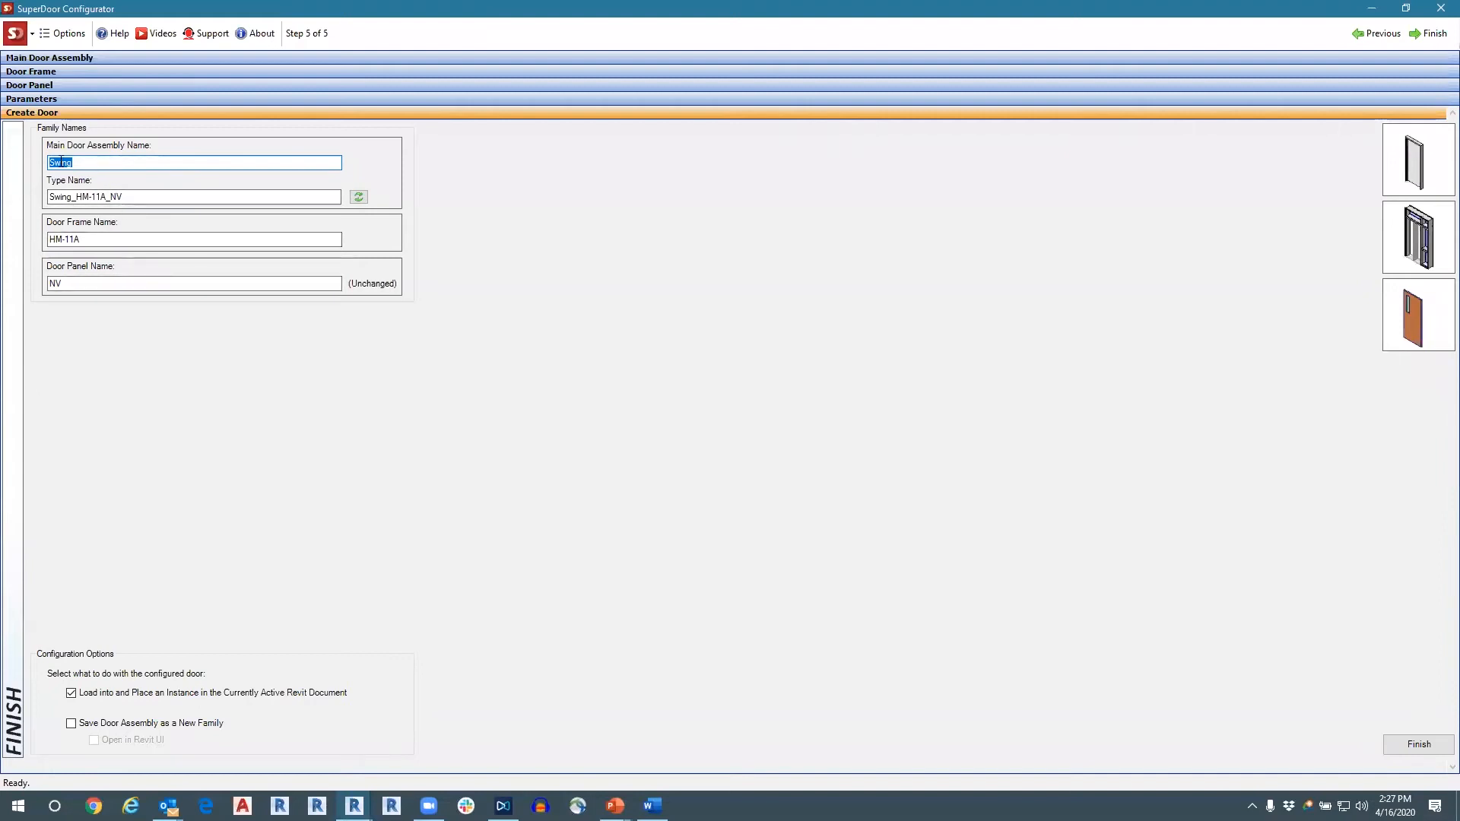
pyautogui.click(72, 35)
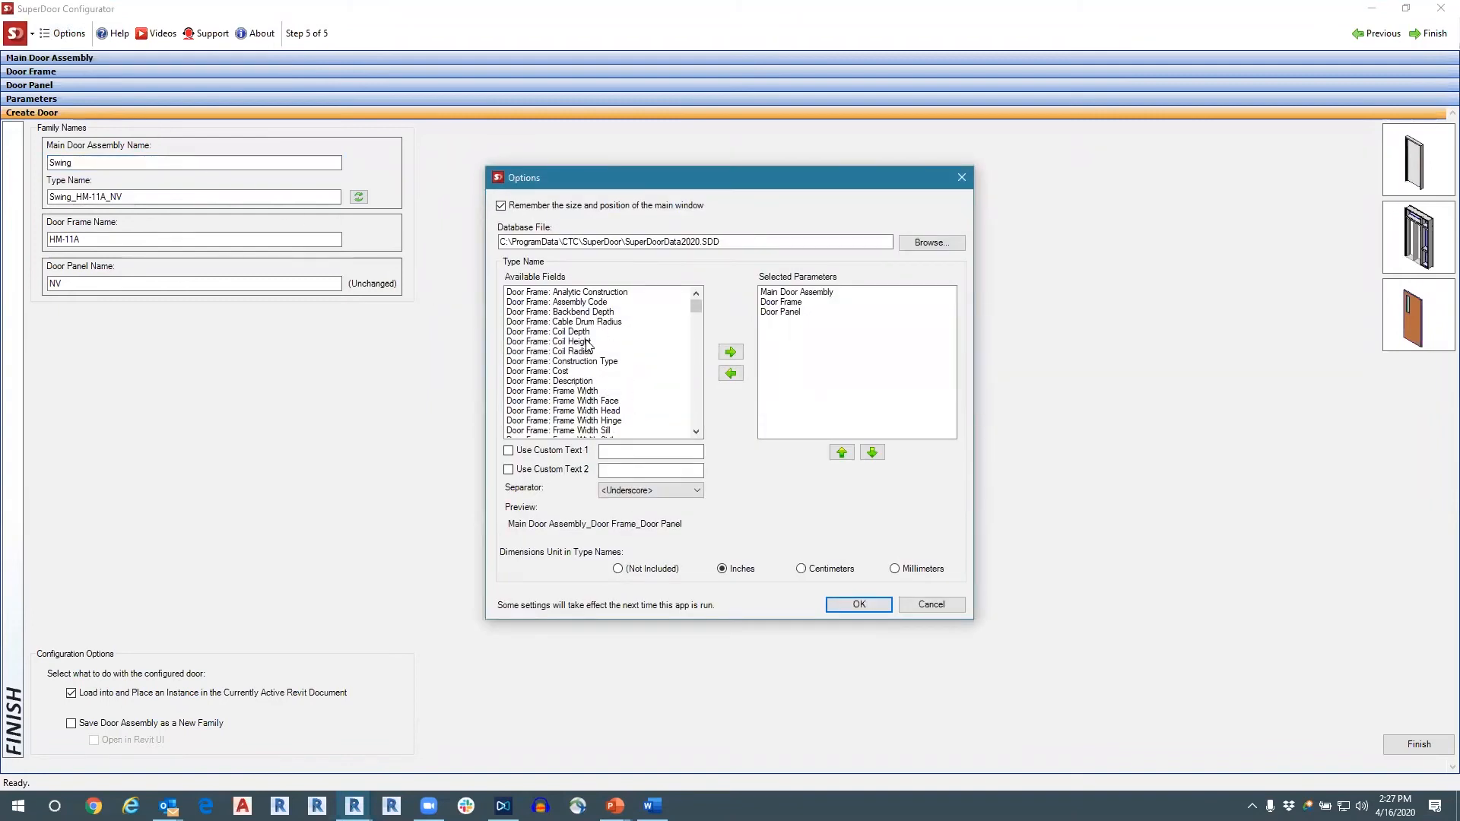
pyautogui.click(785, 295)
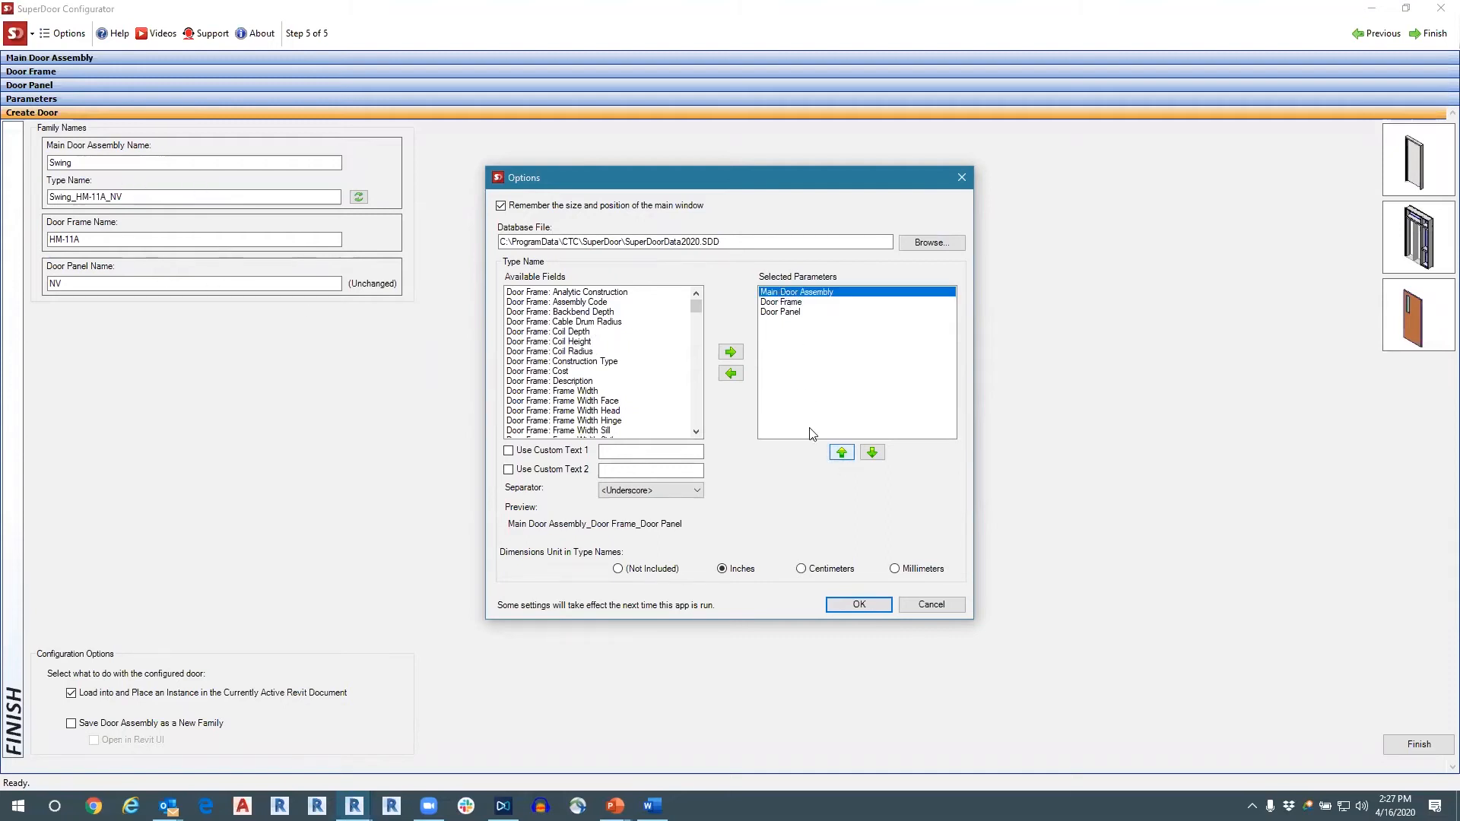
pyautogui.click(730, 373)
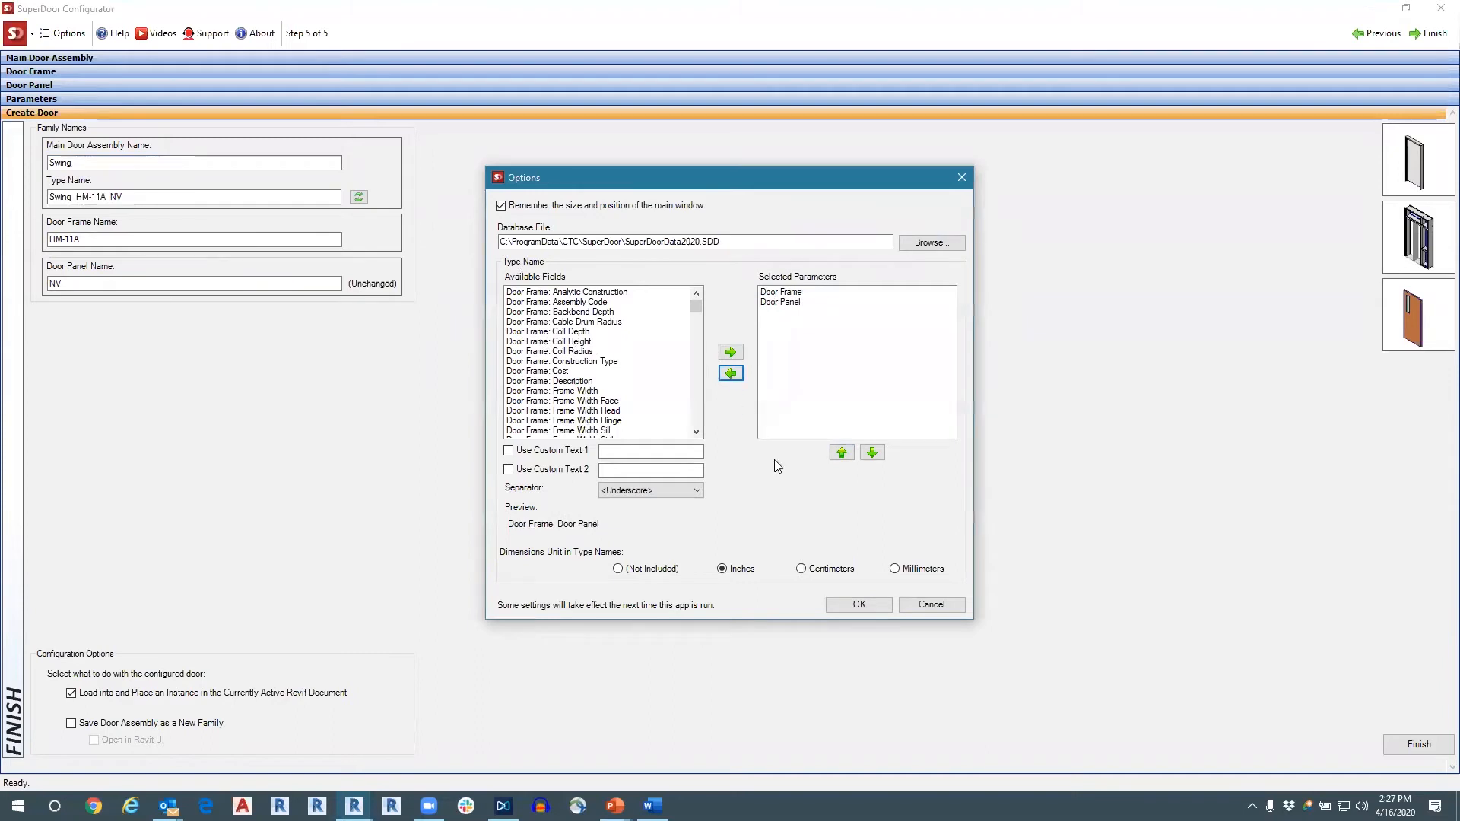
pyautogui.click(857, 606)
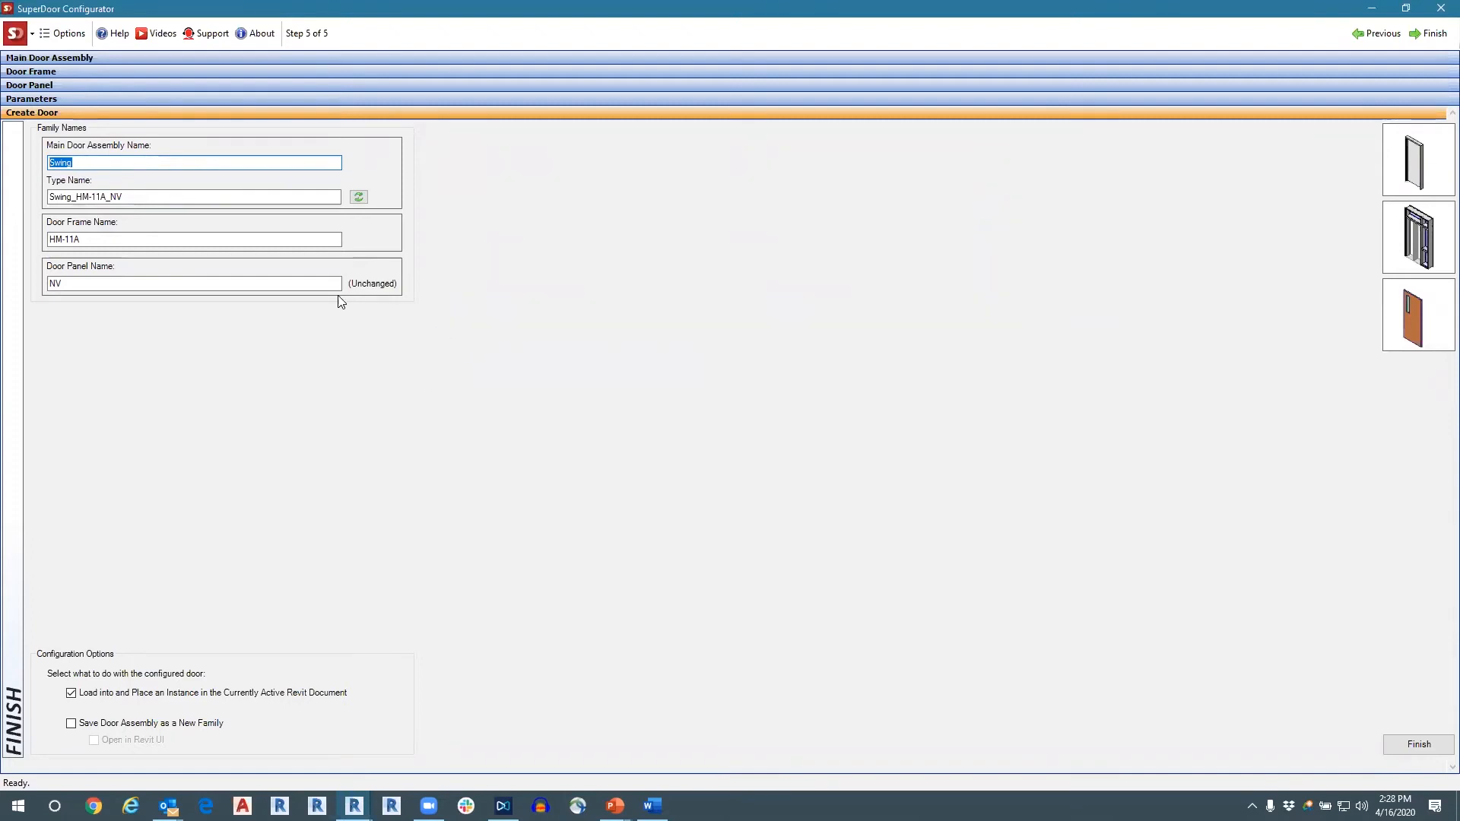
pyautogui.click(358, 197)
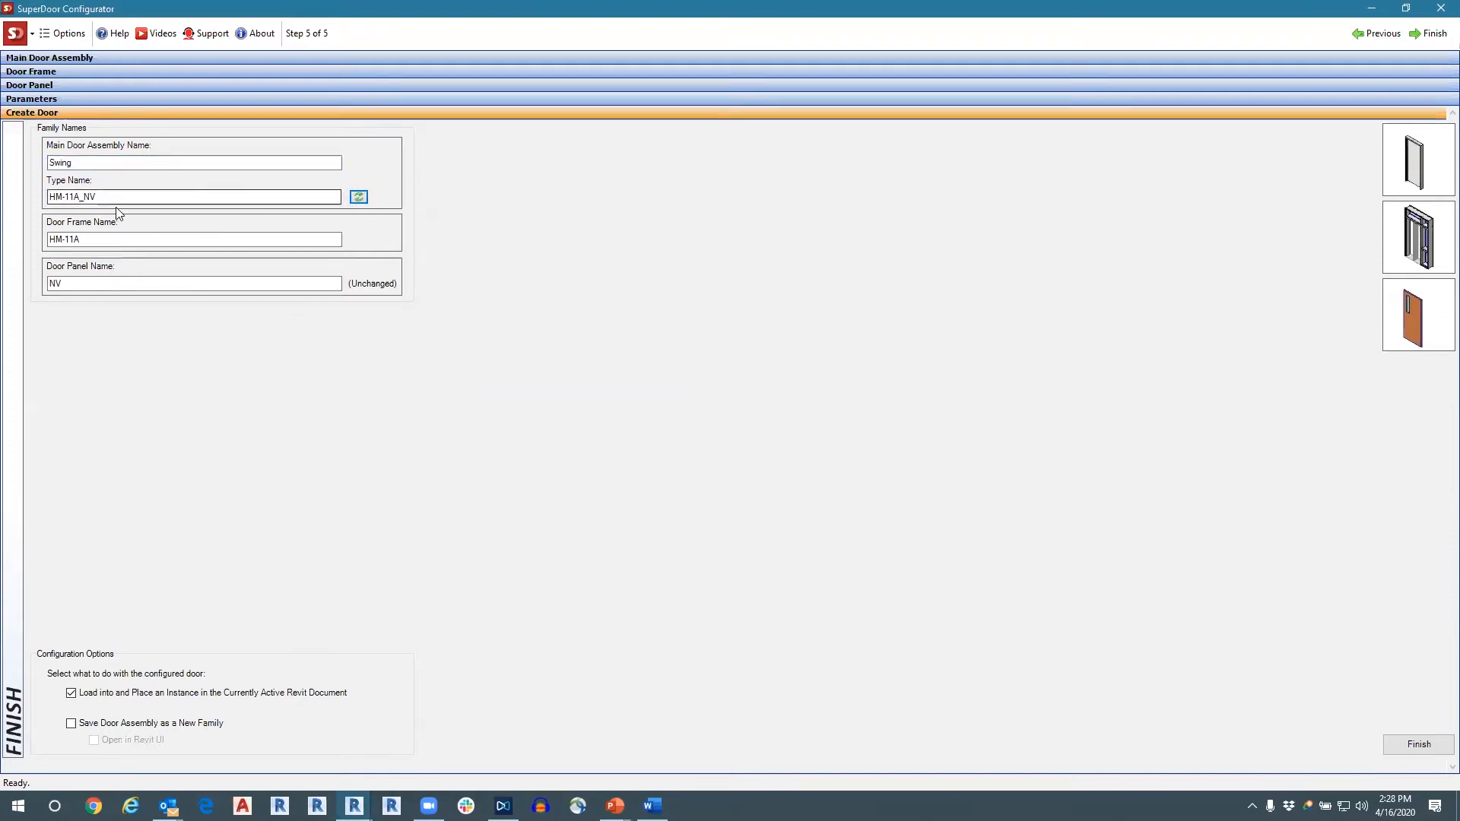
pyautogui.moveTo(110, 197); pyautogui.dragTo(49, 197)
pyautogui.click(99, 282)
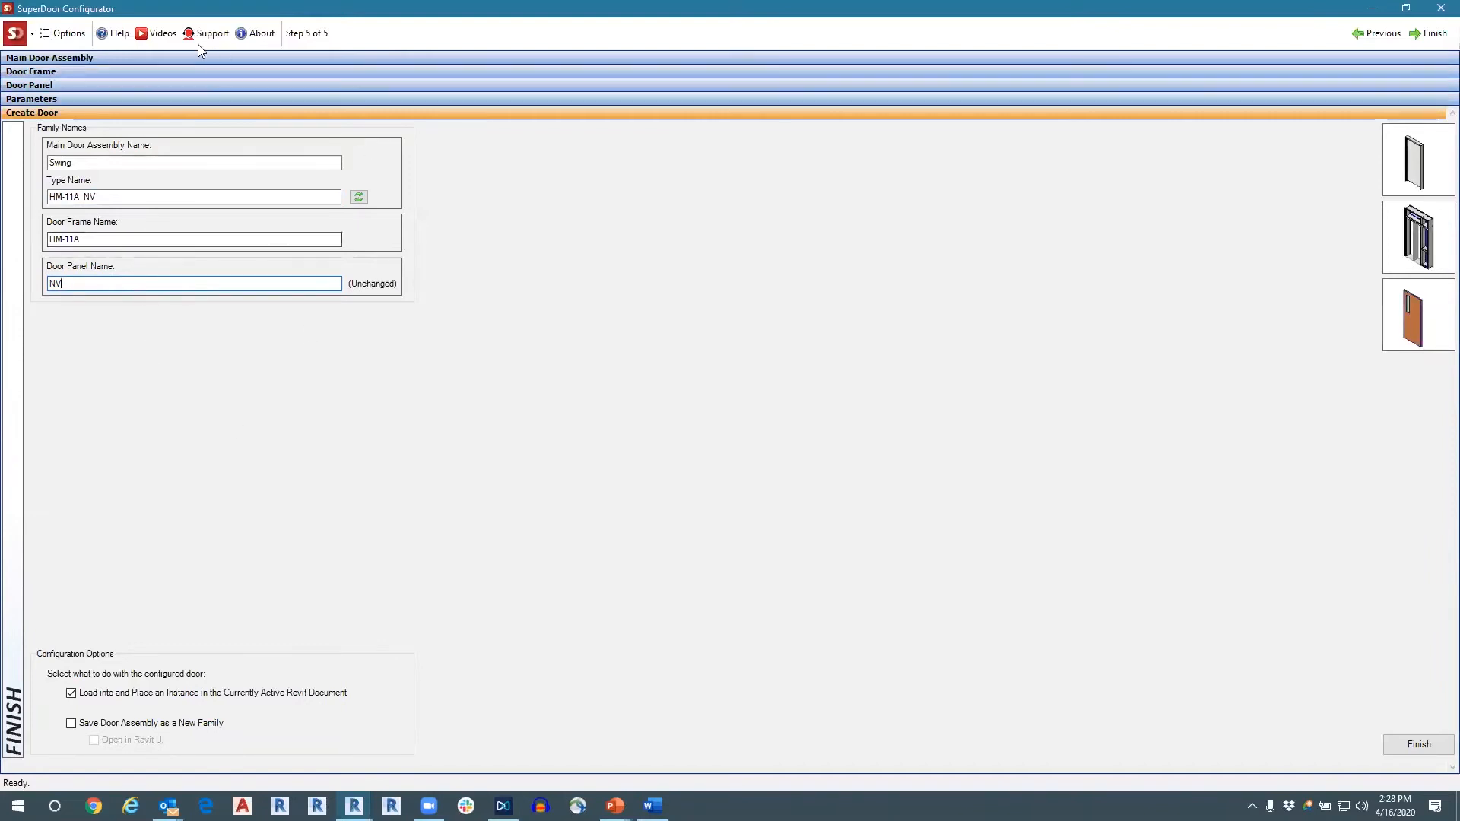
# Try the <Space> separator for the type name and discard the options change.
pyautogui.click(83, 39)
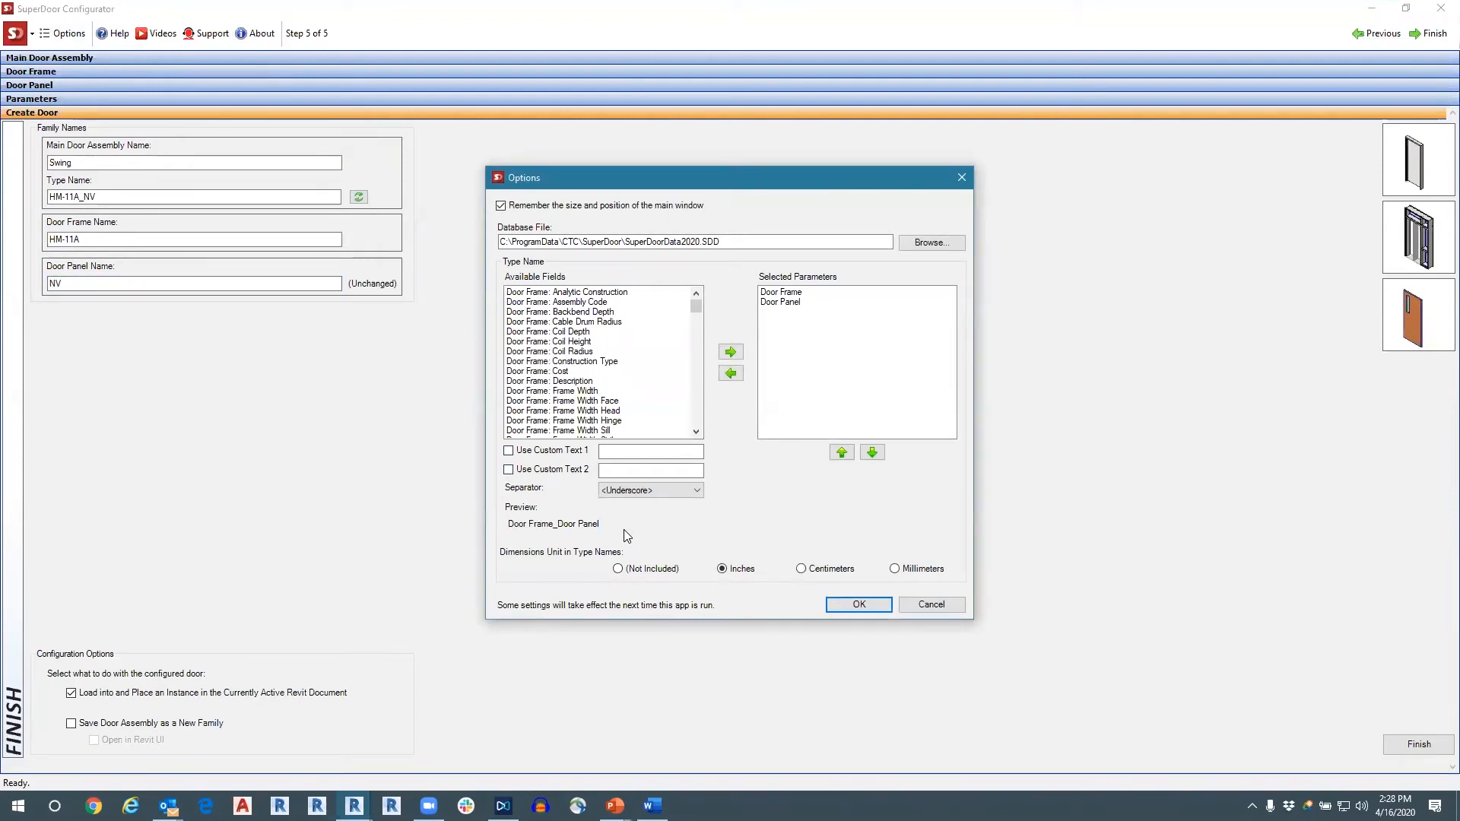
pyautogui.click(670, 496)
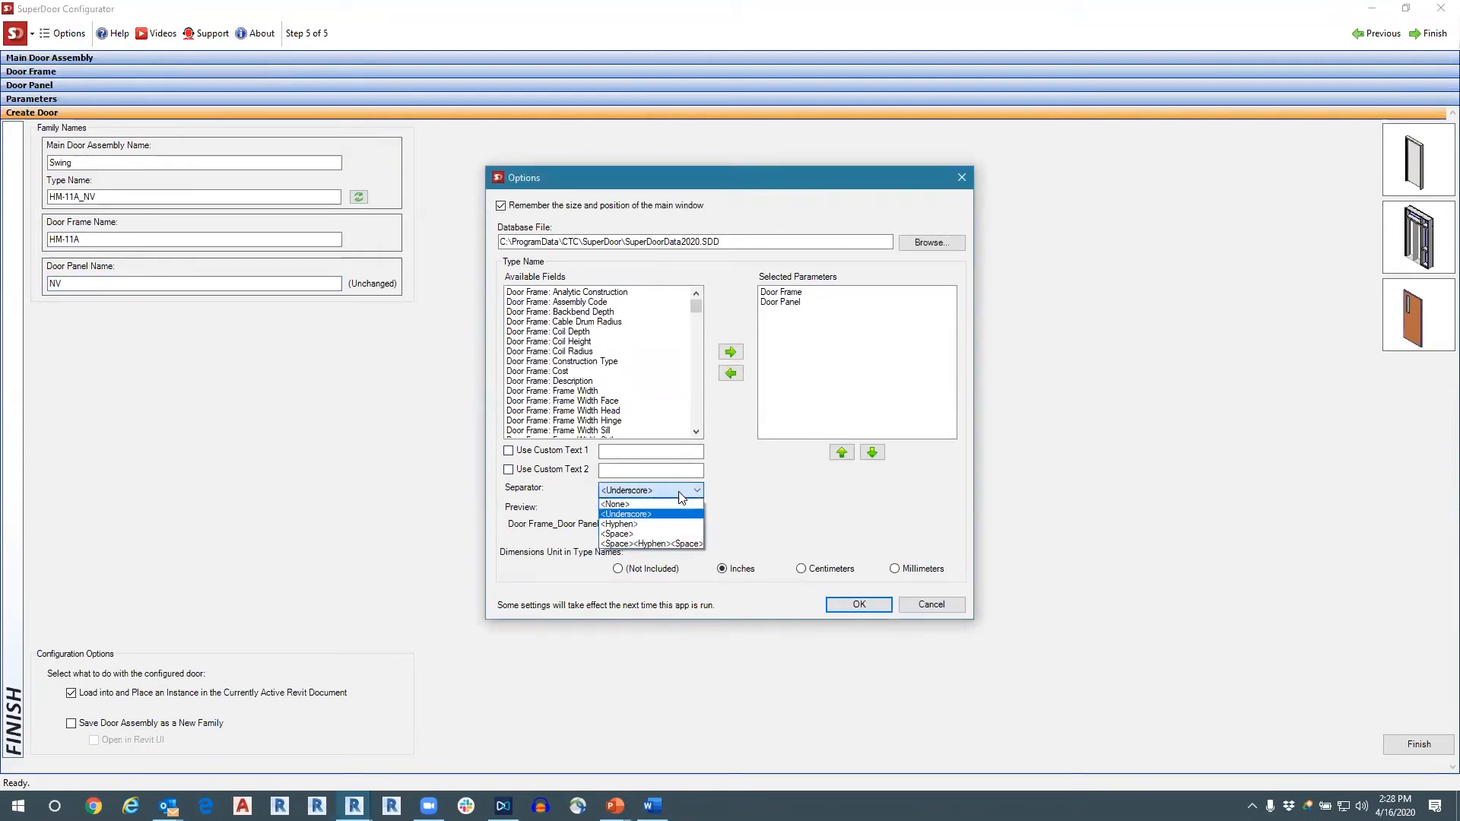
pyautogui.click(630, 534)
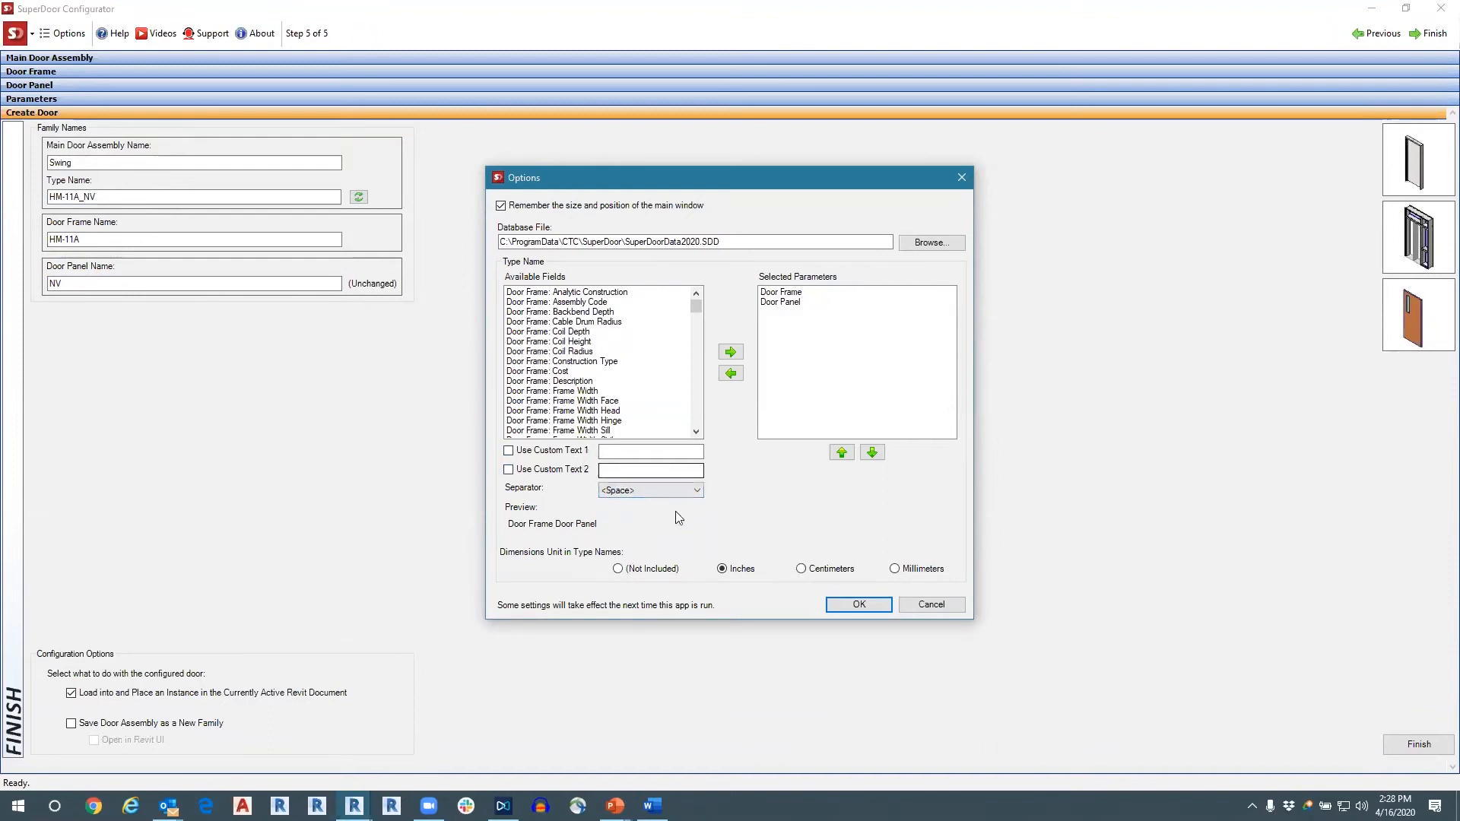
pyautogui.click(910, 611)
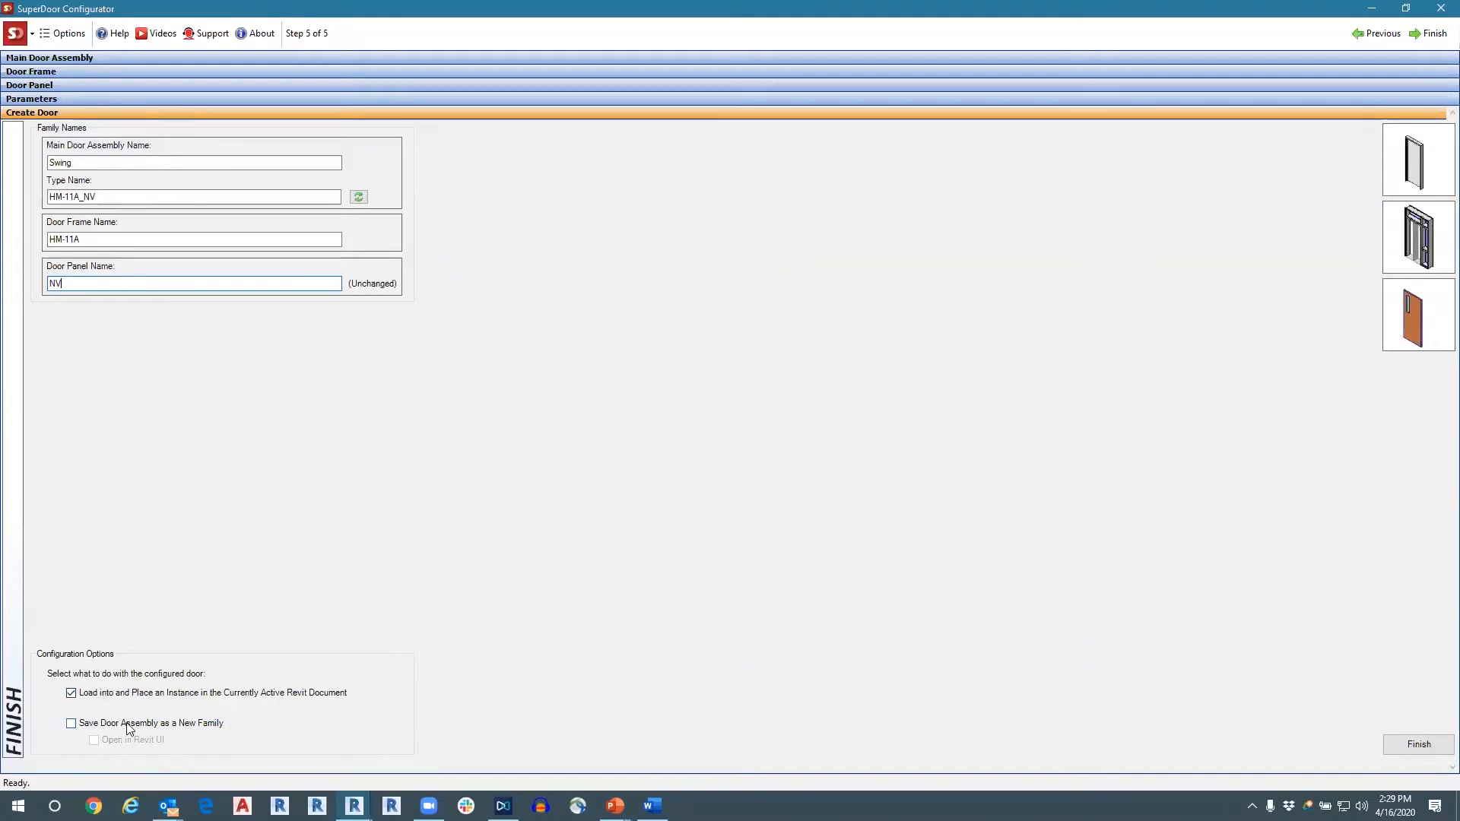
# Try saving the door assembly as a new family opened in Revit, and restore loading it into the active document.
pyautogui.click(71, 725)
pyautogui.click(72, 694)
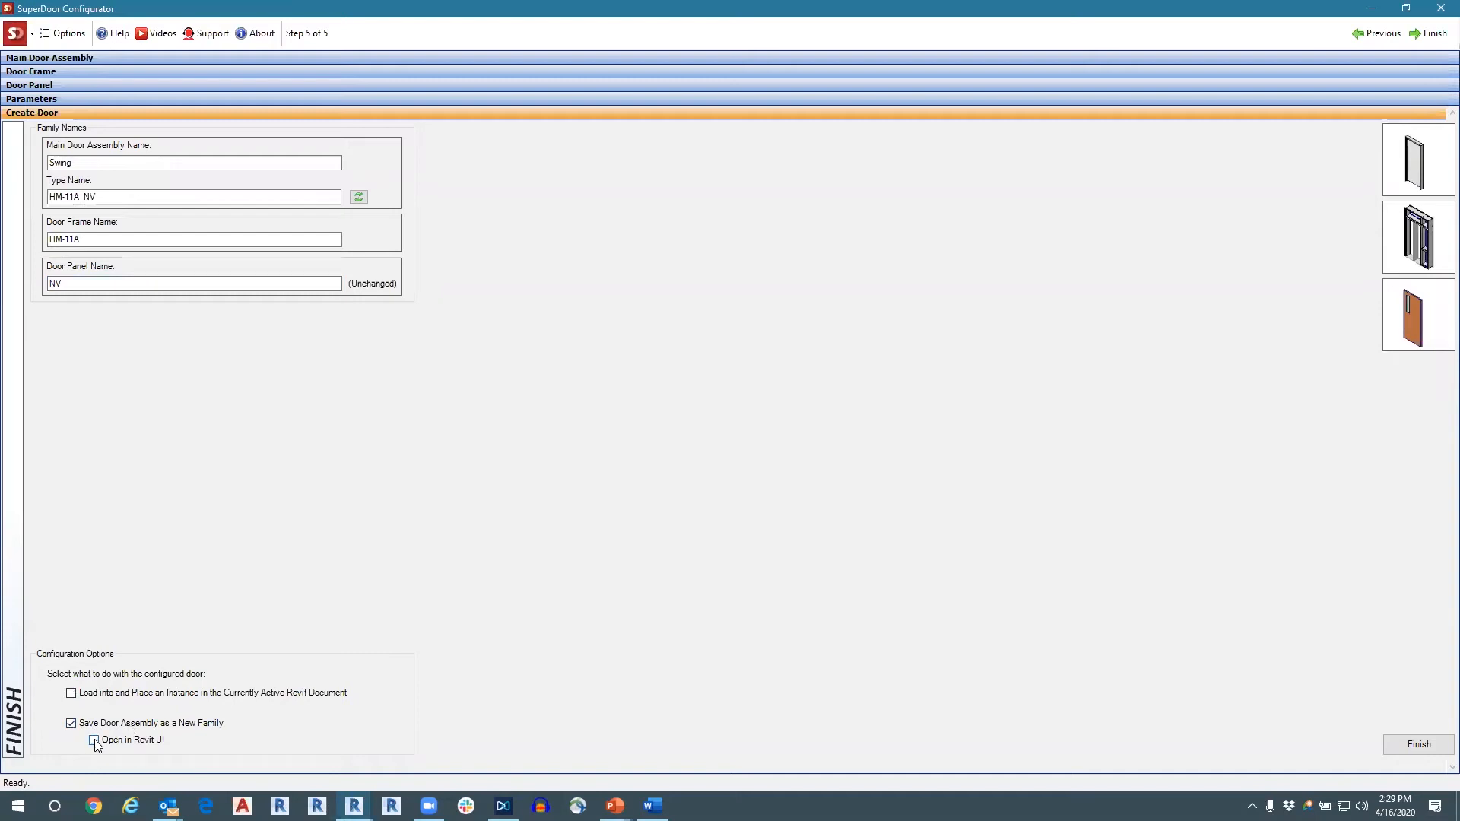
pyautogui.click(95, 741)
pyautogui.click(93, 742)
pyautogui.click(71, 723)
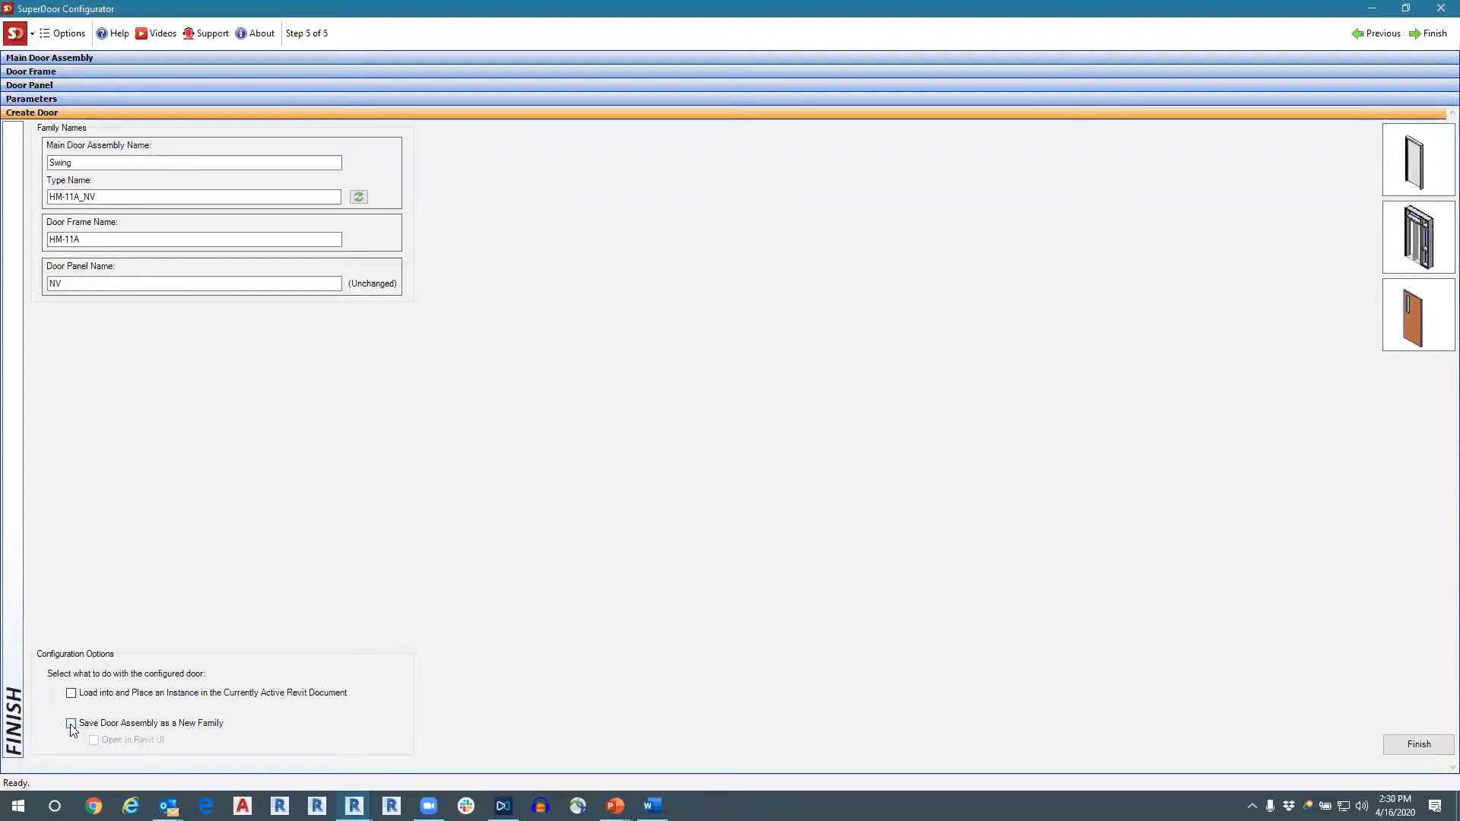
pyautogui.click(72, 693)
# Finish the configuration and place the Swing HM-11A_NV door in the Level 1 wall, about 18' - 6" from the wall's left end.
pyautogui.click(1419, 744)
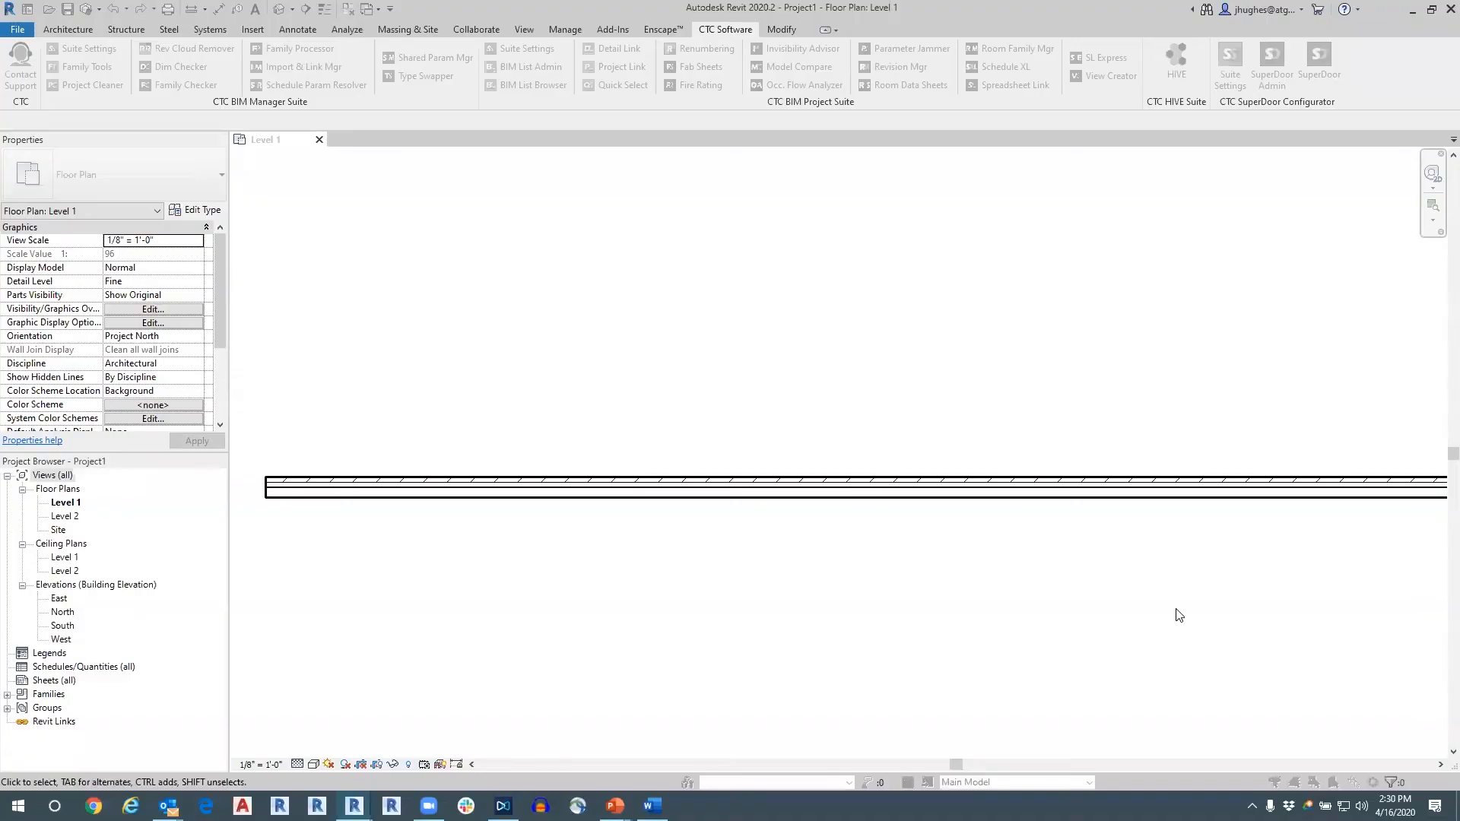
pyautogui.press('d')
pyautogui.press('r')
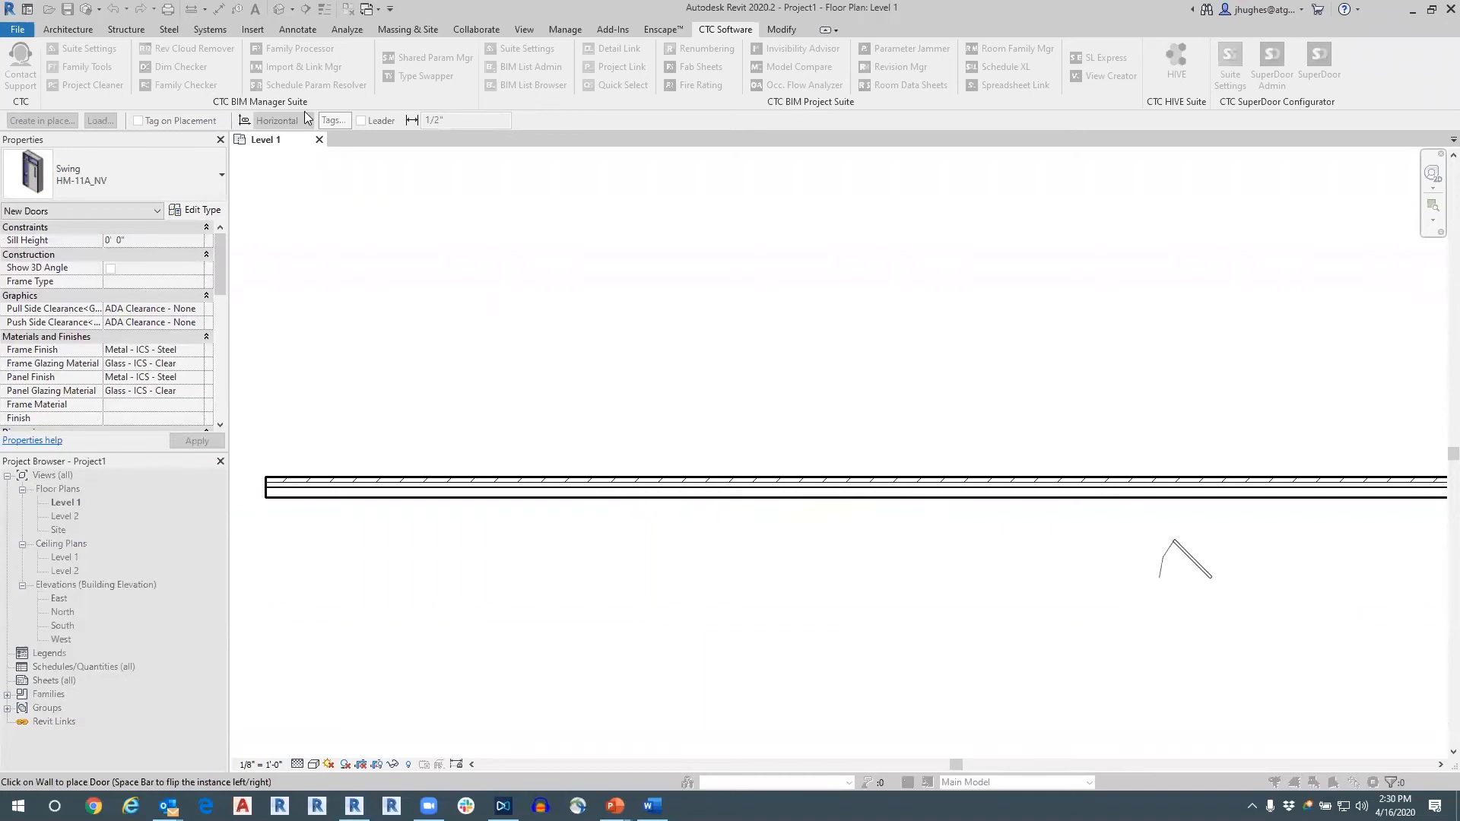
pyautogui.click(587, 479)
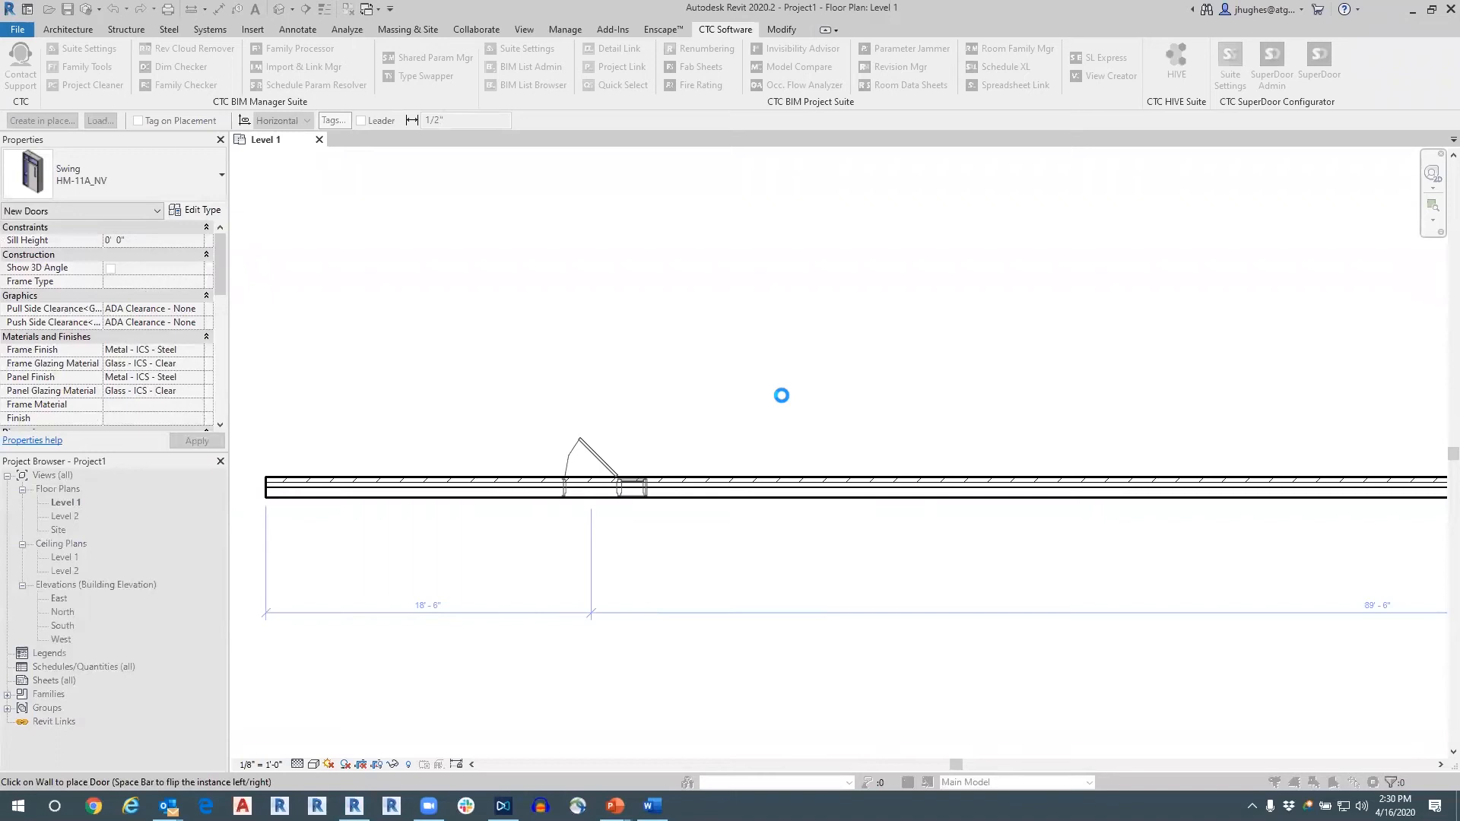
pyautogui.press('Escape')
pyautogui.press('Escape')
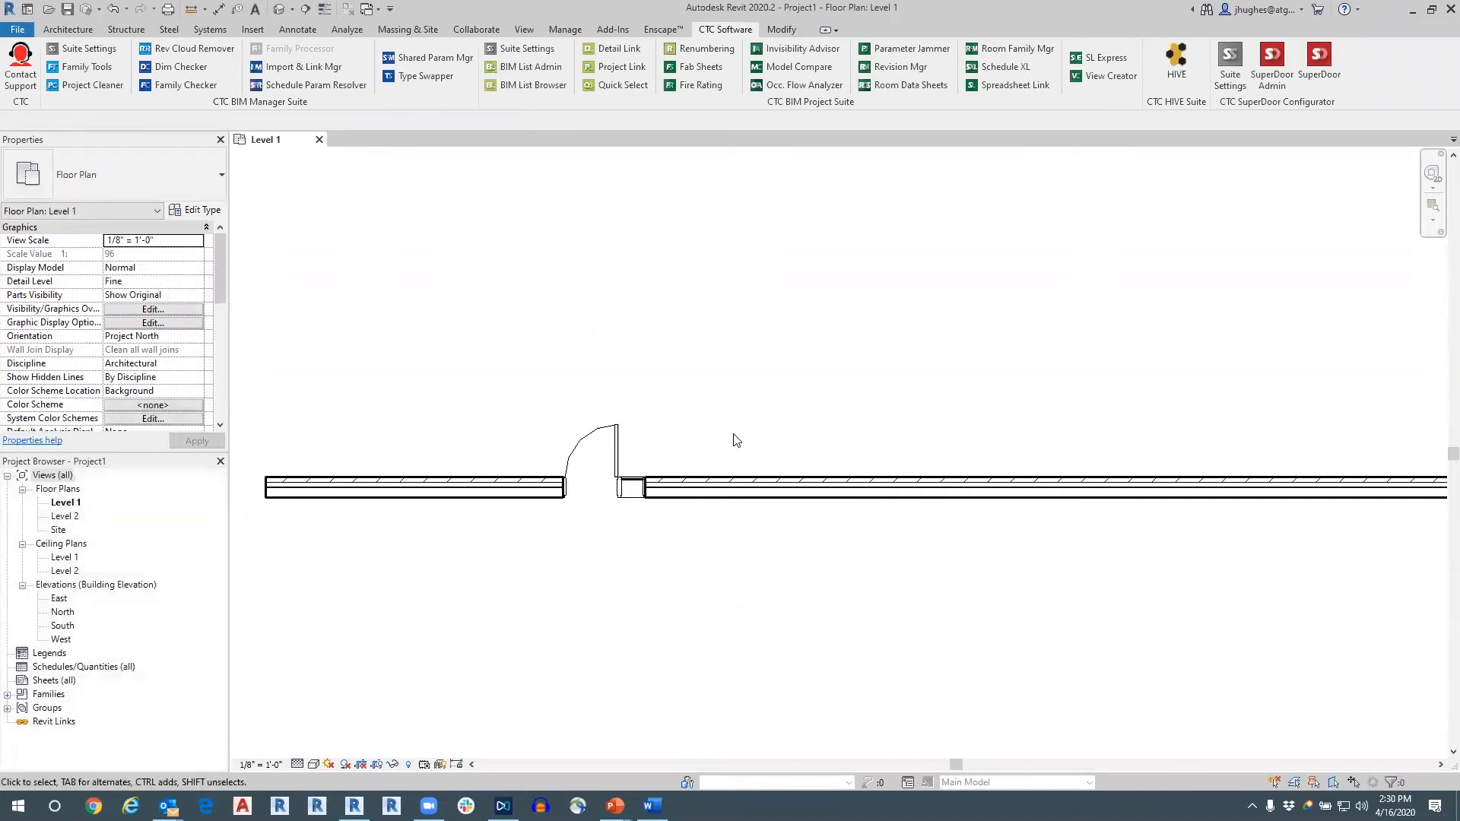
# Open the default 3D view on the placed door and give it a visual style with filled, coloured surfaces.
pyautogui.click(279, 9)
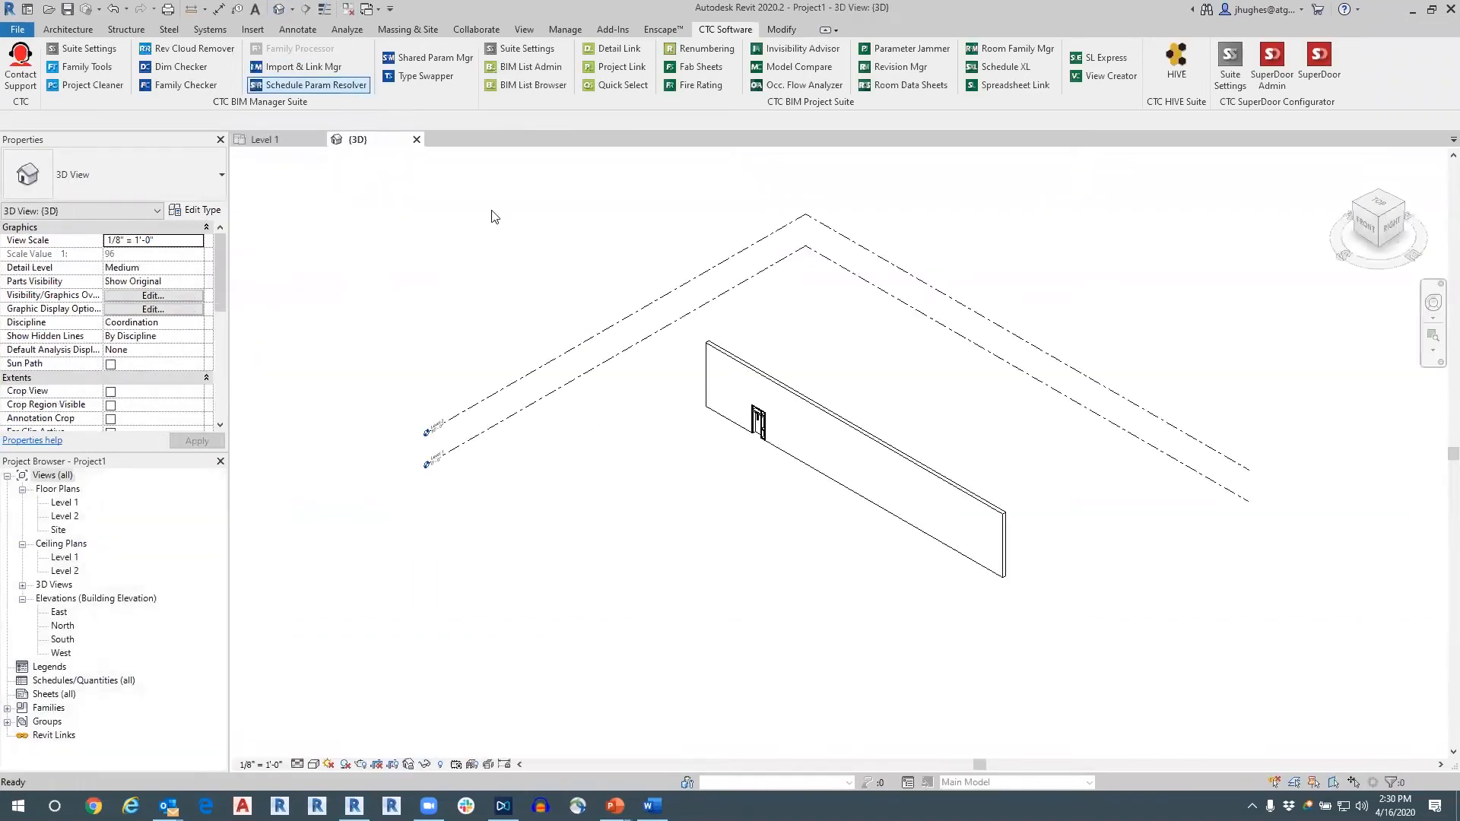
pyautogui.scroll(8, 753, 429)
pyautogui.moveTo(845, 346); pyautogui.dragTo(933, 422, button='middle')
pyautogui.scroll(2, 832, 438)
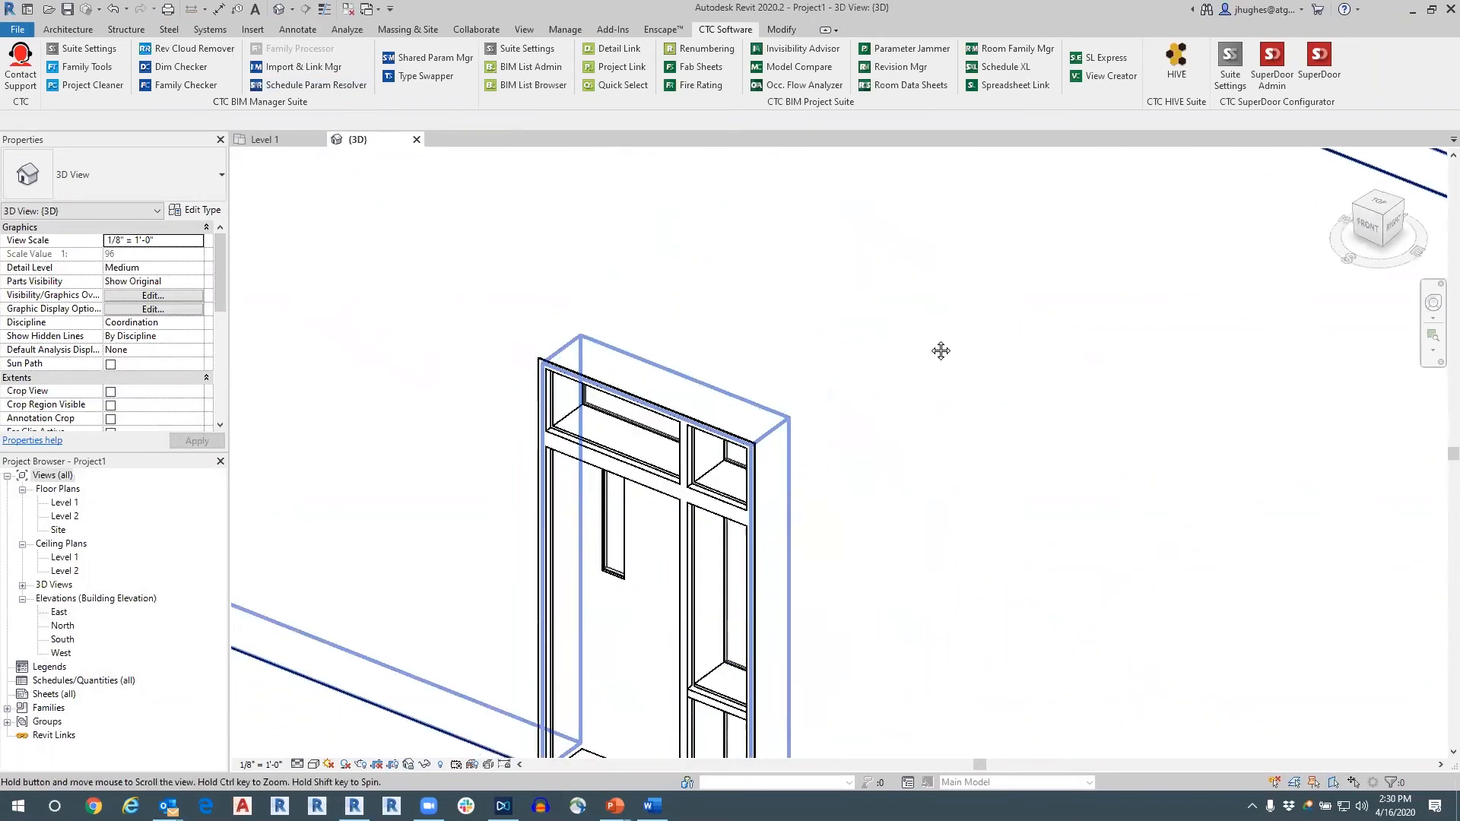
pyautogui.moveTo(941, 351); pyautogui.dragTo(963, 200, button='middle')
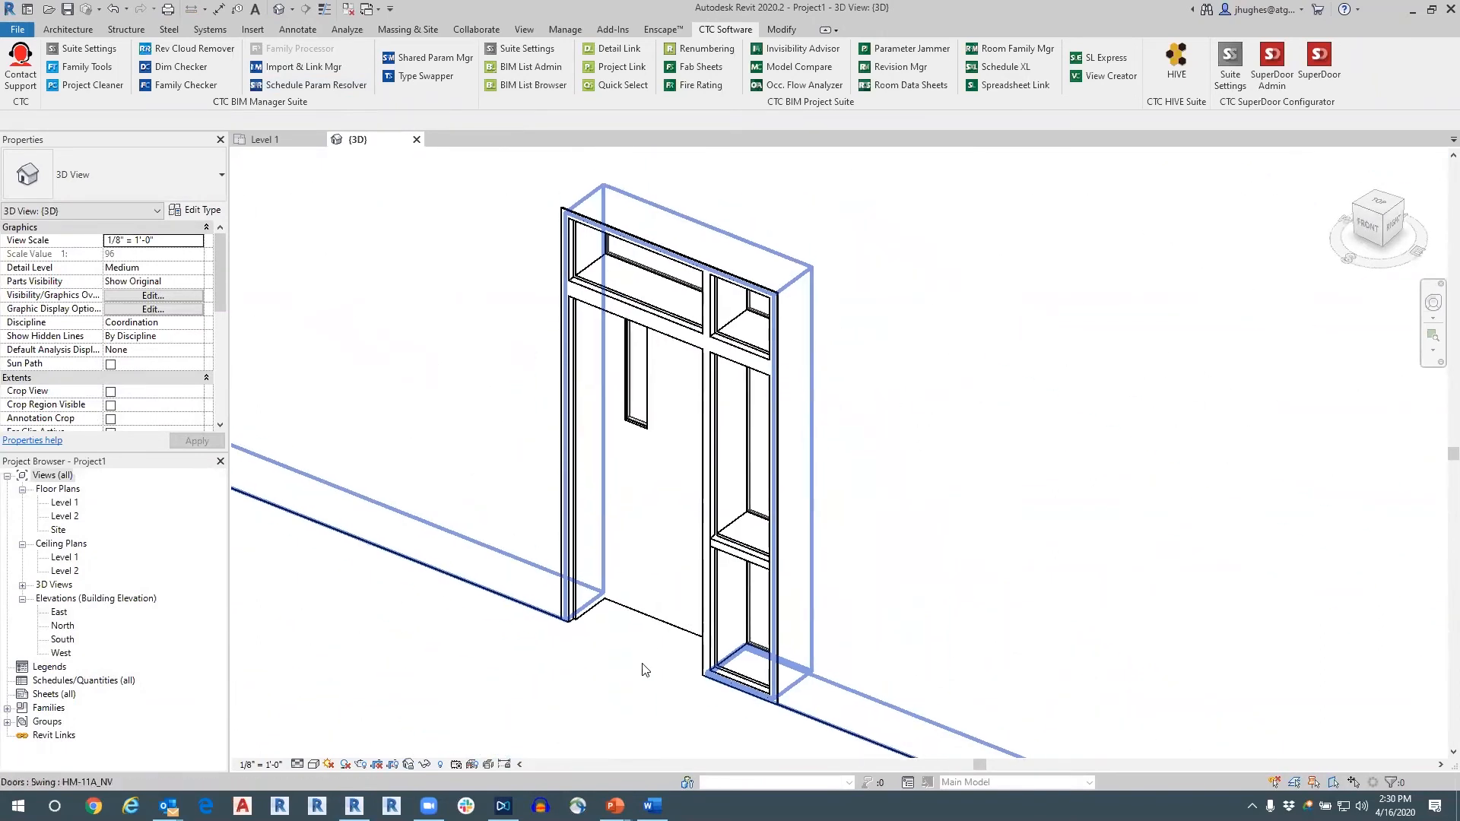
pyautogui.click(313, 765)
pyautogui.click(324, 737)
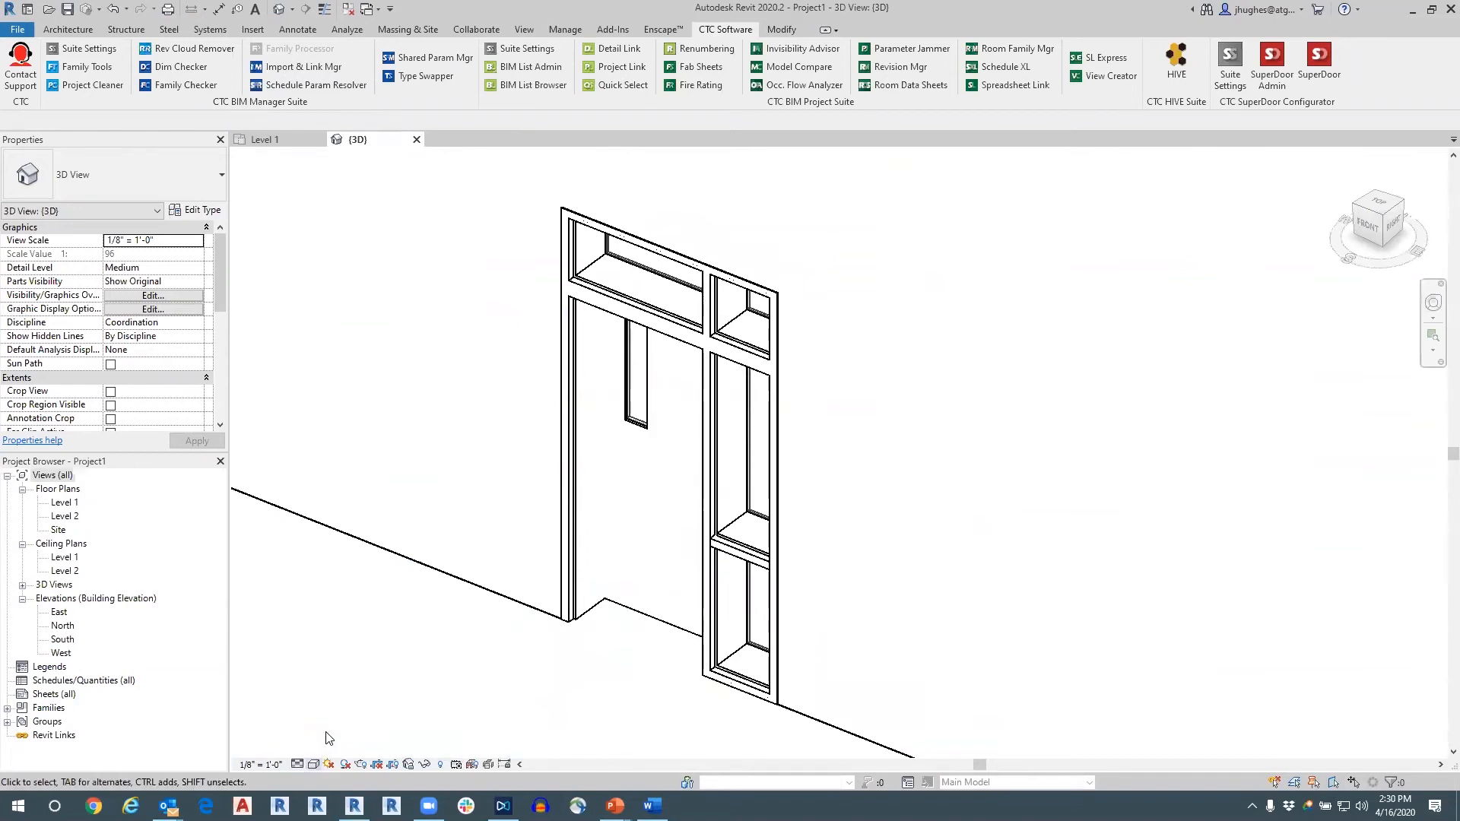
pyautogui.keyDown('shift'); pyautogui.moveTo(641, 625); pyautogui.dragTo(766, 416, button='middle'); pyautogui.keyUp('shift')
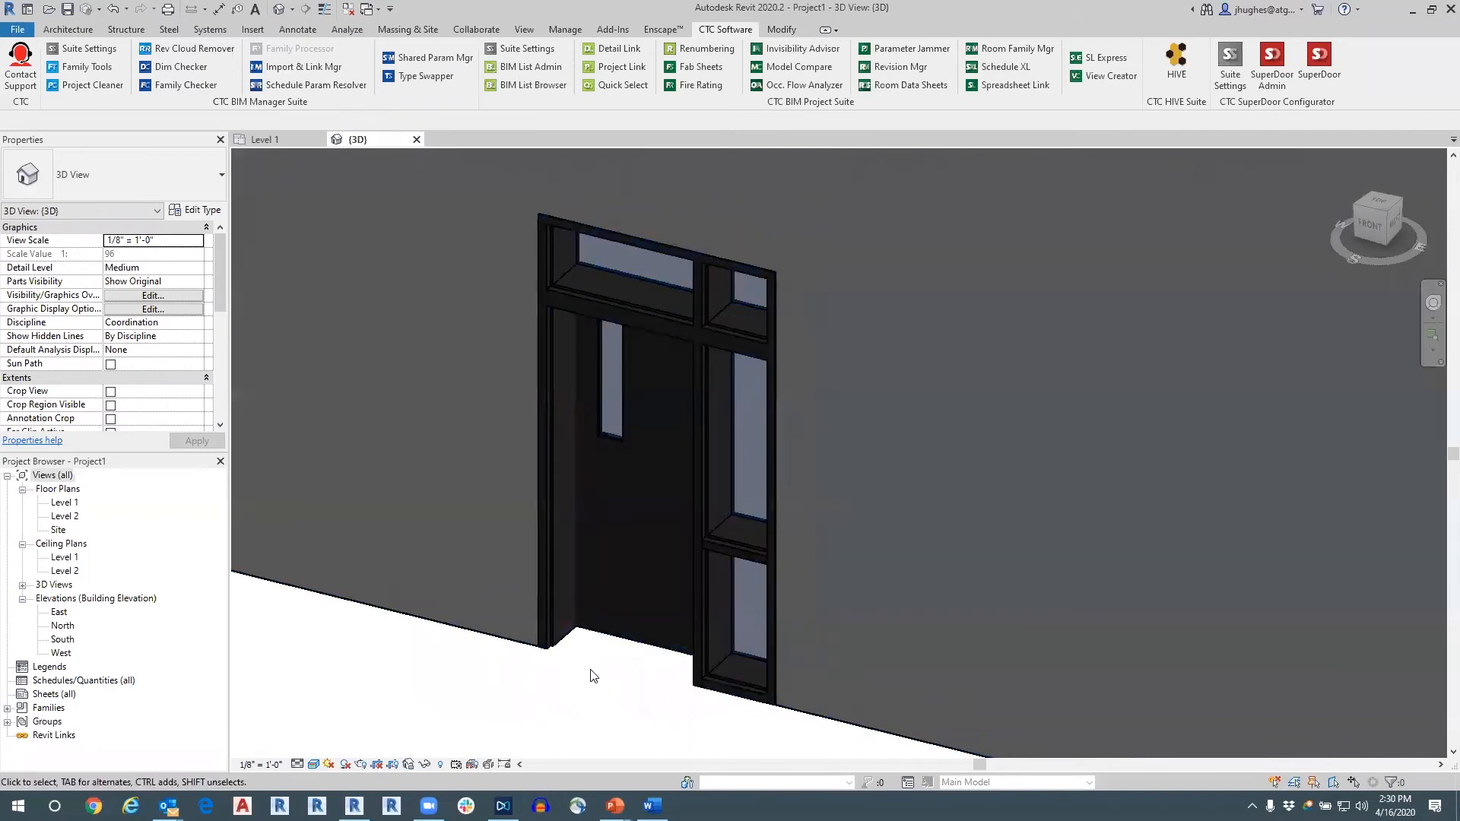
# Select the placed Swing HM-11A_NV door in the 3D view and review its instance properties.
pyautogui.click(551, 629)
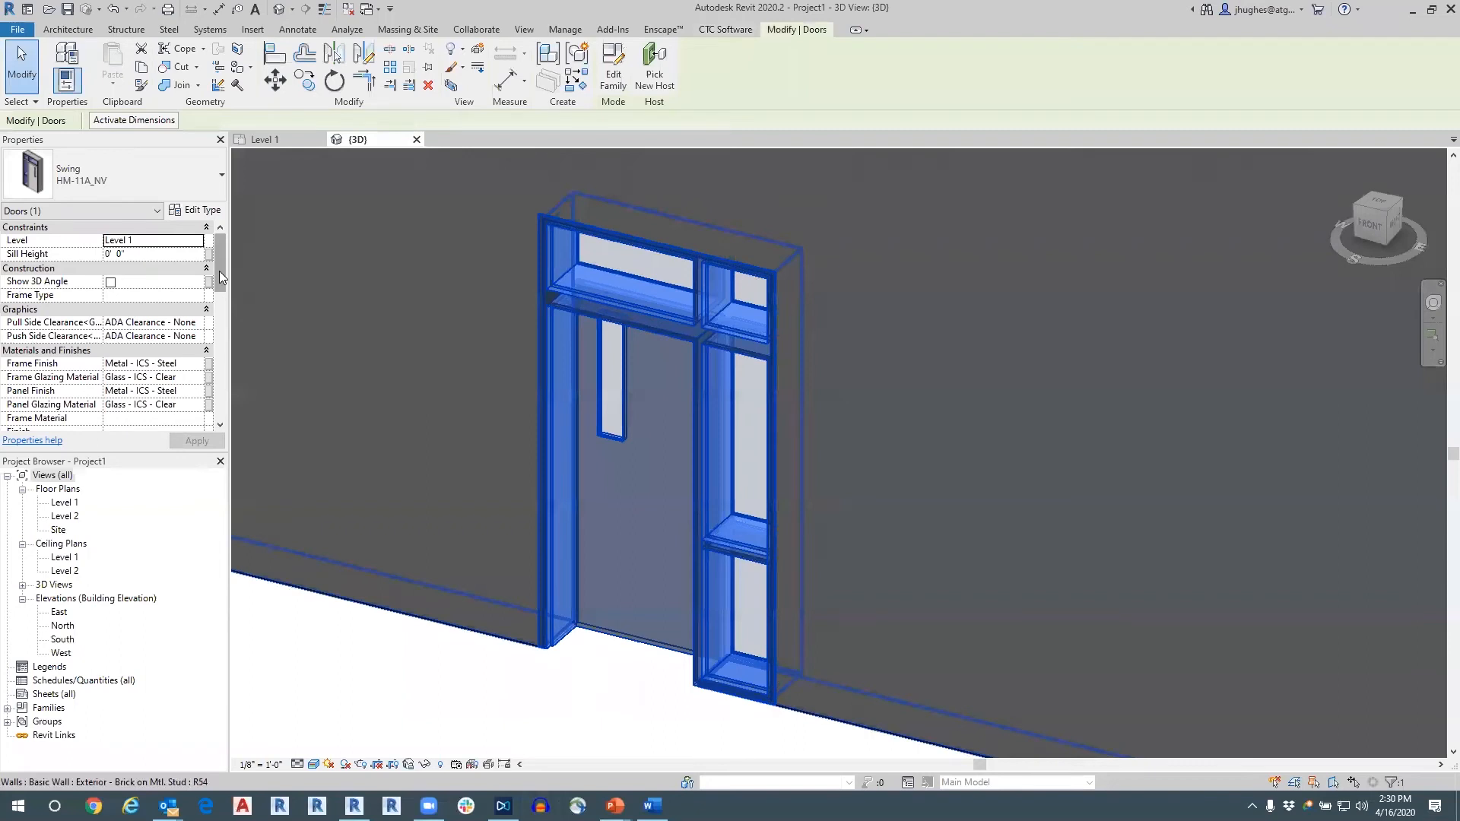
pyautogui.scroll(-3, 151, 263)
pyautogui.scroll(-2, 159, 343)
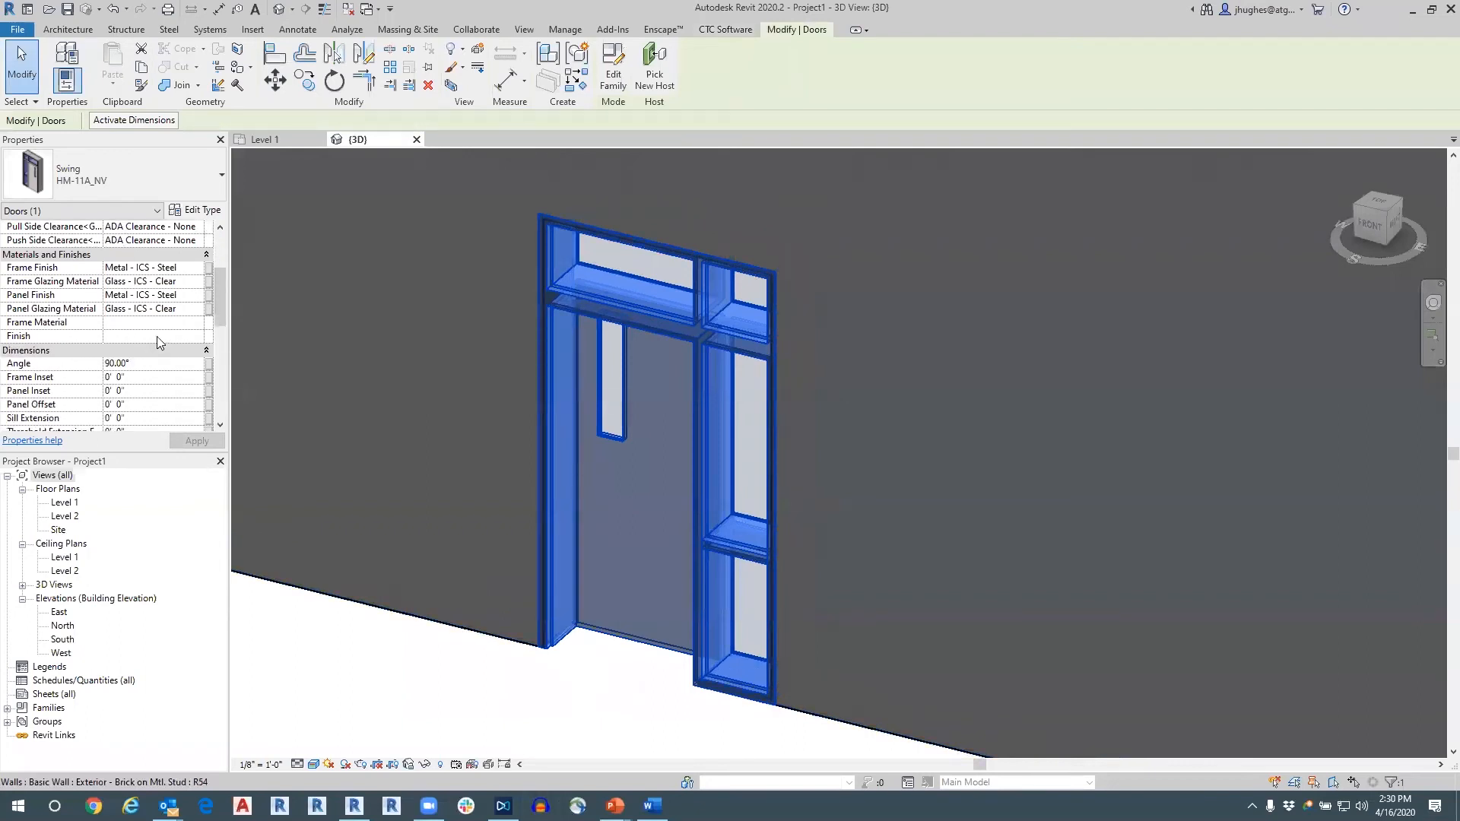
pyautogui.scroll(-6, 160, 342)
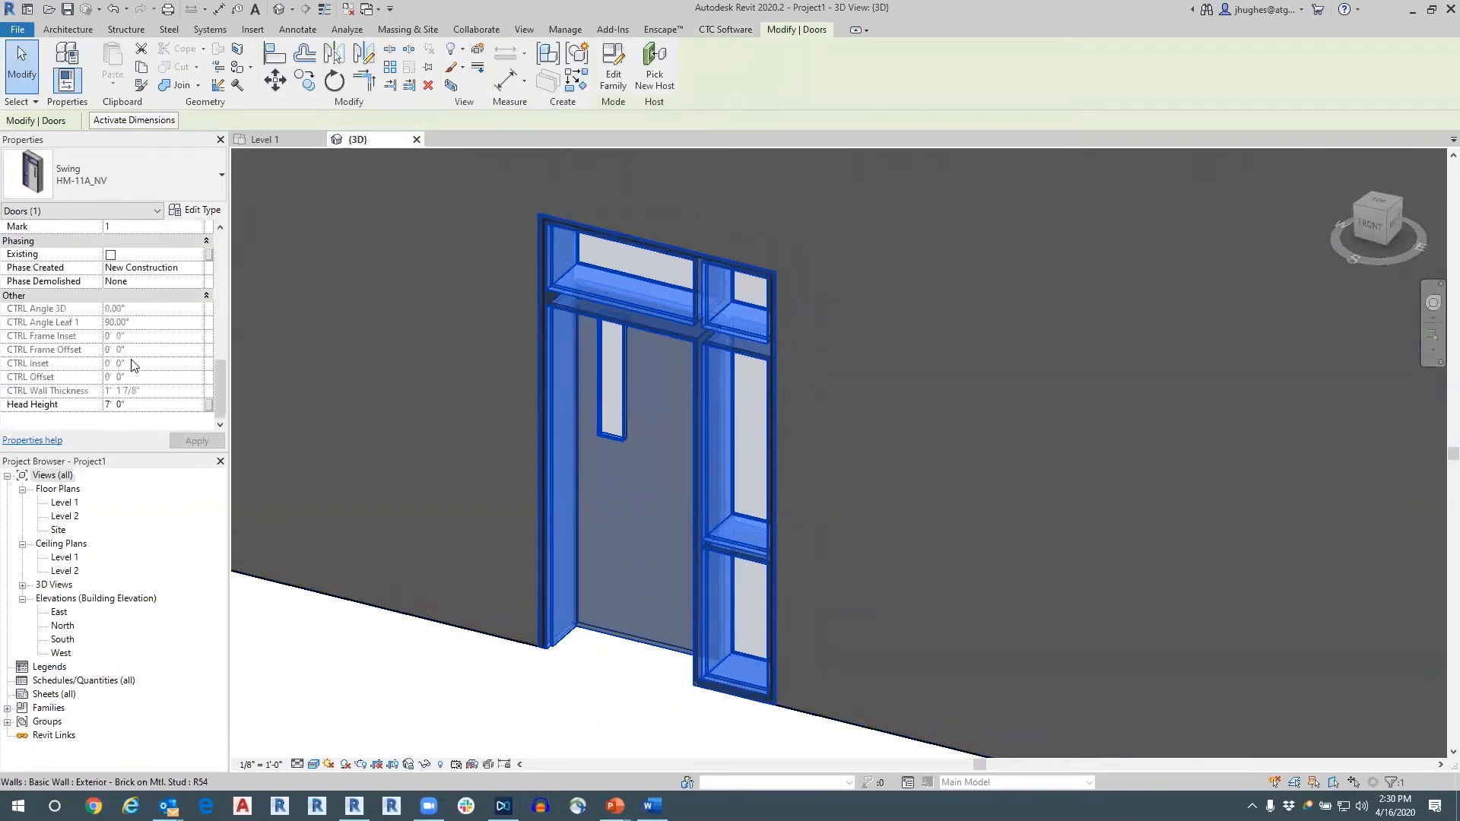
pyautogui.scroll(10, 131, 365)
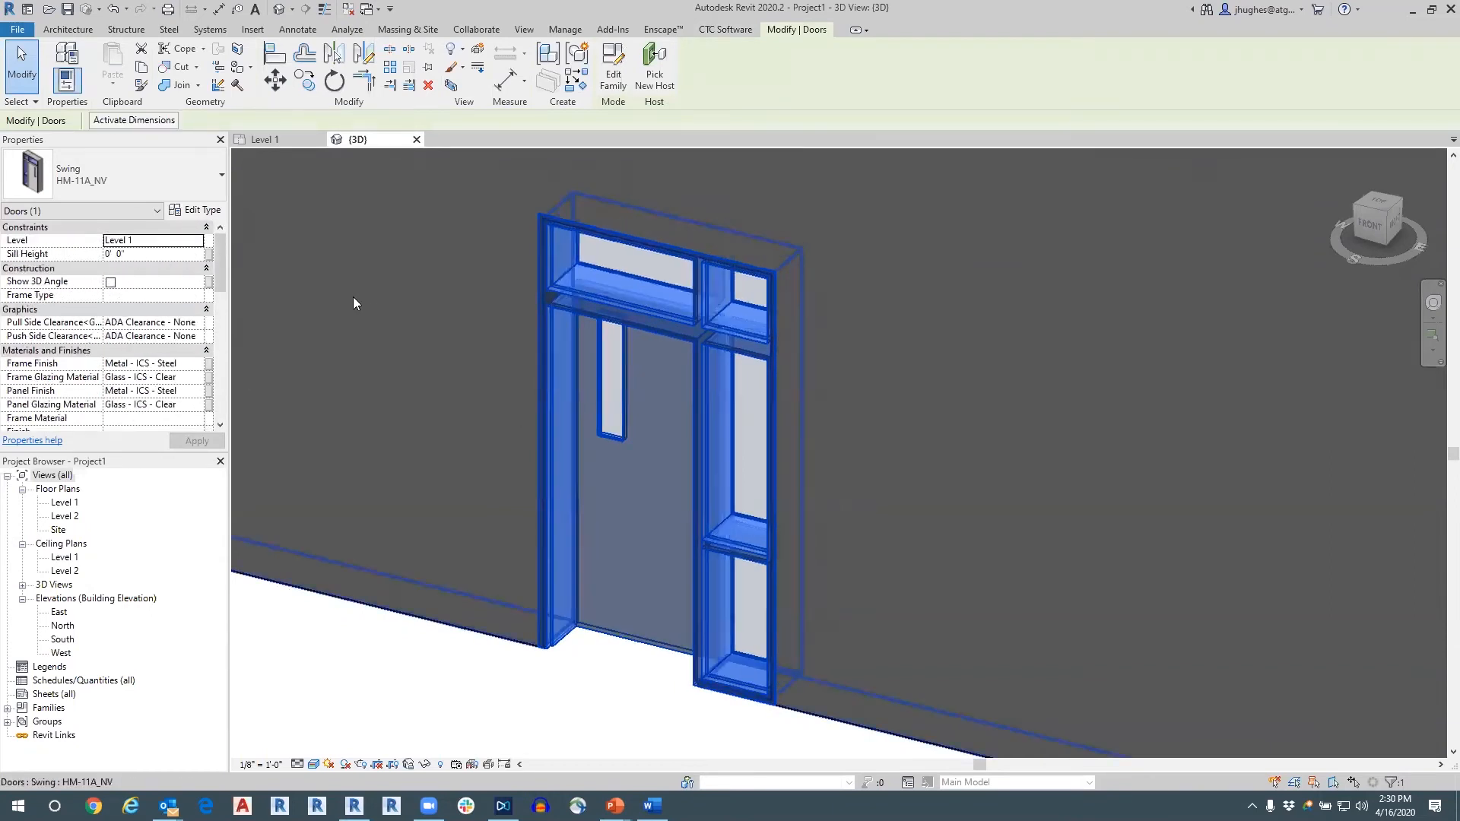
# Review the type properties of the HM-11A_NV door, close them without changes and deselect the door.
pyautogui.click(196, 210)
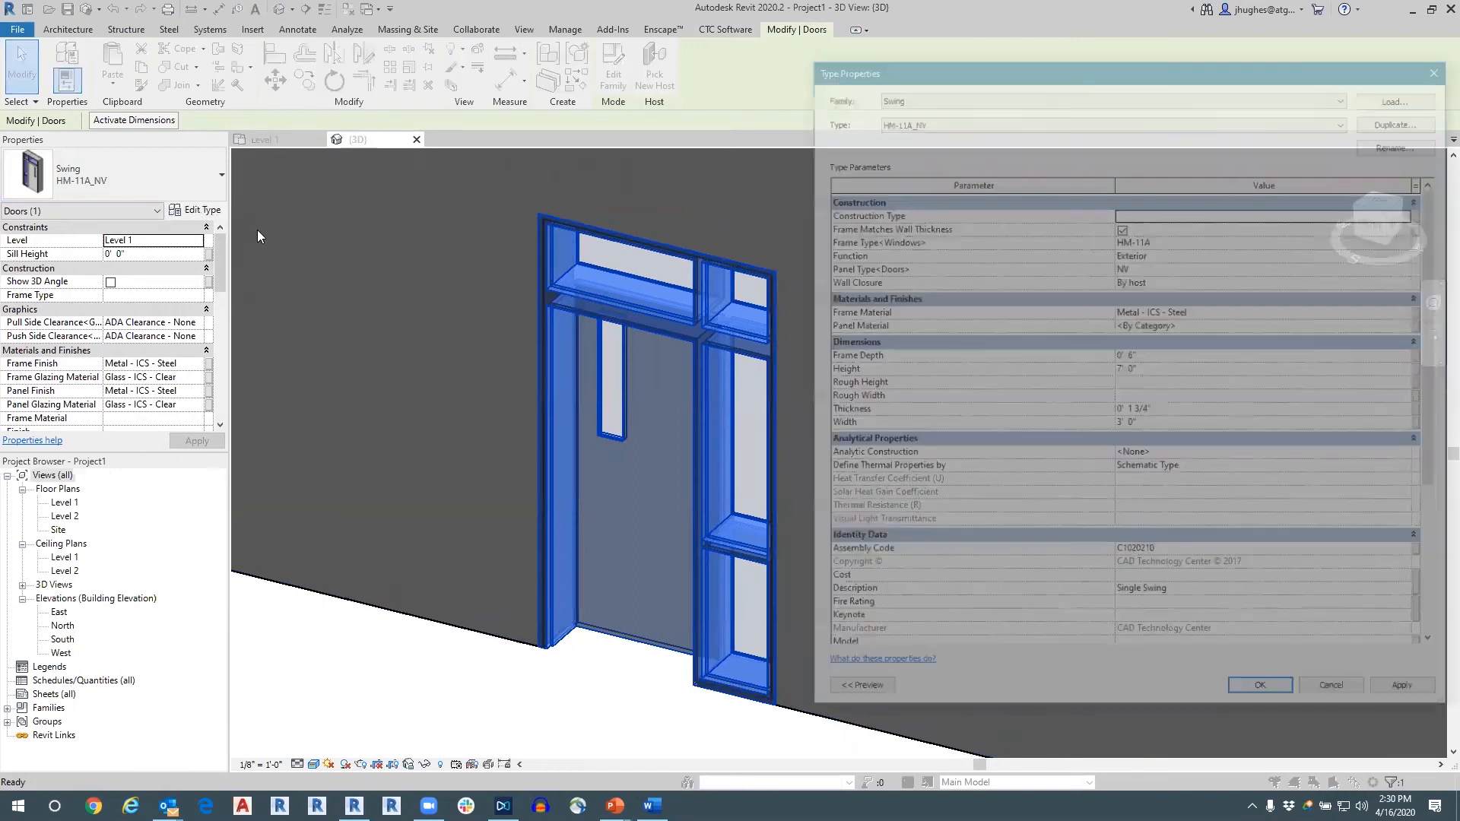
pyautogui.scroll(-5, 1209, 311)
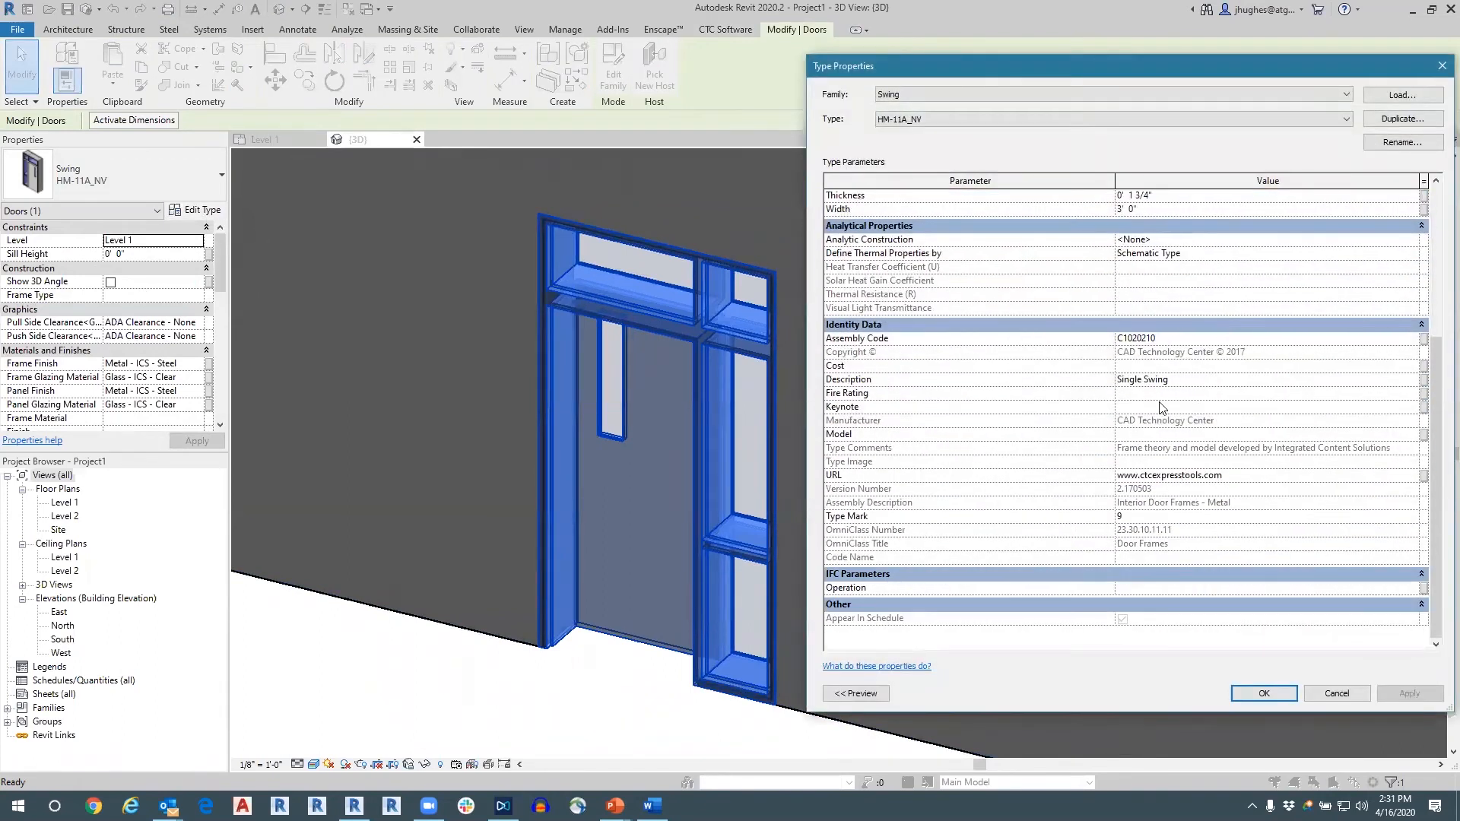
pyautogui.scroll(5, 1219, 435)
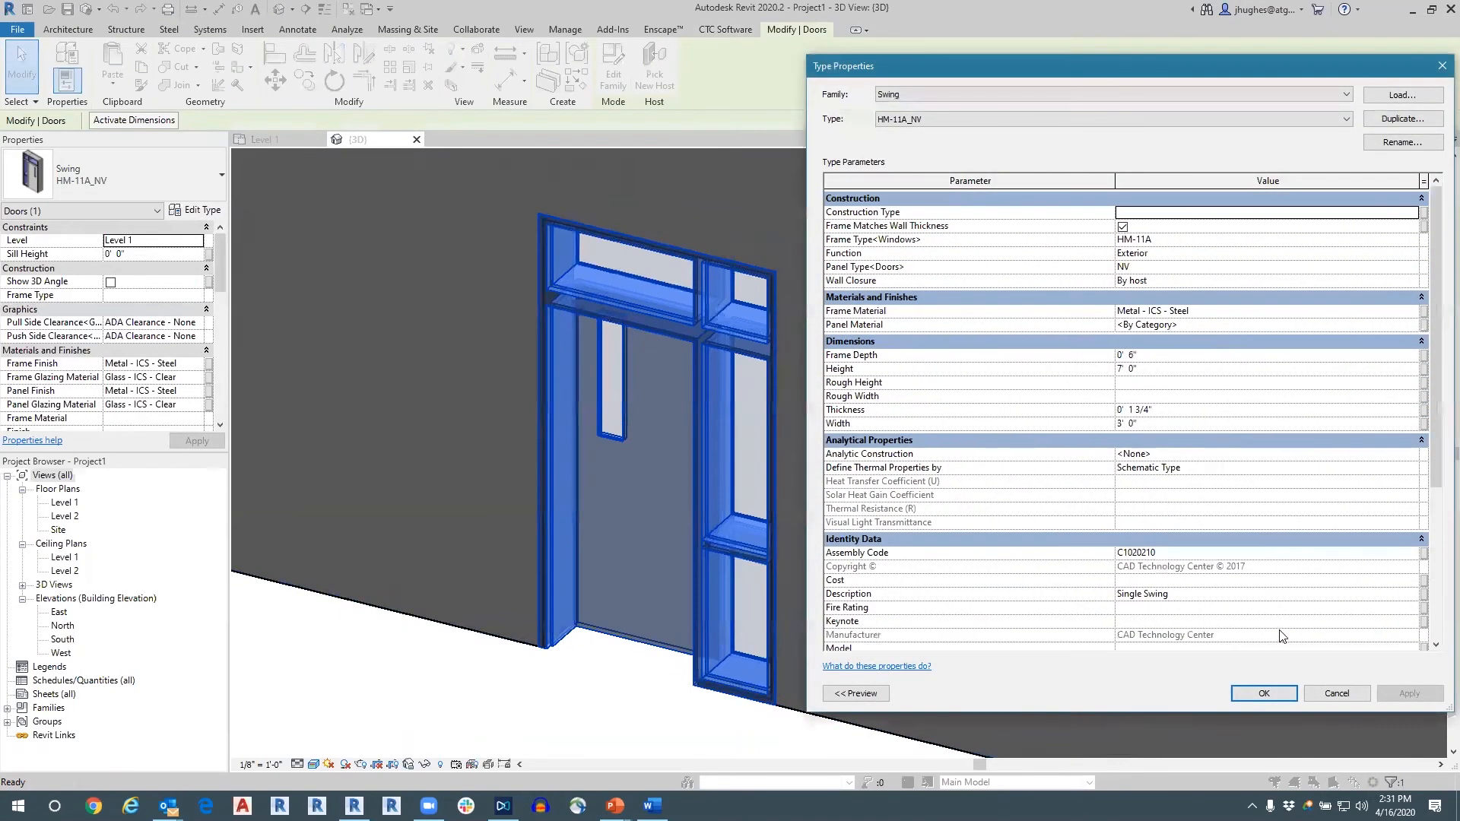
pyautogui.click(1332, 693)
pyautogui.click(601, 698)
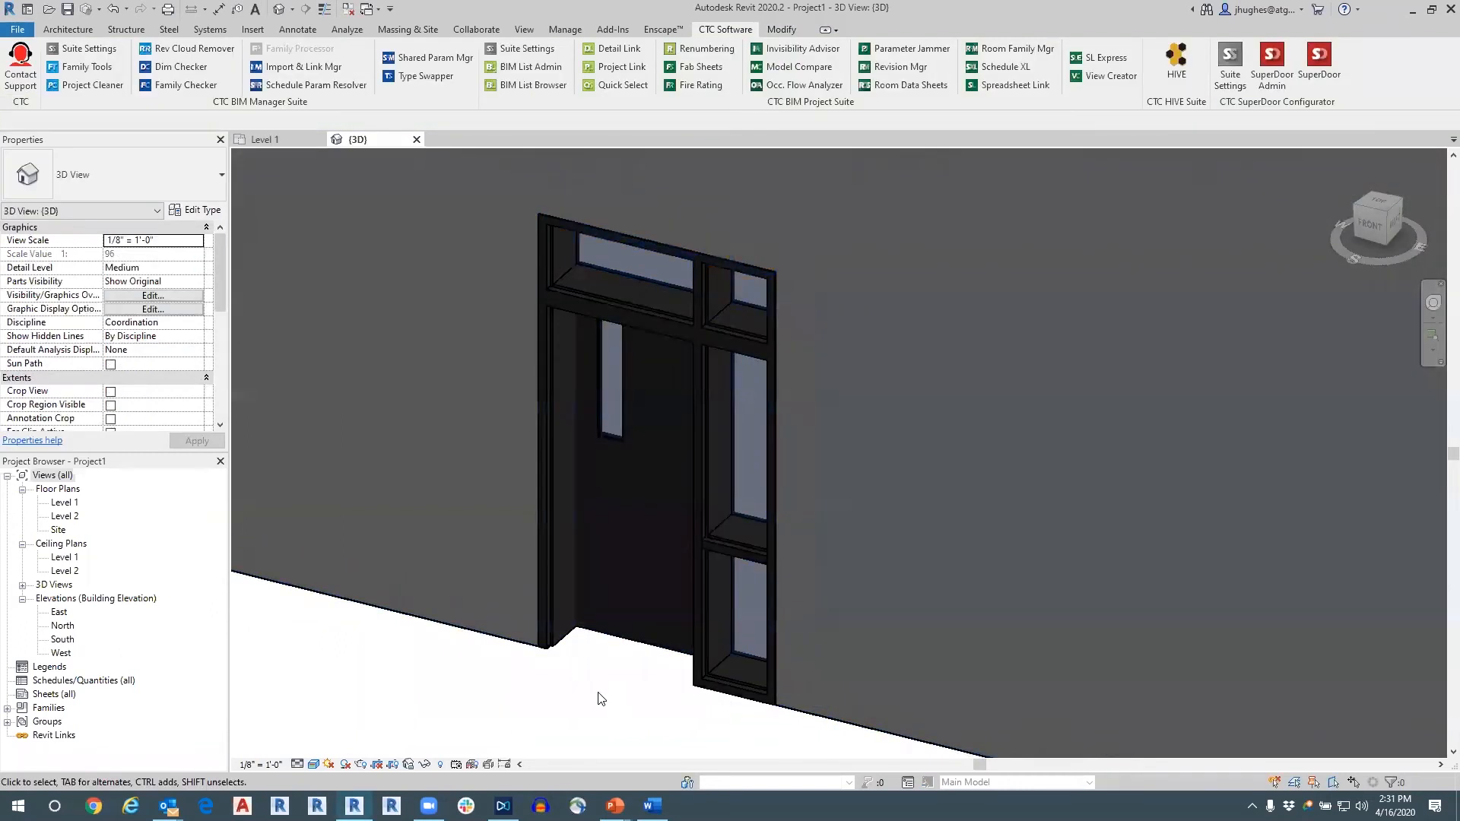
# Start a new SuperDoor configuration with the Sliding OX main door assembly and proceed to its door frame choices.
pyautogui.click(1313, 74)
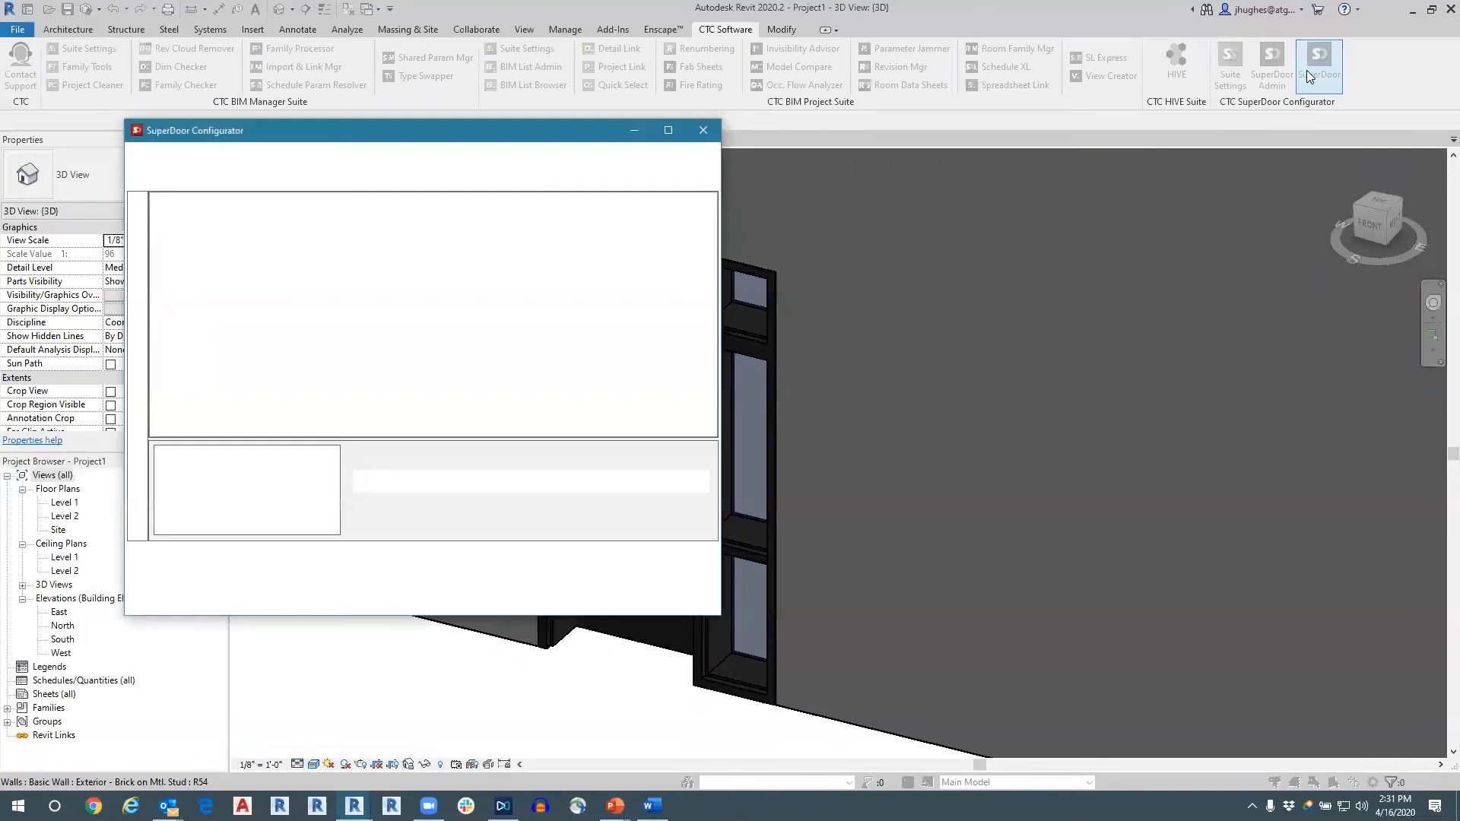
pyautogui.moveTo(579, 129); pyautogui.dragTo(603, 120)
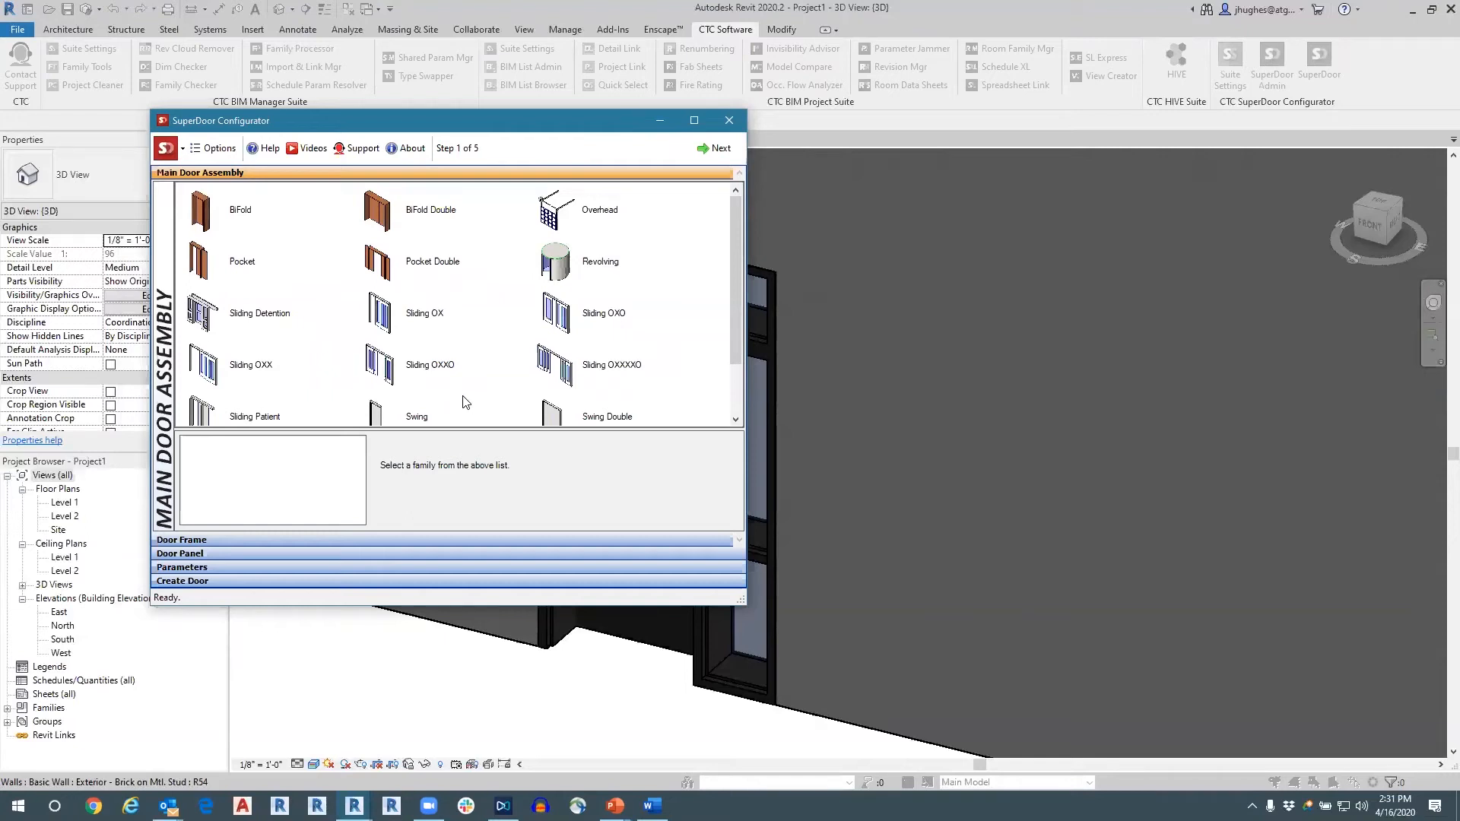
pyautogui.click(385, 542)
pyautogui.click(821, 404)
pyautogui.click(376, 318)
pyautogui.click(371, 540)
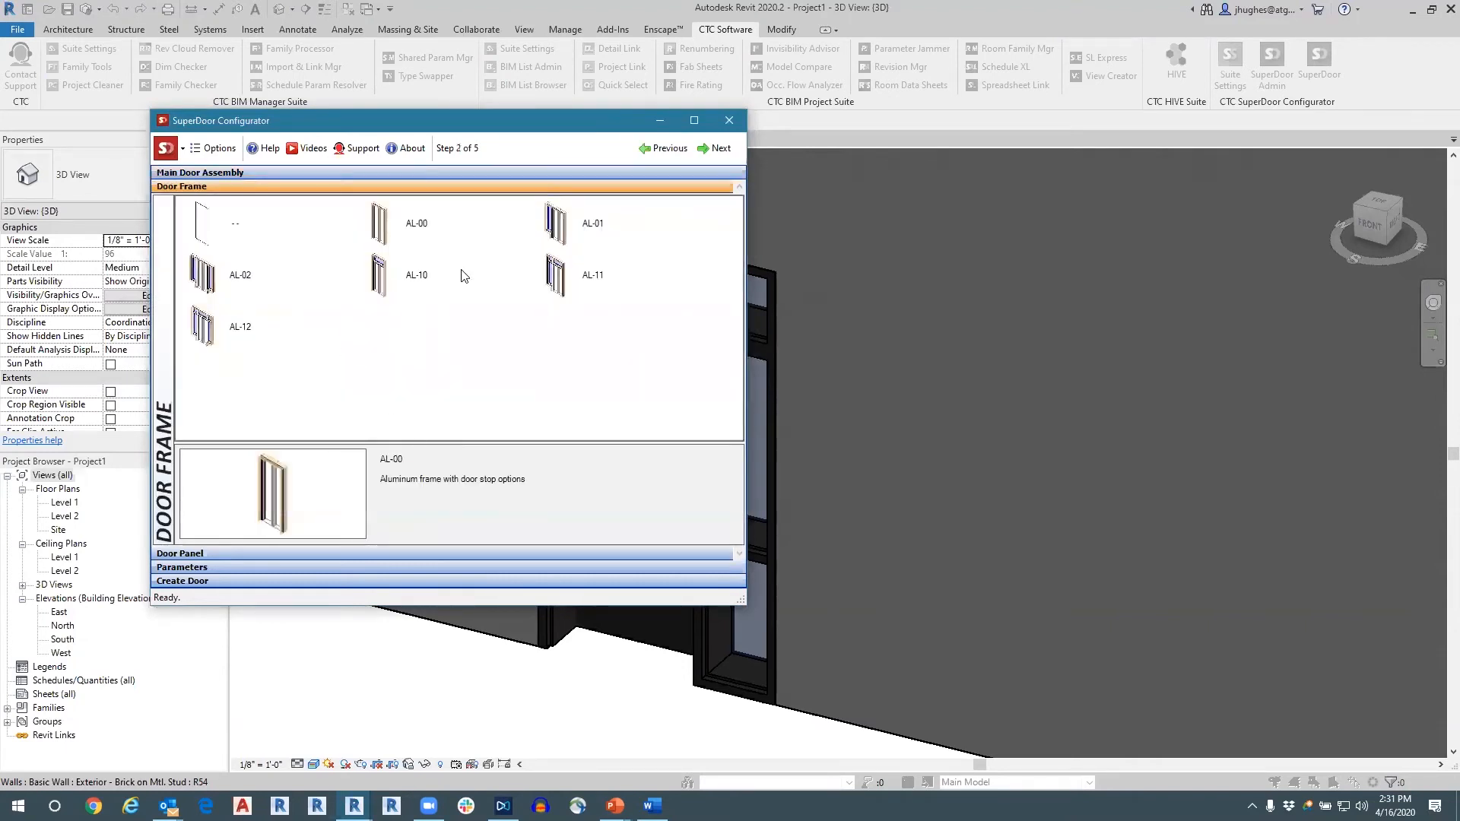
# Choose the AL-11 frame and HG3 panel for the Sliding OX door and go through its parameters to the Create Door stage.
pyautogui.click(557, 283)
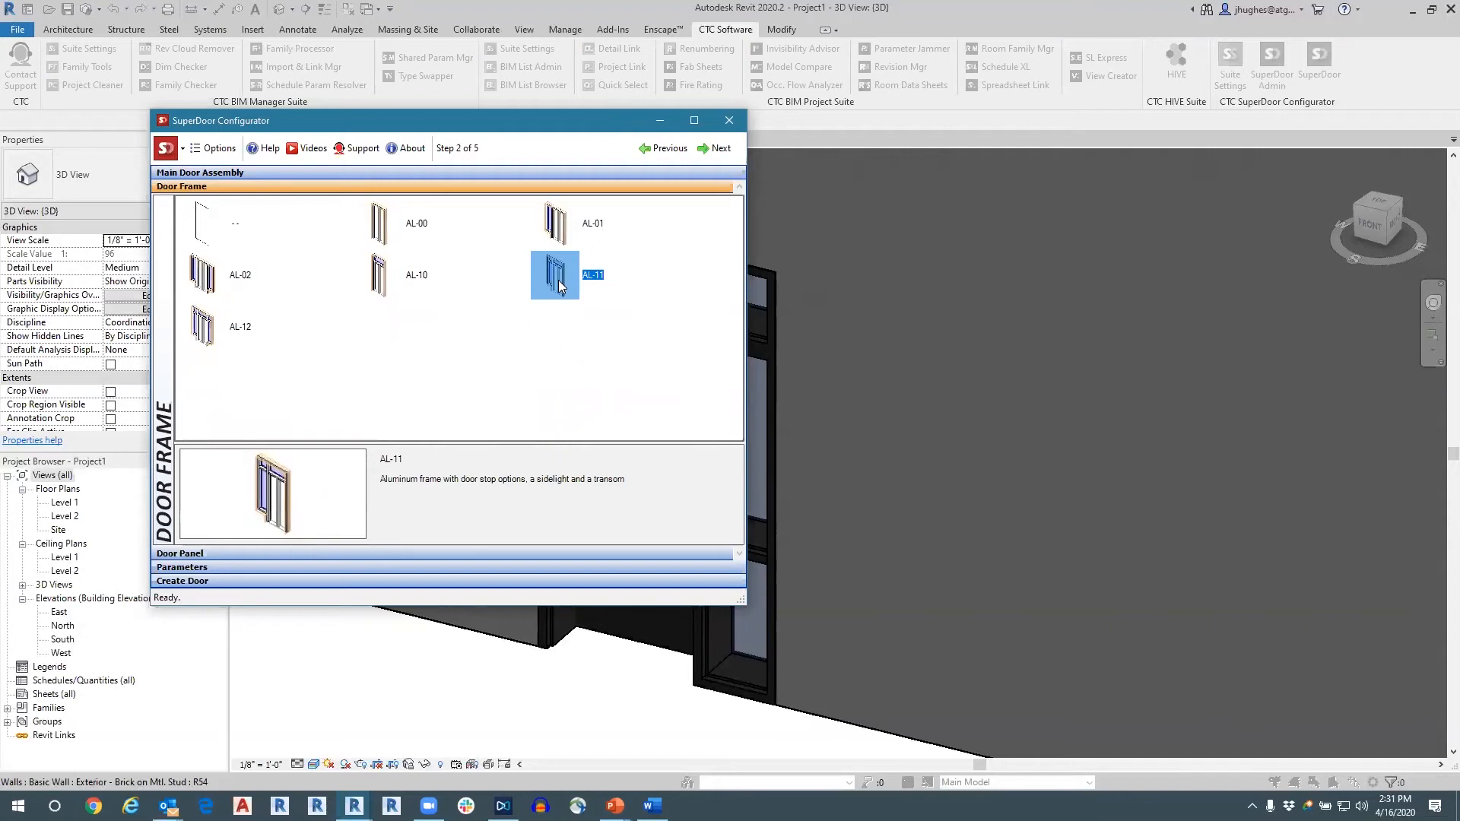
pyautogui.click(389, 552)
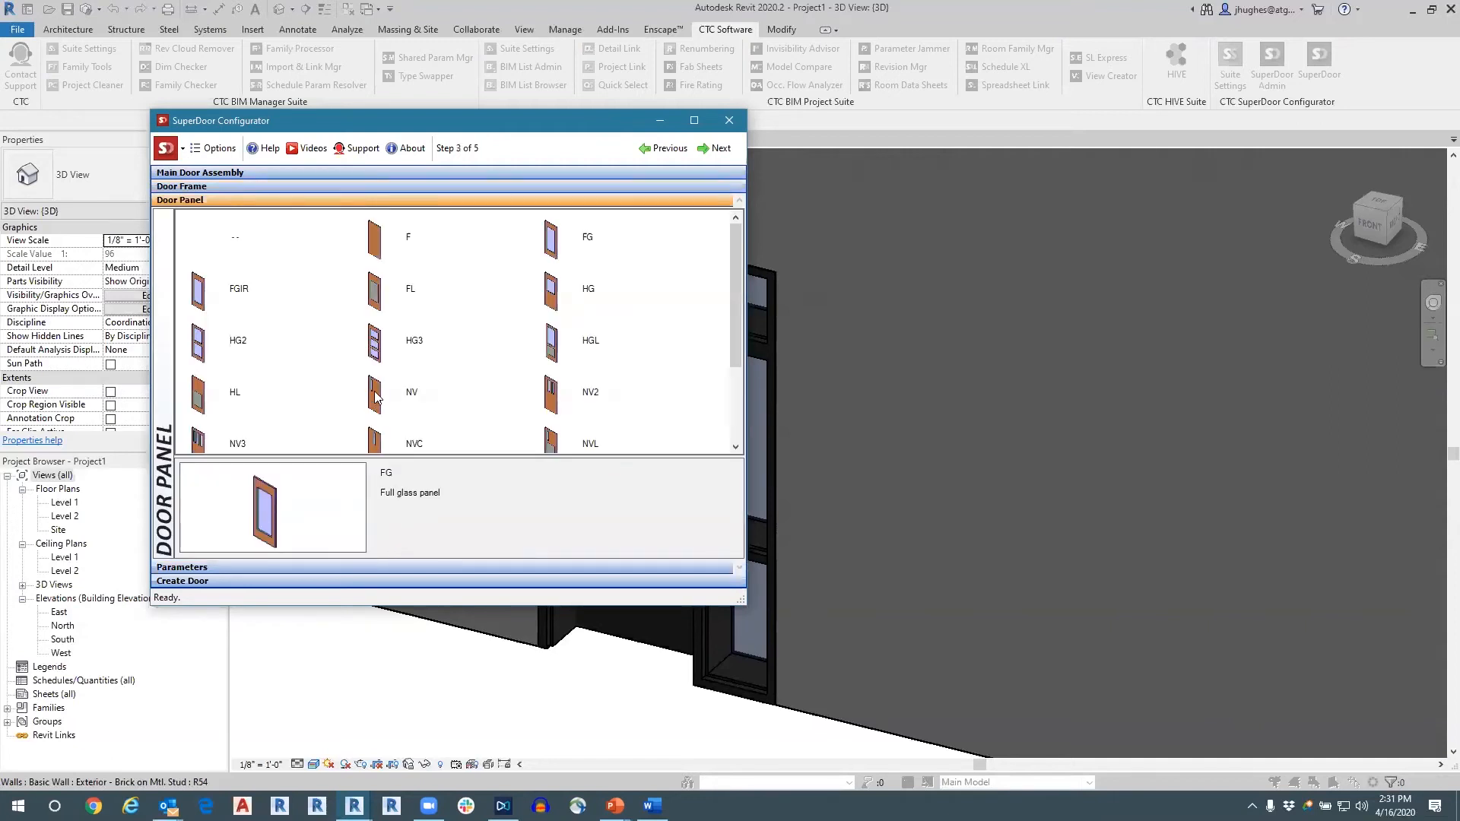
pyautogui.click(376, 343)
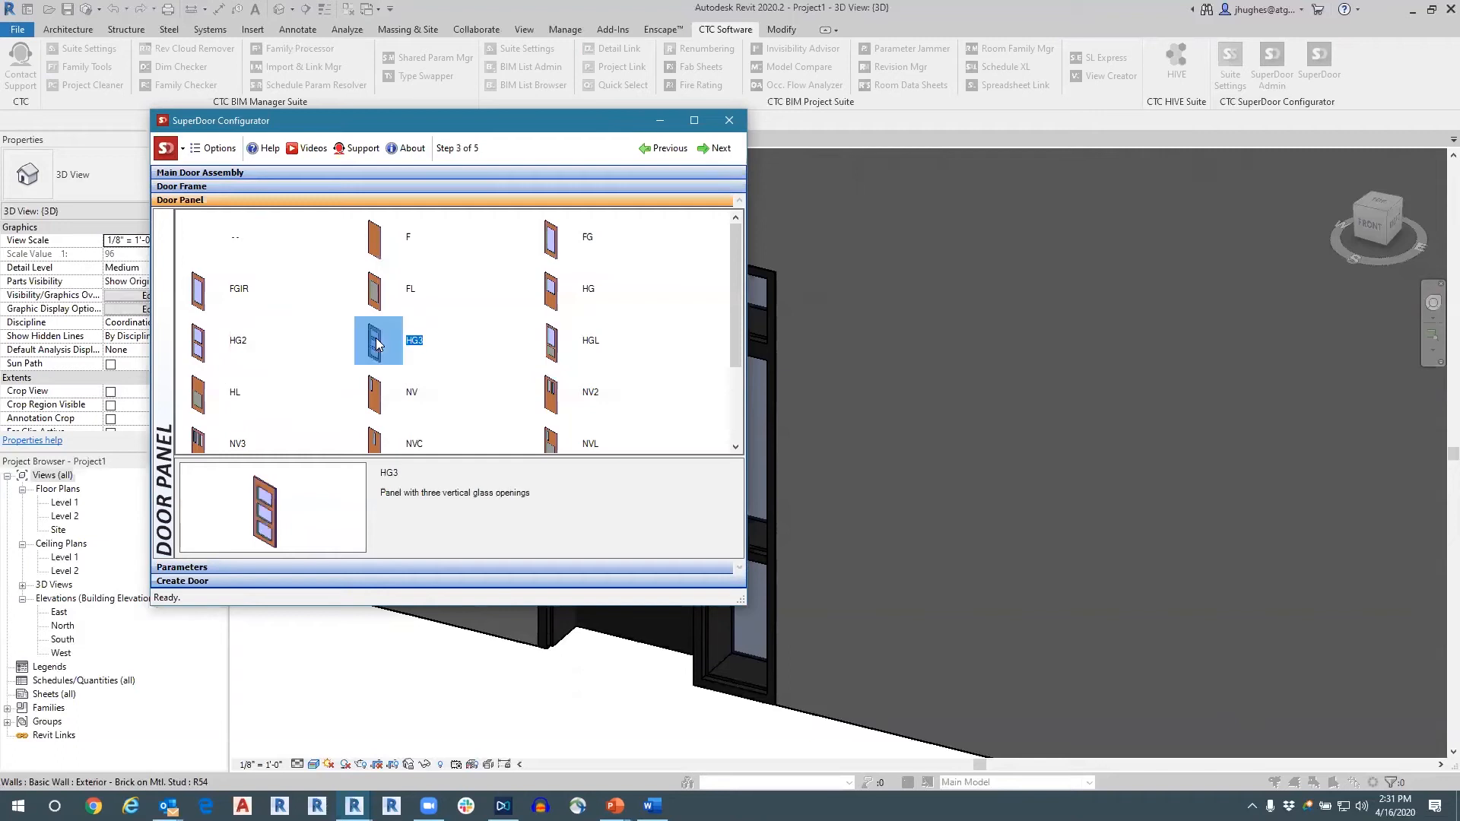
pyautogui.click(429, 567)
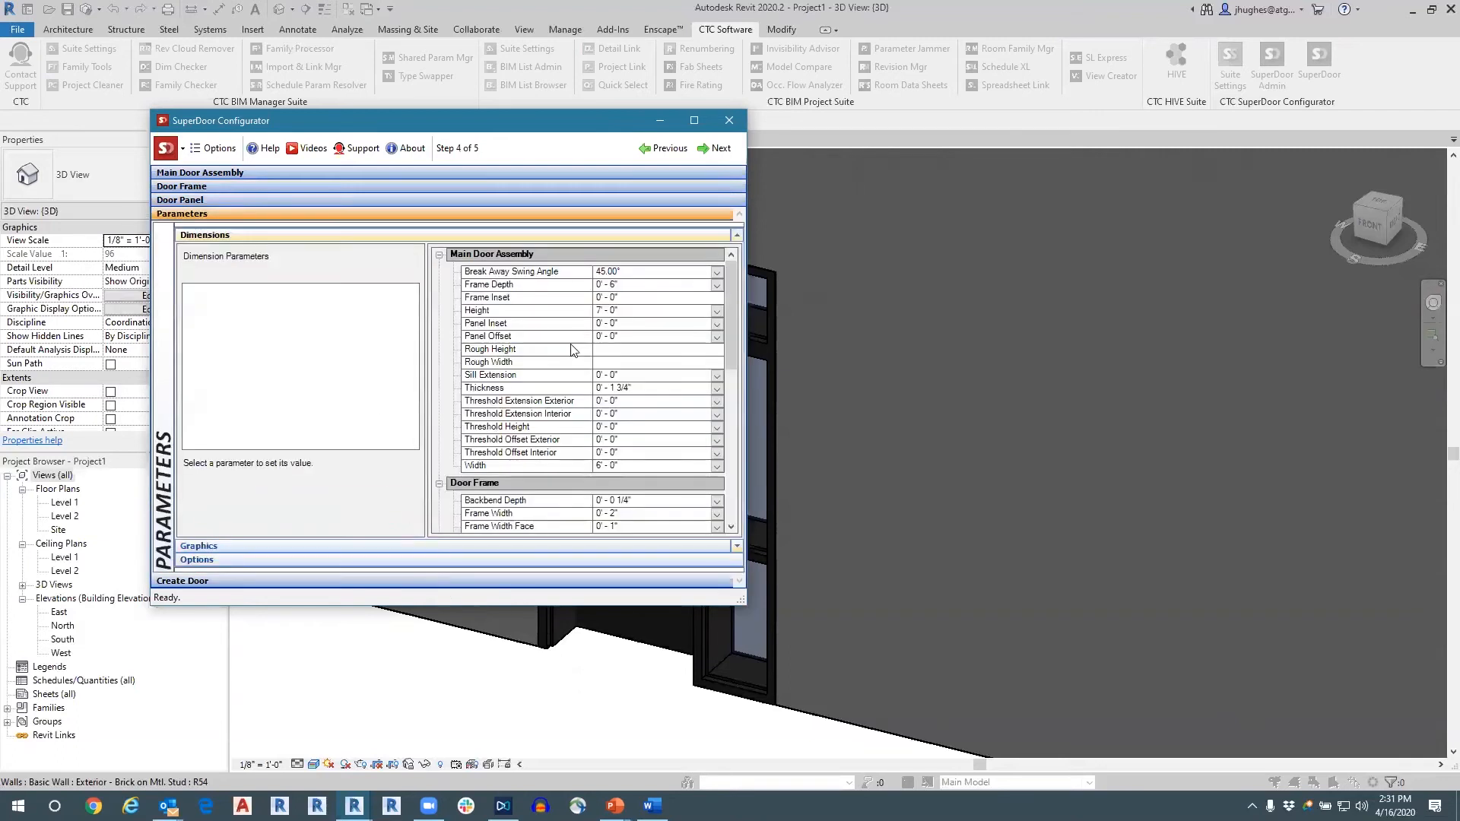
pyautogui.click(462, 548)
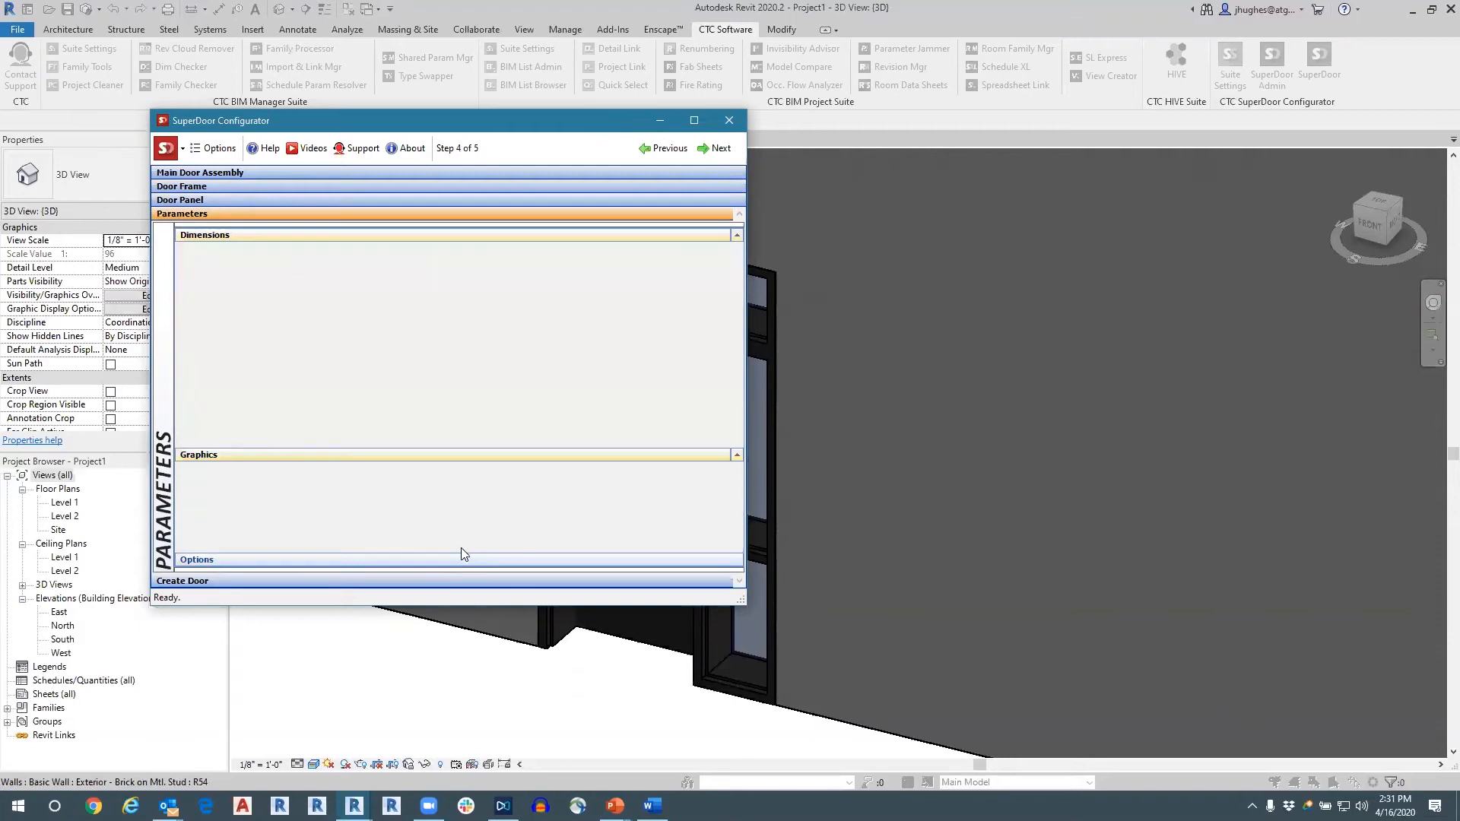
pyautogui.click(432, 581)
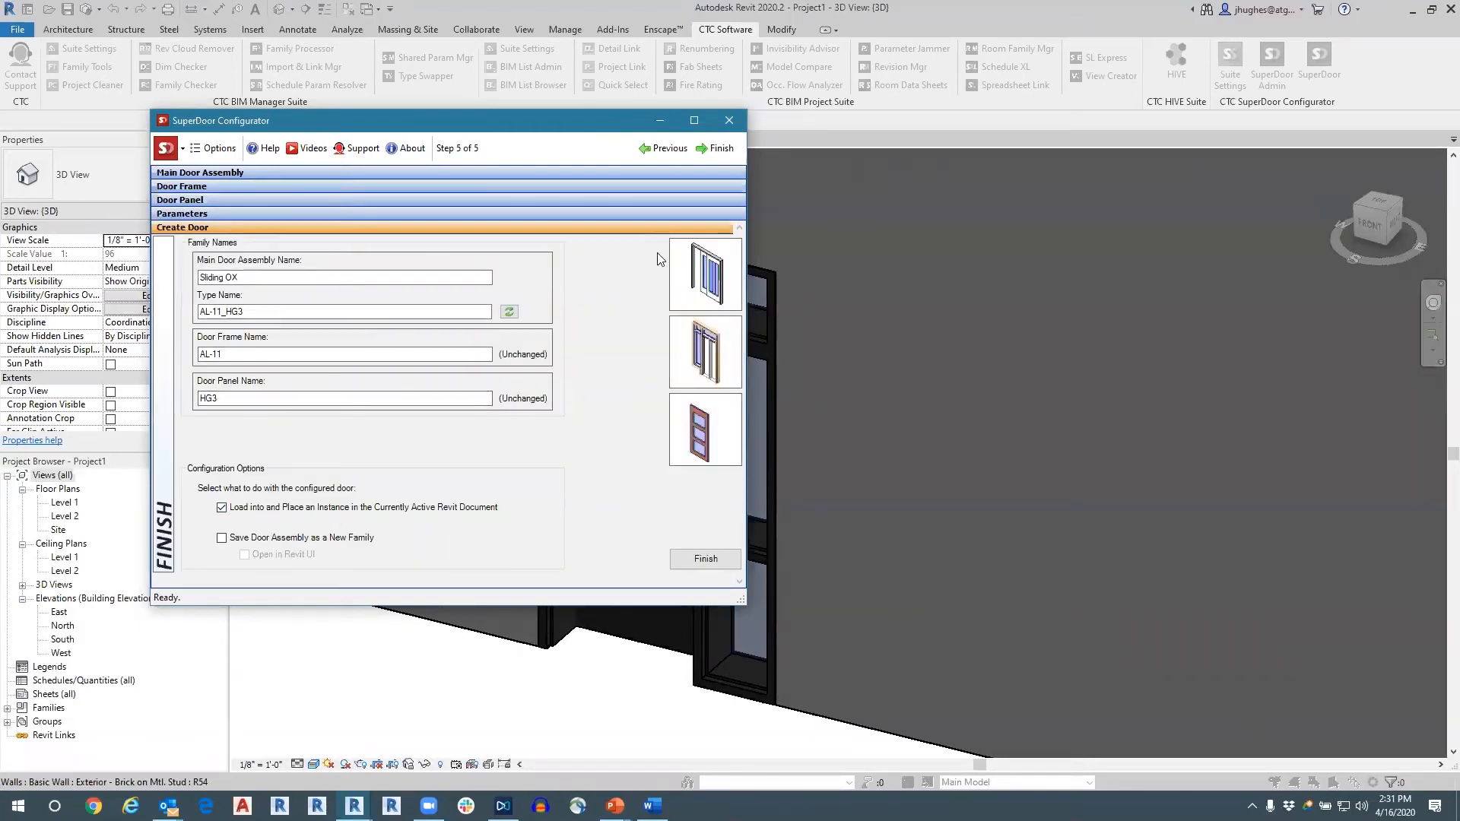
# Change the main door assembly to Overhead and choose the OHC frame.
pyautogui.click(440, 176)
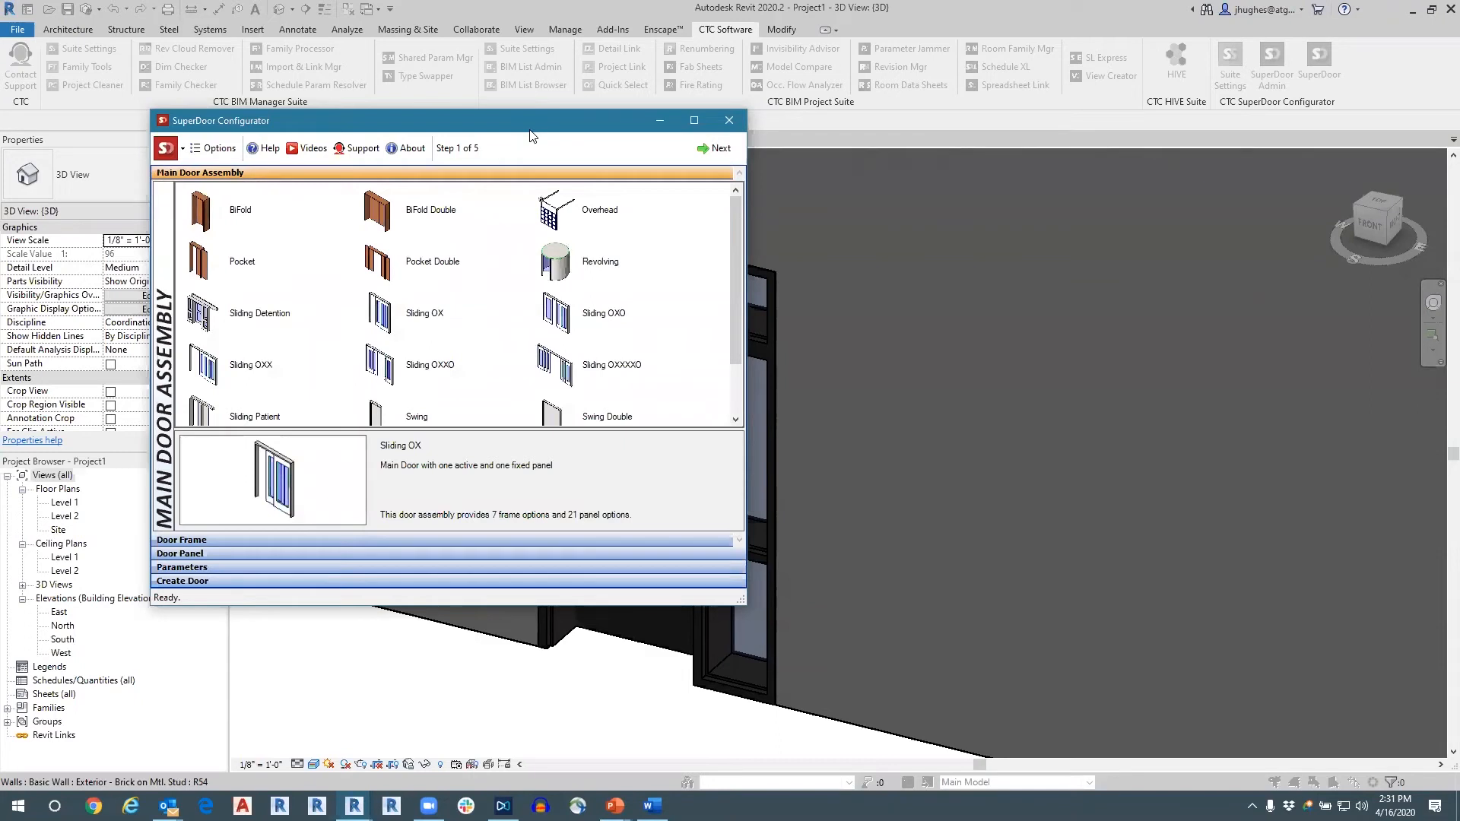
pyautogui.moveTo(530, 131); pyautogui.dragTo(521, 210)
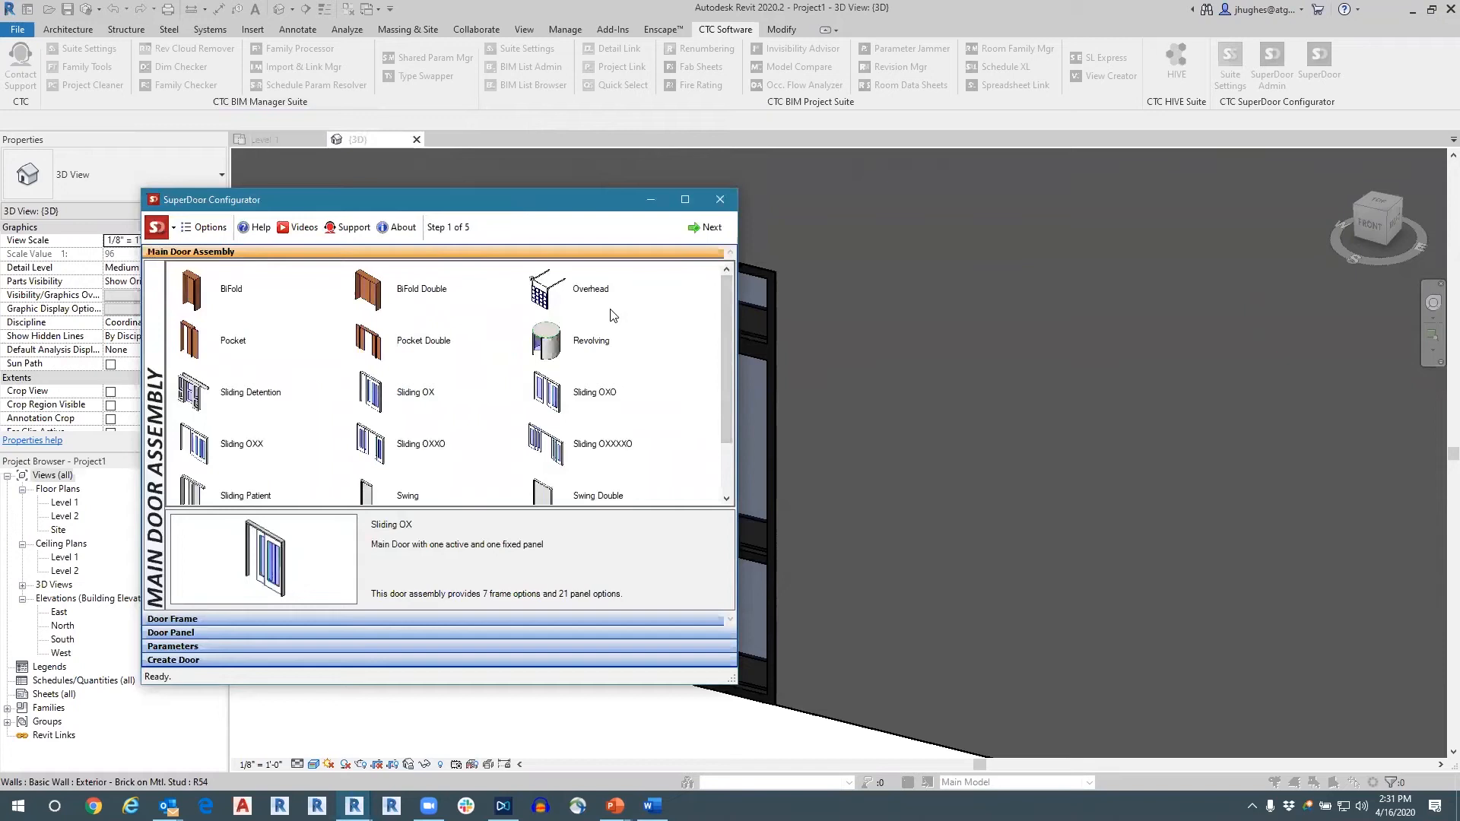
pyautogui.click(542, 297)
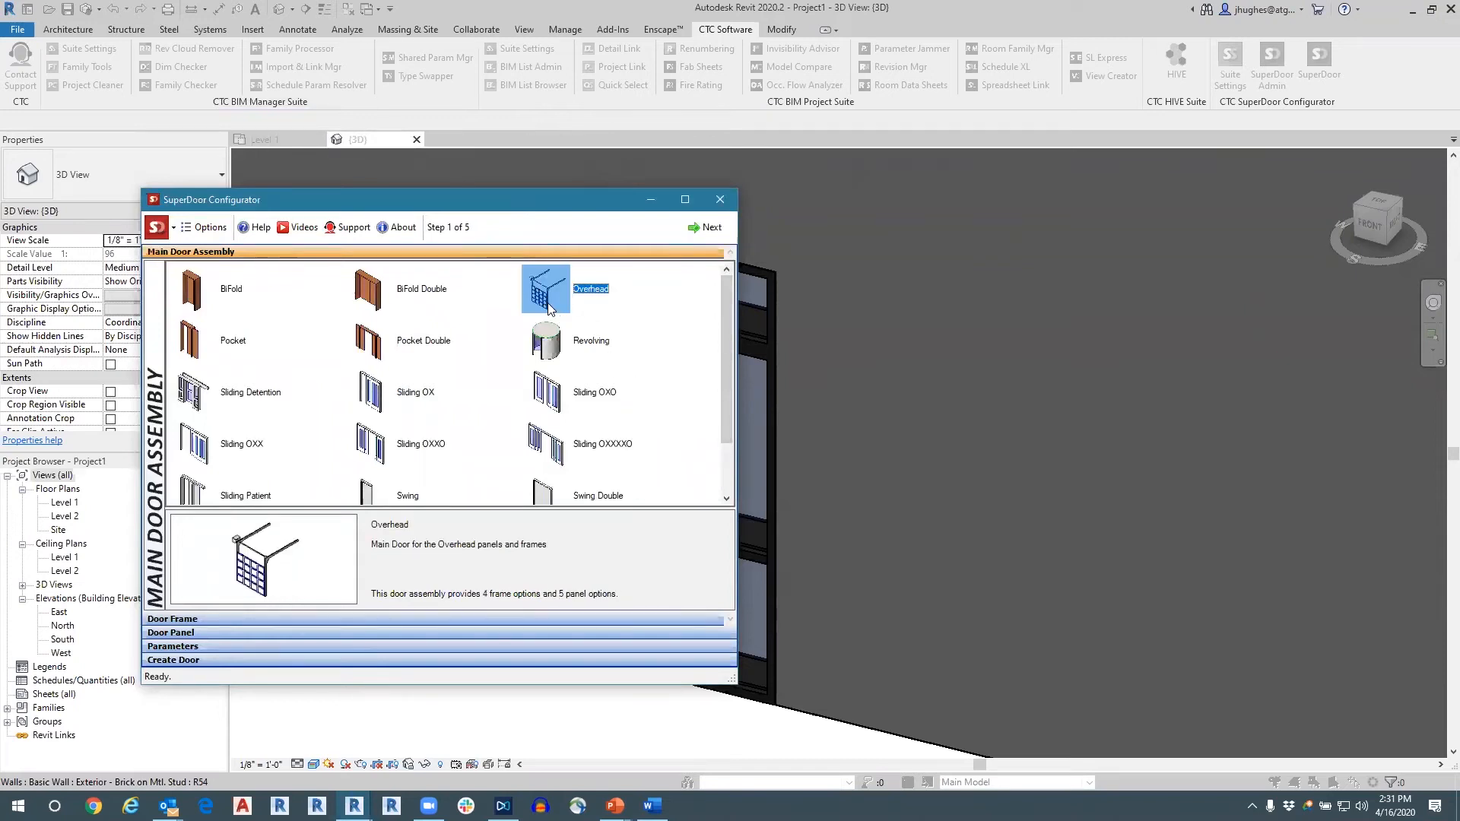
pyautogui.click(703, 228)
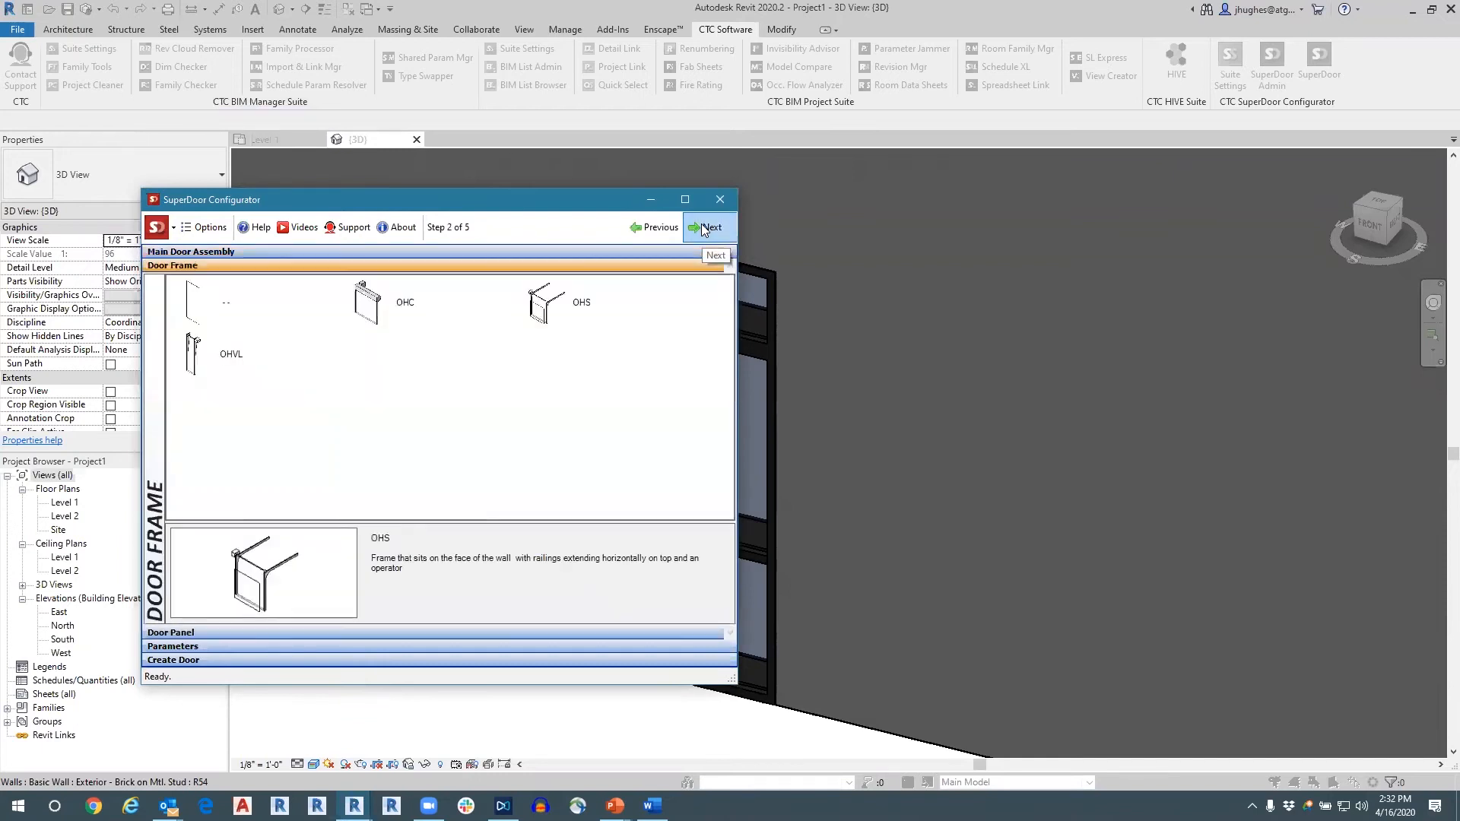
pyautogui.click(367, 305)
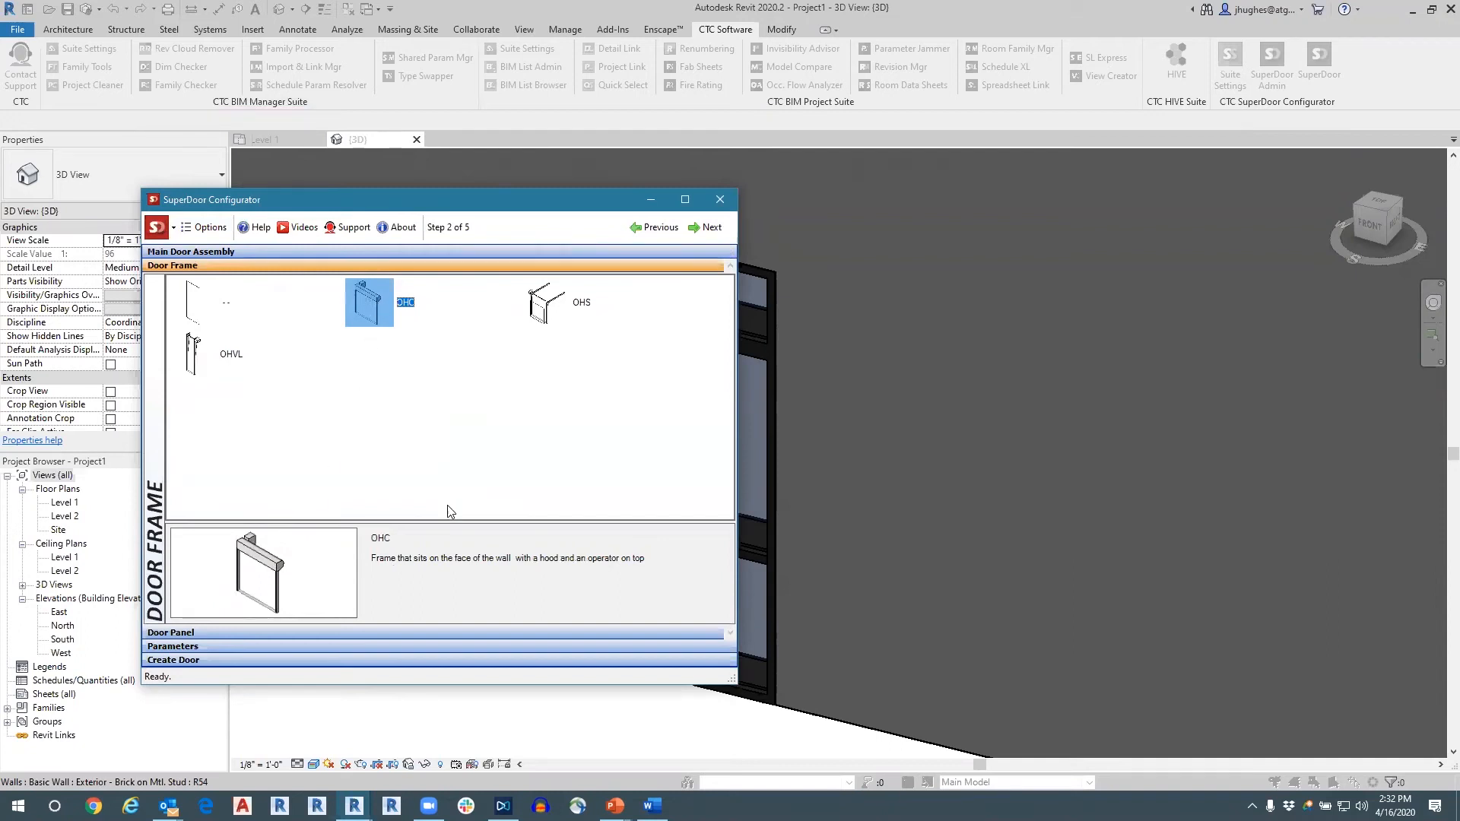
# Compare the placeholder, OHCG and OHCS panels for the overhead door and choose the OHCG grille panel.
pyautogui.click(468, 632)
pyautogui.click(369, 315)
pyautogui.click(280, 322)
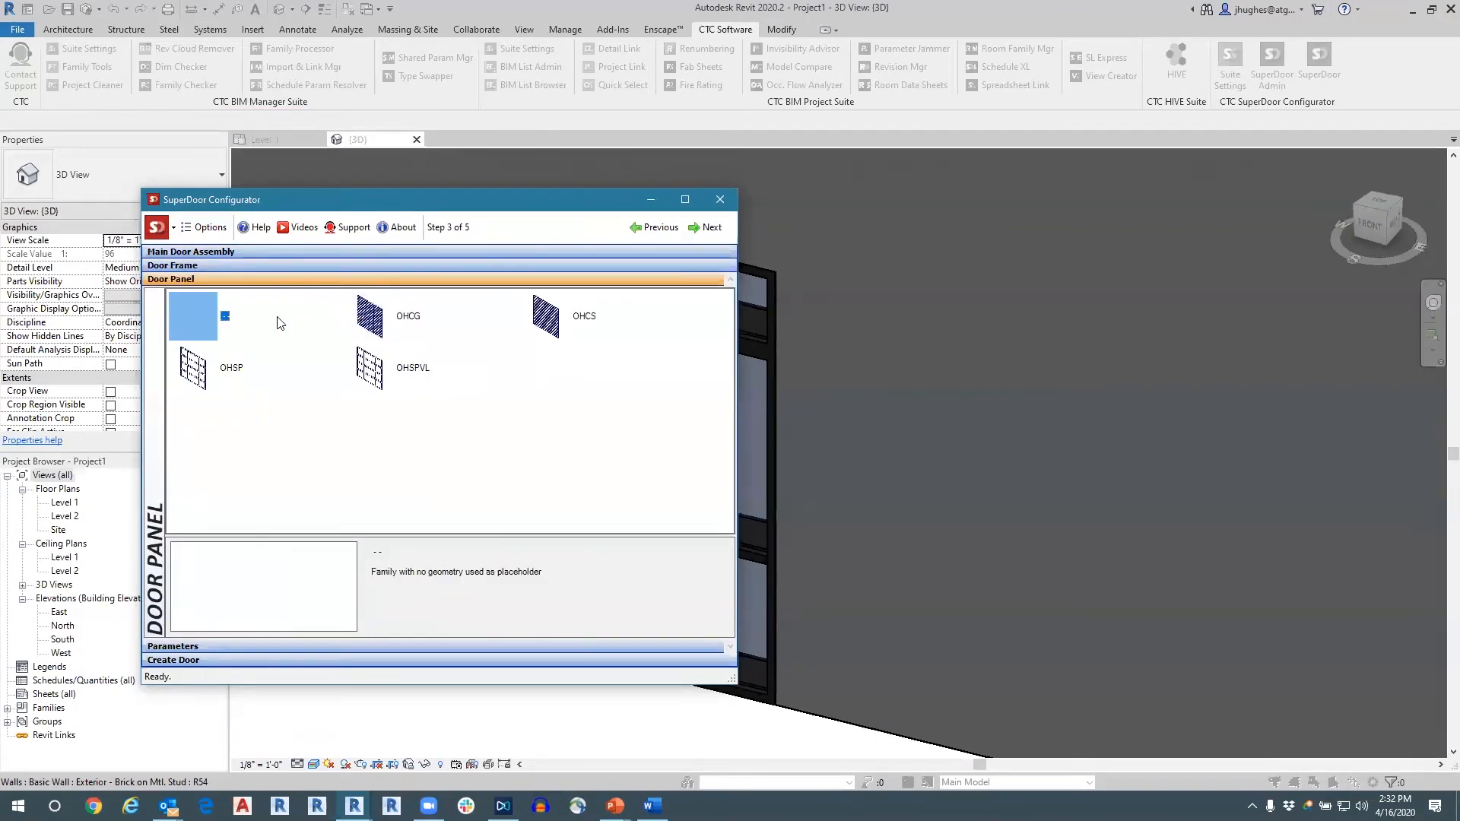
pyautogui.click(381, 328)
pyautogui.click(197, 323)
pyautogui.click(377, 319)
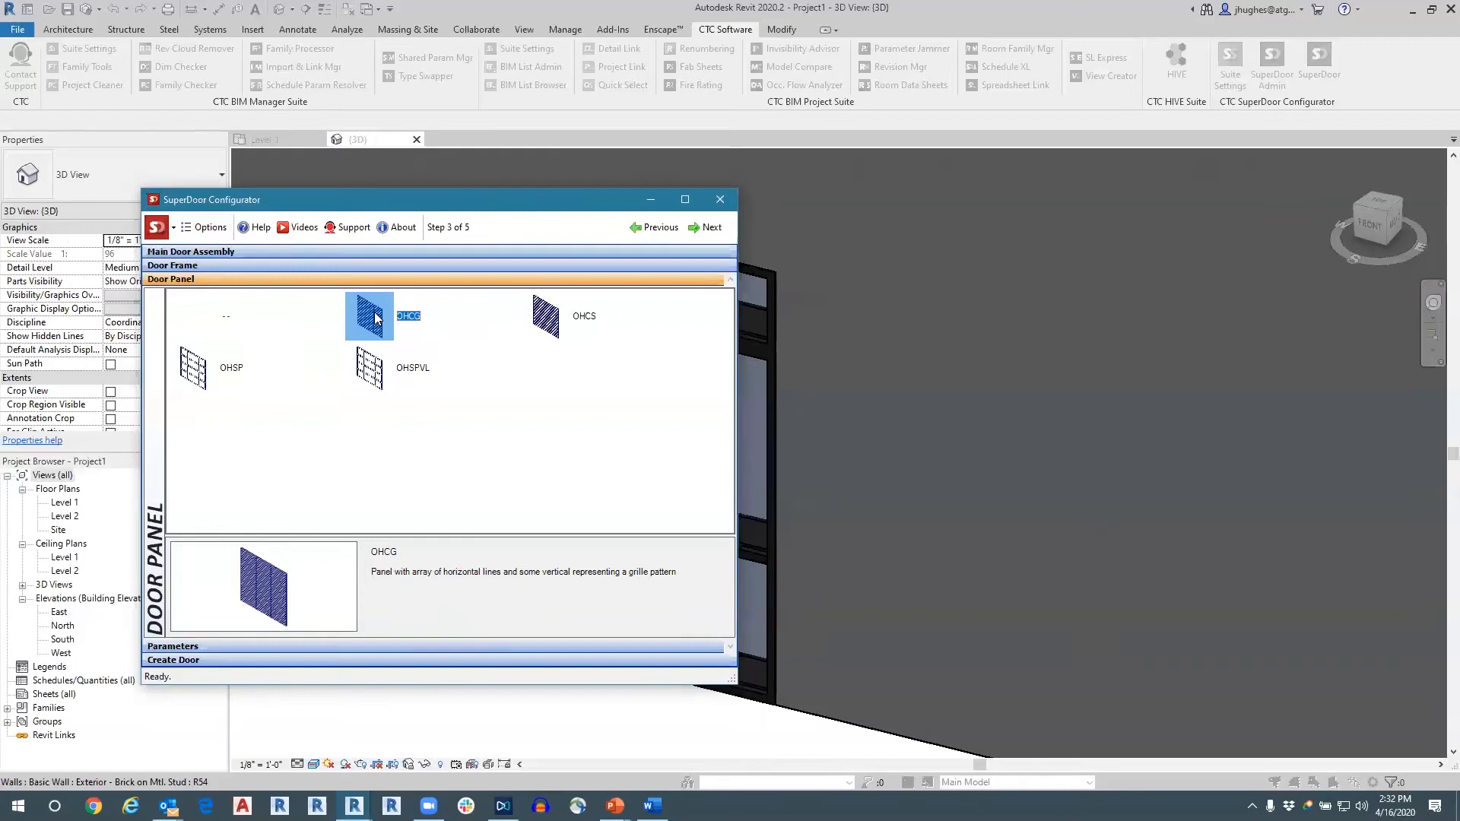
pyautogui.click(543, 313)
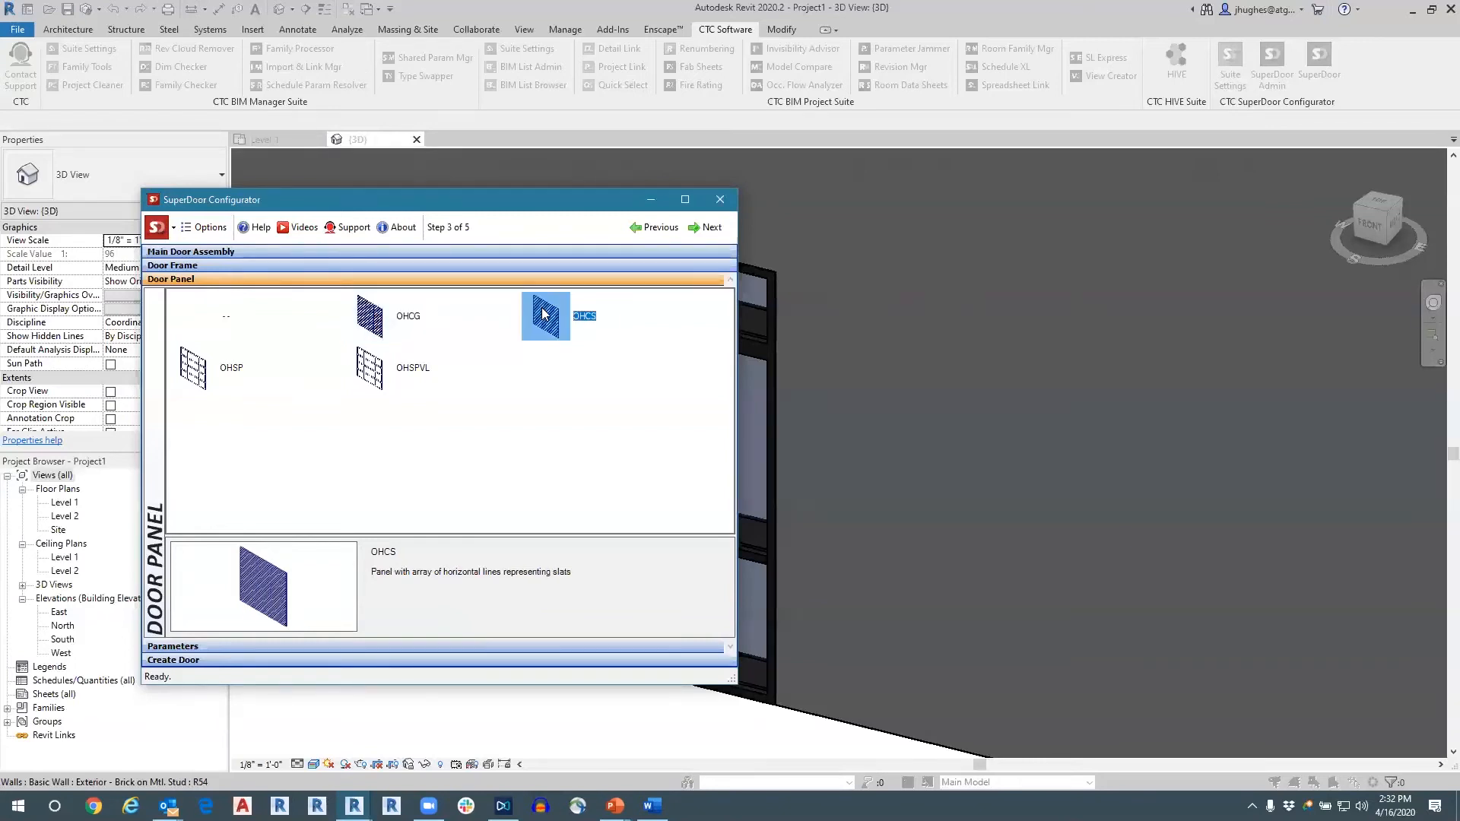
pyautogui.click(371, 322)
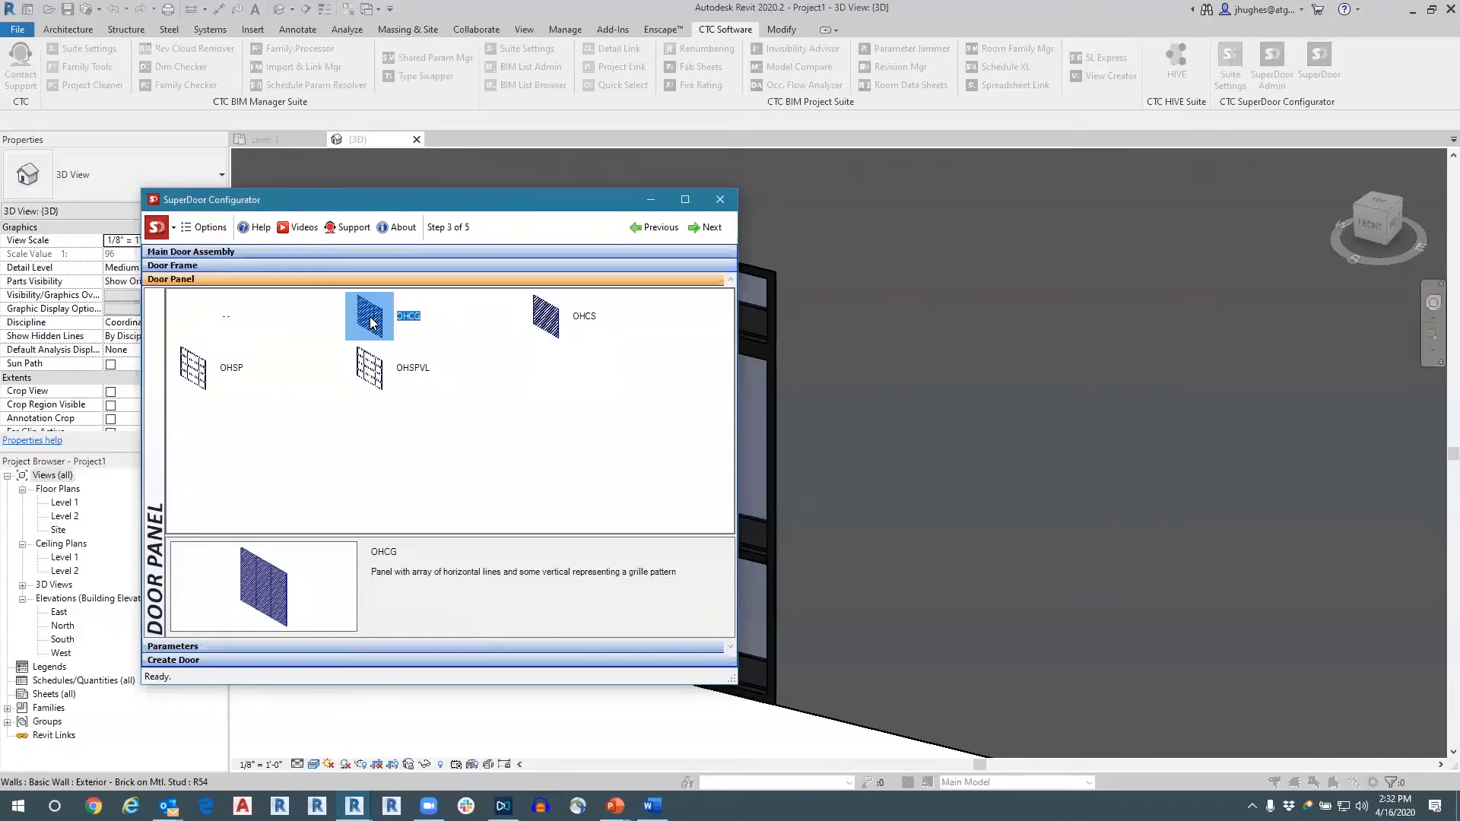
# Review the overhead door's dimension parameters, including Frame Depth, and set the main door assembly's Width to 12.
pyautogui.click(414, 646)
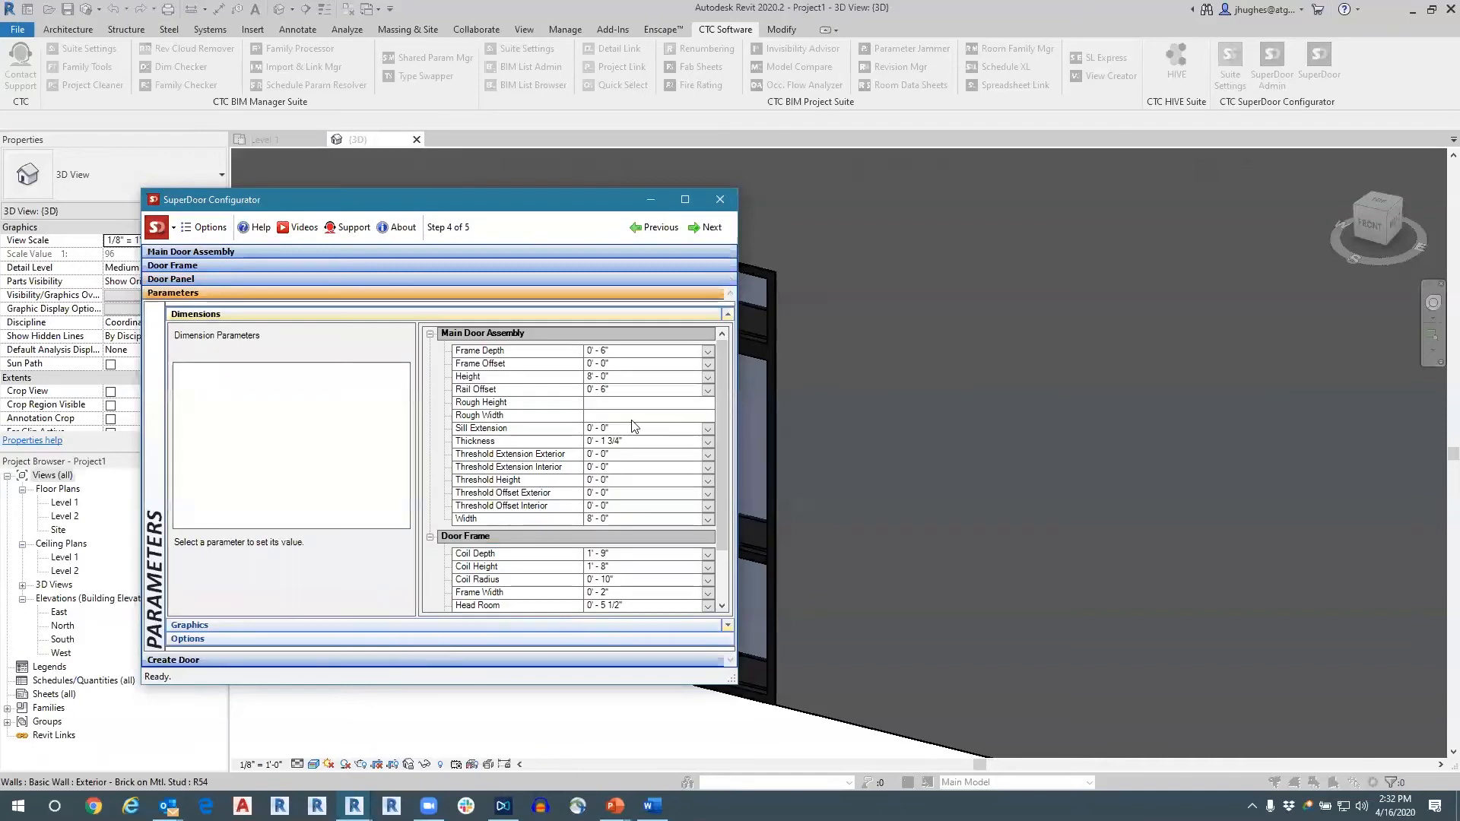
pyautogui.scroll(-1, 633, 426)
pyautogui.scroll(1, 629, 427)
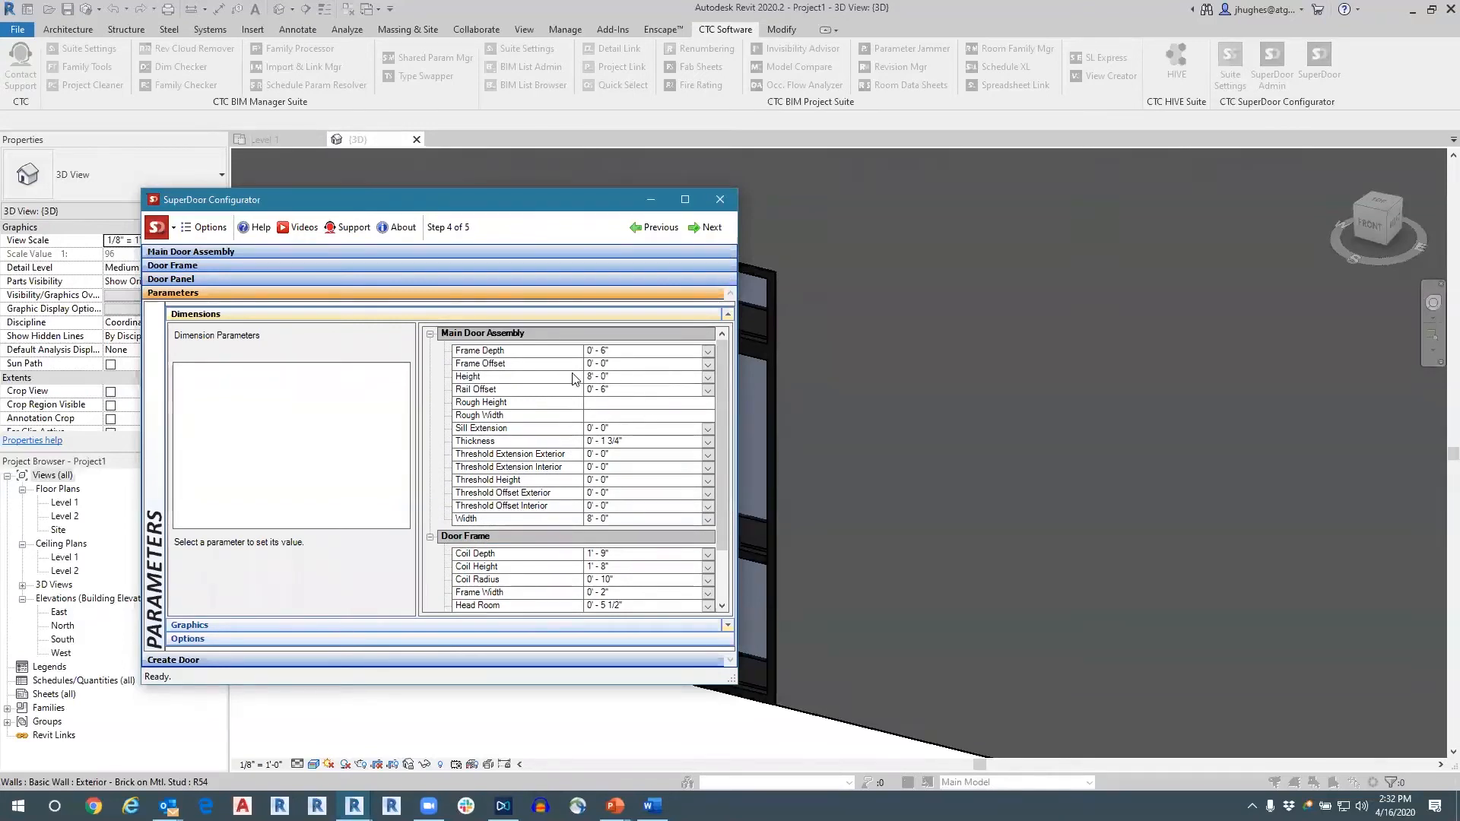
pyautogui.click(495, 354)
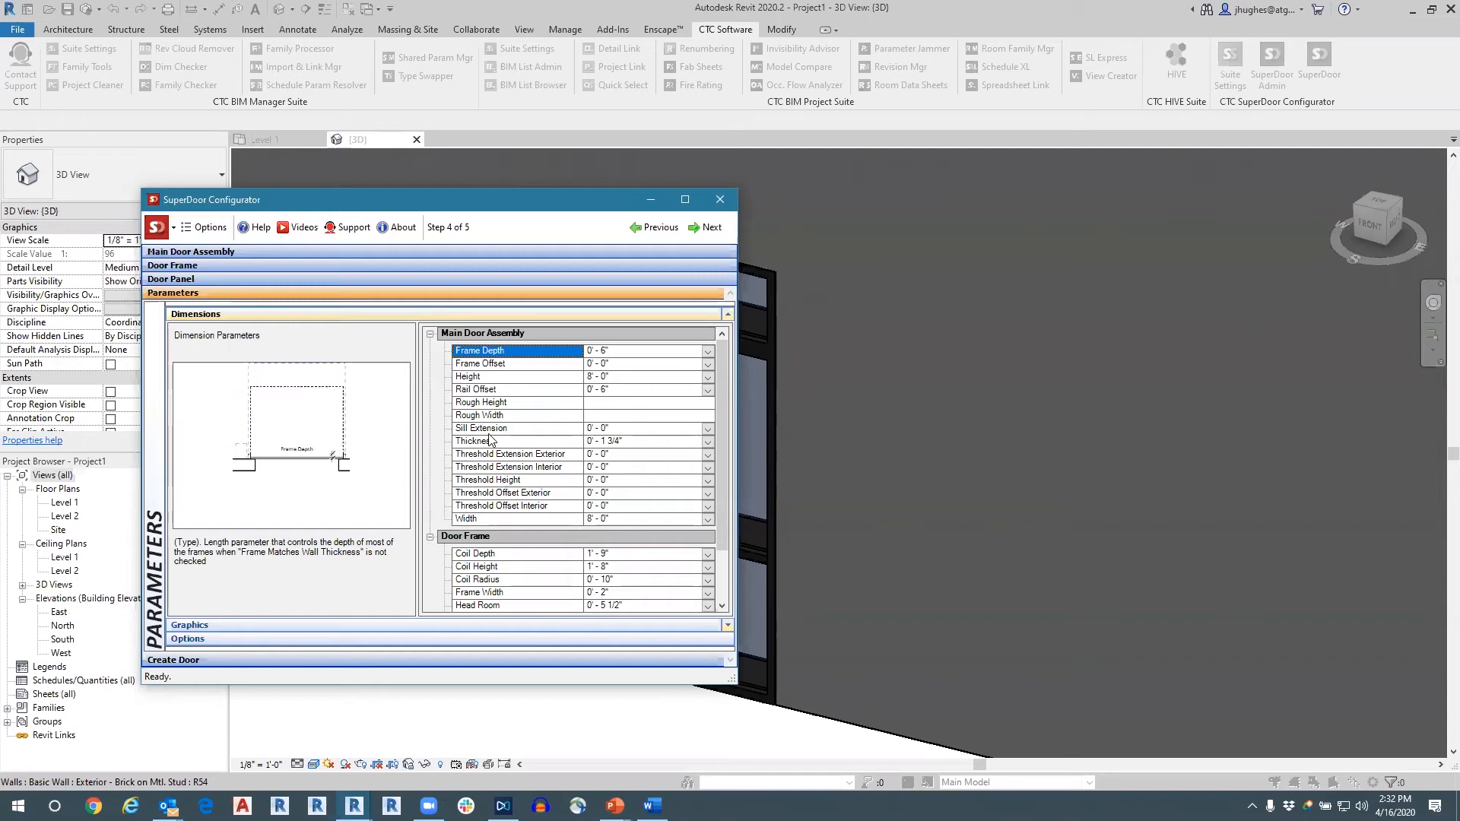
pyautogui.scroll(-1, 564, 466)
pyautogui.scroll(1, 564, 465)
pyautogui.click(523, 519)
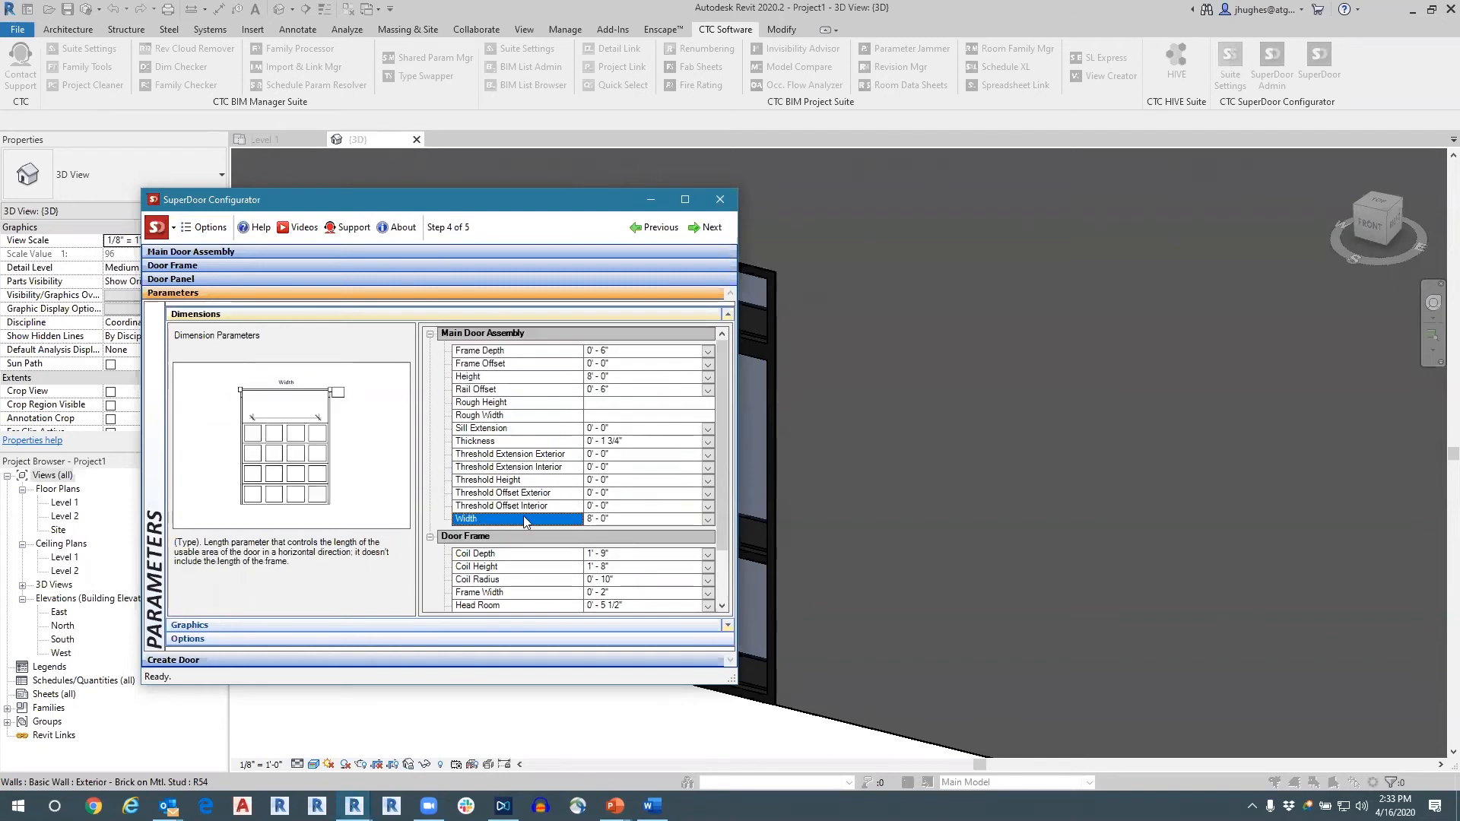
pyautogui.click(616, 517)
pyautogui.moveTo(575, 518); pyautogui.dragTo(530, 517)
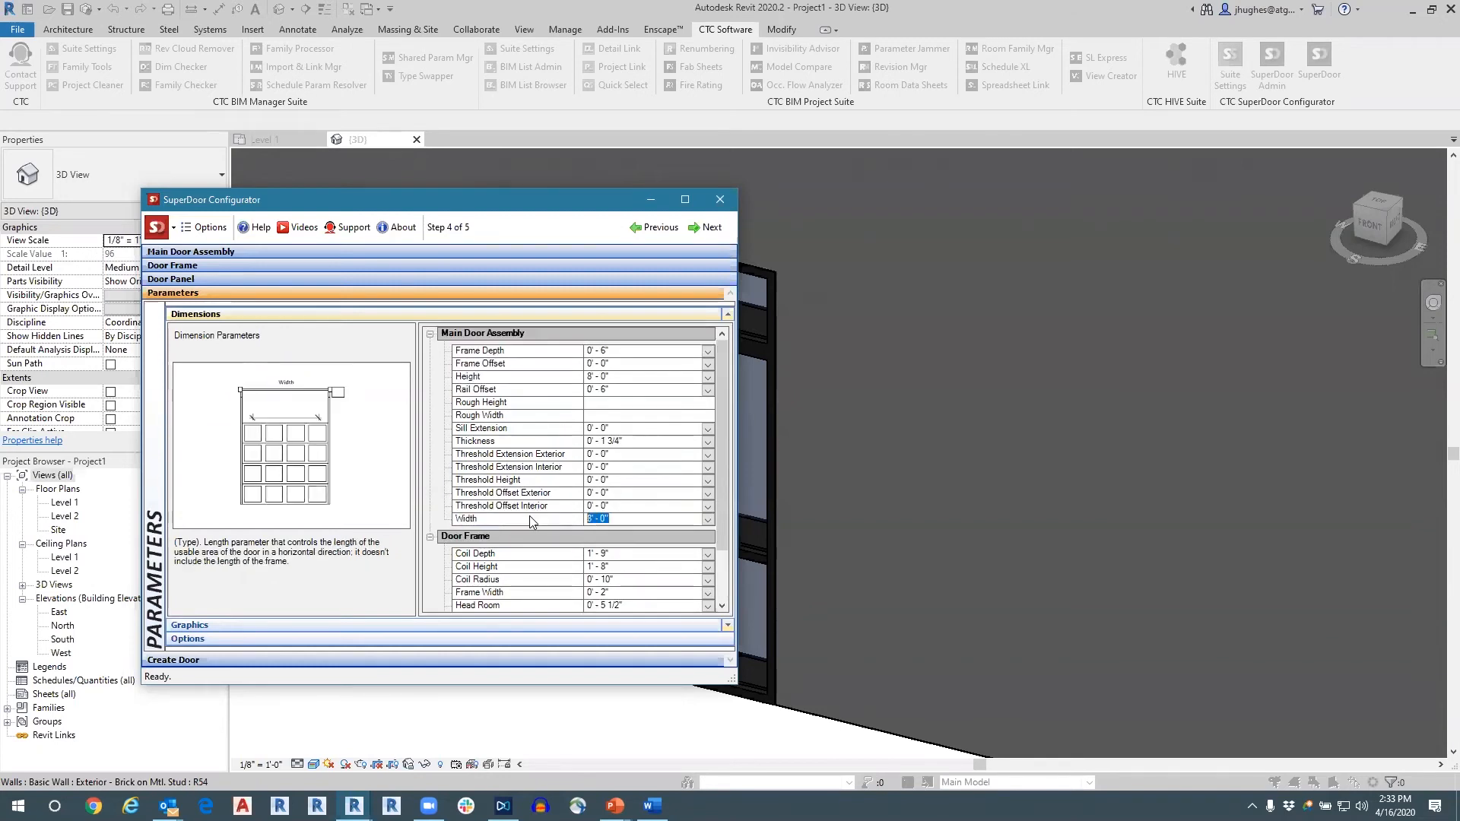
pyautogui.write('12')
# Proceed to the Create Door stage and add Main Door Assembly: Width to the type name parameters in the configurator options.
pyautogui.click(383, 663)
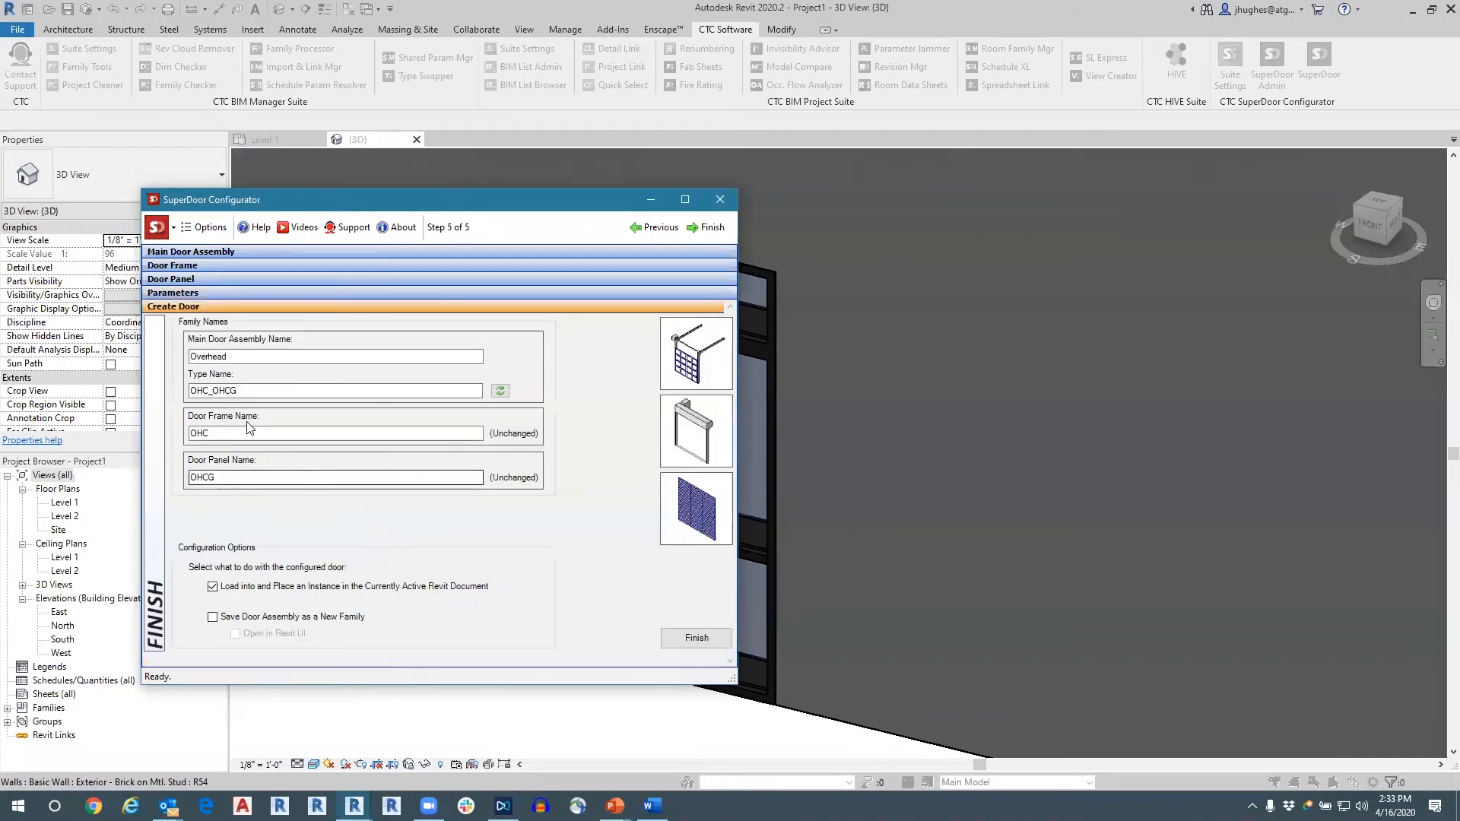
pyautogui.click(205, 391)
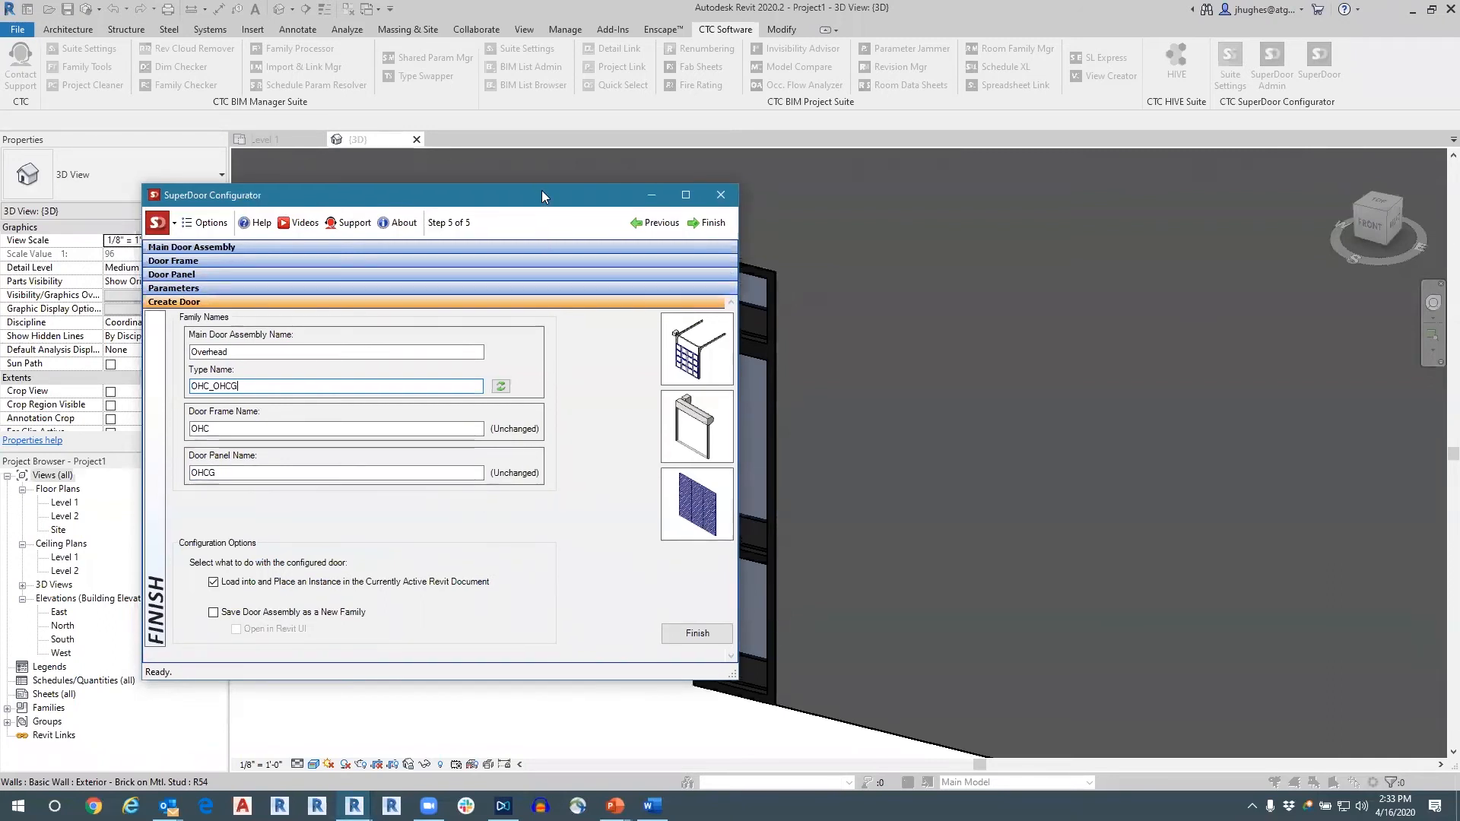
pyautogui.moveTo(542, 191); pyautogui.dragTo(537, 109)
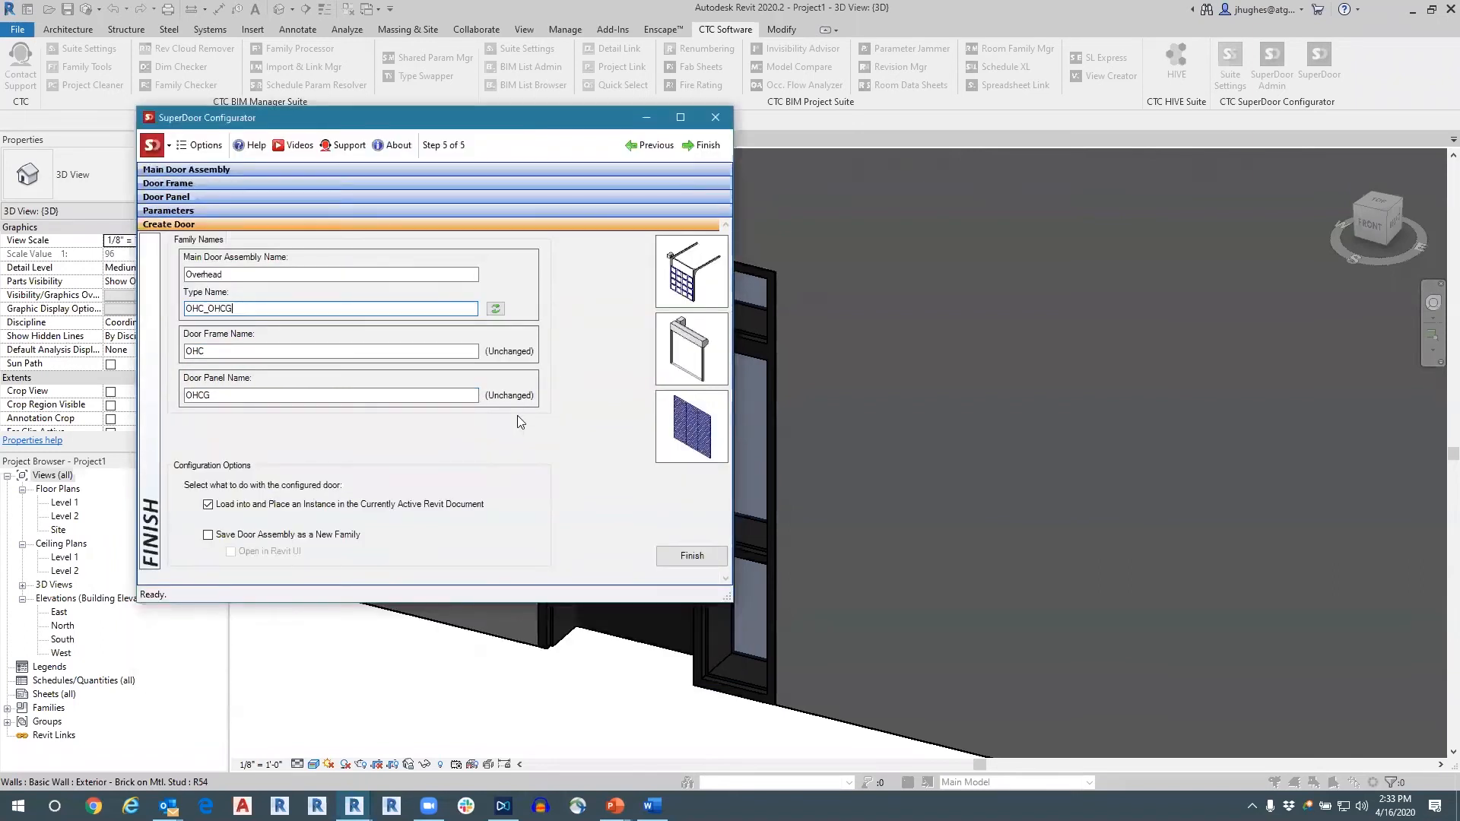
pyautogui.click(206, 145)
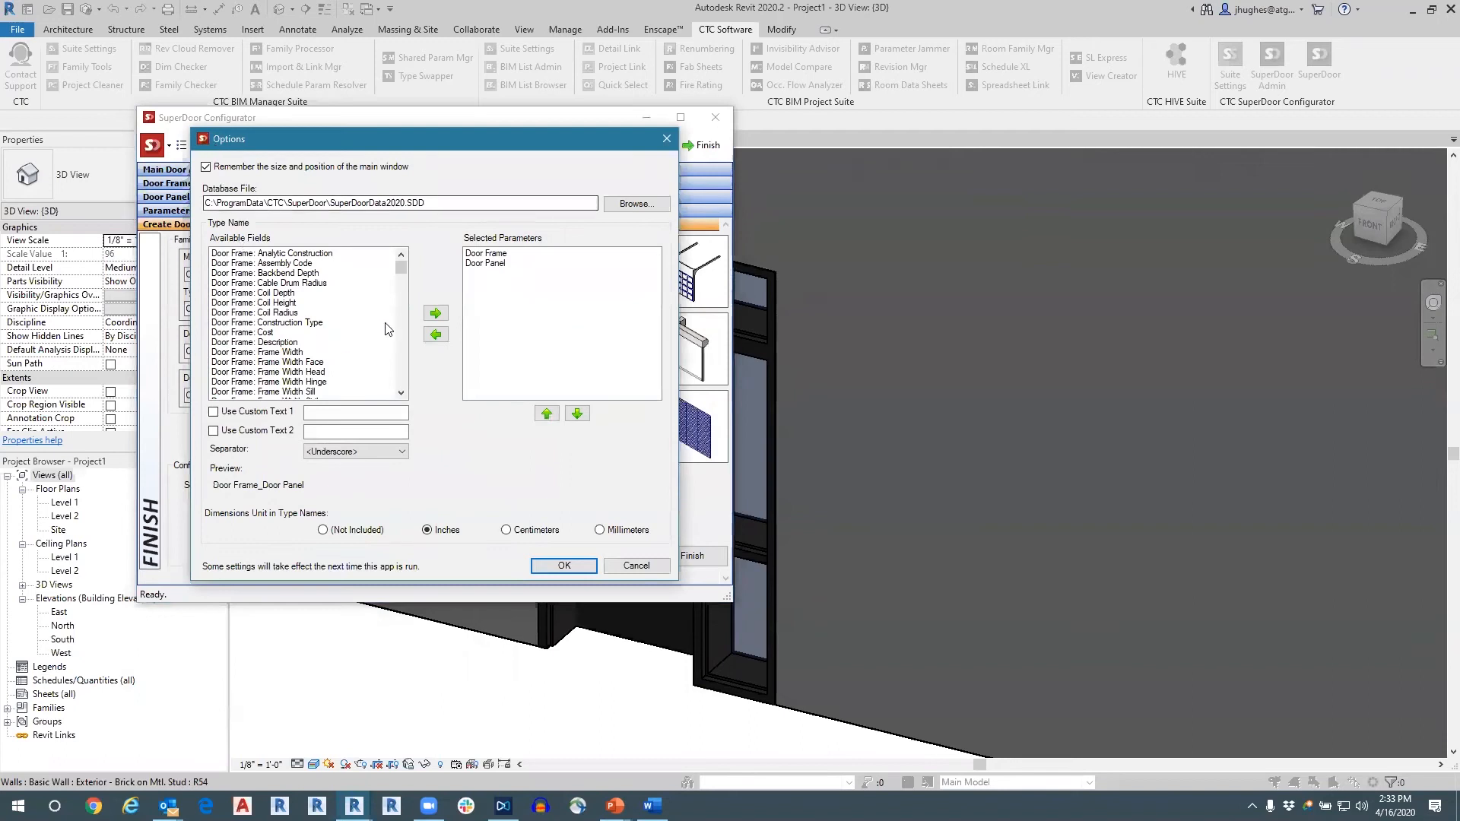
pyautogui.moveTo(396, 278); pyautogui.dragTo(397, 391)
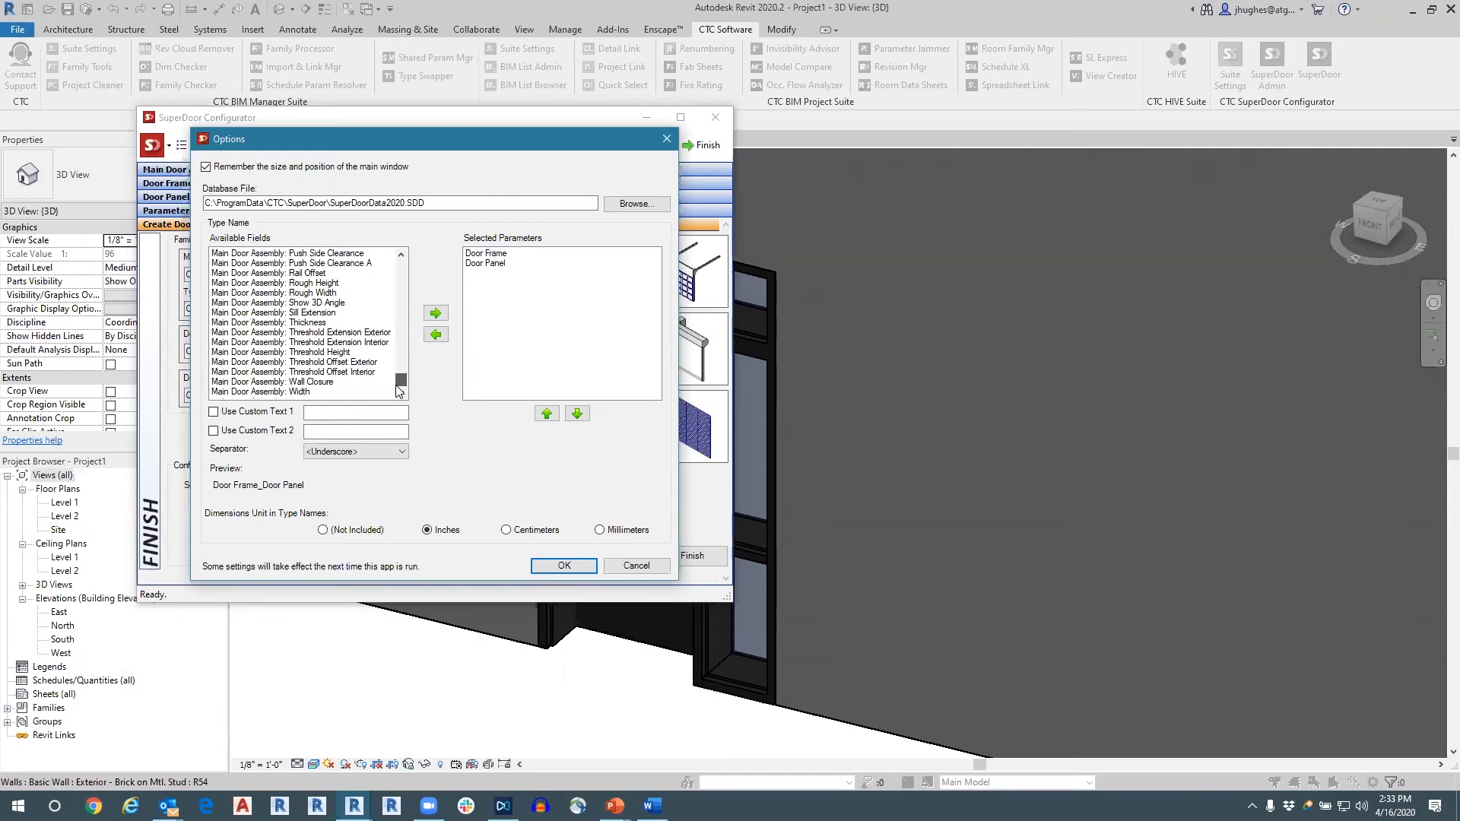
pyautogui.click(304, 391)
pyautogui.click(437, 313)
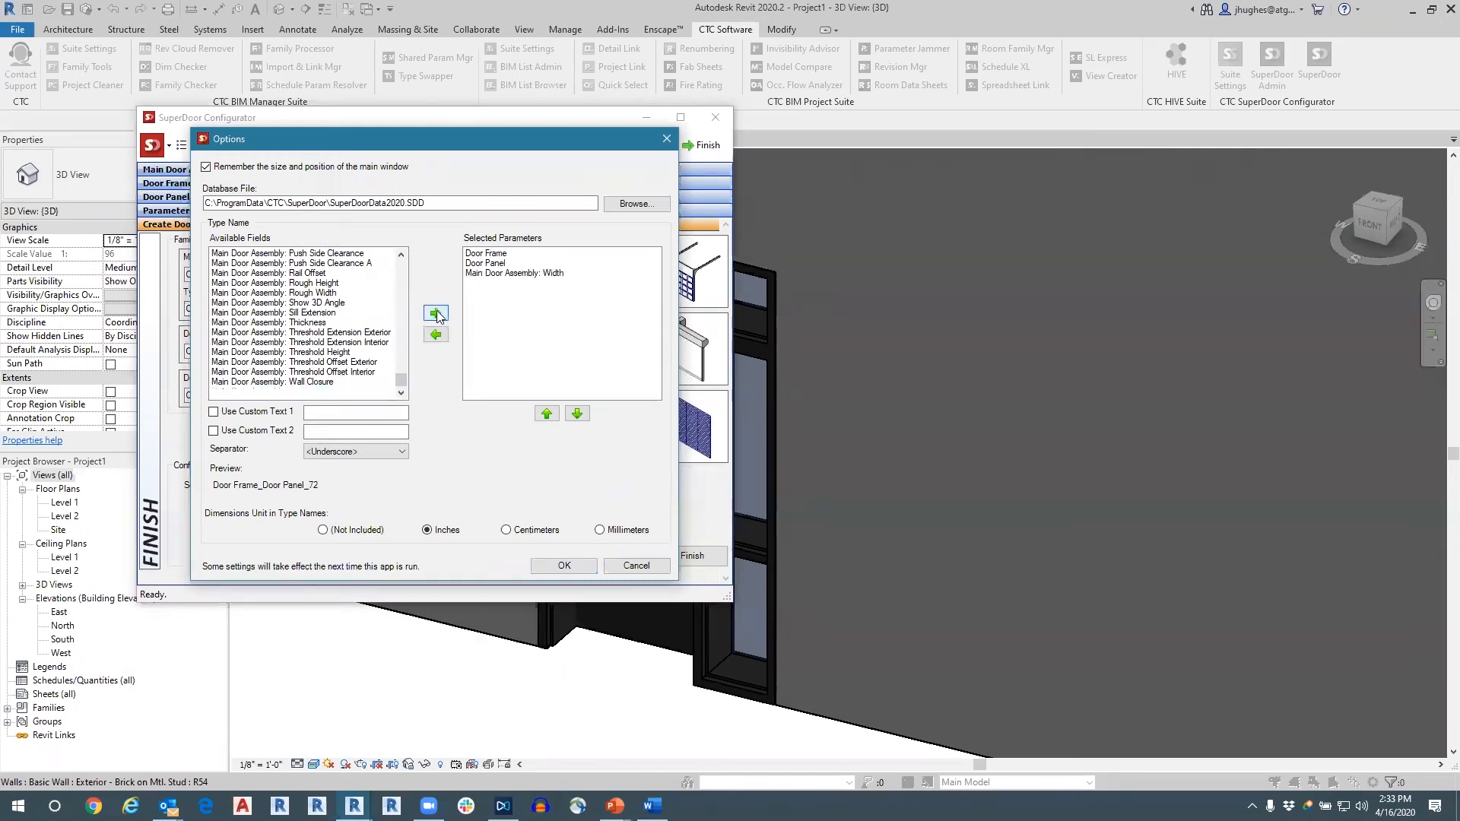
# Add Main Door Assembly: Height to the selected type name parameters.
pyautogui.scroll(1, 318, 357)
pyautogui.scroll(2, 317, 358)
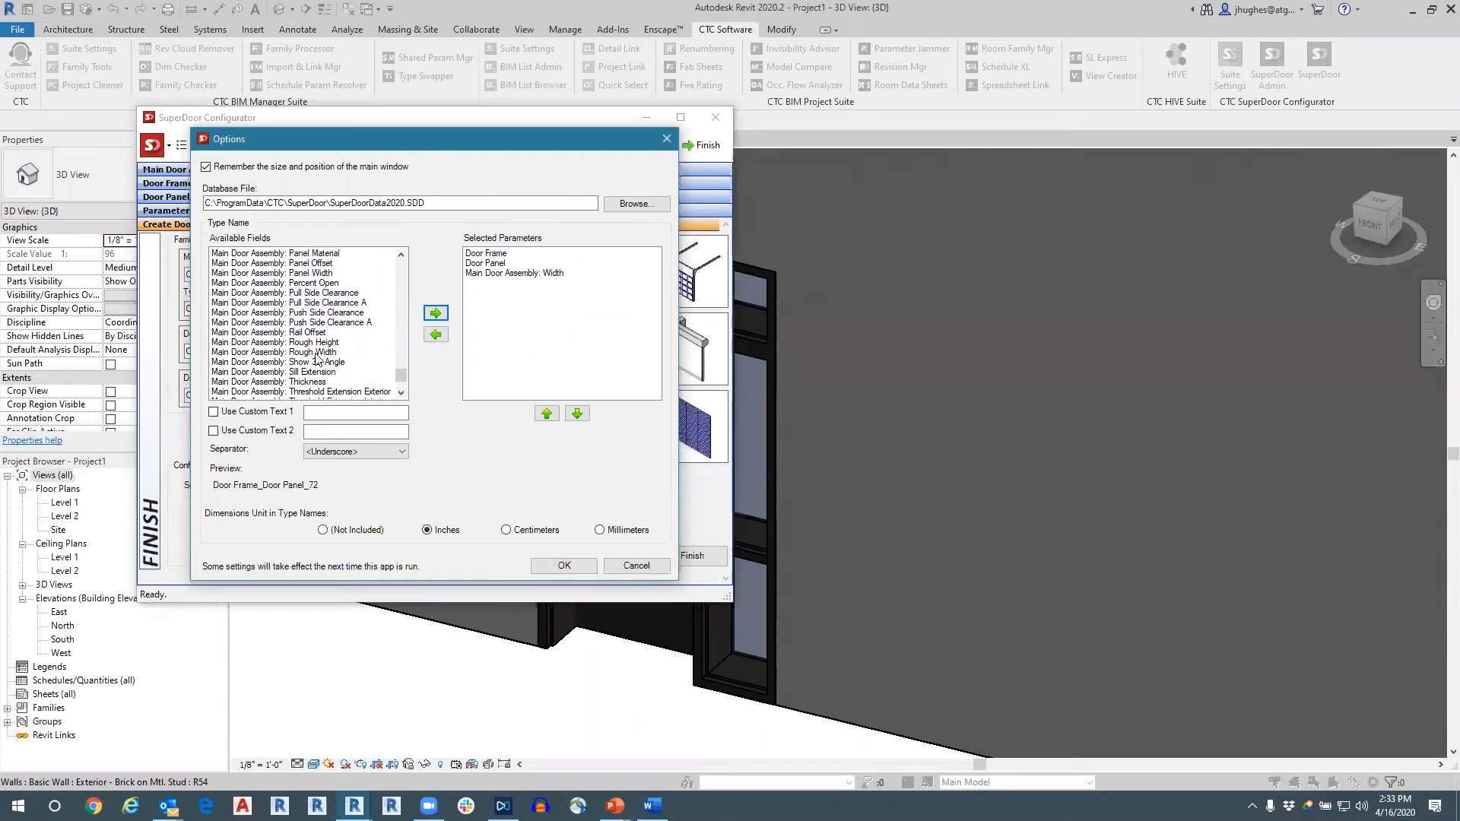
pyautogui.scroll(10, 318, 358)
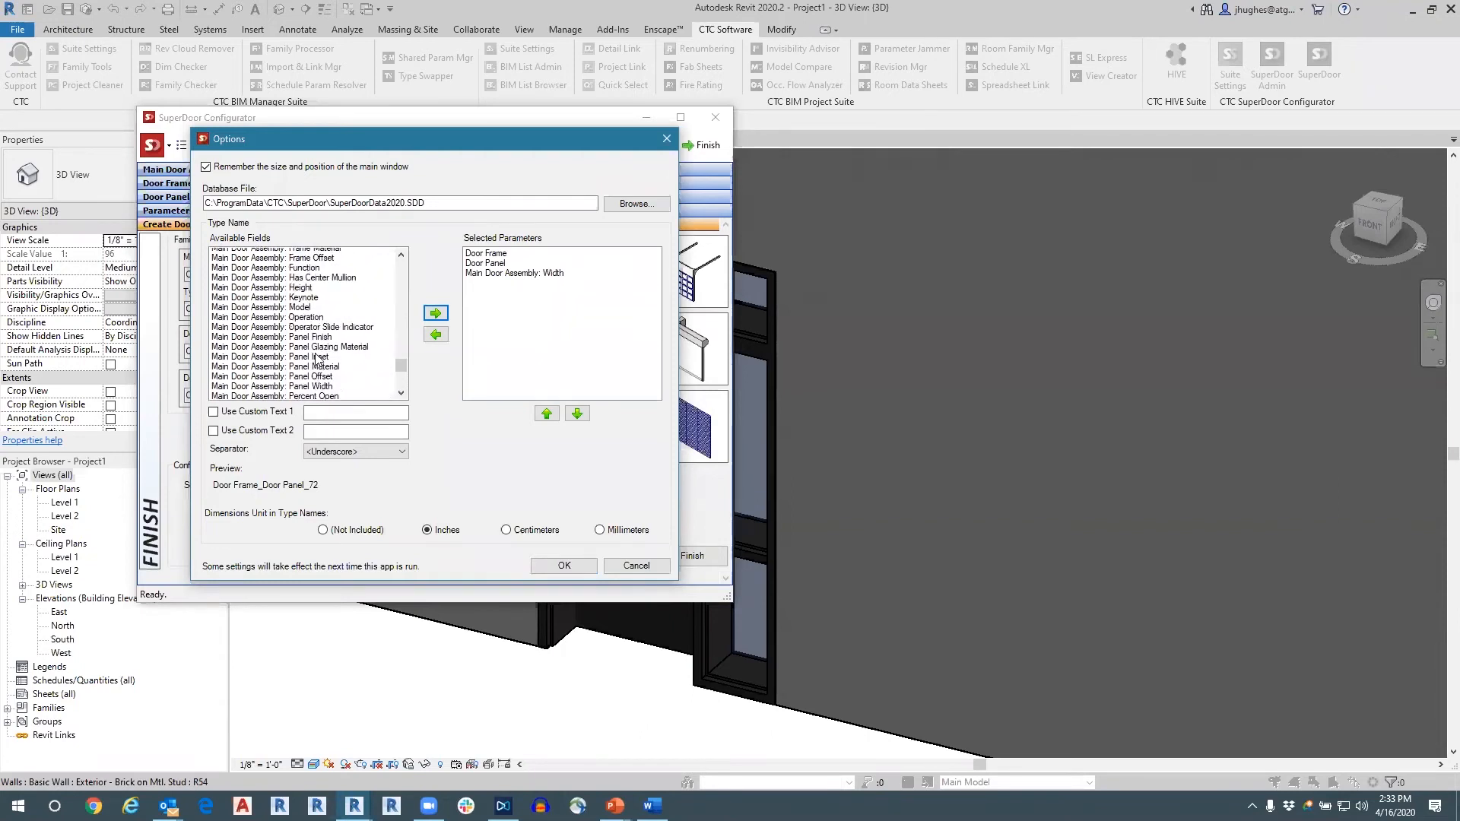
pyautogui.scroll(-2, 317, 358)
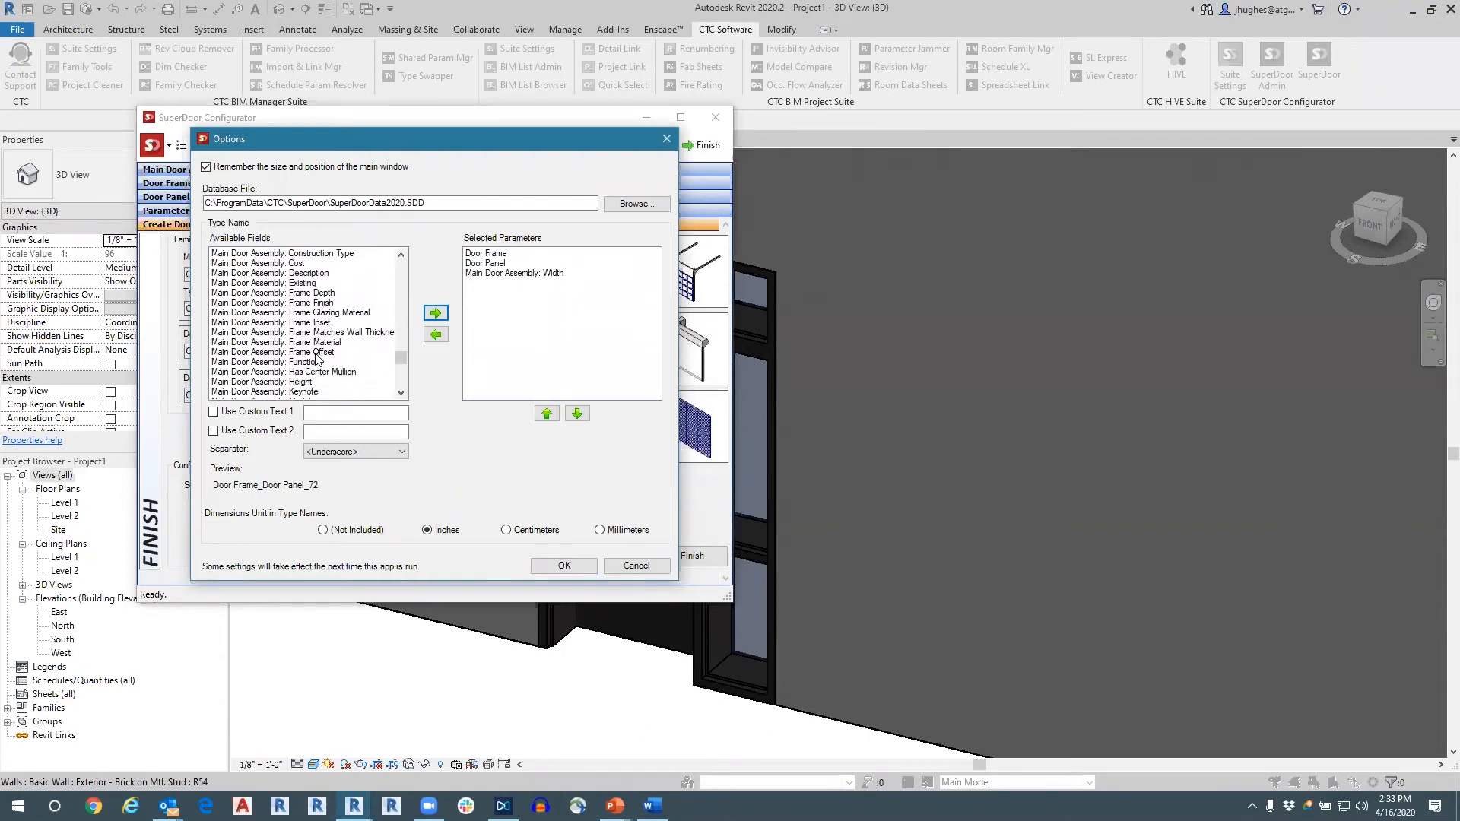
pyautogui.click(305, 352)
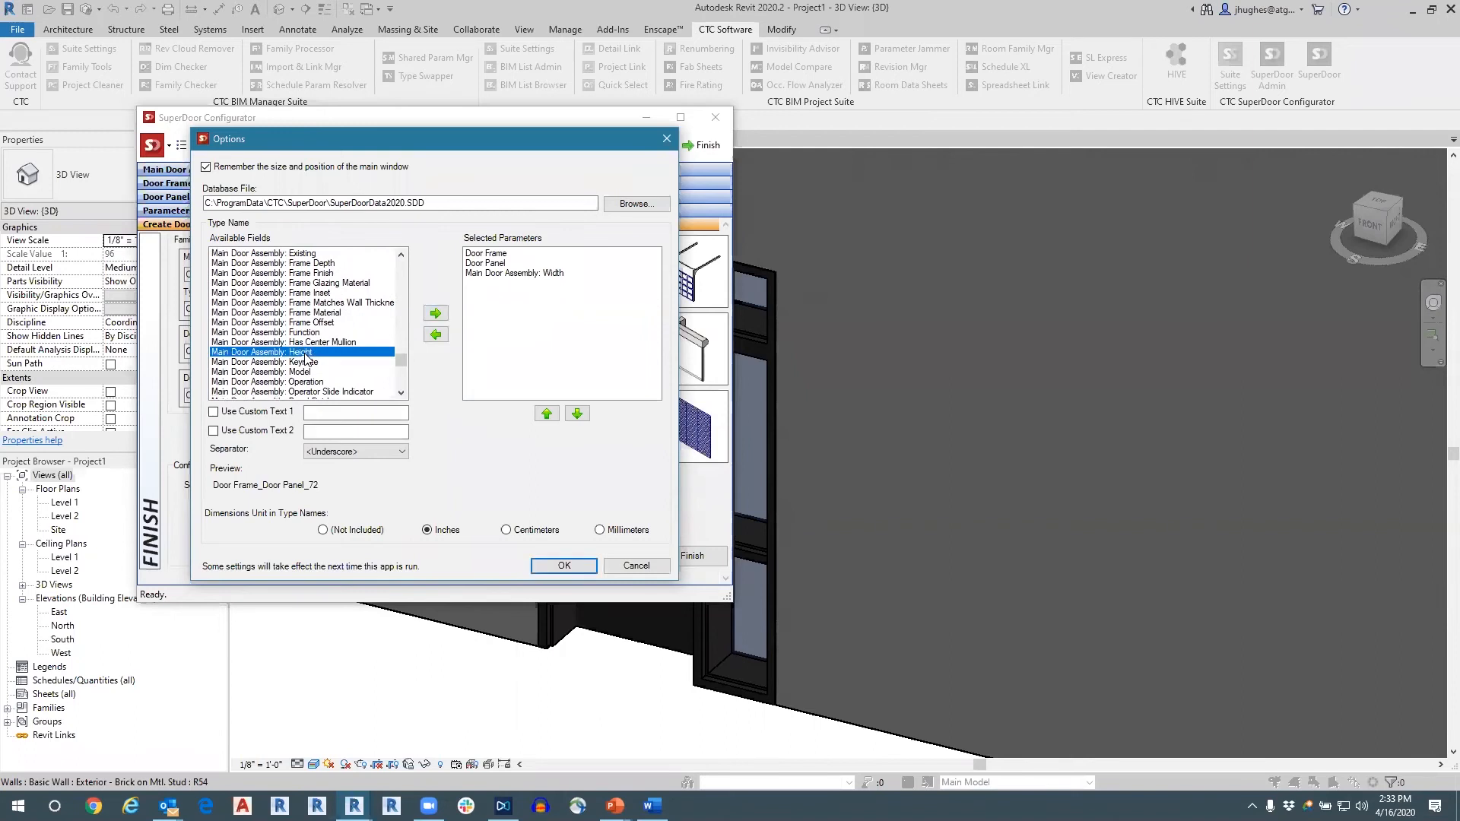
pyautogui.click(435, 312)
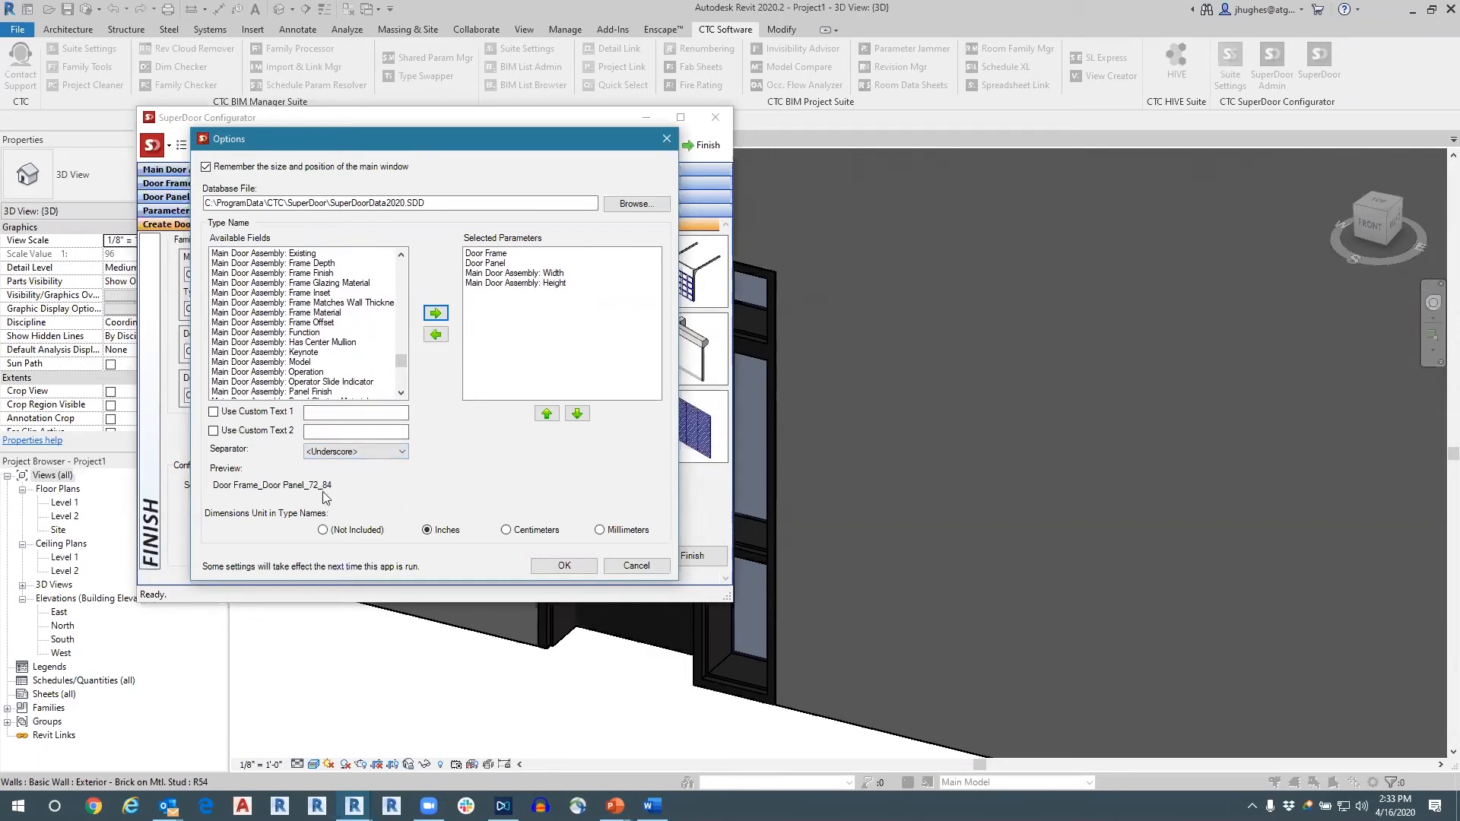
# Set the type name separator to <Space>, insert custom text "x" between Width and Height, and accept the options.
pyautogui.click(343, 454)
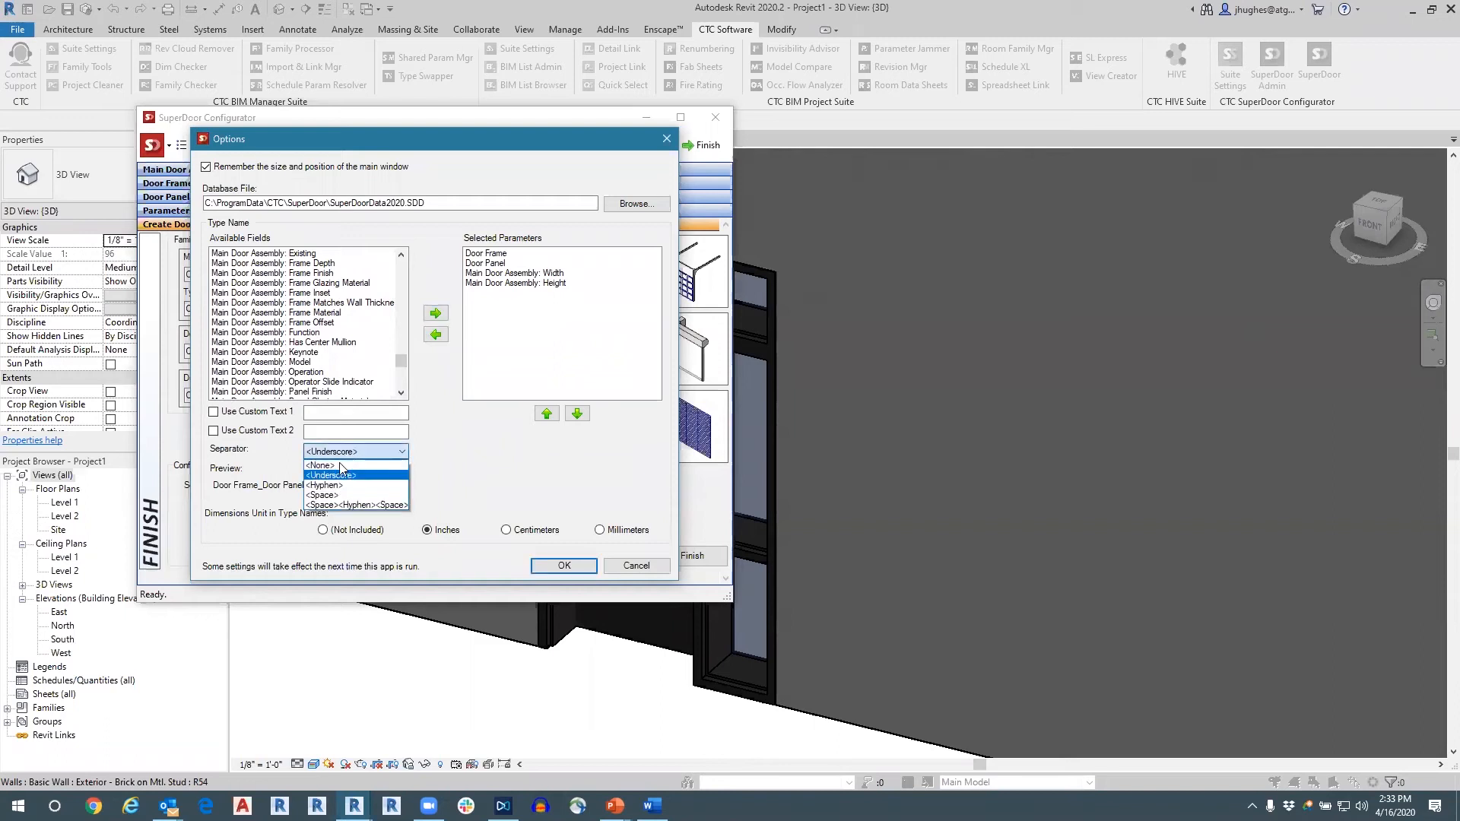
pyautogui.click(332, 493)
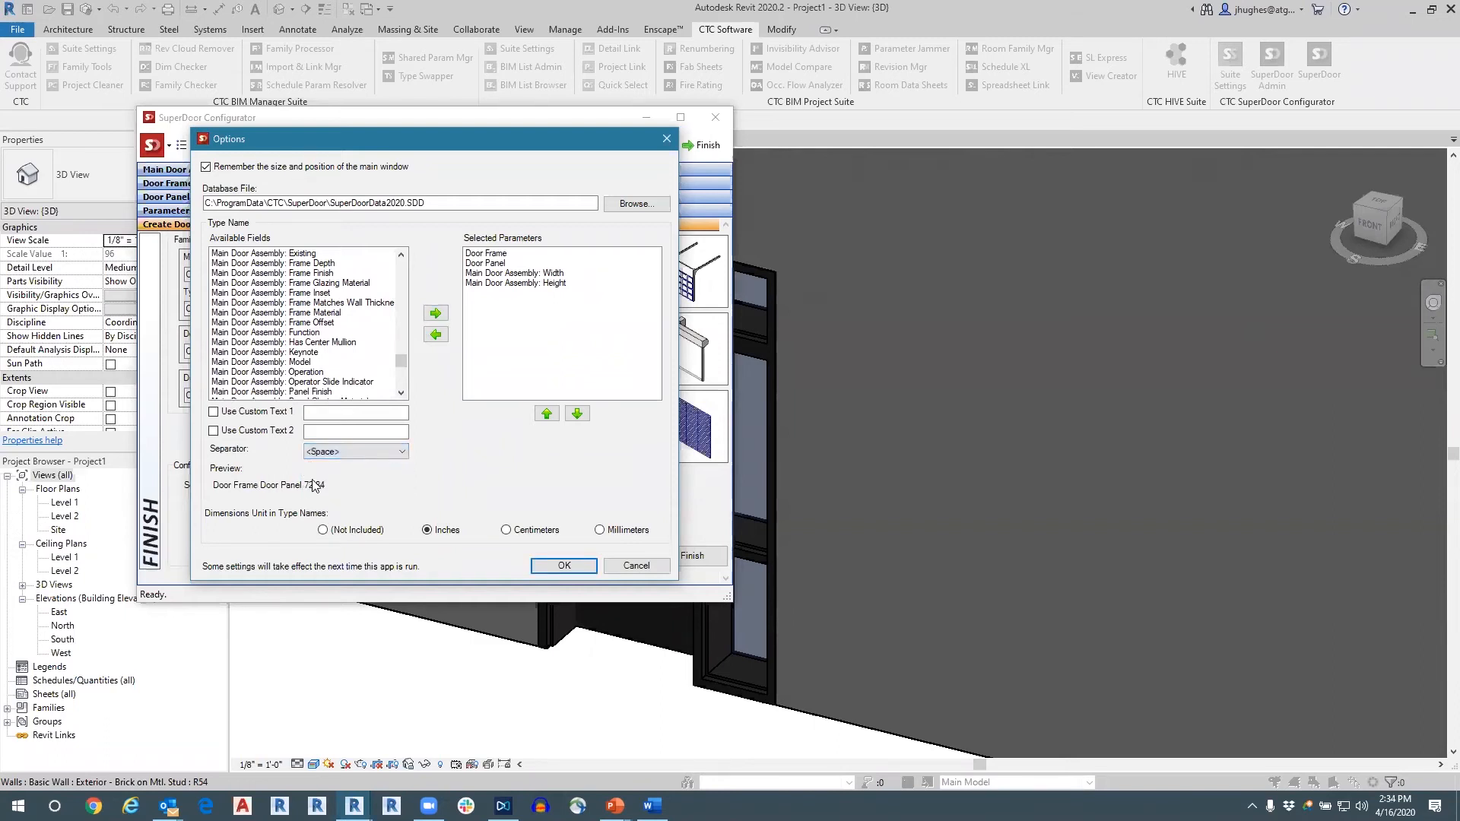
pyautogui.click(214, 413)
pyautogui.click(335, 412)
pyautogui.click(544, 417)
pyautogui.click(496, 293)
pyautogui.click(546, 415)
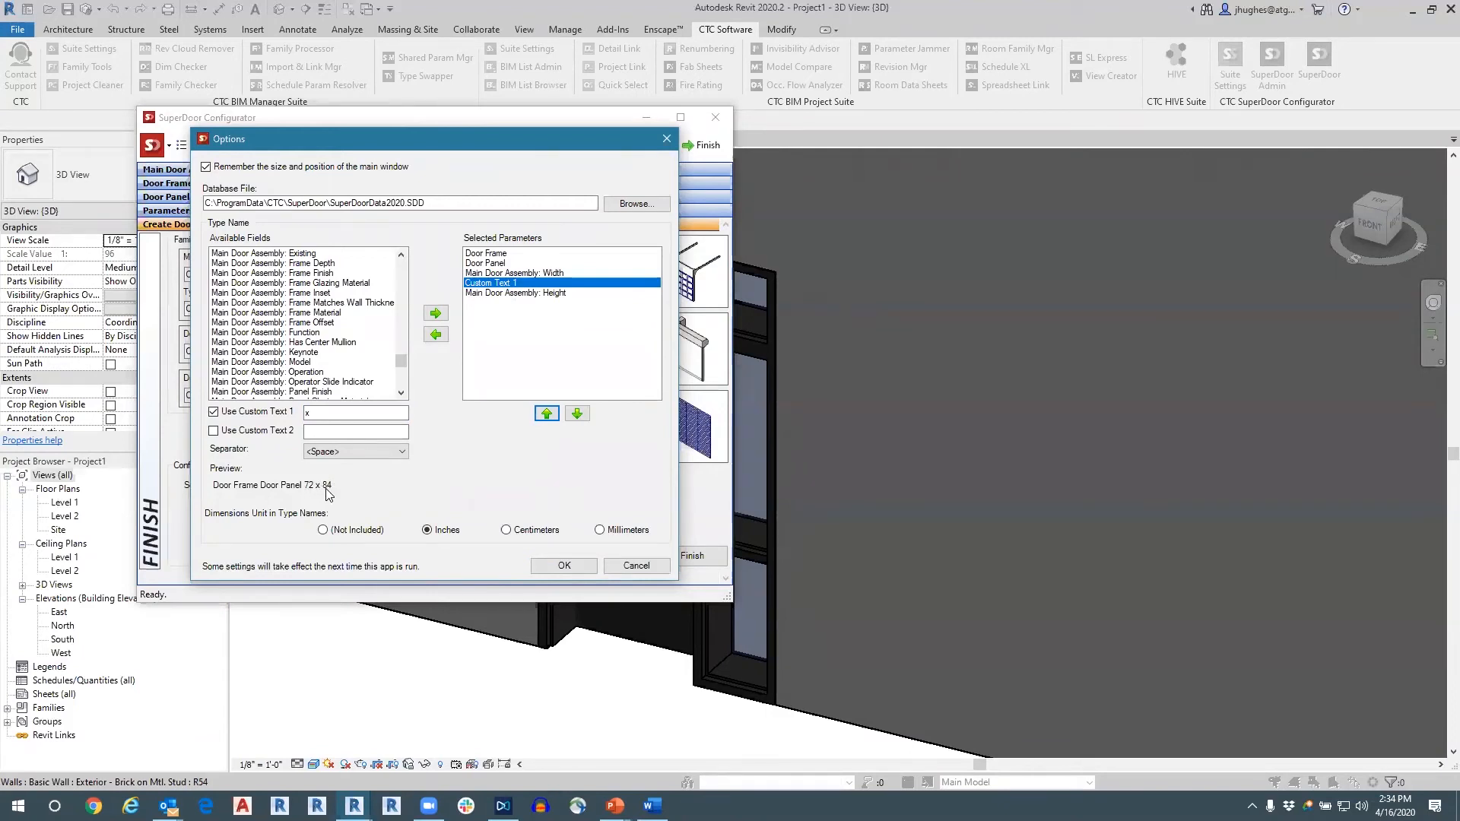
pyautogui.click(574, 567)
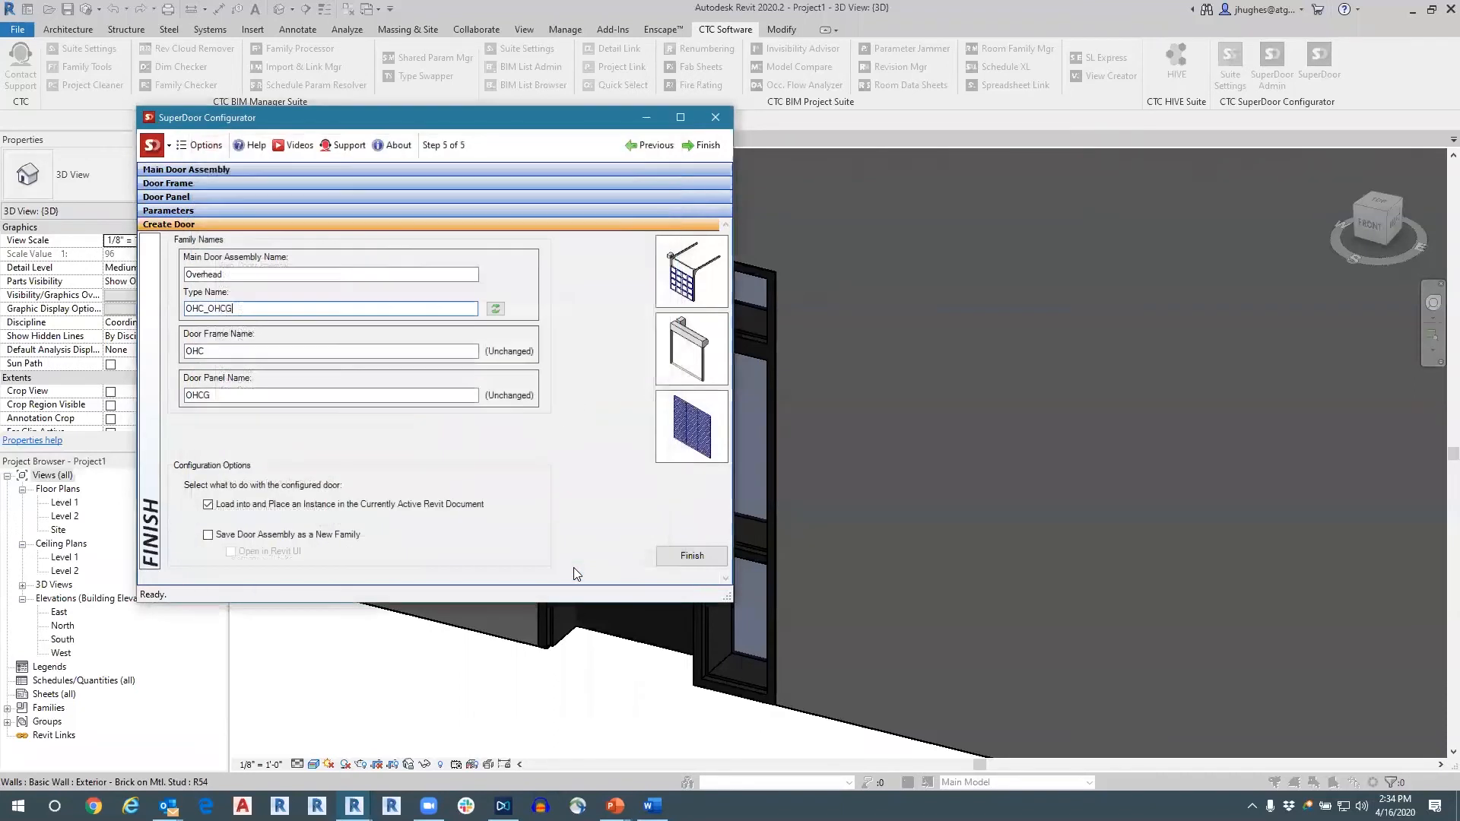
# Finish the Overhead door configuration and place the door on the wall beside the existing swing door, then end placement.
pyautogui.click(676, 557)
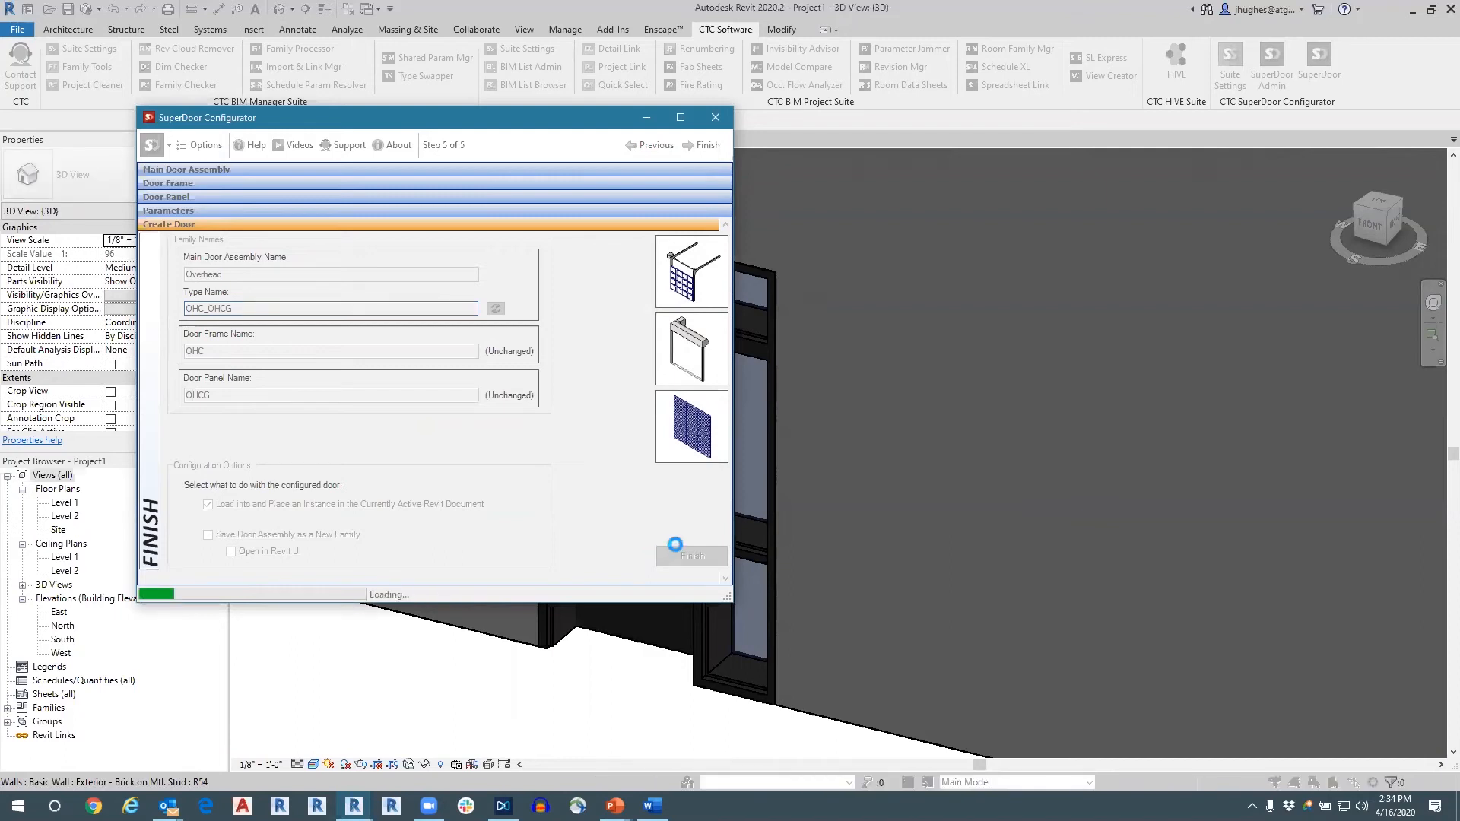
pyautogui.scroll(-3, 674, 544)
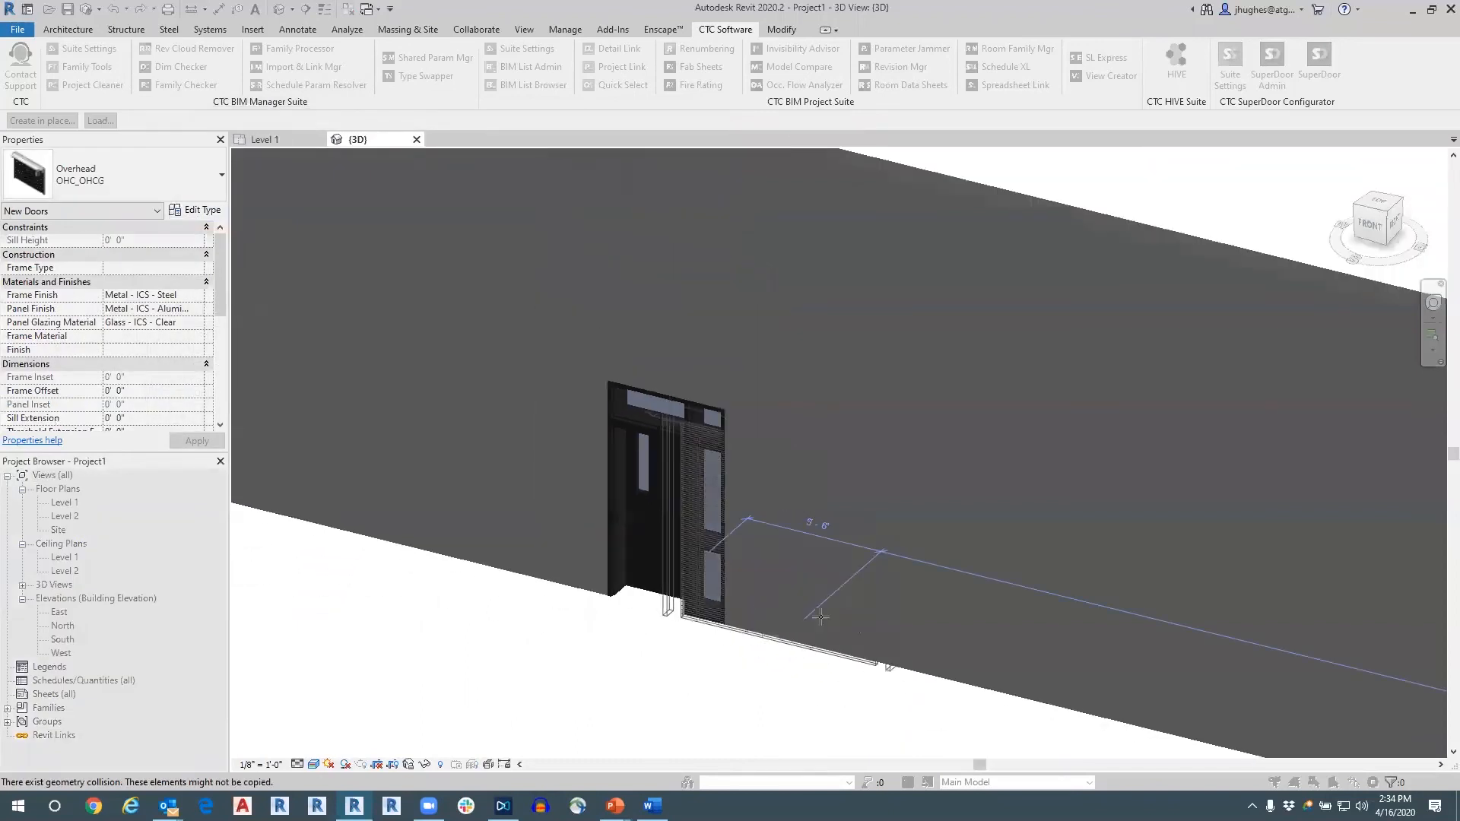
pyautogui.click(935, 613)
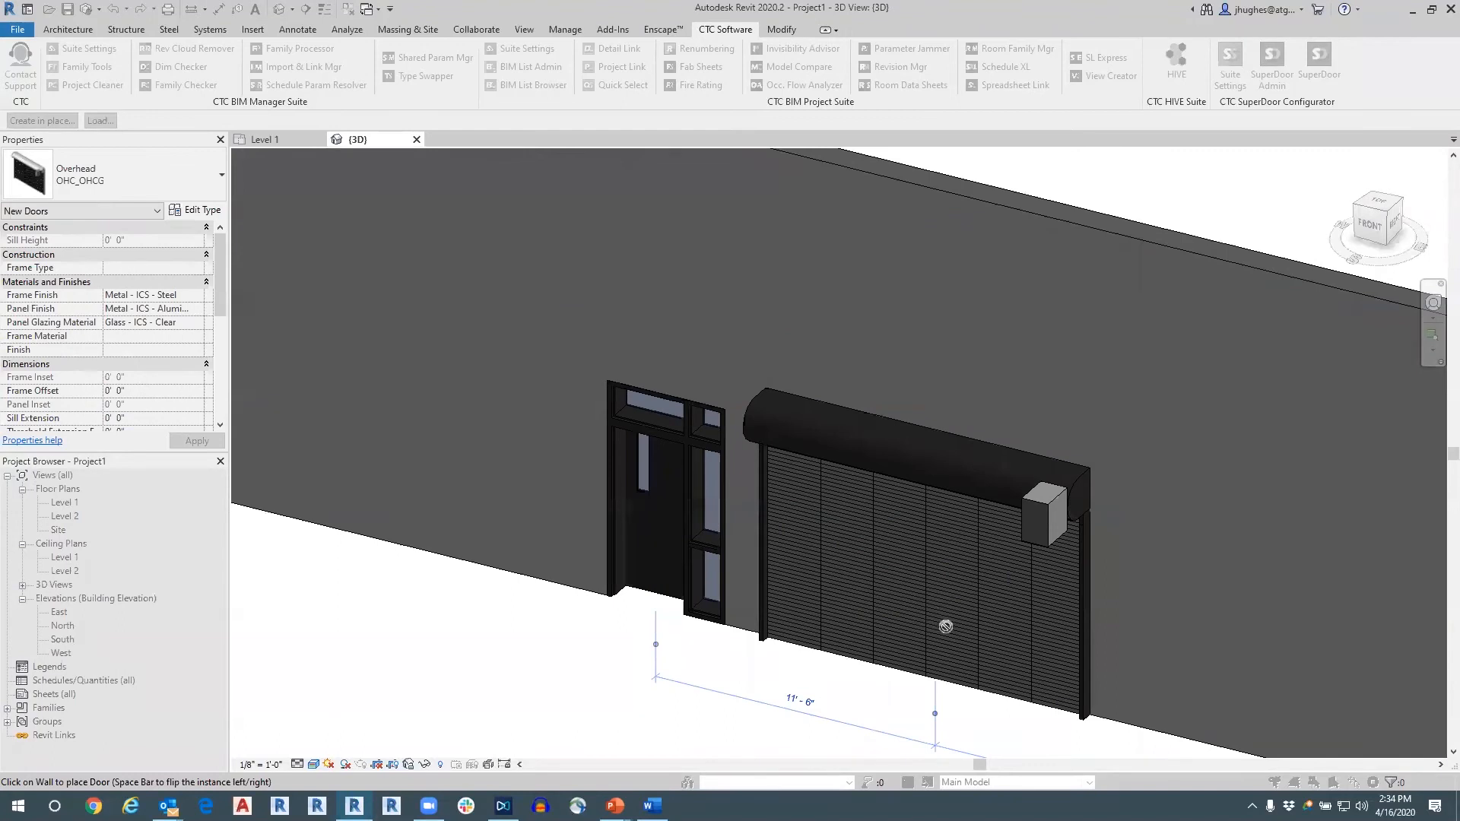
pyautogui.press('Escape')
pyautogui.press('Escape')
# Select the placed overhead door and examine its geometry and instance properties from several angles.
pyautogui.moveTo(957, 614); pyautogui.dragTo(897, 511, button='middle')
pyautogui.click(915, 593)
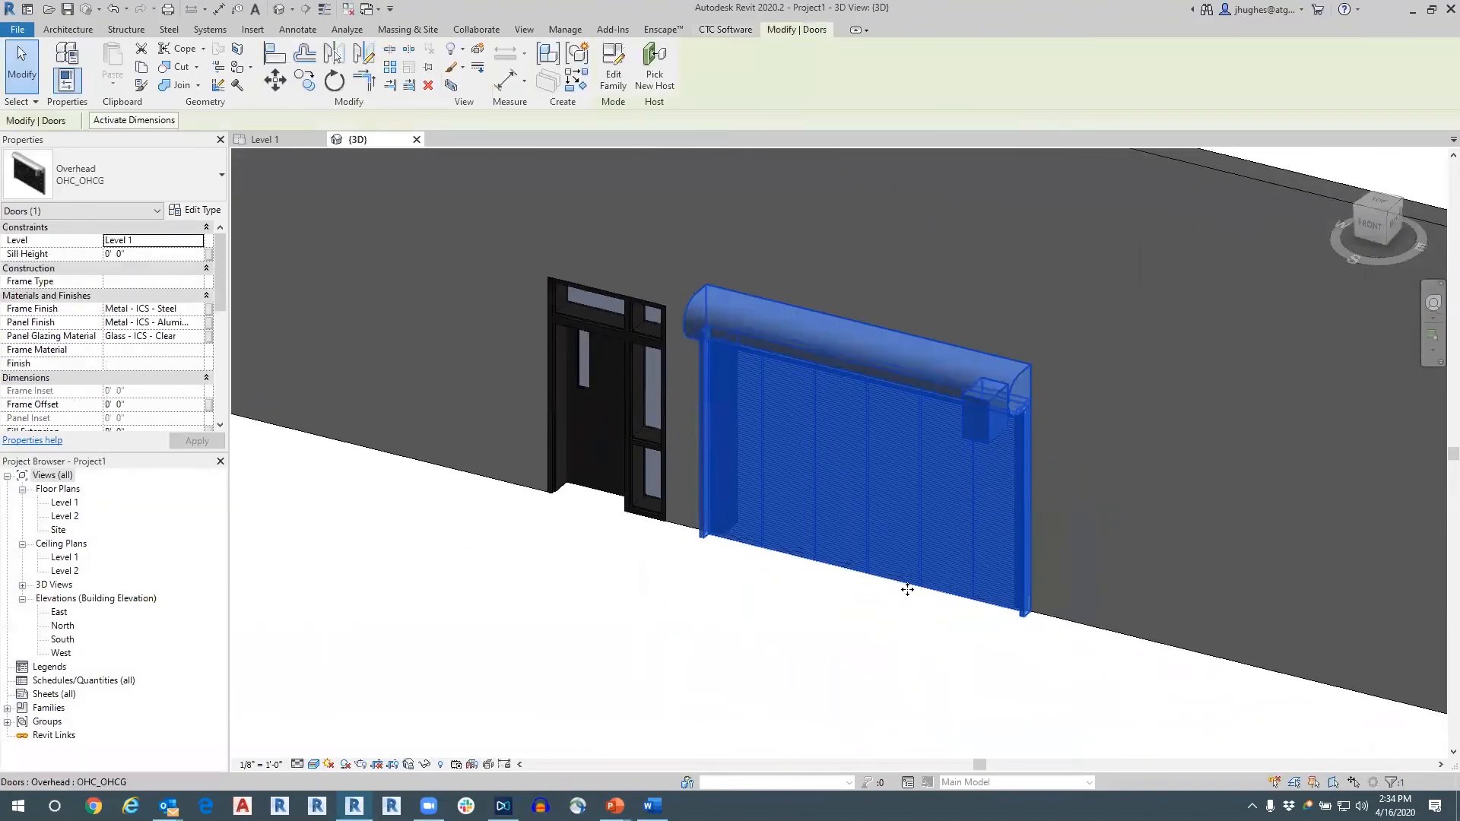
pyautogui.keyDown('shift'); pyautogui.moveTo(1065, 613); pyautogui.dragTo(590, 471, button='middle'); pyautogui.keyUp('shift')
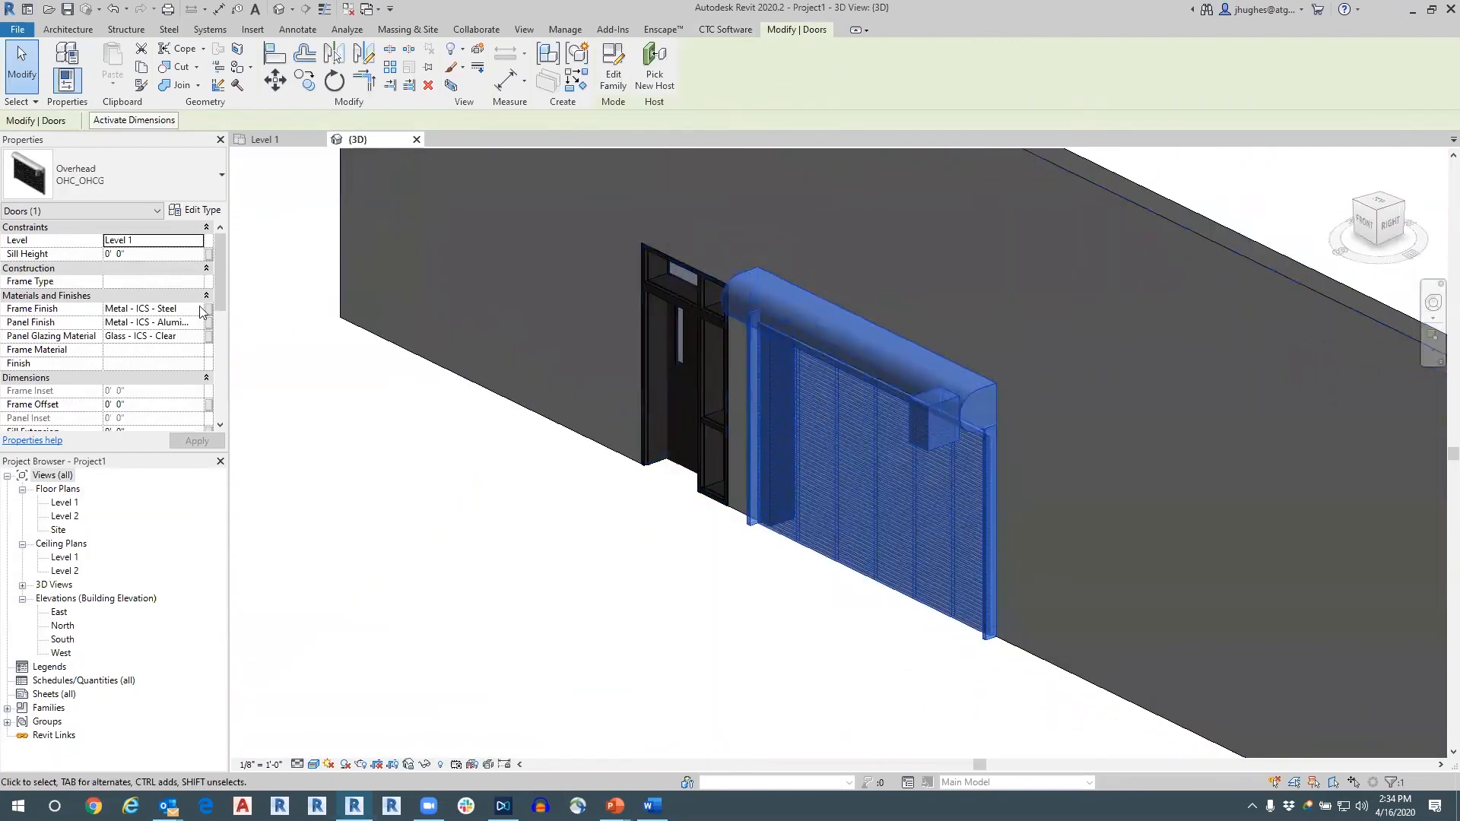
pyautogui.scroll(-5, 144, 347)
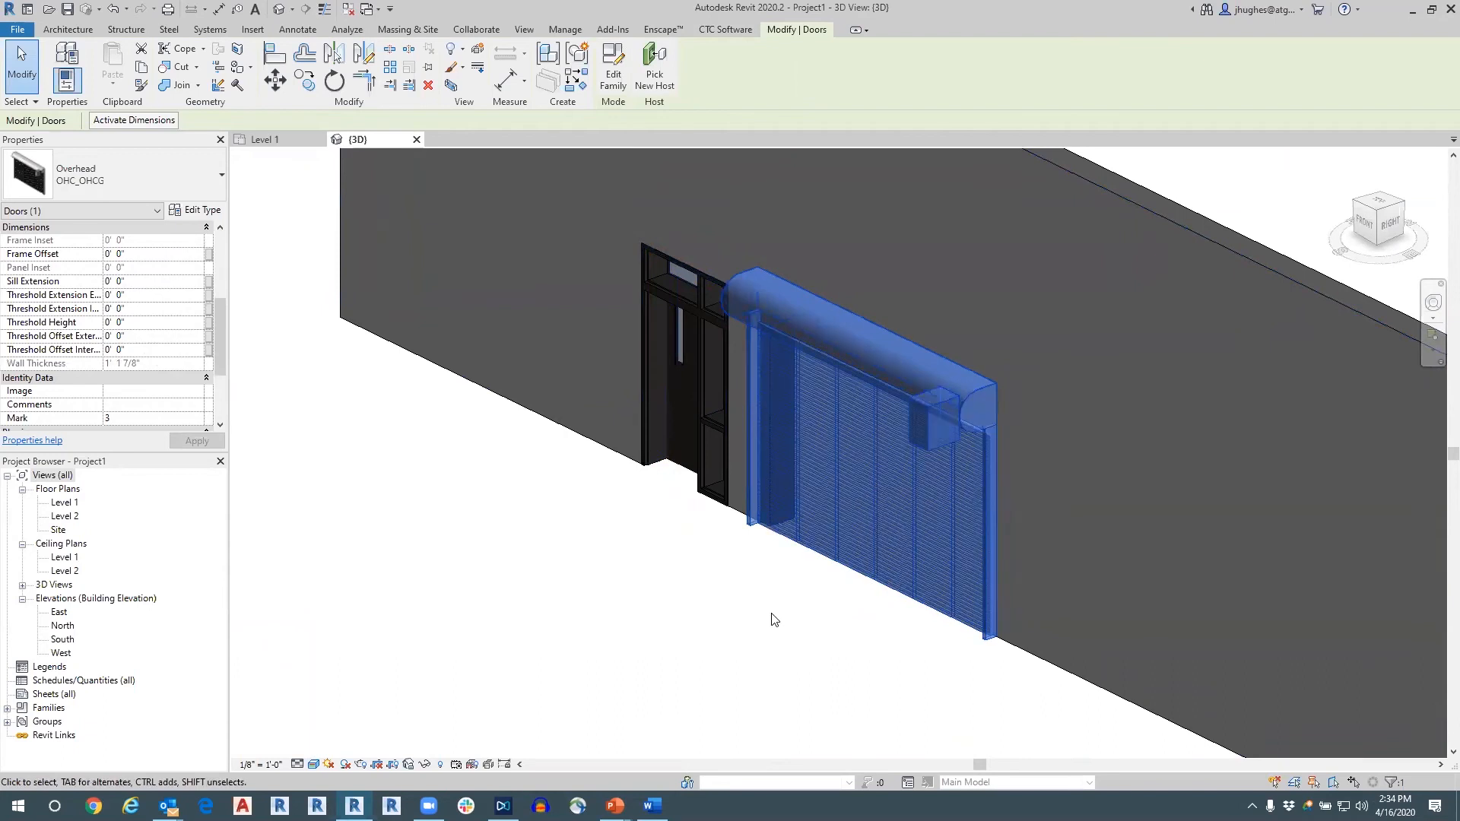
pyautogui.scroll(-3, 771, 614)
pyautogui.moveTo(845, 628); pyautogui.dragTo(736, 555, button='middle')
pyautogui.click(645, 563)
pyautogui.keyDown('shift'); pyautogui.moveTo(643, 564); pyautogui.dragTo(722, 610, button='middle'); pyautogui.keyUp('shift')
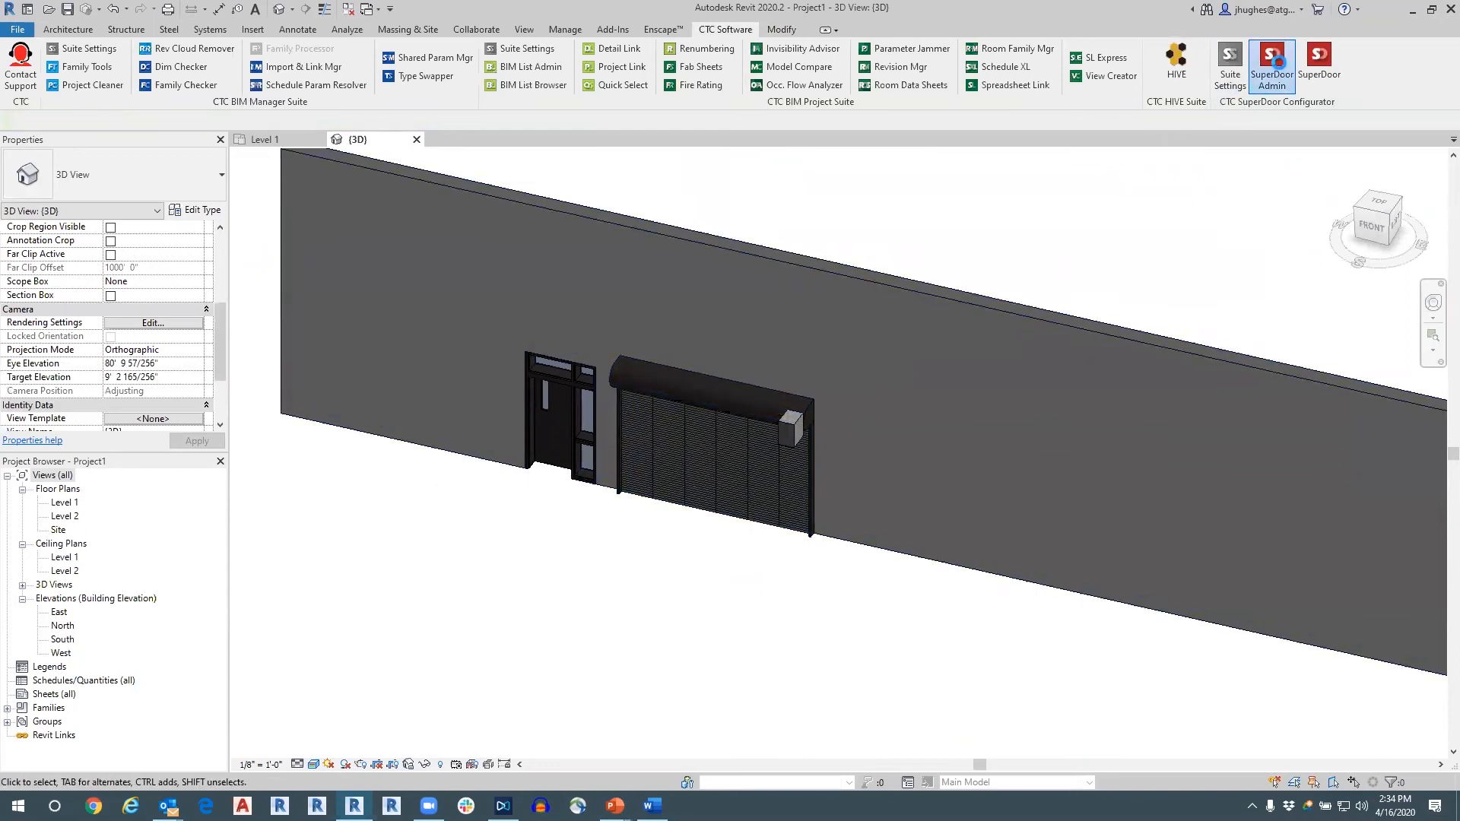
# Open SuperDoor Admin and look through the lists of door assembly, frame and panel families.
pyautogui.click(1280, 69)
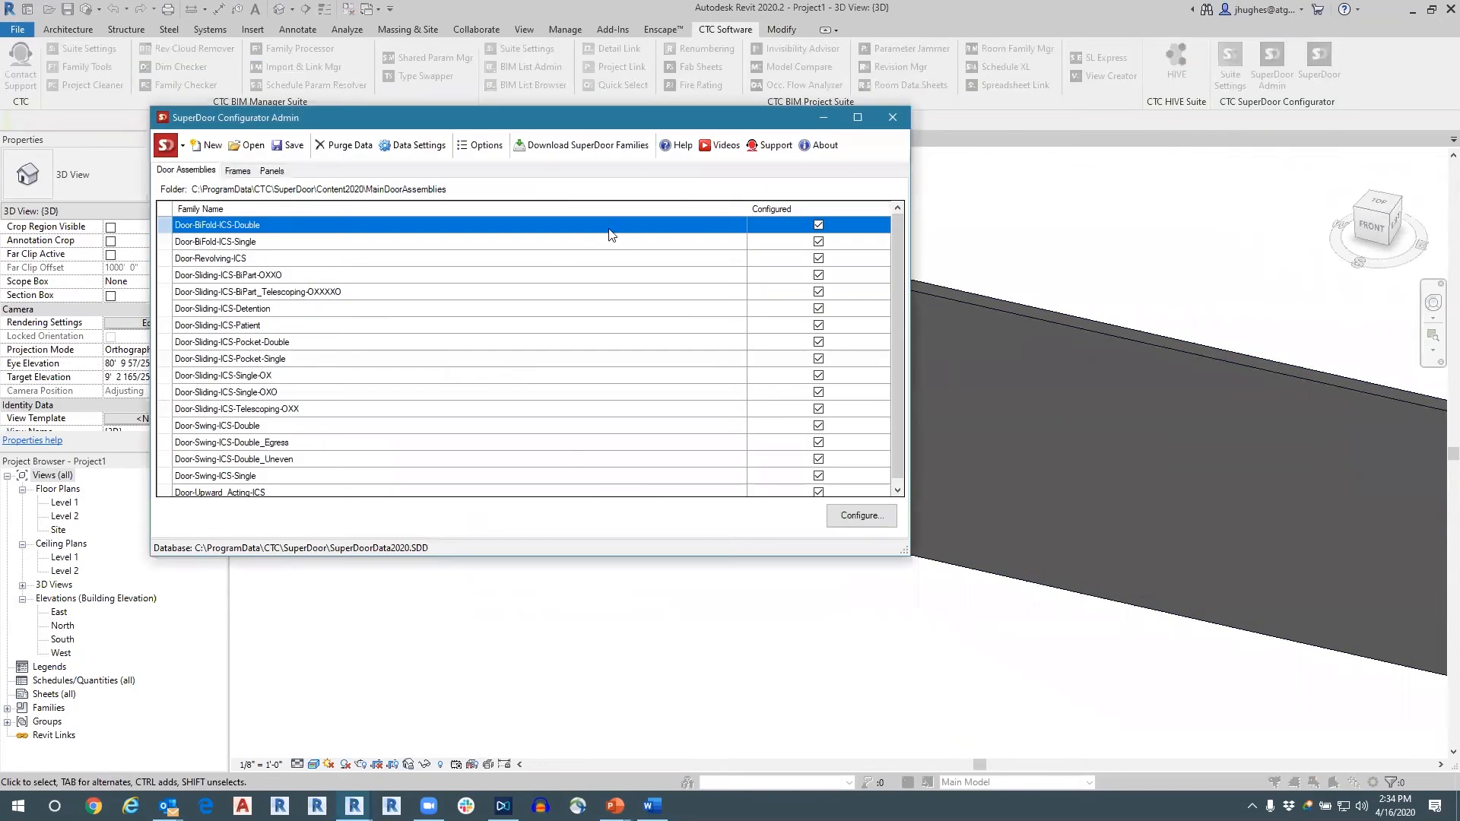
pyautogui.moveTo(594, 115); pyautogui.dragTo(581, 140)
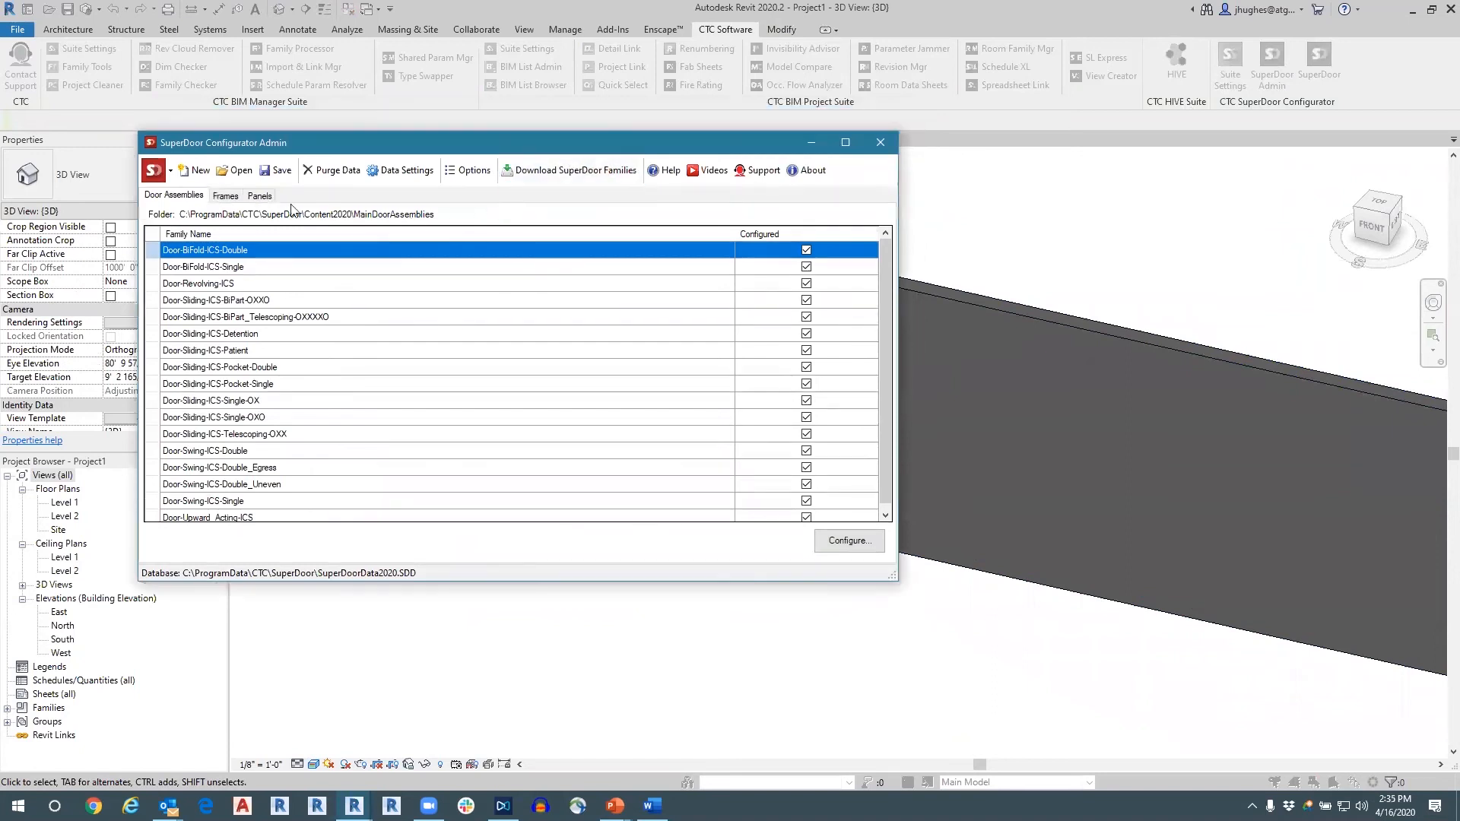
pyautogui.click(226, 196)
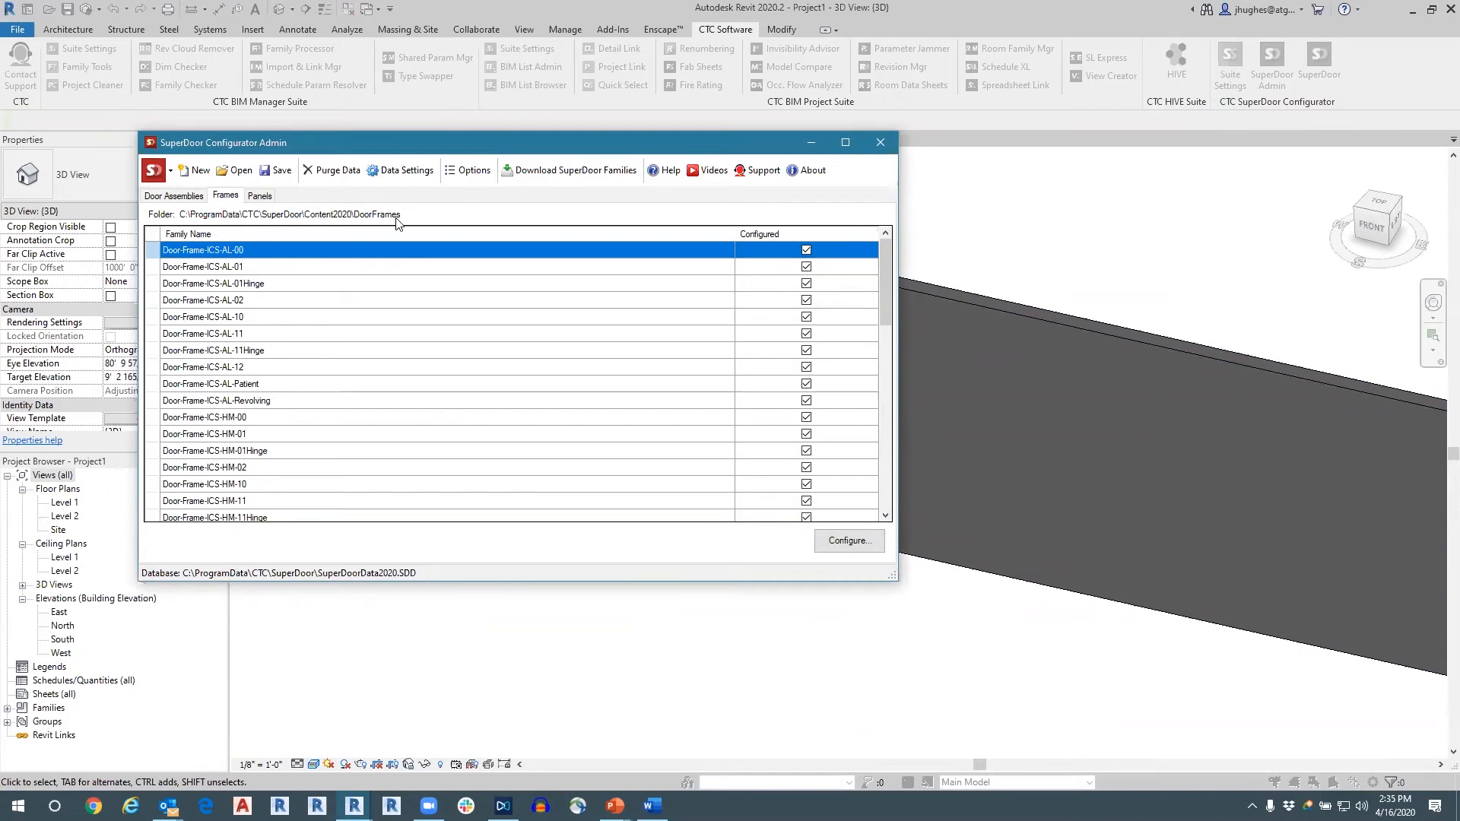
pyautogui.click(262, 198)
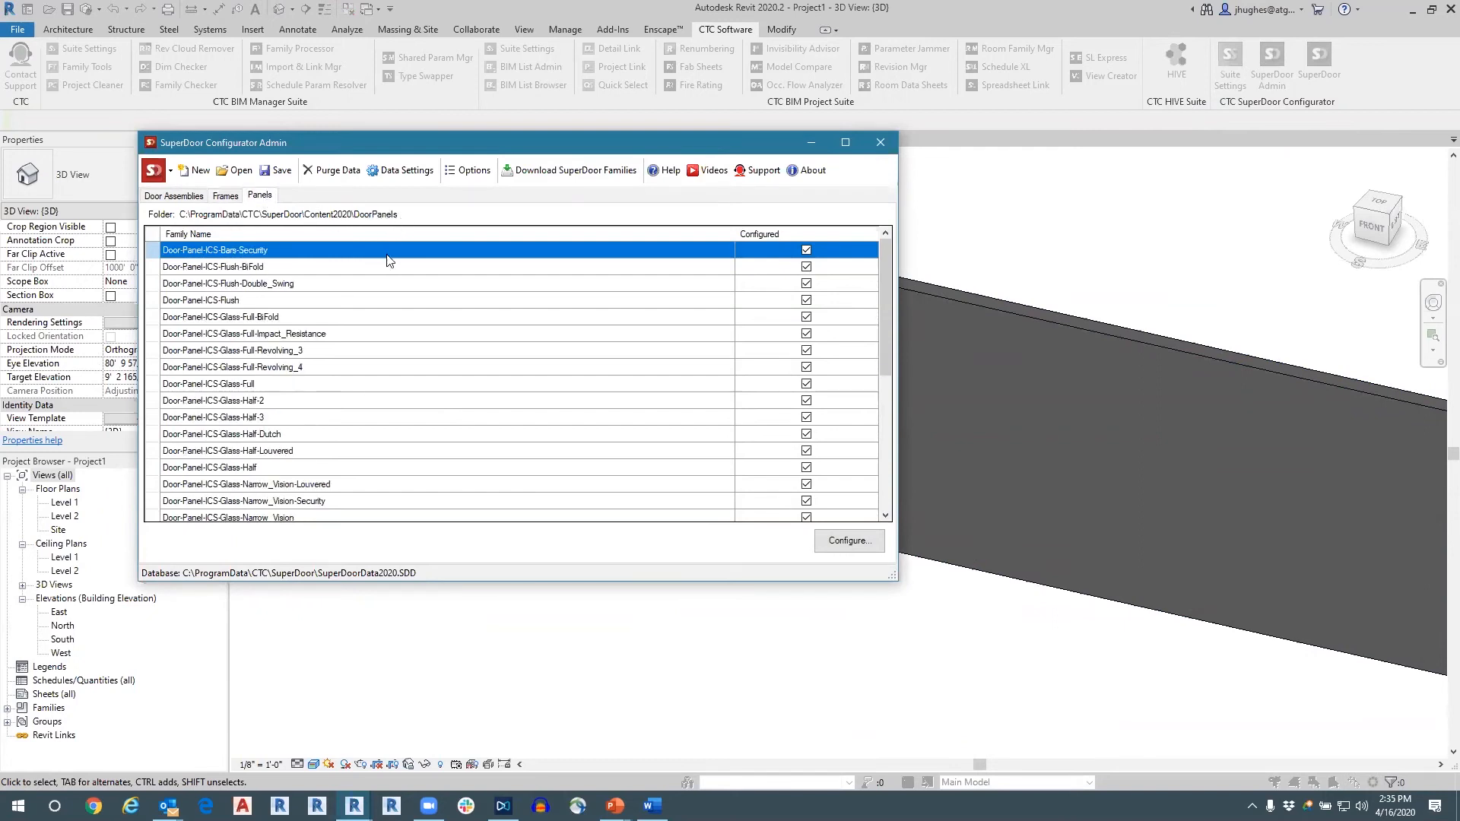
pyautogui.scroll(-5, 384, 407)
pyautogui.scroll(5, 327, 367)
# Open the configuration of Door-Panel-ICS-Flush-BiFold and check which parent families its existing configuration can be loaded from, without loading one.
pyautogui.click(263, 269)
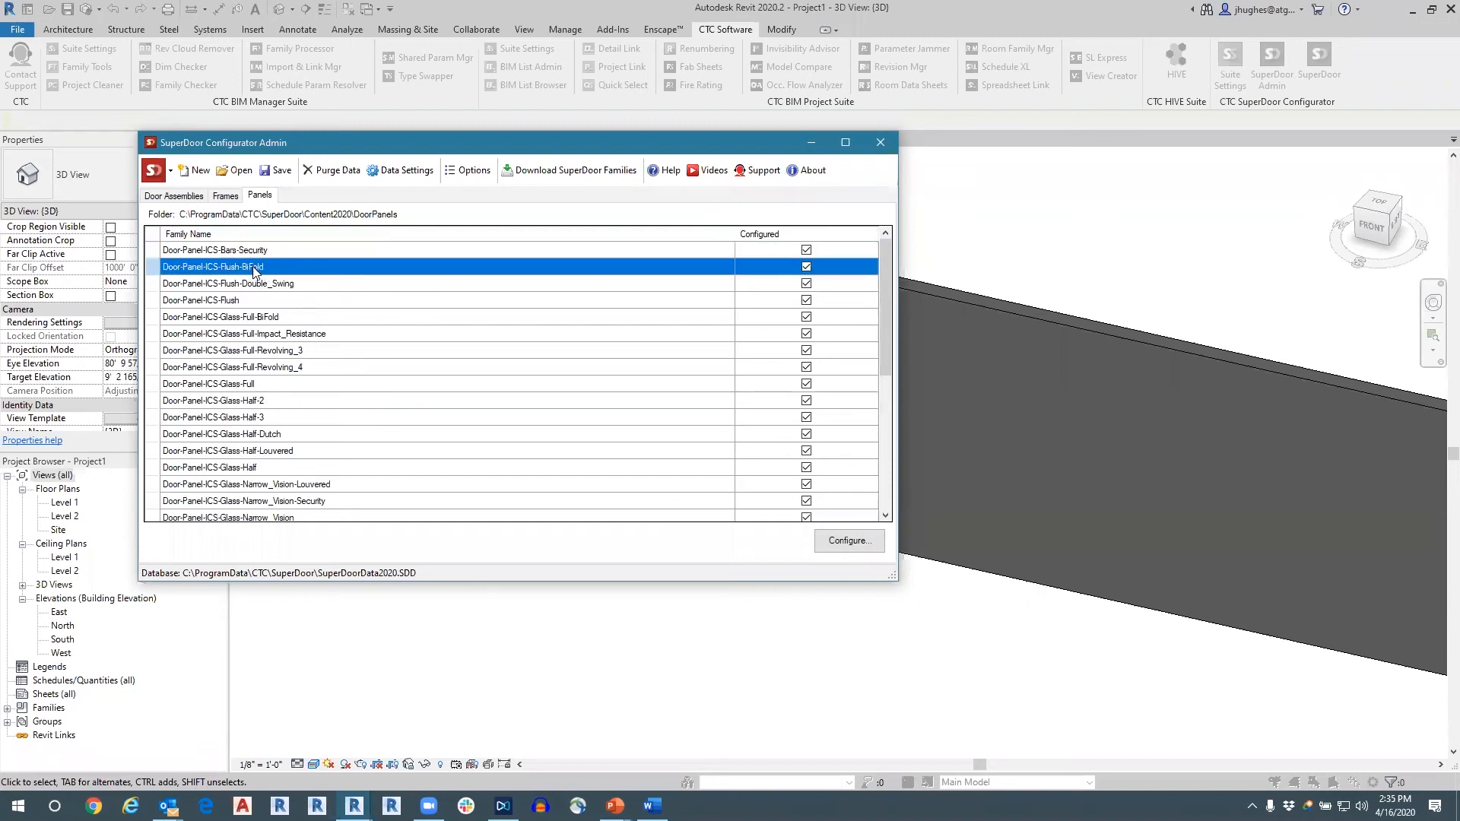
pyautogui.click(837, 540)
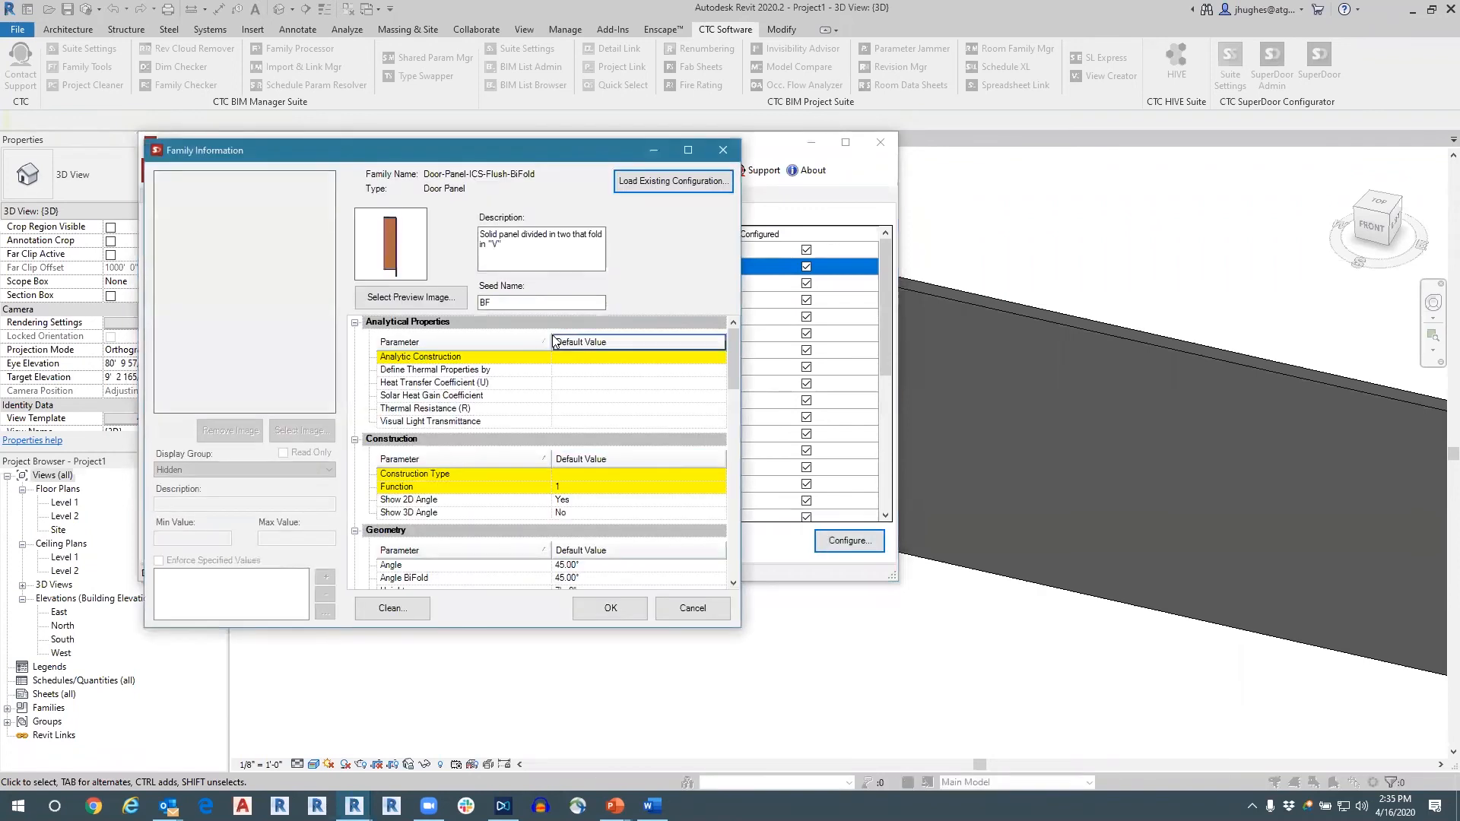
pyautogui.click(660, 181)
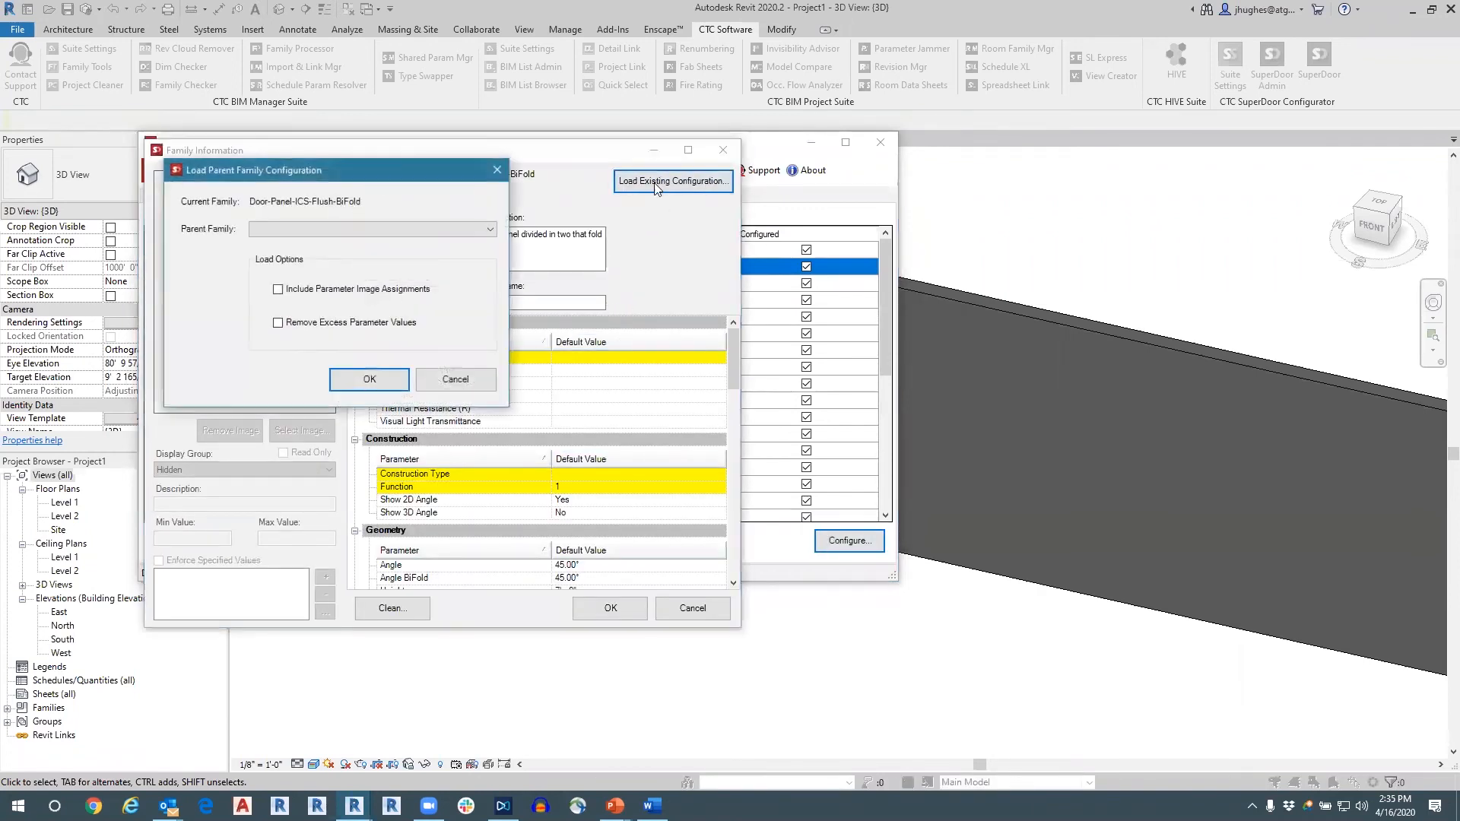
pyautogui.click(458, 230)
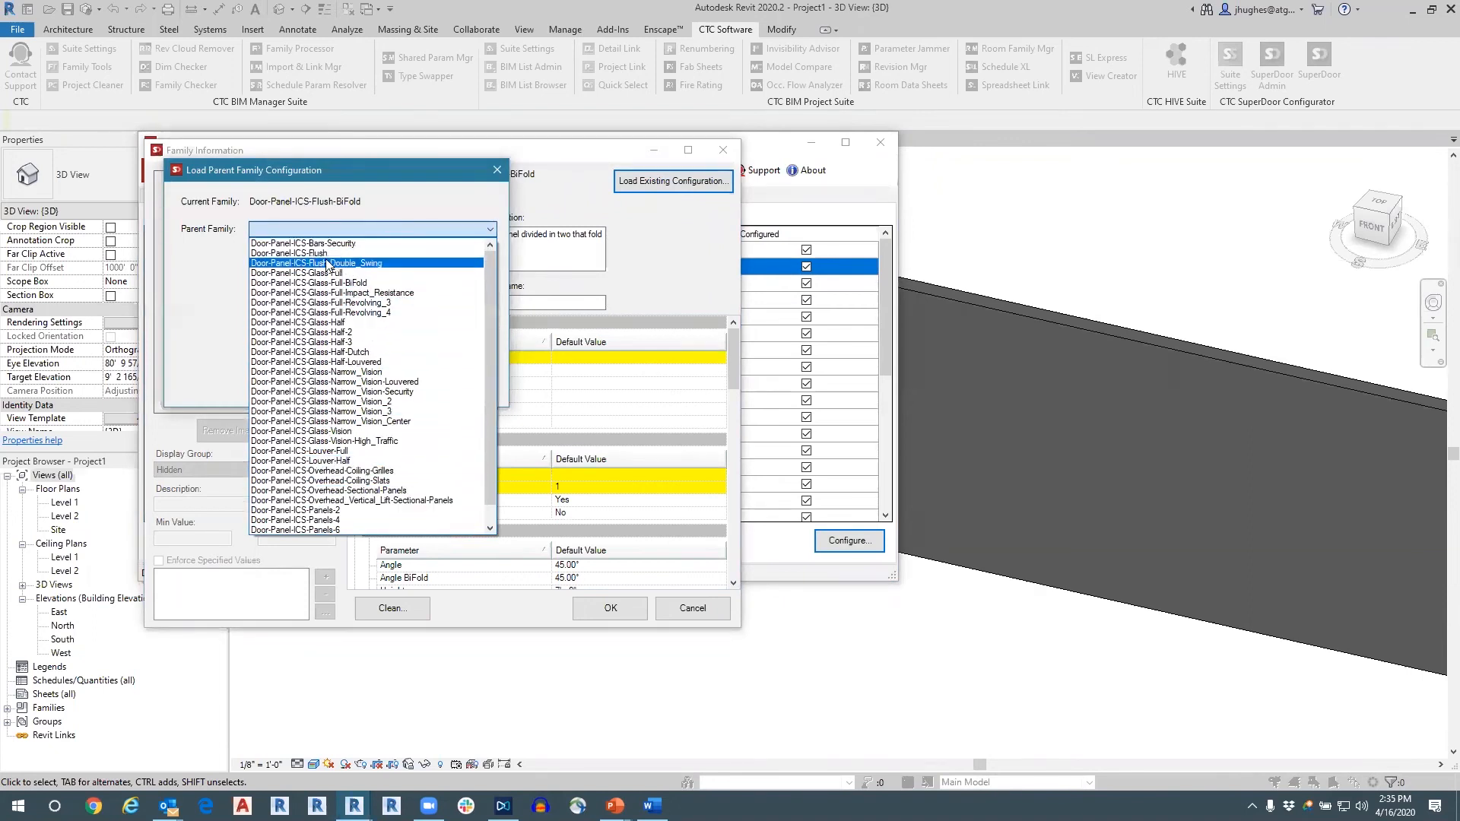
pyautogui.click(491, 217)
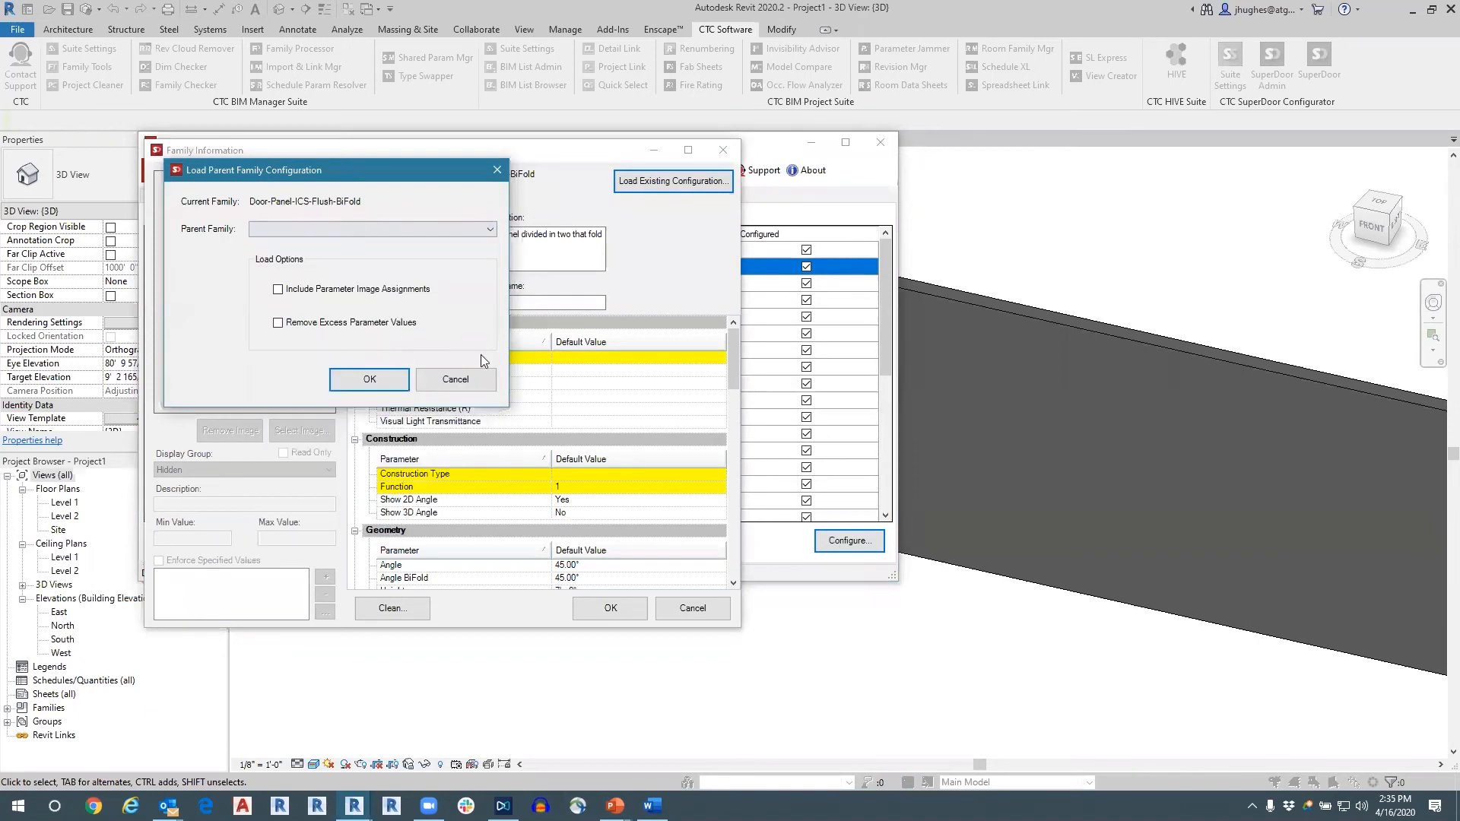
pyautogui.click(456, 379)
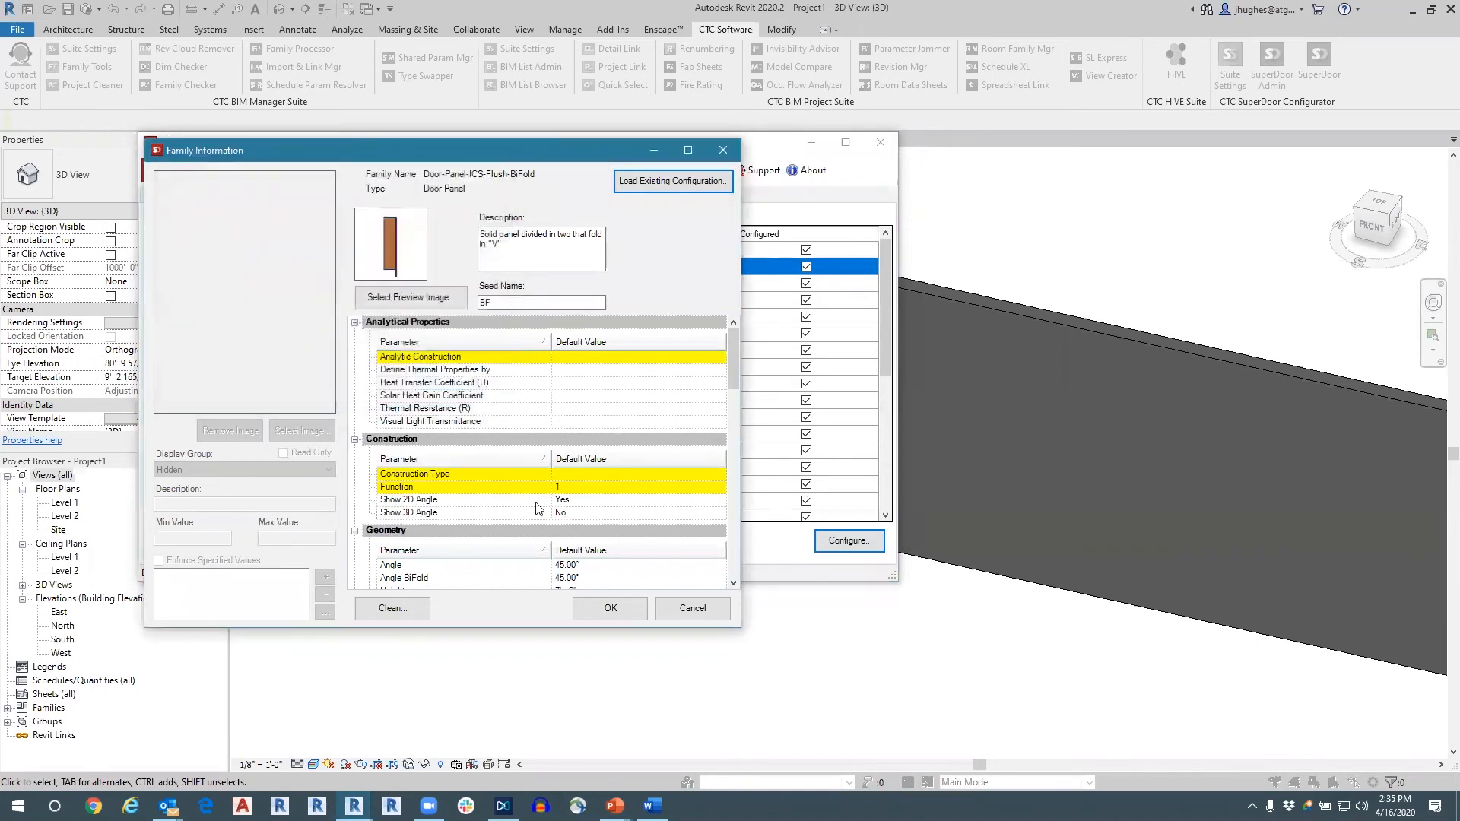
# Review the flush bifold panel's parameters and default values, from Analytical Properties through Geometry, Graphics and Identity Data.
pyautogui.scroll(-6, 555, 498)
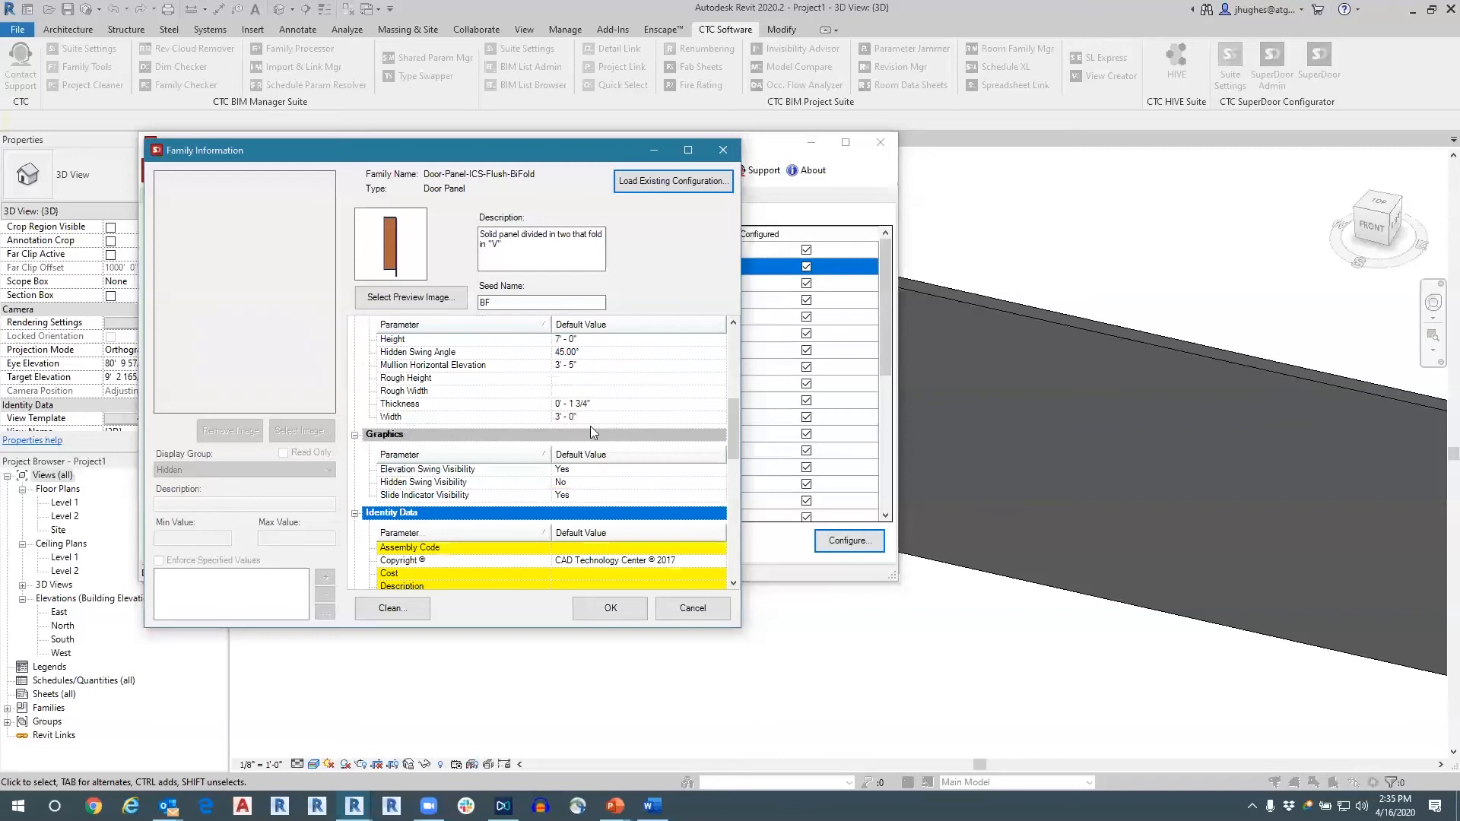
pyautogui.scroll(-3, 590, 426)
pyautogui.scroll(8, 575, 470)
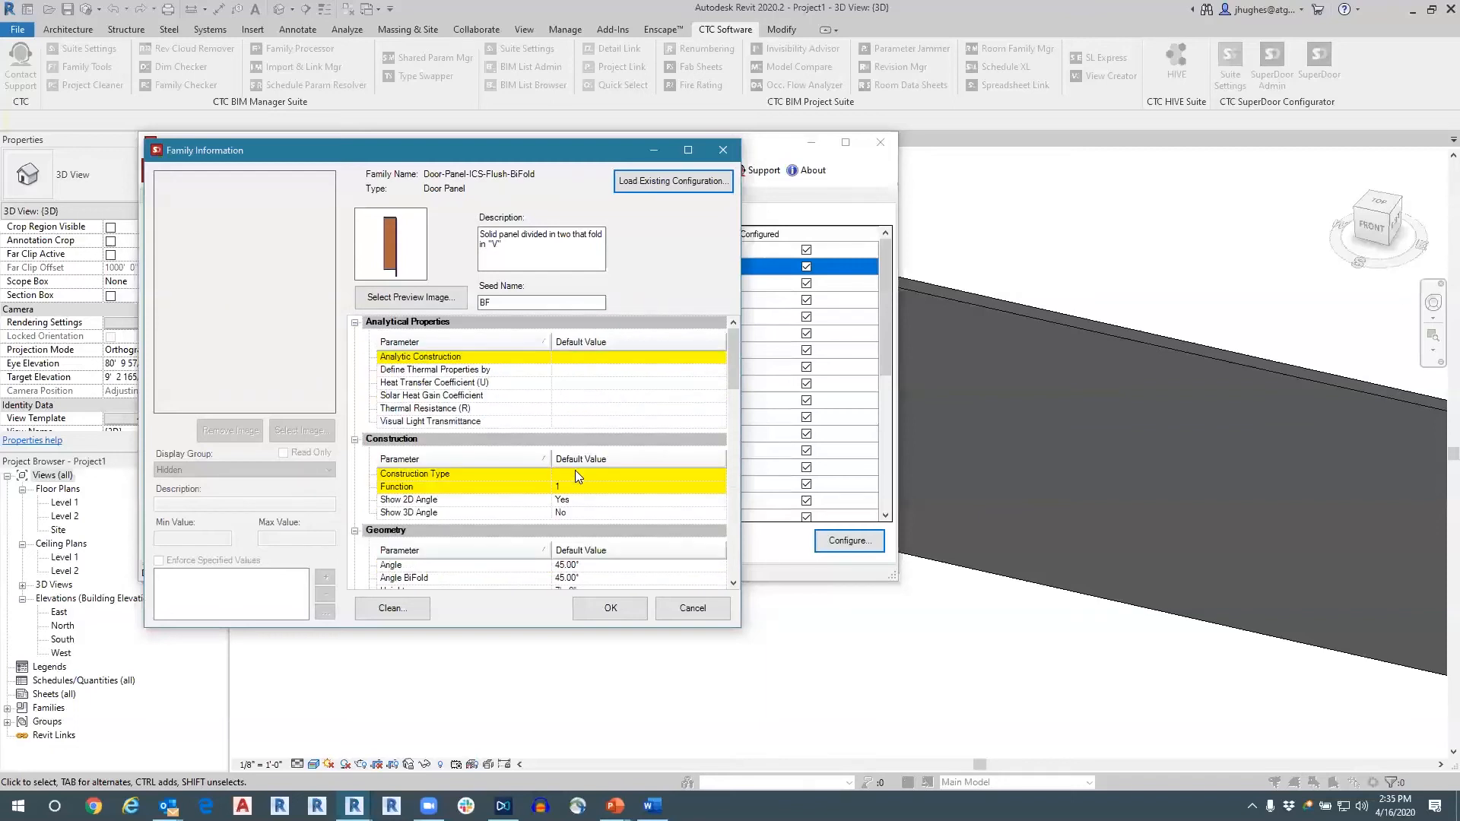
pyautogui.scroll(-5, 597, 416)
pyautogui.scroll(-8, 593, 471)
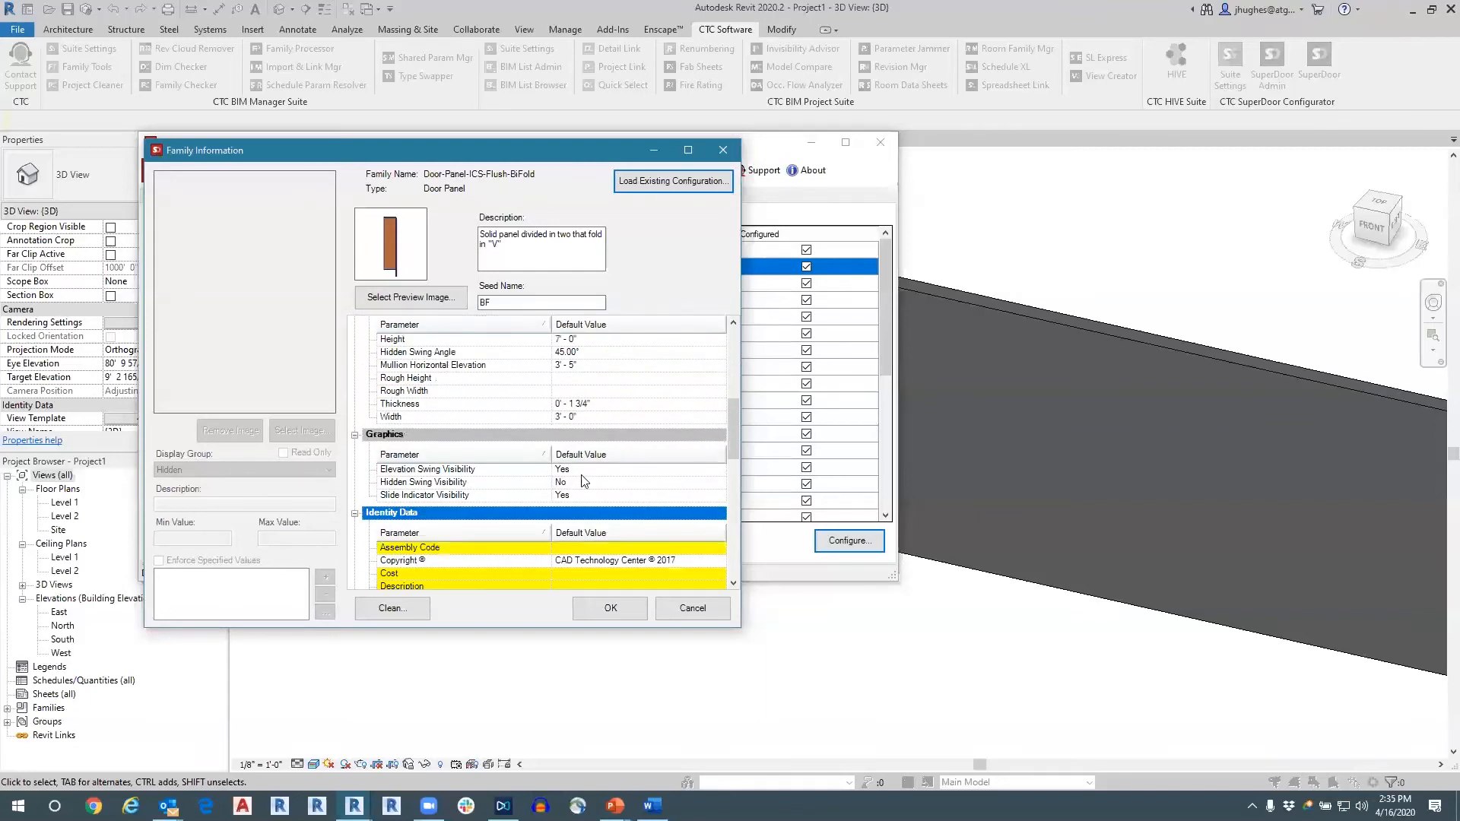
# Leave the flush bifold panel's configuration, discarding its changes, and close SuperDoor Admin.
pyautogui.click(674, 607)
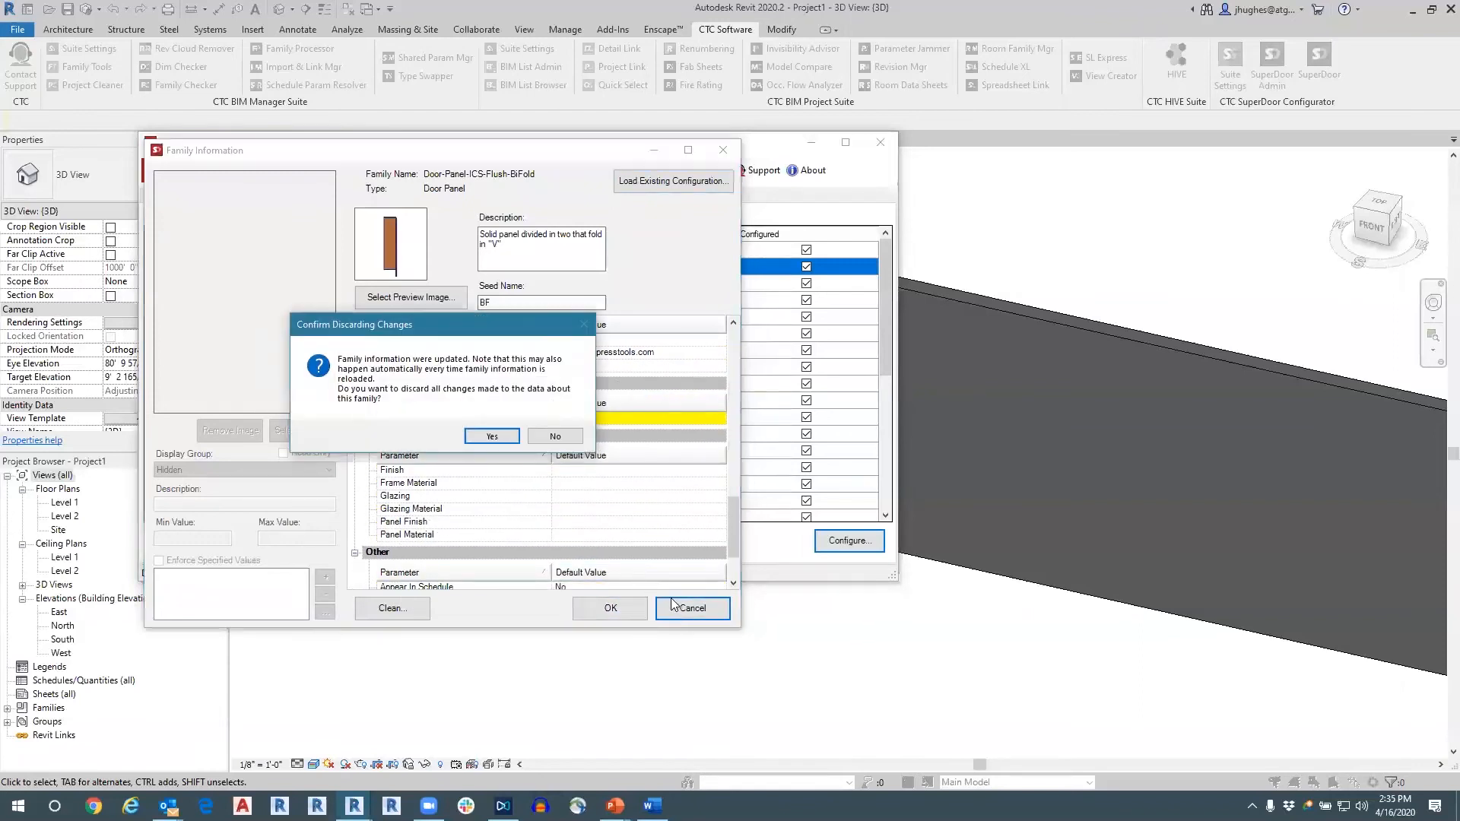
pyautogui.click(490, 436)
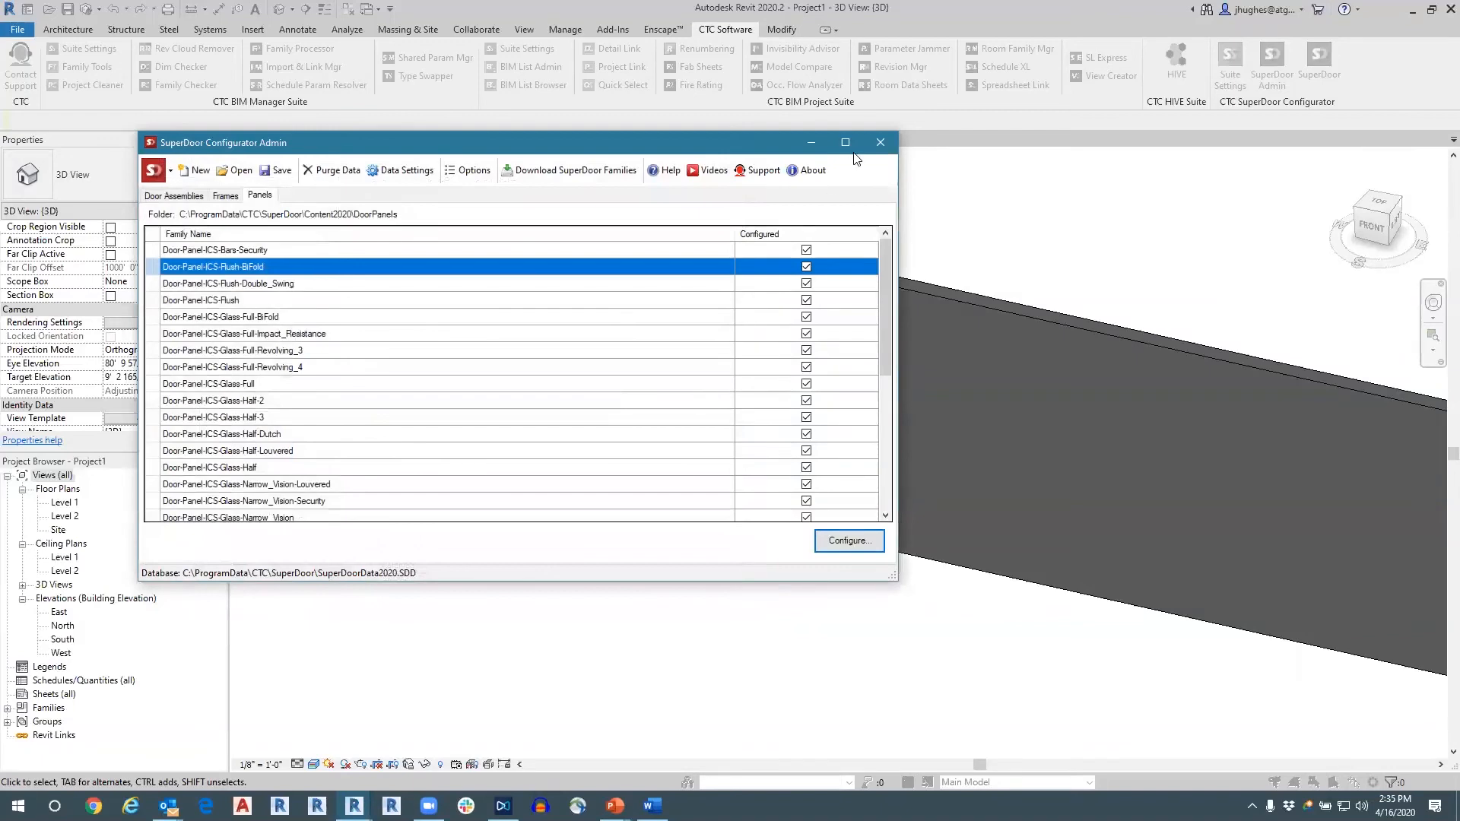
pyautogui.click(878, 143)
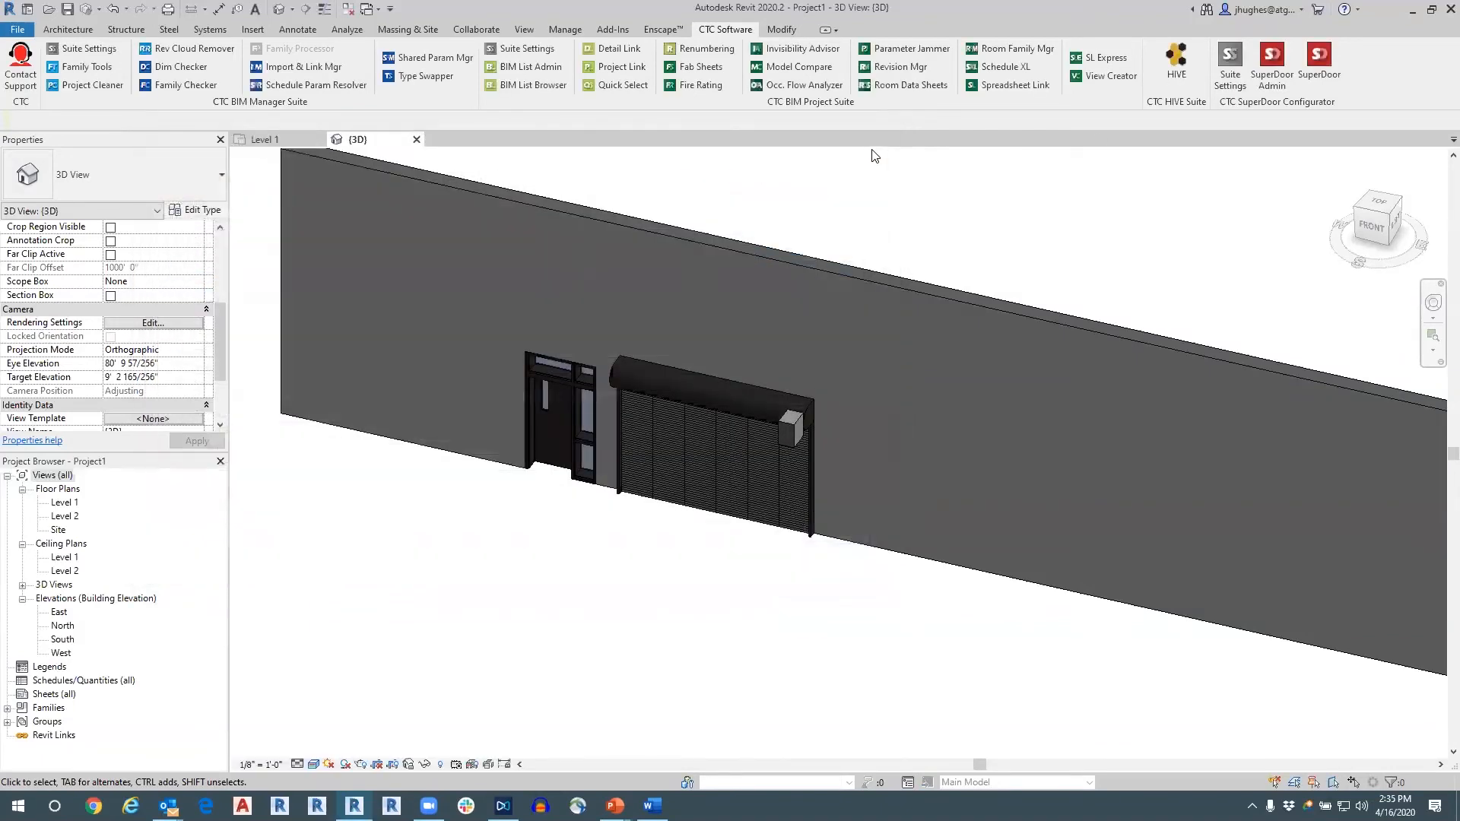
# Start a new SuperDoor configuration and choose Sliding OXXXXO as the main door assembly.
pyautogui.click(1305, 62)
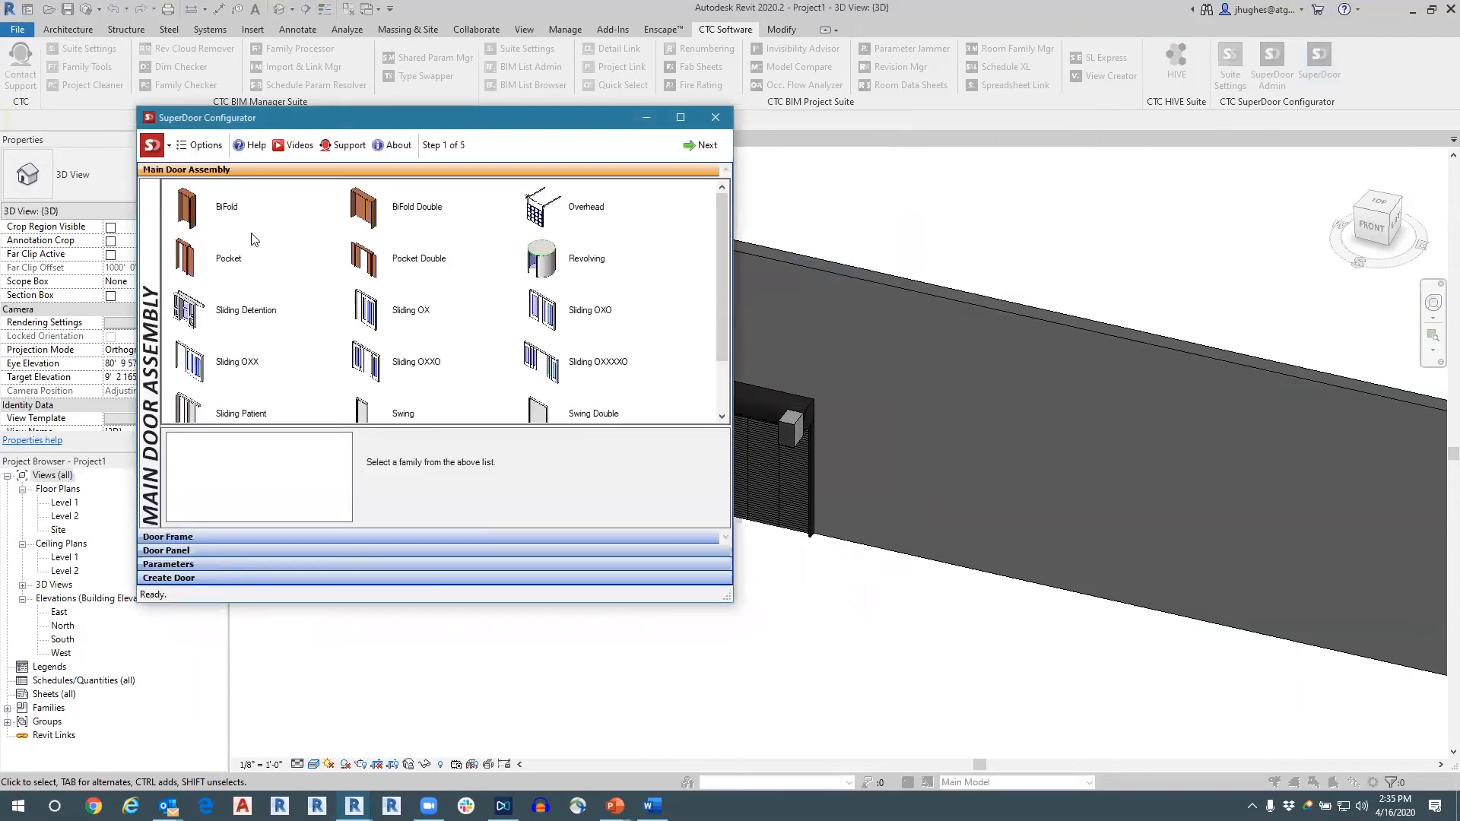
pyautogui.click(364, 340)
pyautogui.scroll(-1, 409, 369)
pyautogui.click(543, 291)
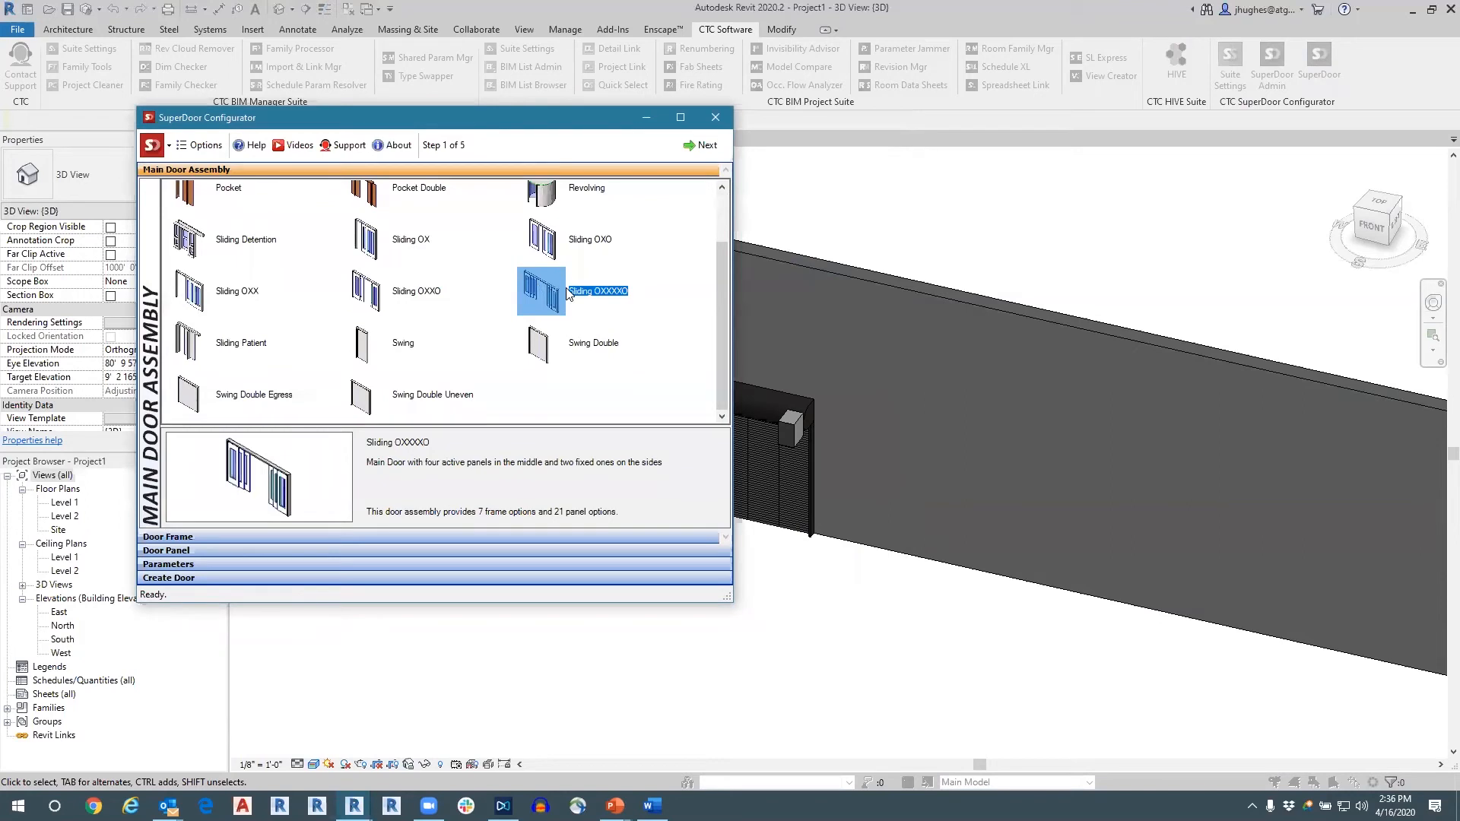
pyautogui.click(584, 329)
pyautogui.click(544, 296)
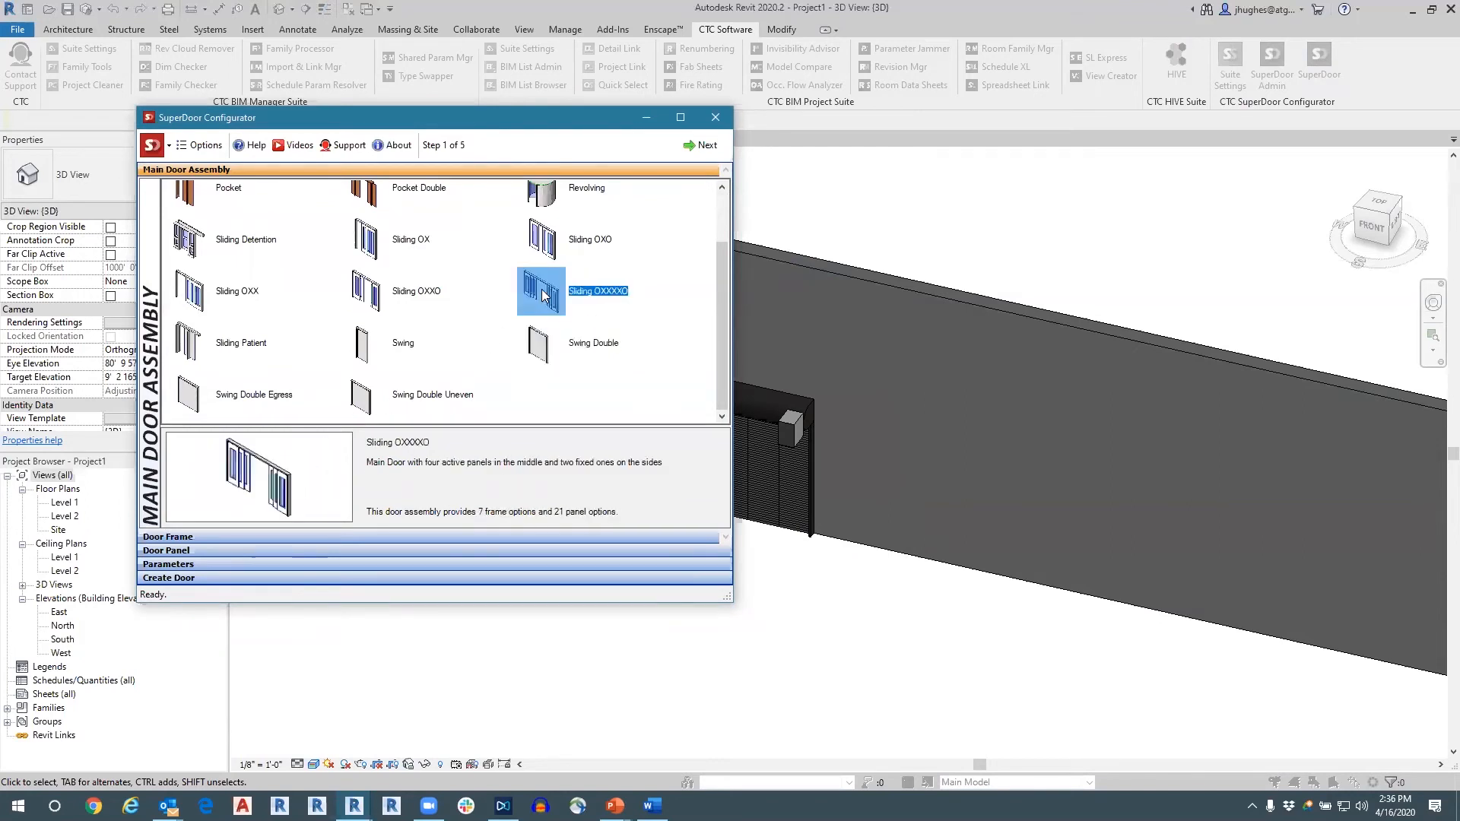
pyautogui.click(701, 146)
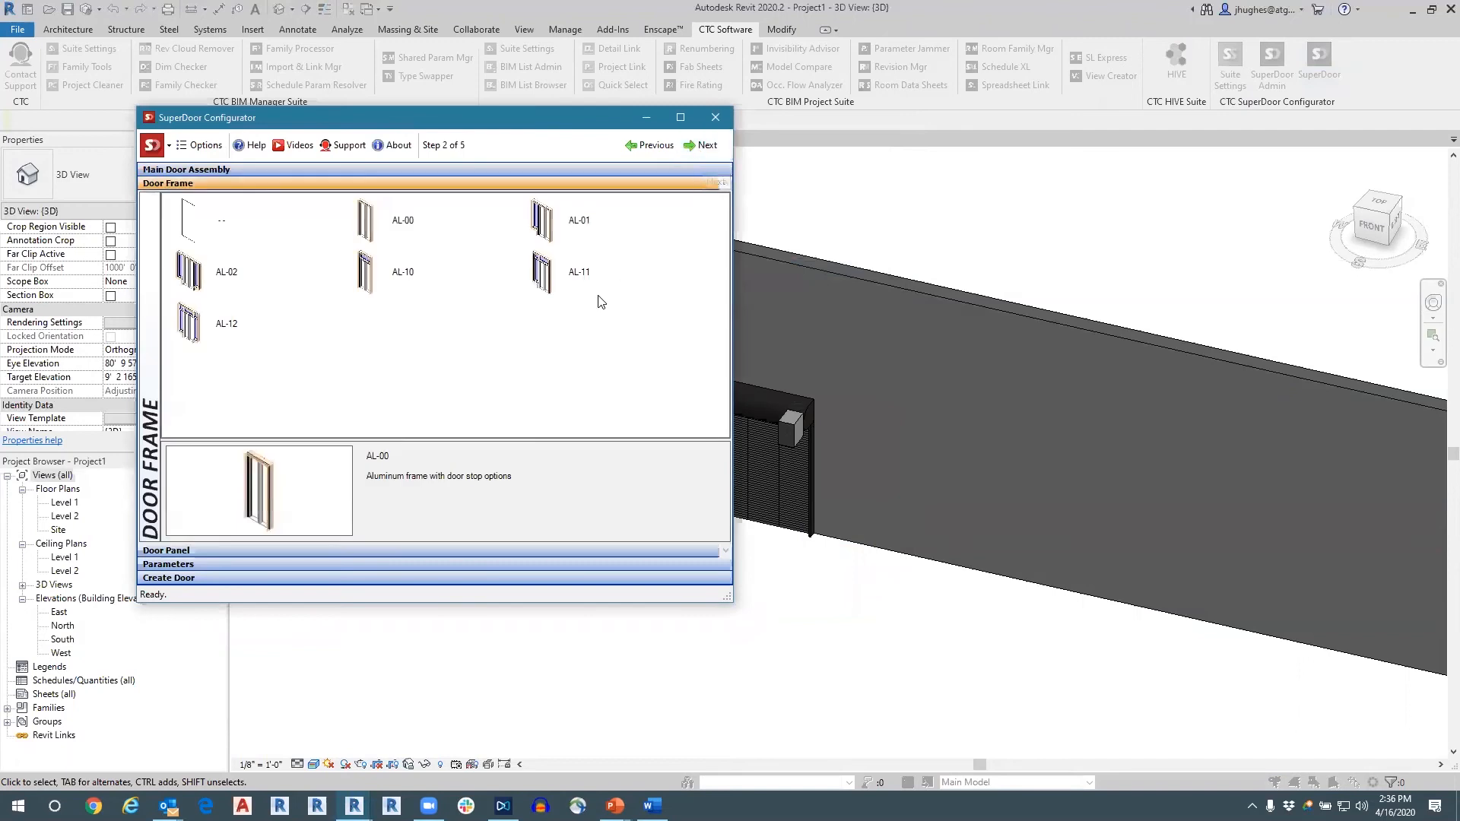
# Choose the AL-00 aluminum frame with door stop options as the sliding door's frame.
pyautogui.click(542, 272)
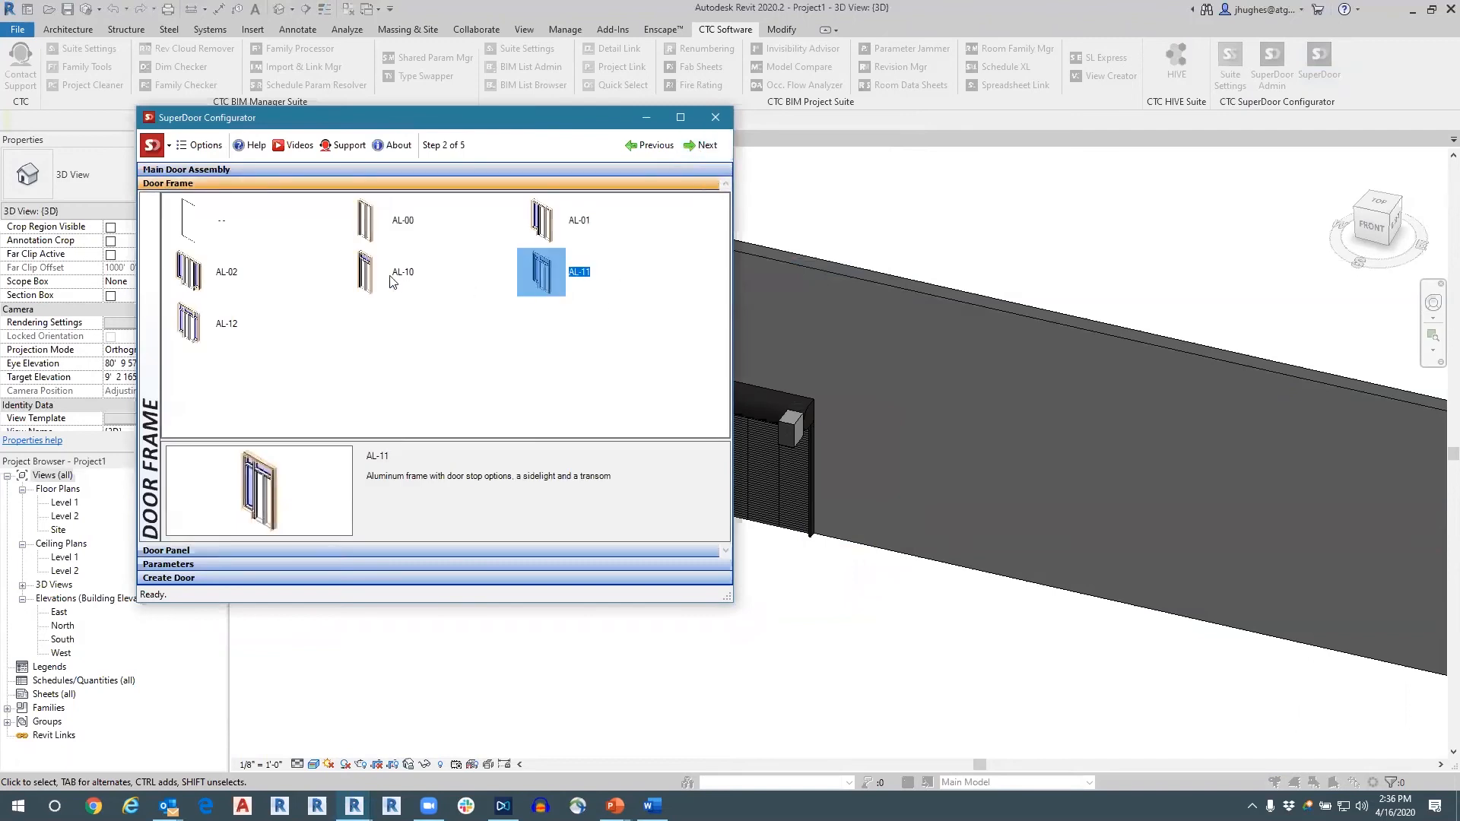
pyautogui.click(362, 230)
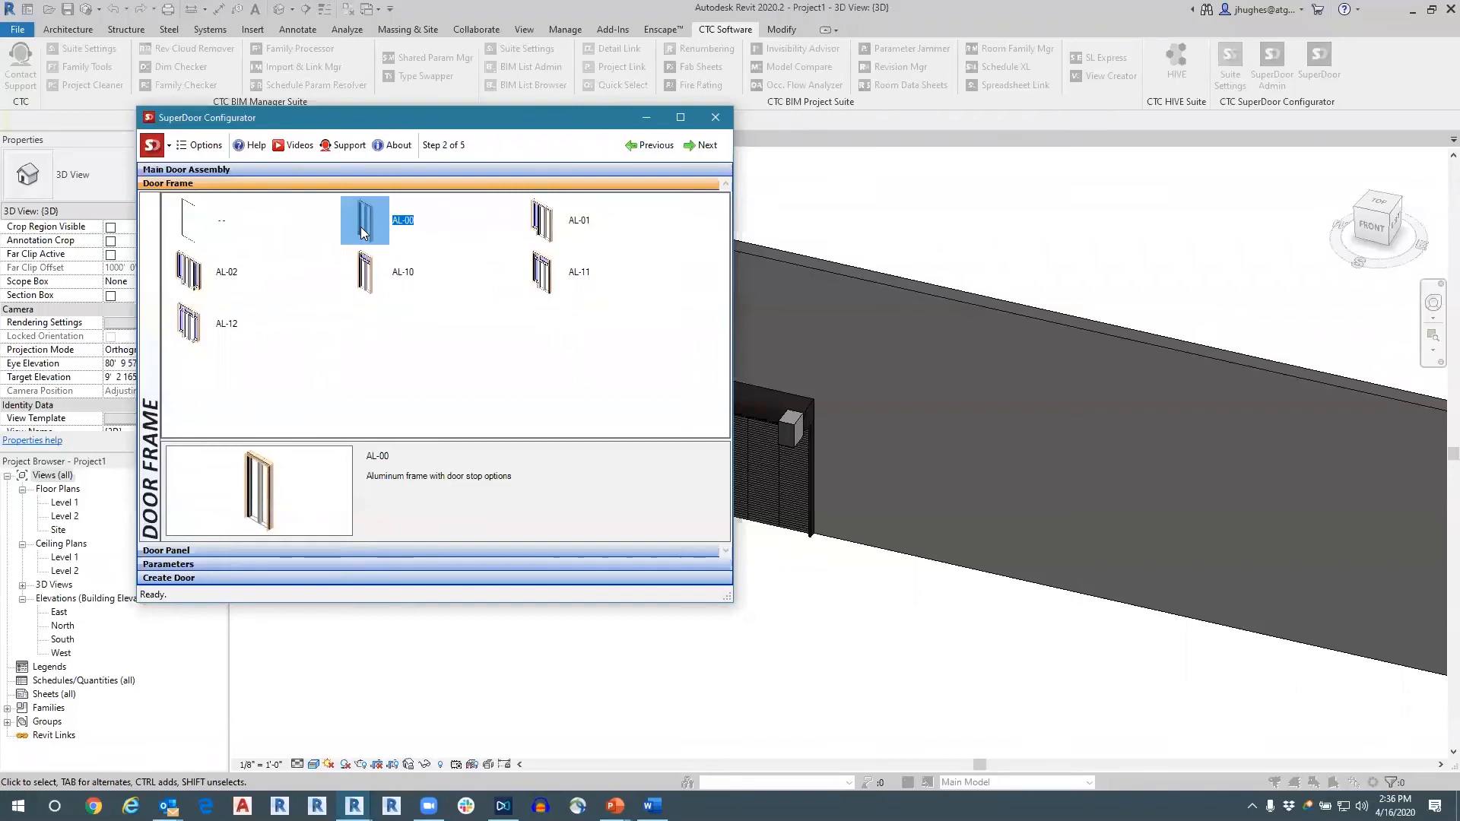
pyautogui.click(701, 146)
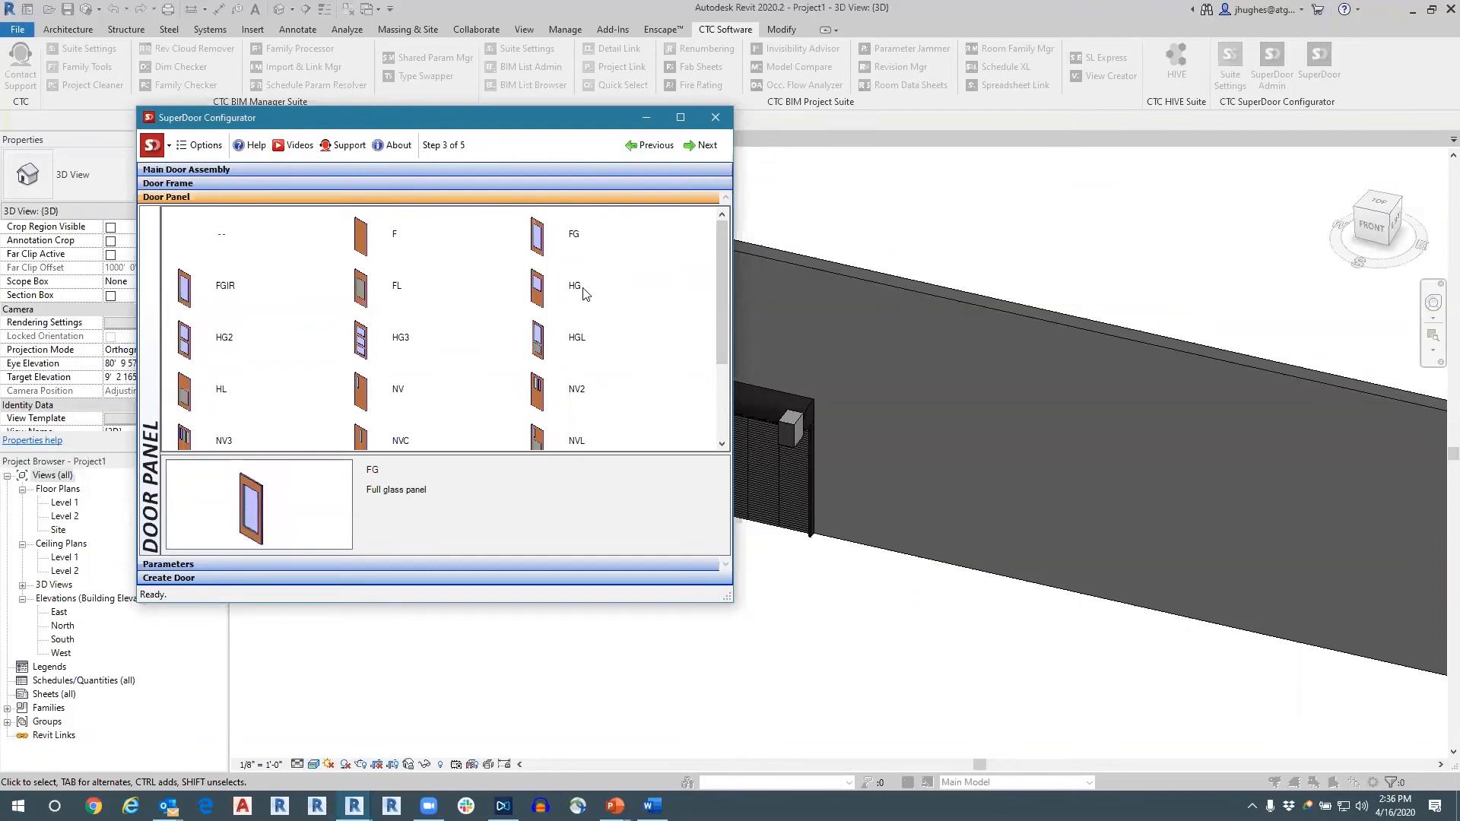
# Look through the available panels and choose FGIR, the impact-resistant full glass panel, for the sliding door.
pyautogui.scroll(-2, 587, 295)
pyautogui.click(586, 292)
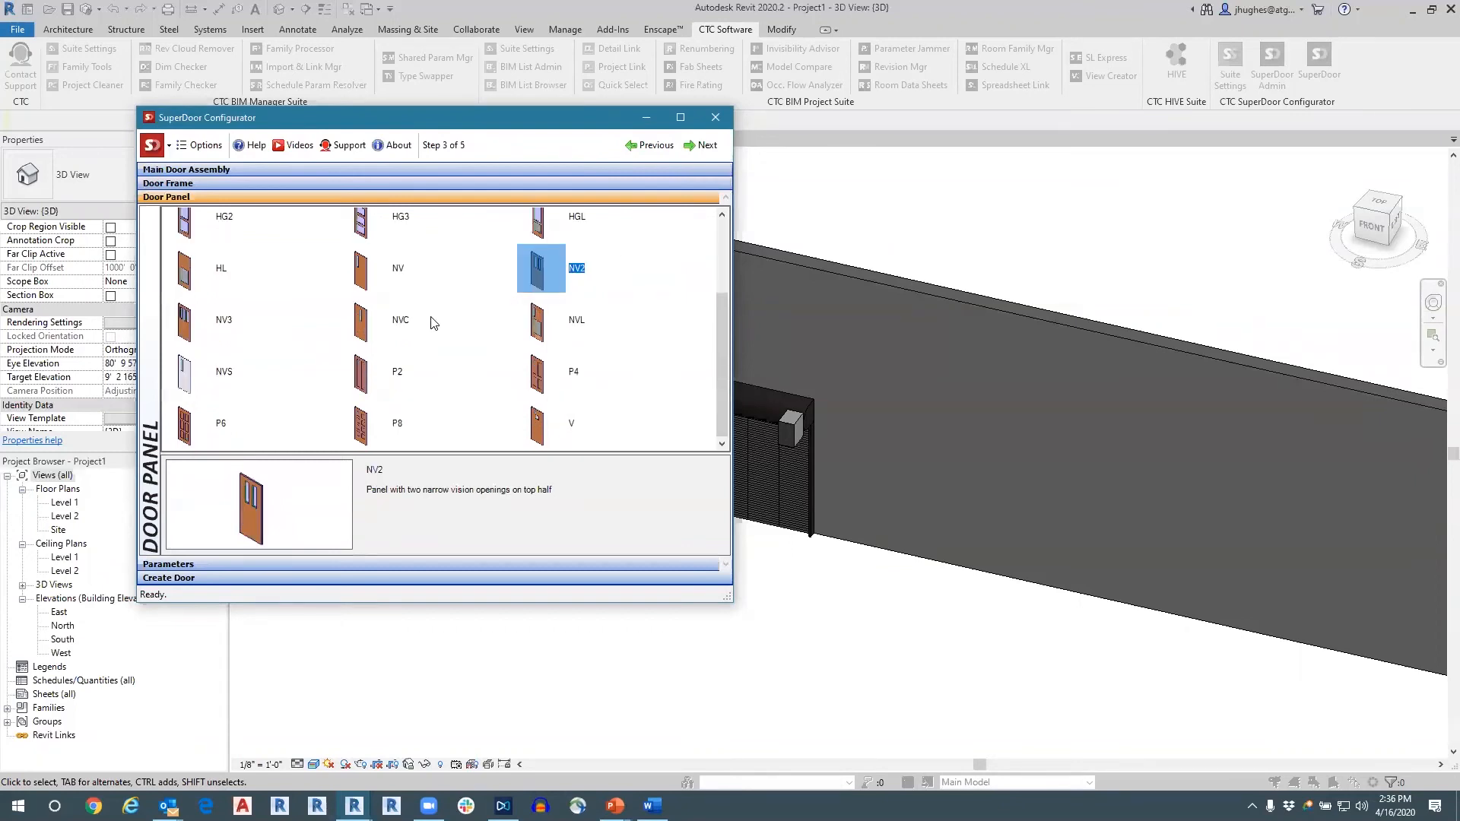
pyautogui.scroll(2, 431, 319)
pyautogui.click(187, 297)
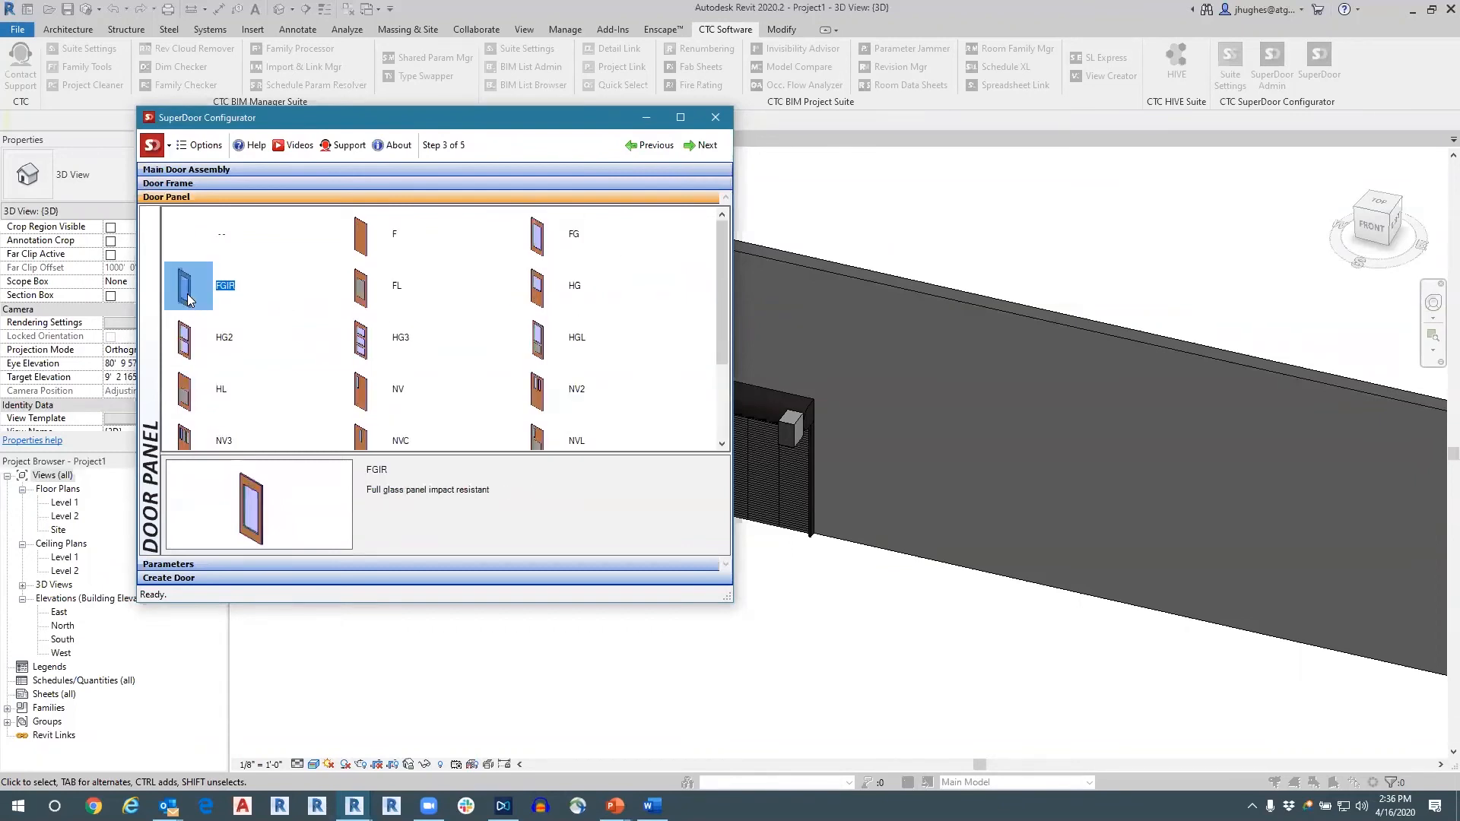
pyautogui.click(696, 146)
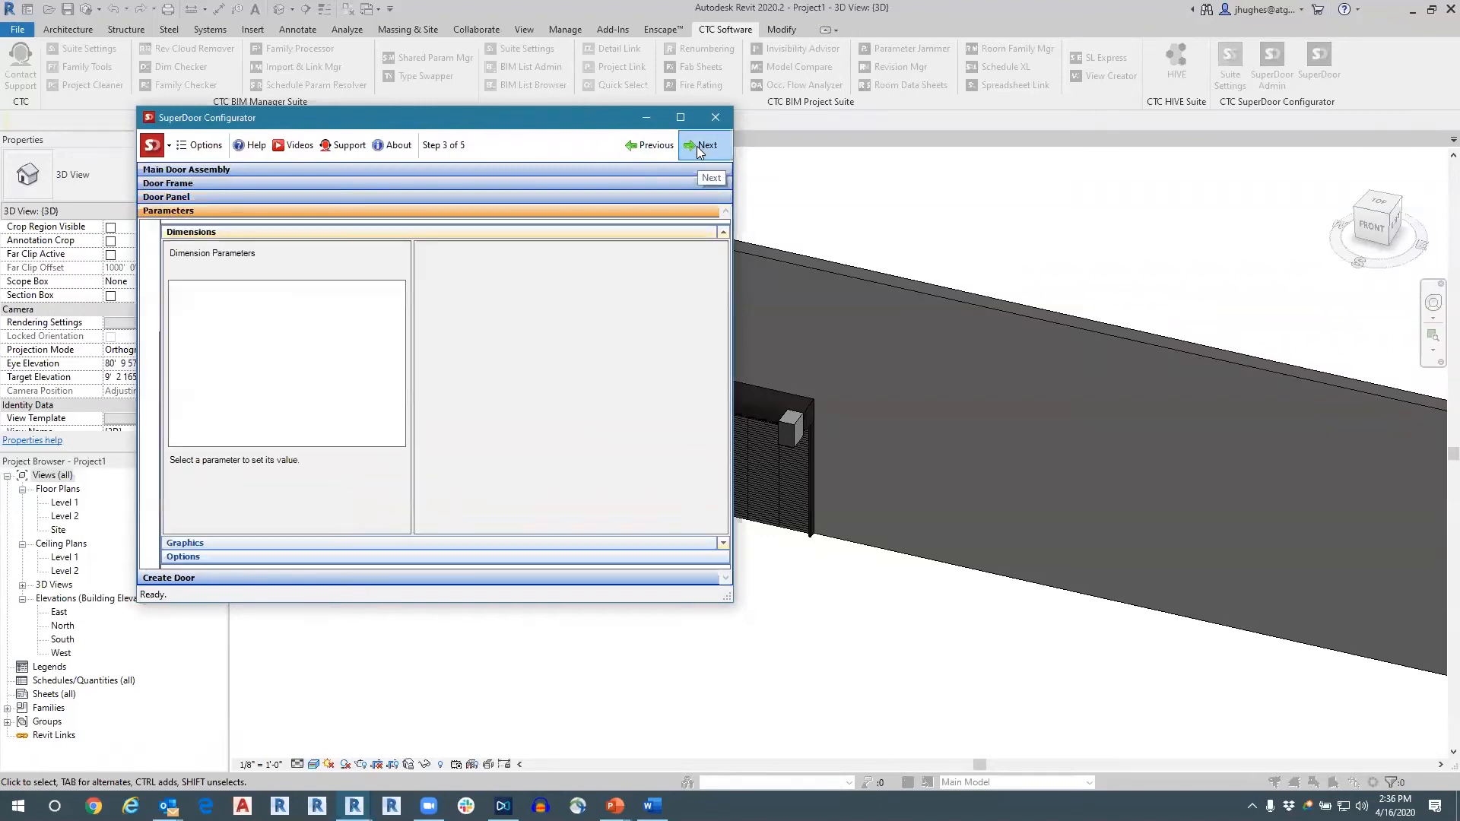
# Create the sliding door as type AL-00 FGIR 144 x 84 with default parameters and place it about 17' from the overhead door, centre to centre.
pyautogui.scroll(-1, 631, 308)
pyautogui.scroll(1, 631, 308)
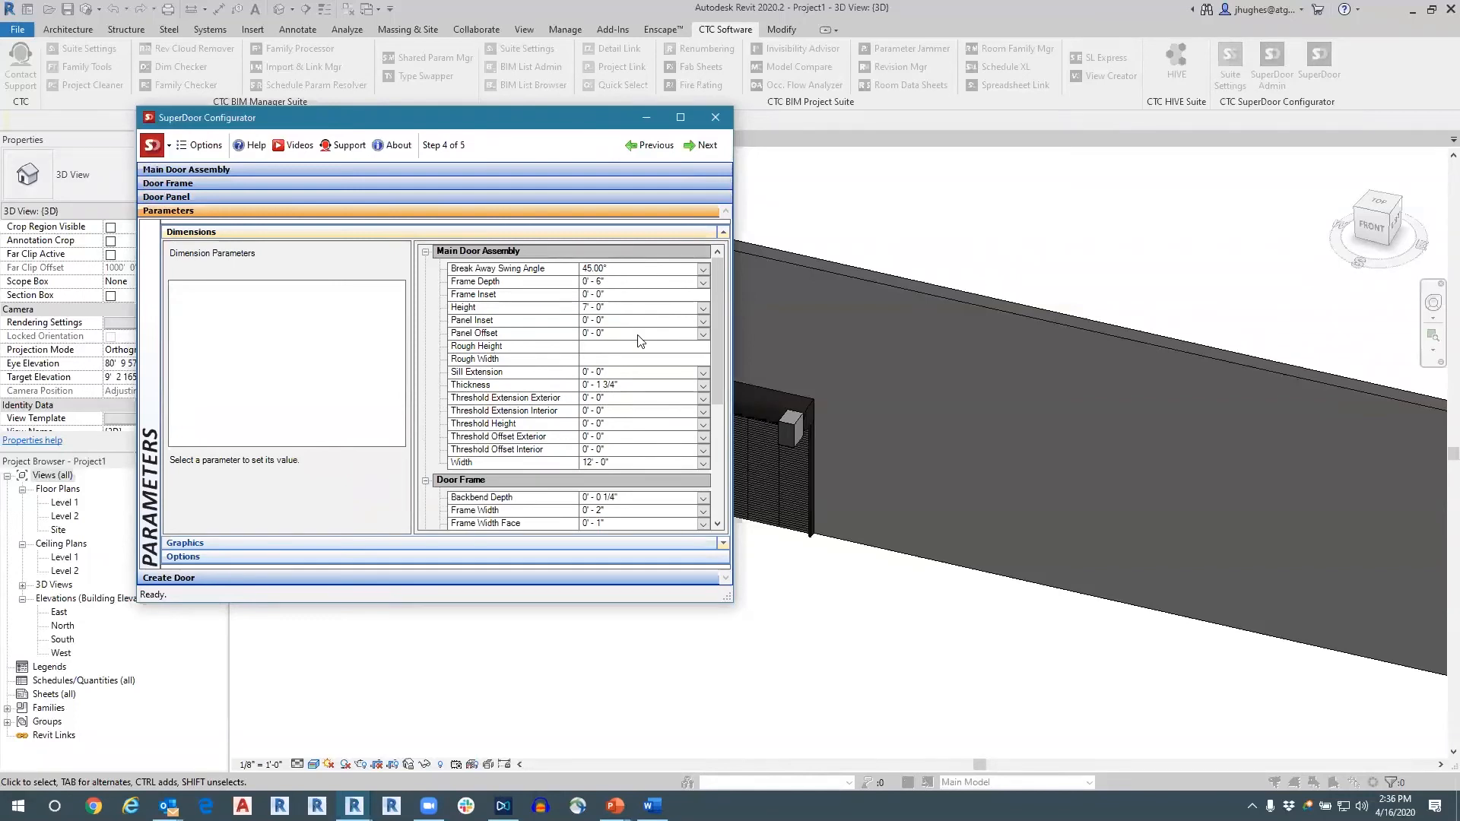
pyautogui.scroll(-3, 643, 342)
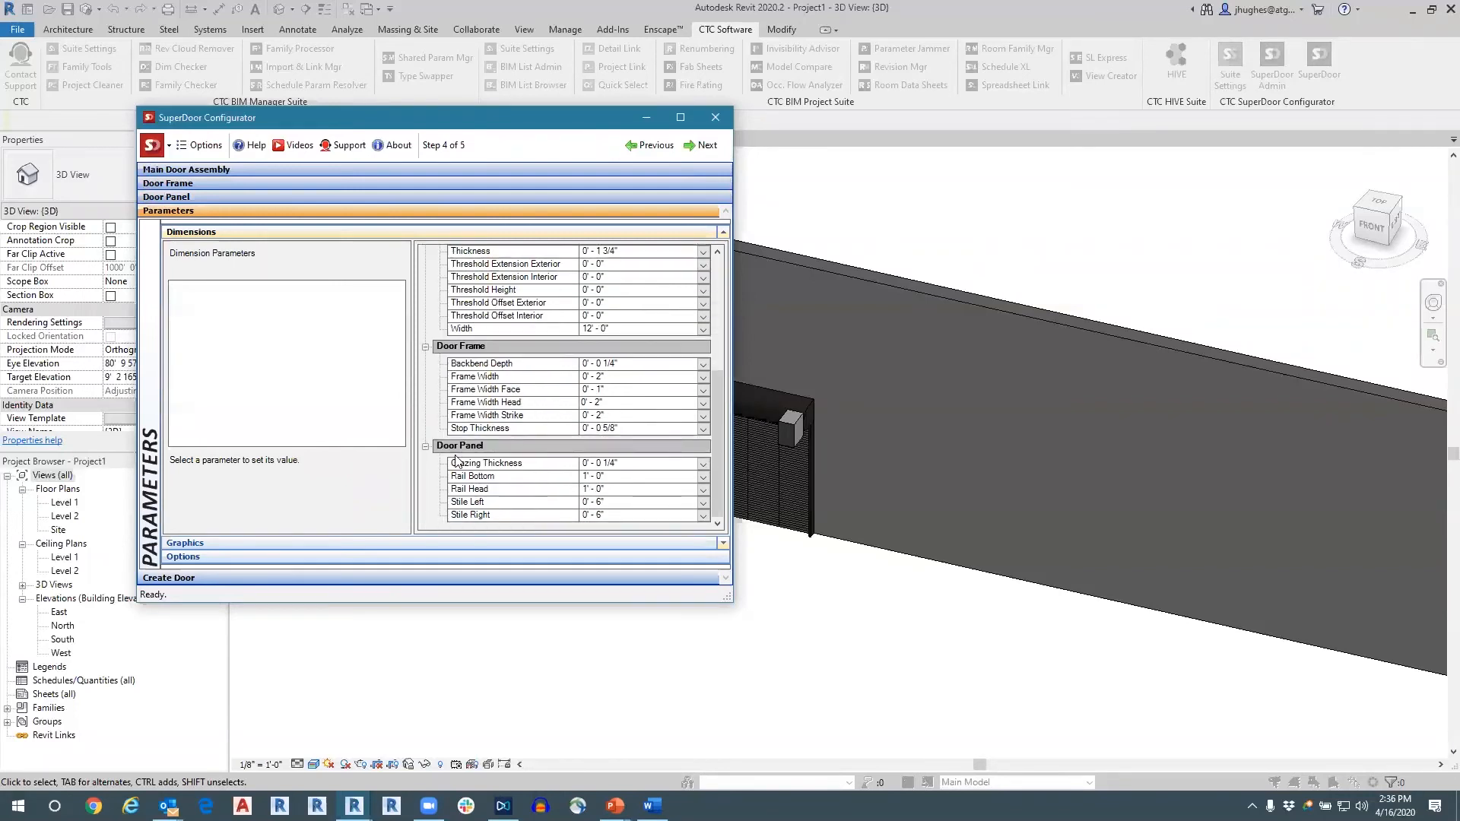
pyautogui.click(414, 580)
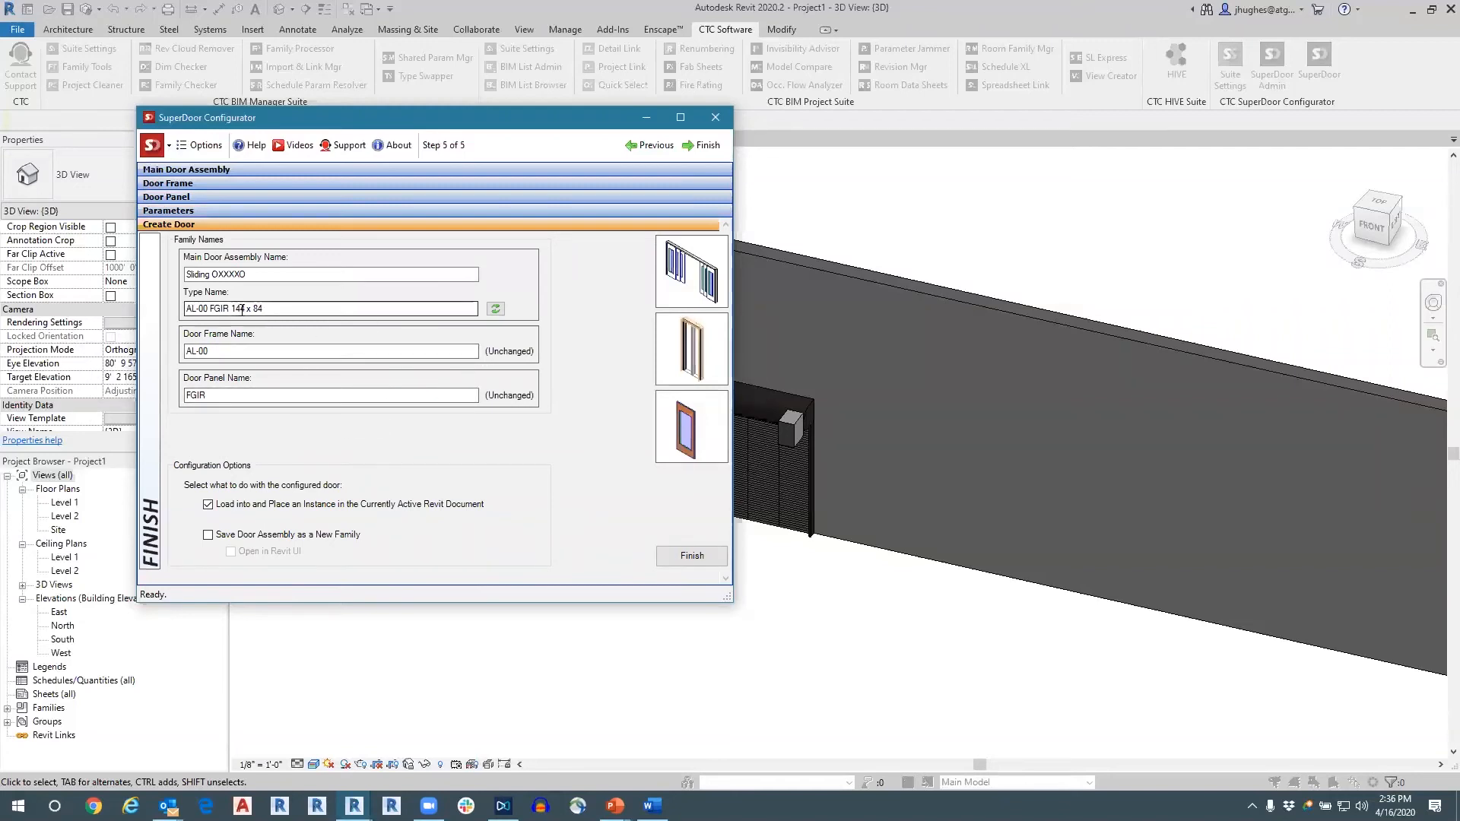
pyautogui.moveTo(282, 308); pyautogui.dragTo(213, 305)
pyautogui.click(273, 307)
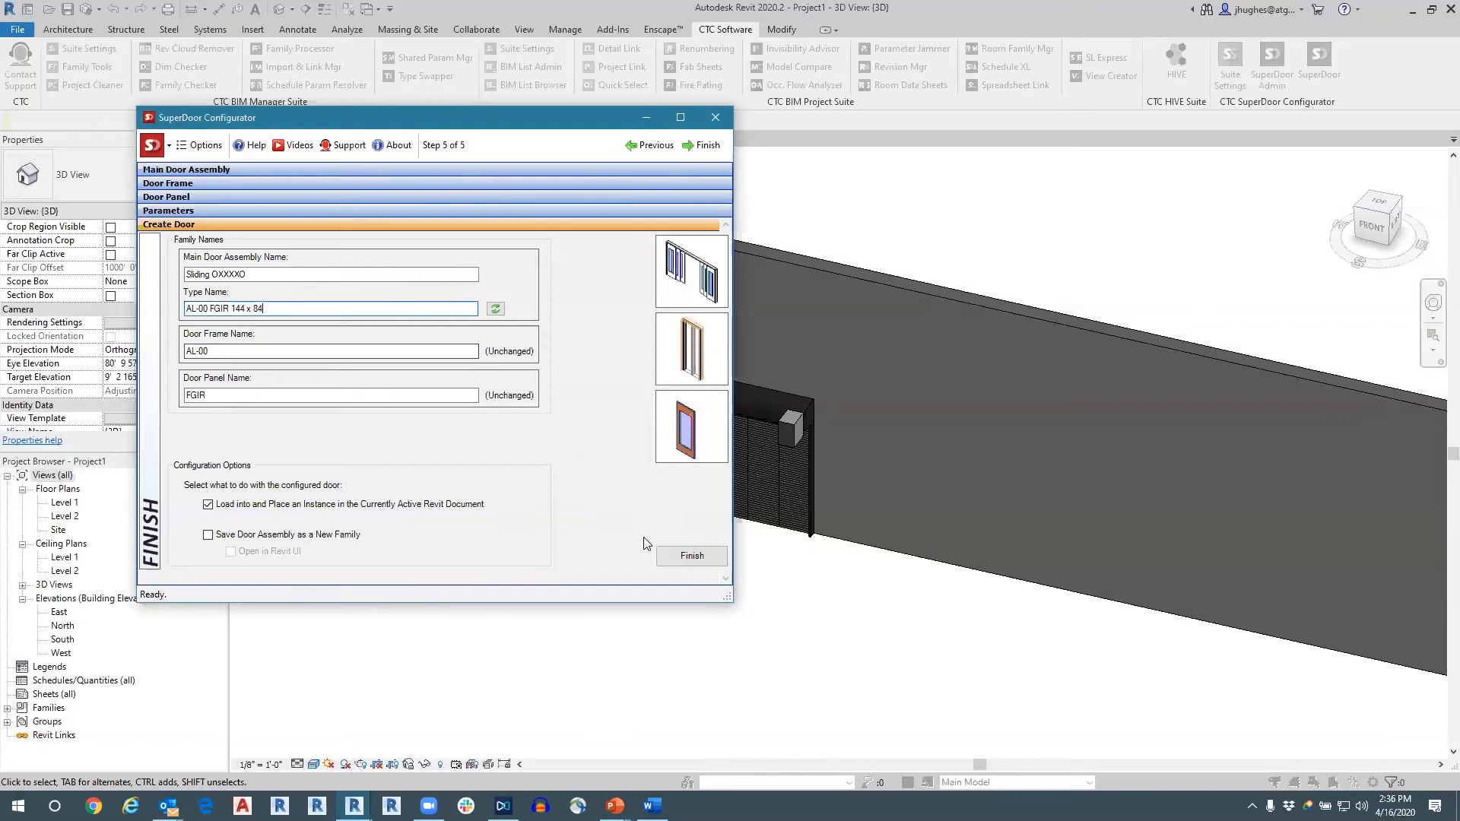
pyautogui.click(684, 555)
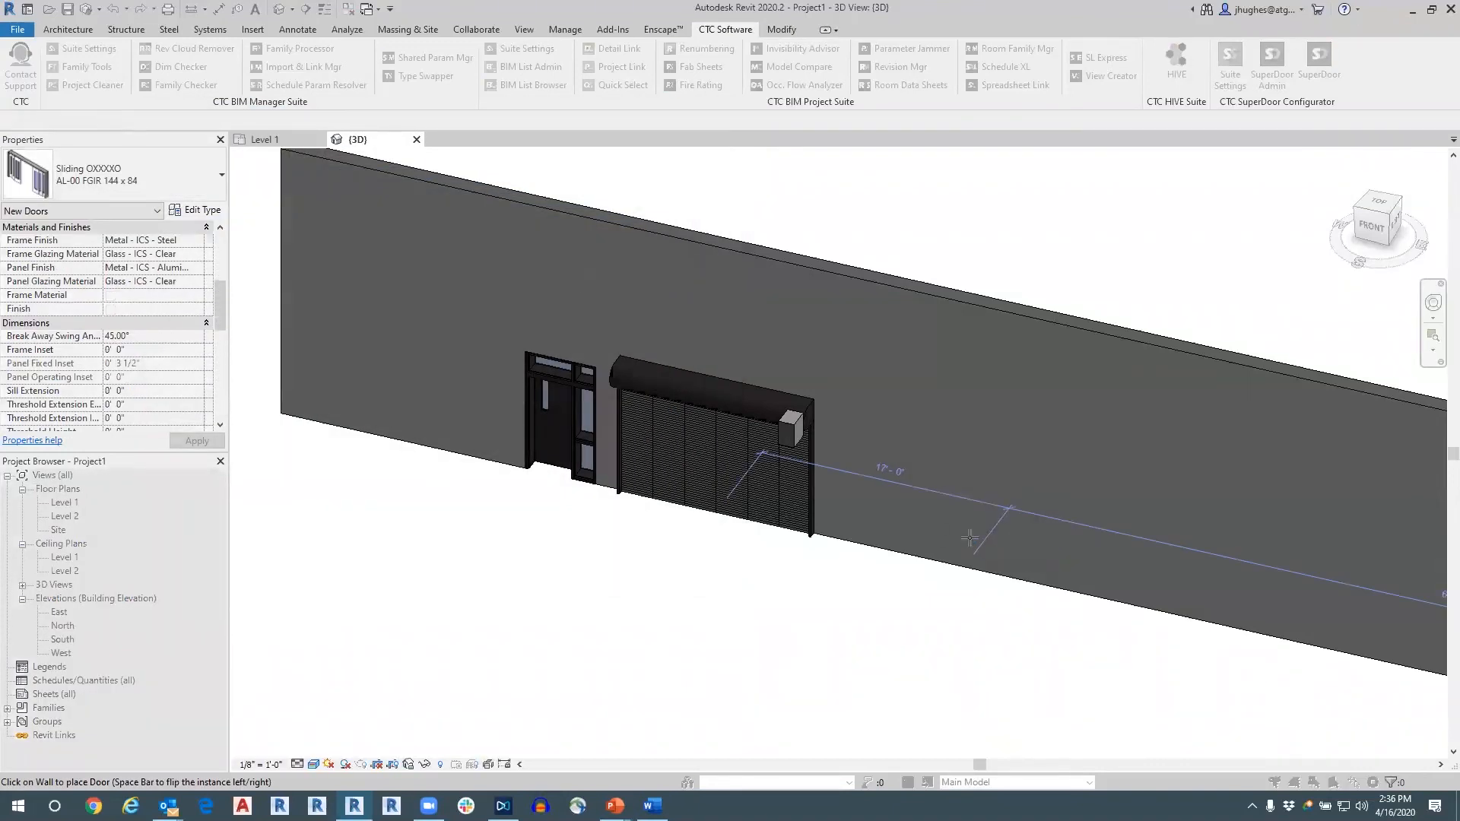
pyautogui.click(970, 538)
pyautogui.press('Escape')
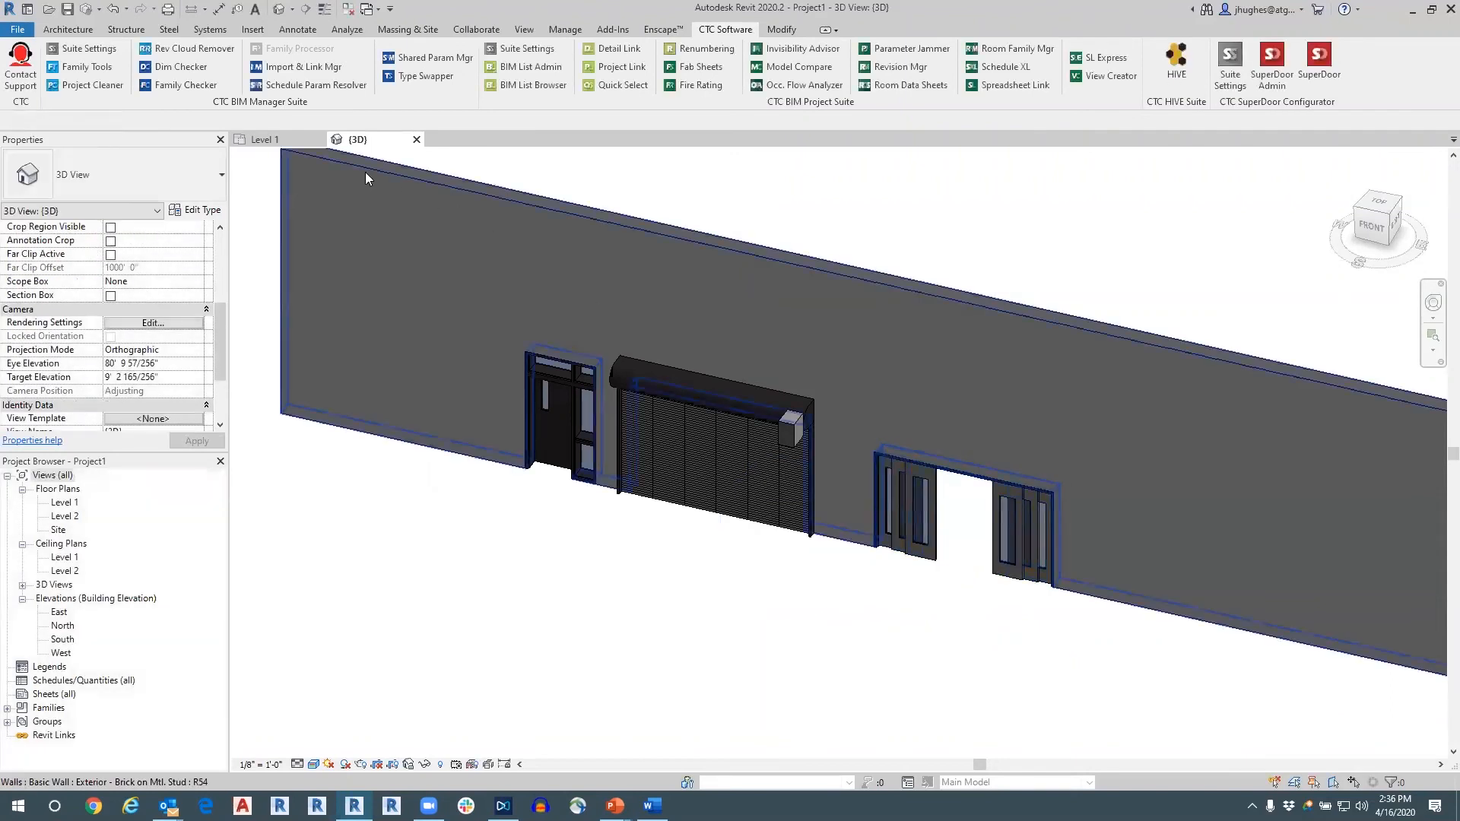
# In the Level 1 floor plan, tag the swing, overhead and sliding doors by category without leaders.
pyautogui.click(273, 141)
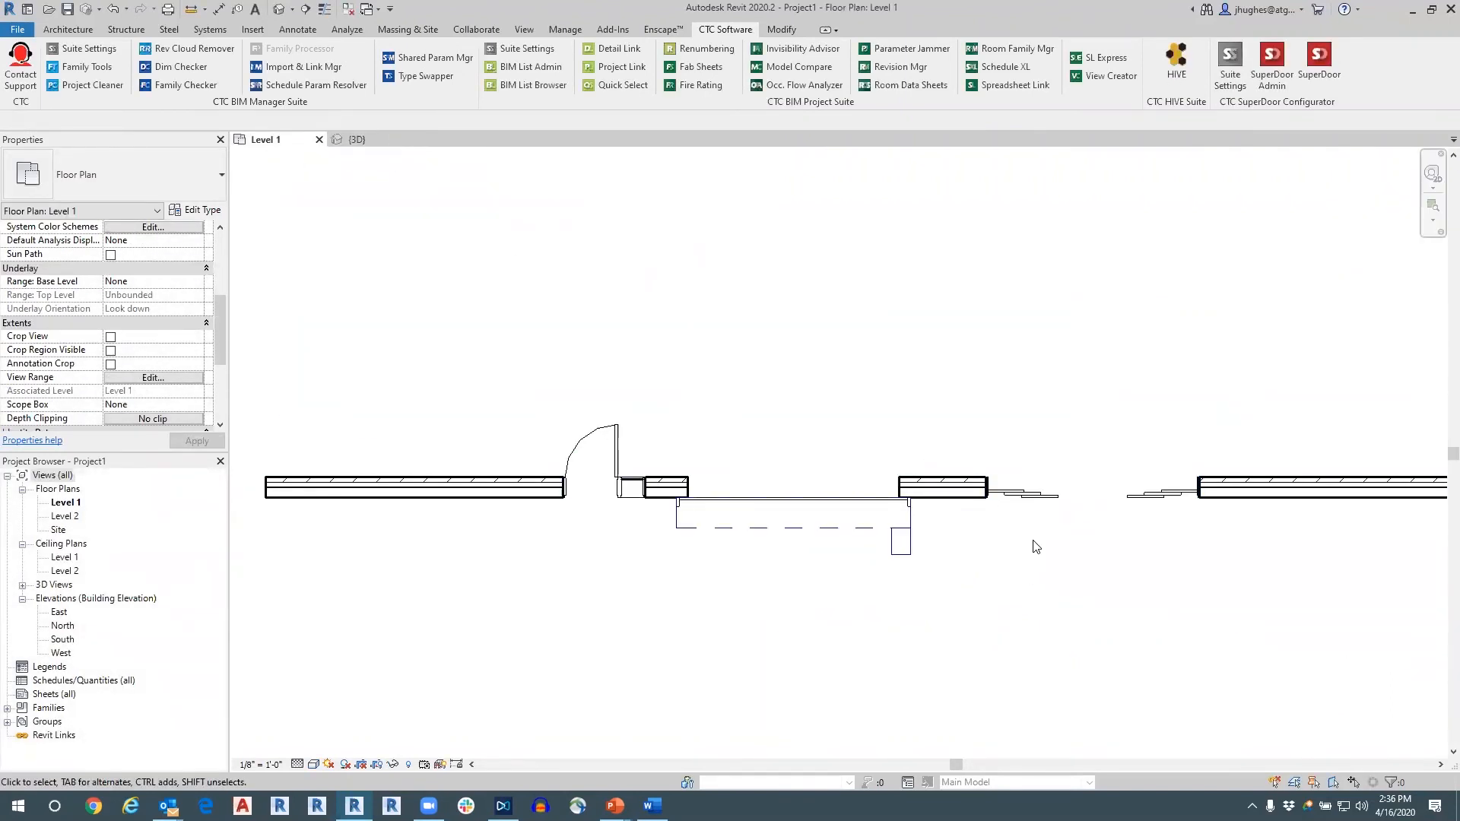
pyautogui.moveTo(1051, 564); pyautogui.dragTo(938, 551, button='middle')
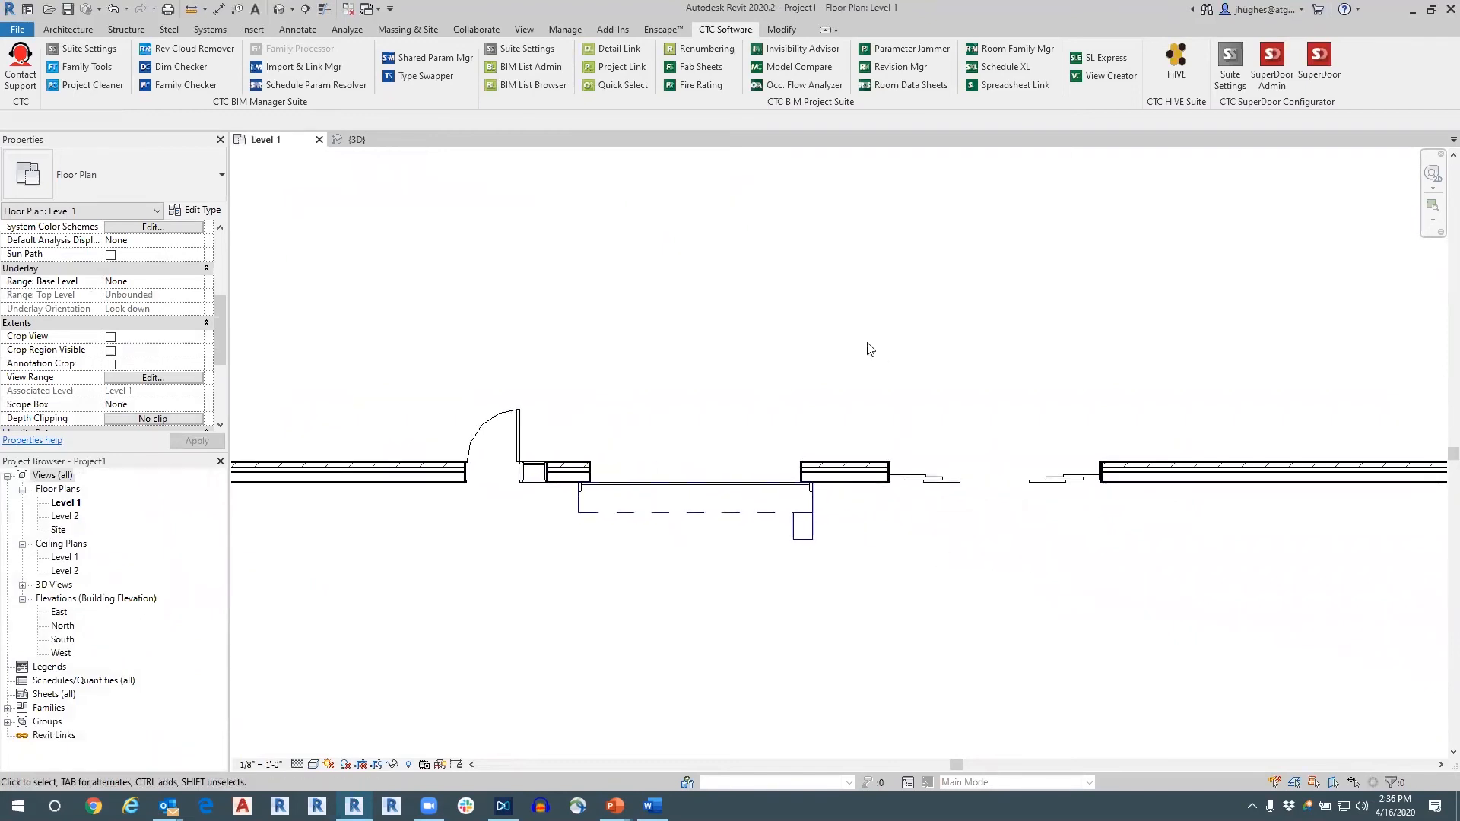
pyautogui.click(298, 29)
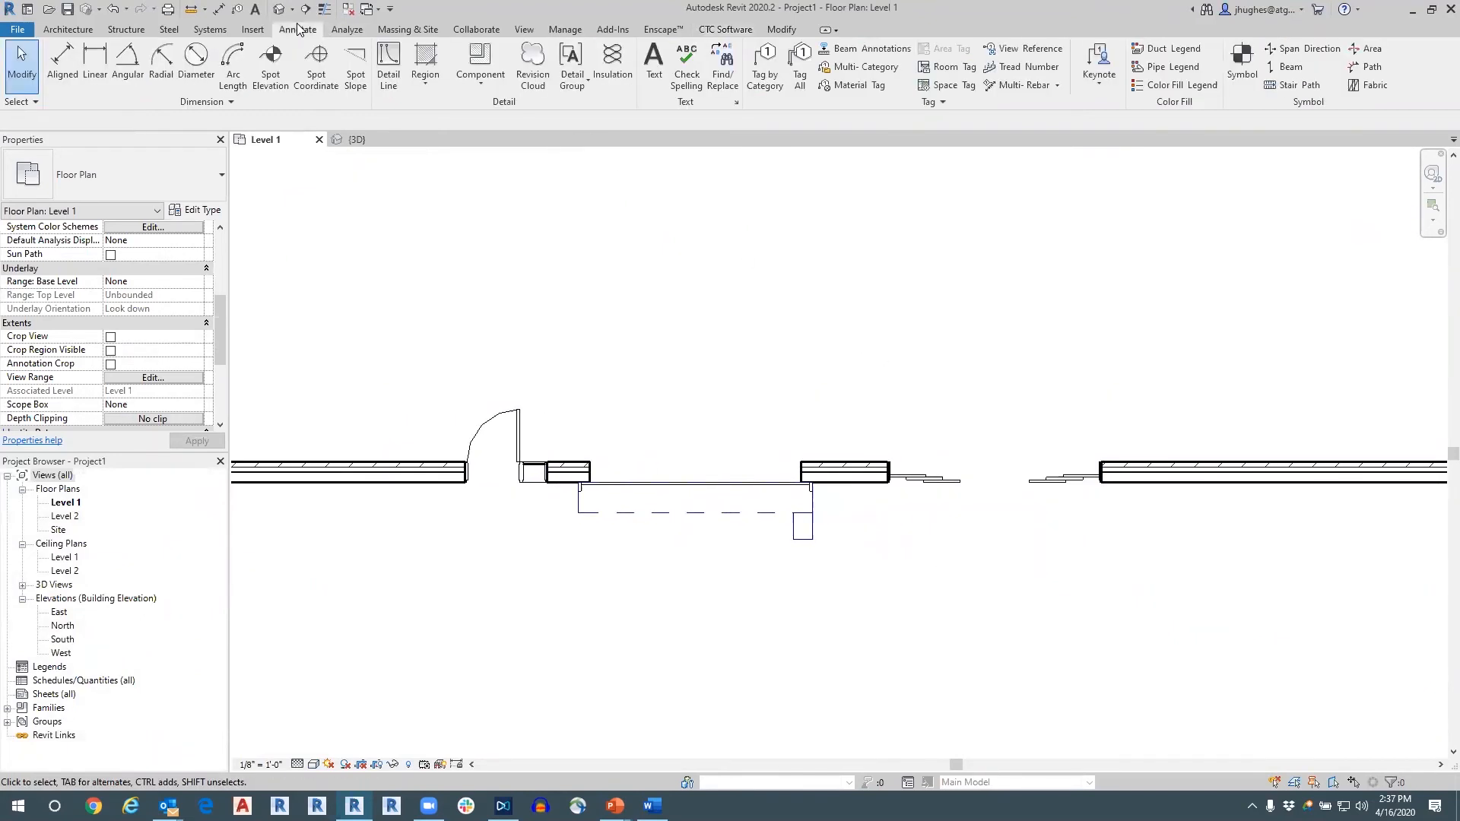
pyautogui.click(765, 73)
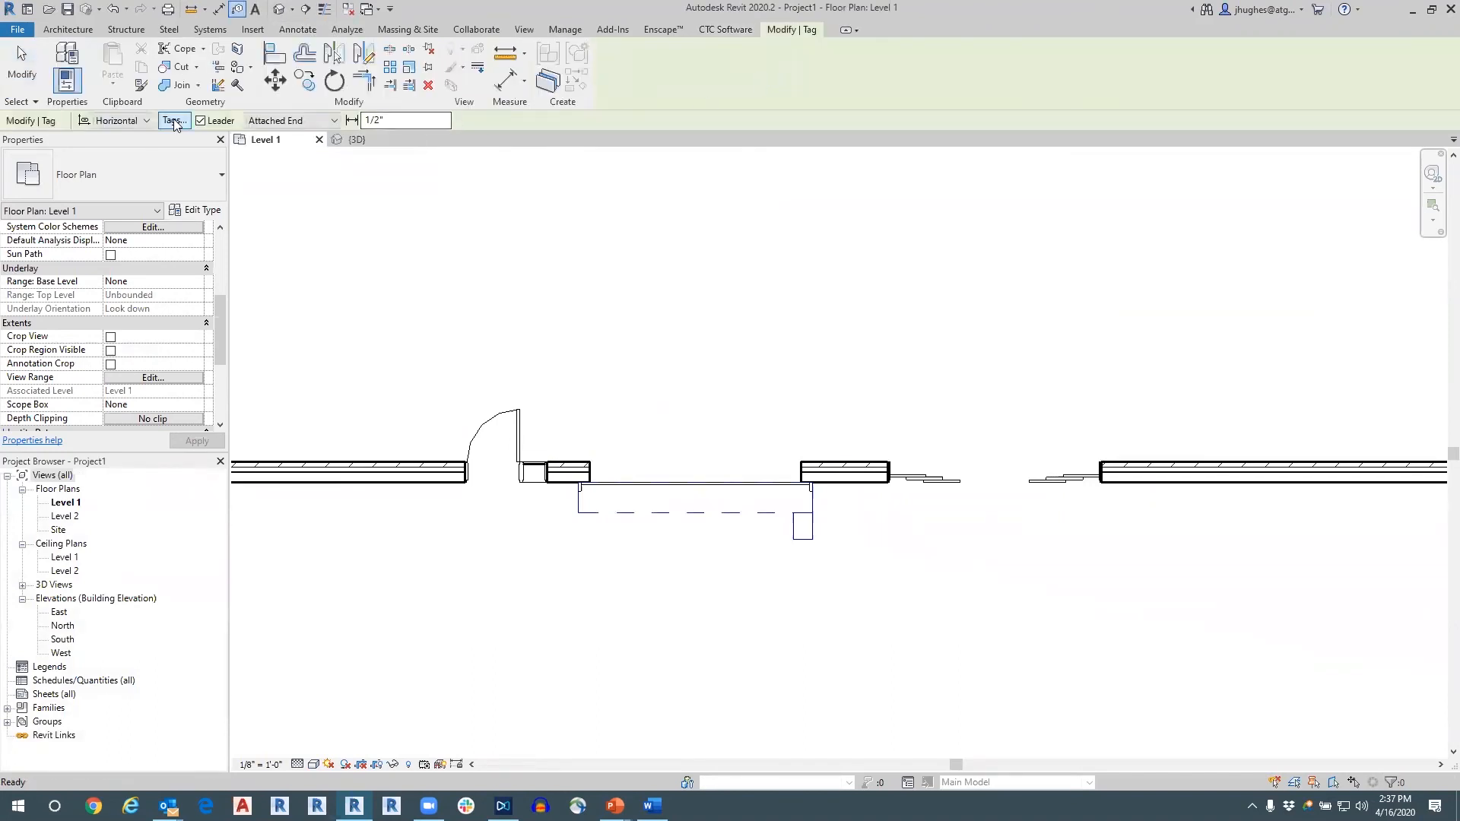
pyautogui.click(200, 121)
pyautogui.click(505, 426)
pyautogui.click(690, 484)
pyautogui.click(992, 477)
pyautogui.press('Escape')
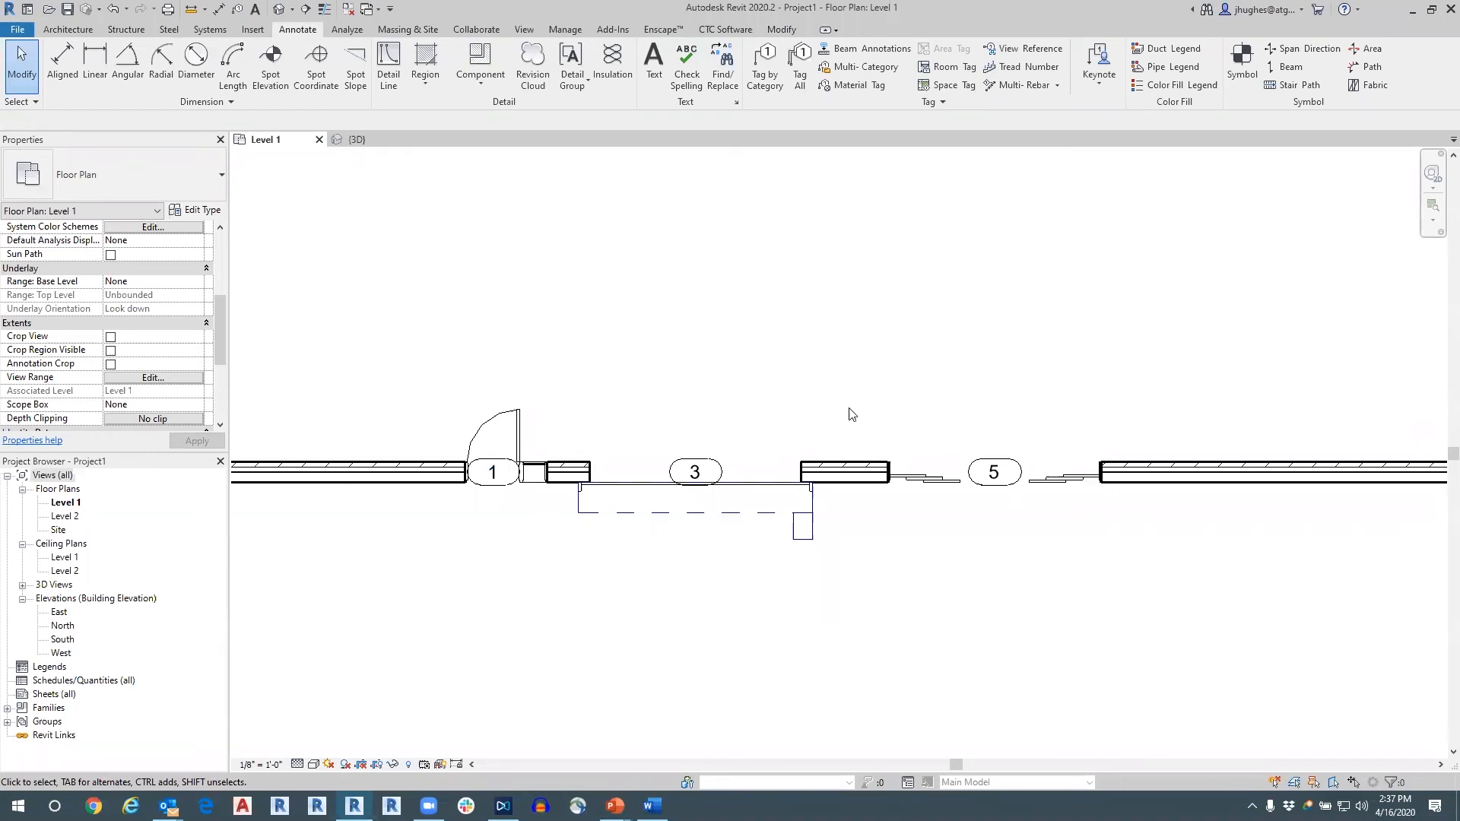
# Select the overhead door in the floor plan and check its type and instance properties.
pyautogui.moveTo(848, 417); pyautogui.dragTo(742, 434, button='middle')
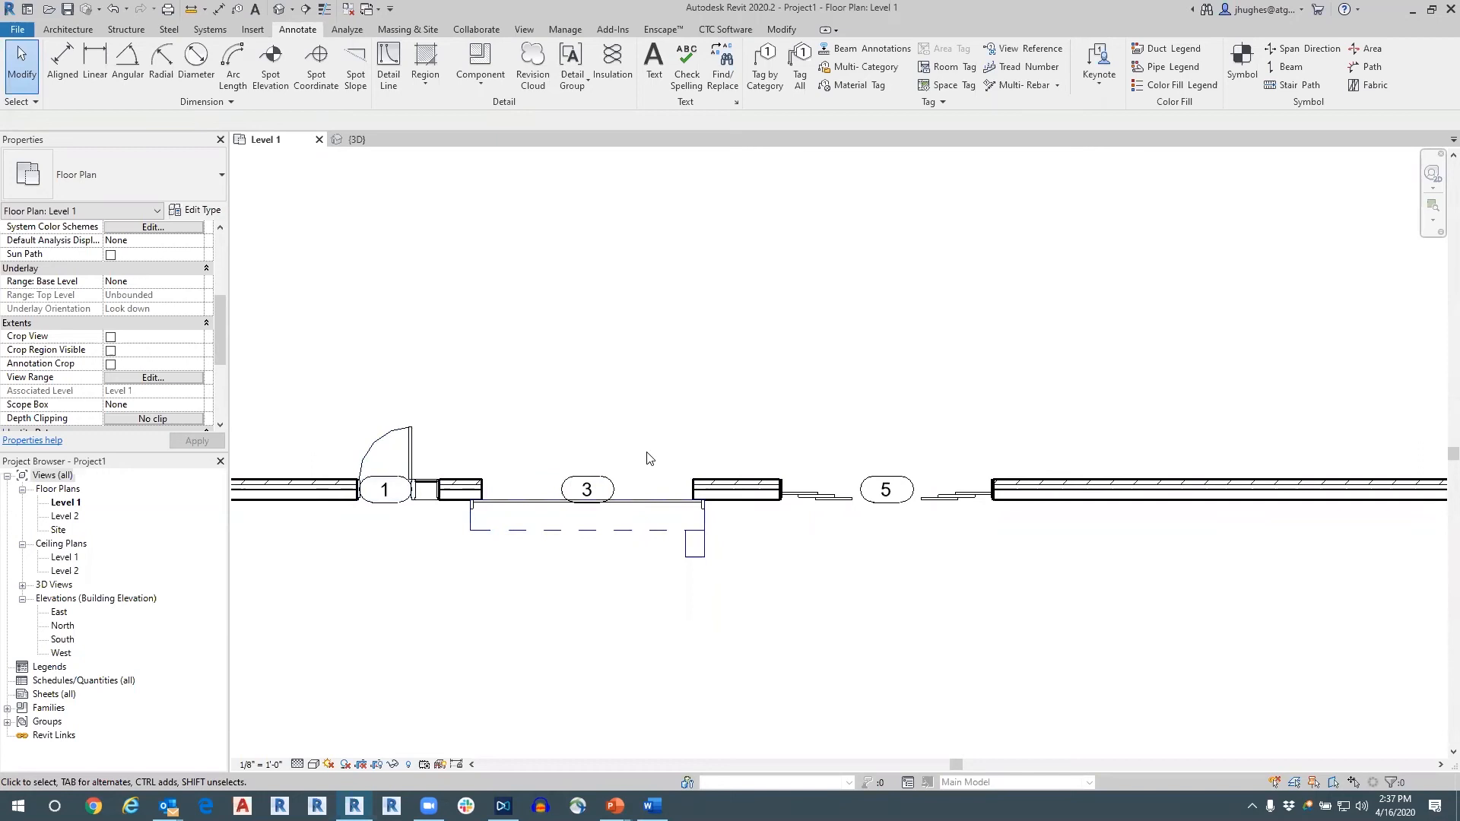
pyautogui.click(664, 479)
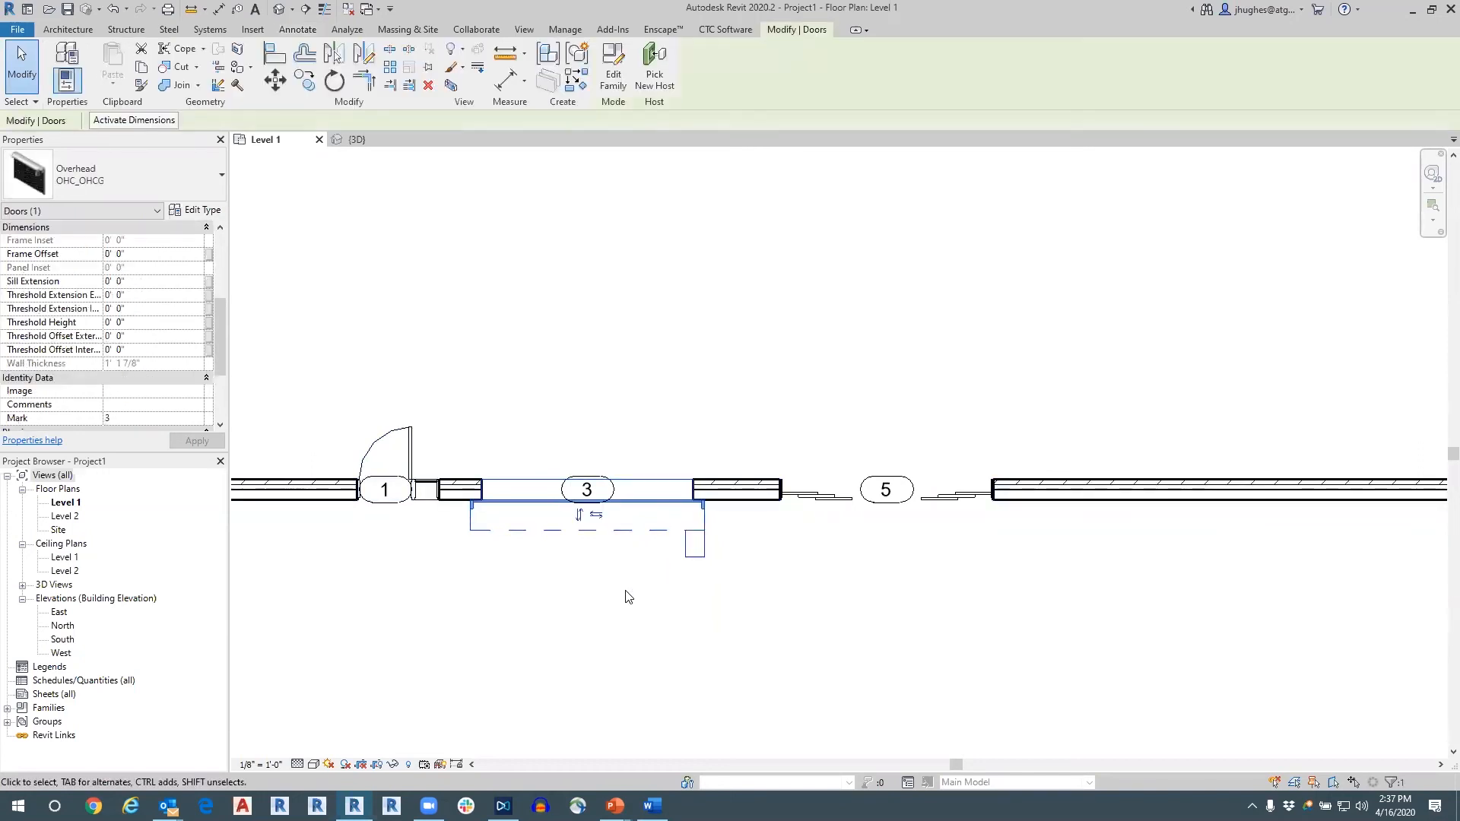
pyautogui.press('Escape')
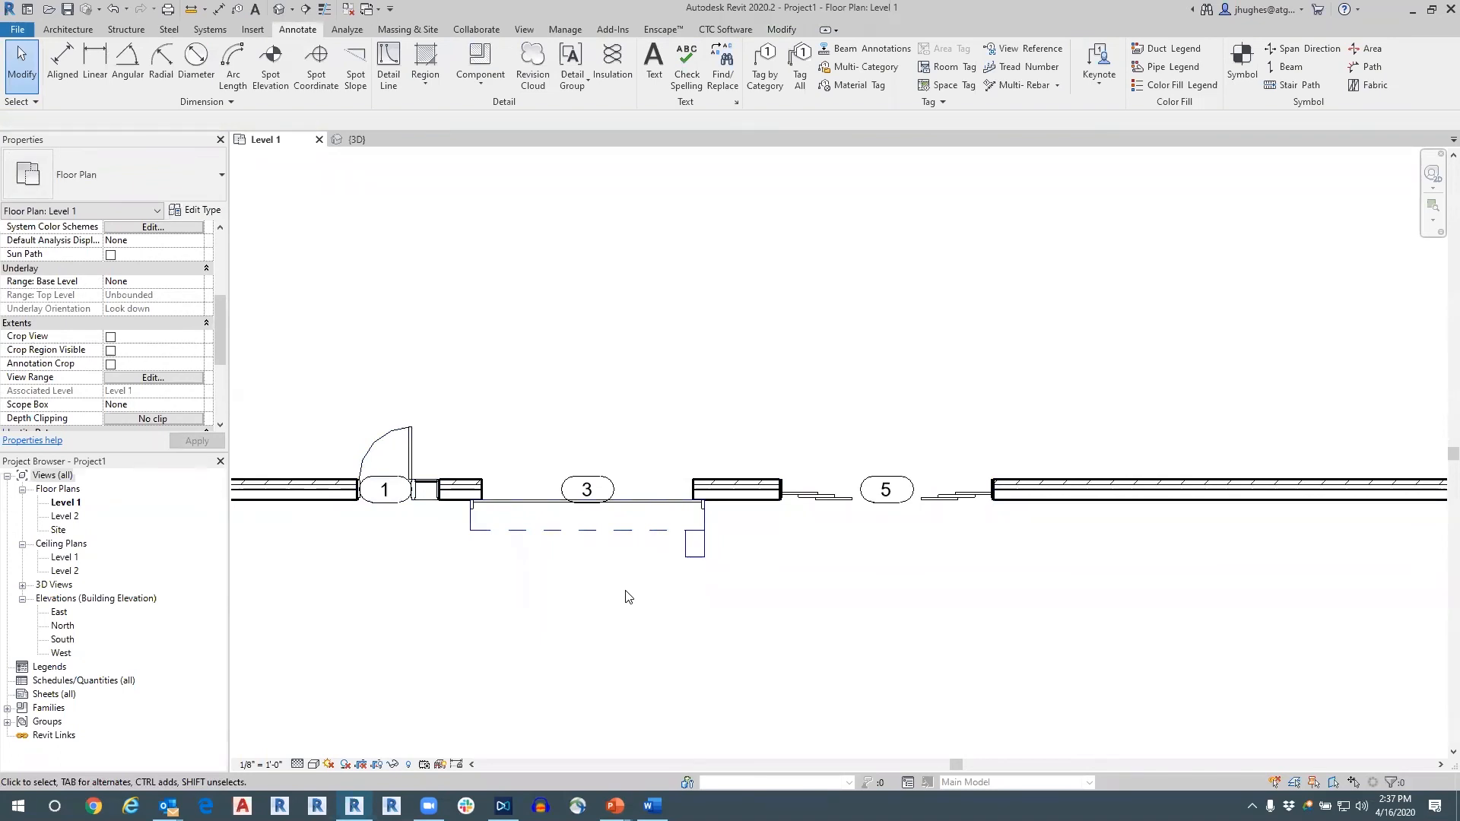
pyautogui.click(639, 534)
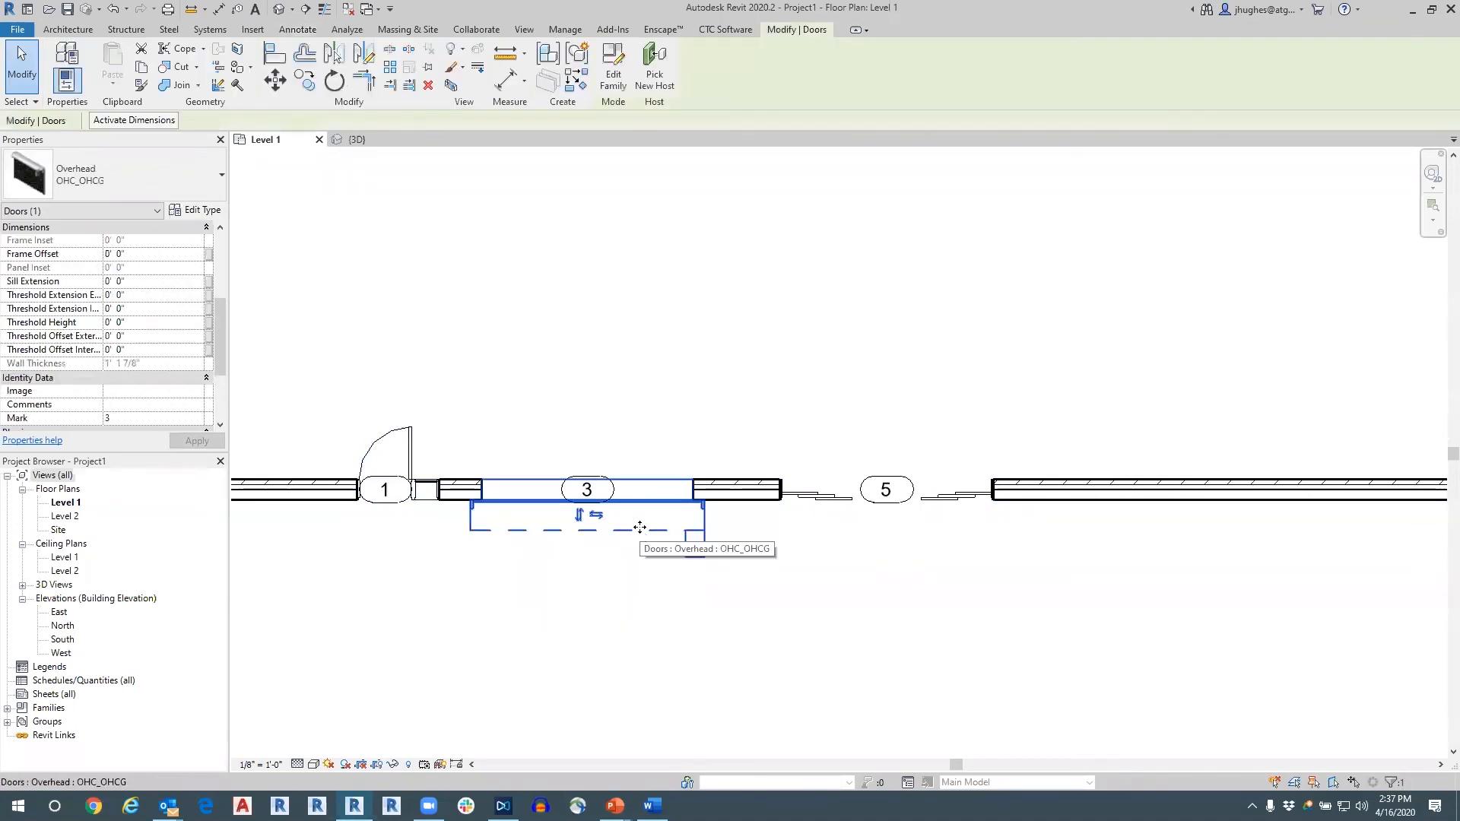
pyautogui.press('Escape')
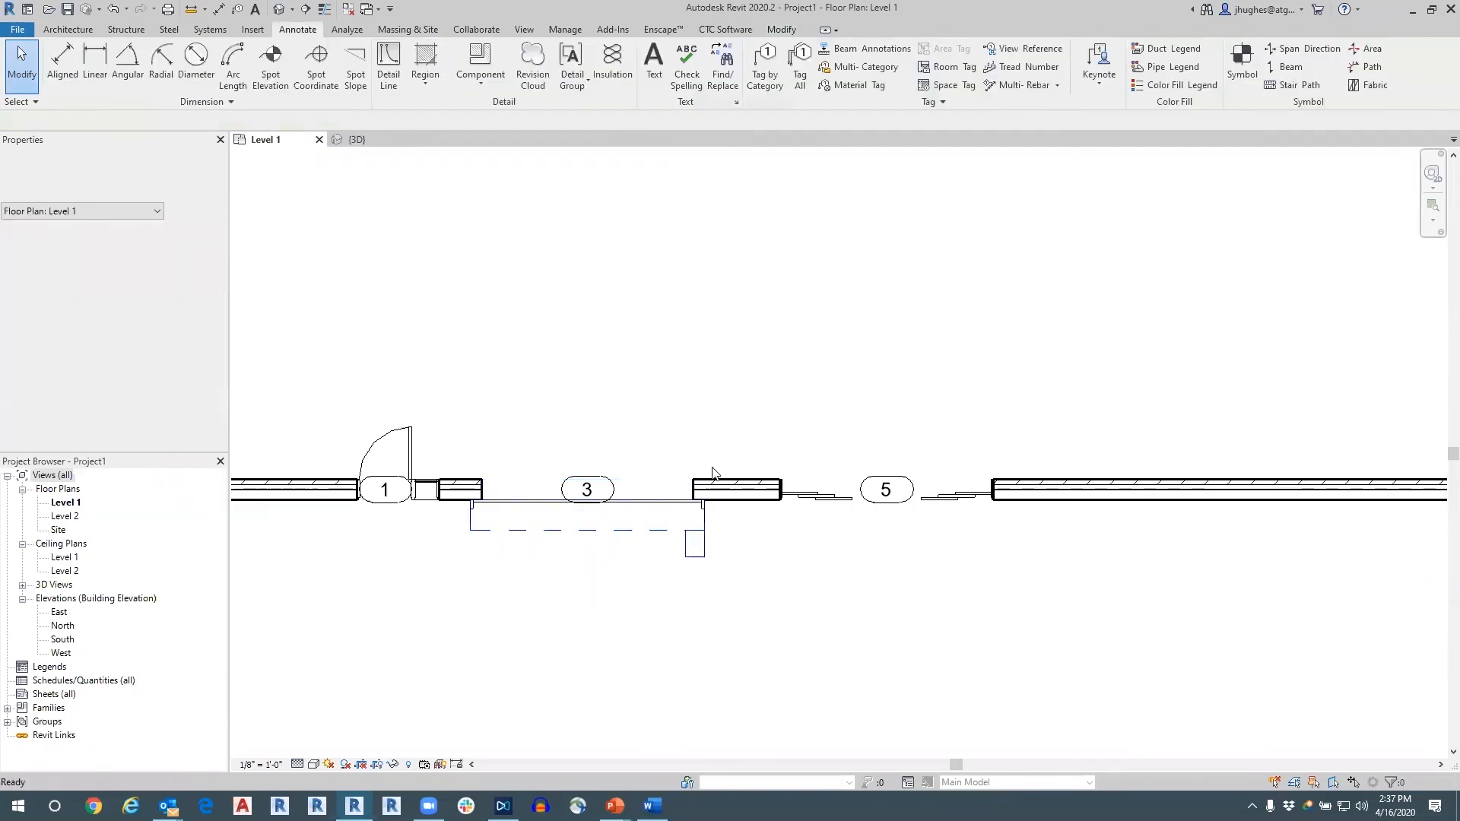
# Place a Single-Flush 30" x 80" door in the wall beyond the sliding door.
pyautogui.click(68, 29)
pyautogui.click(94, 67)
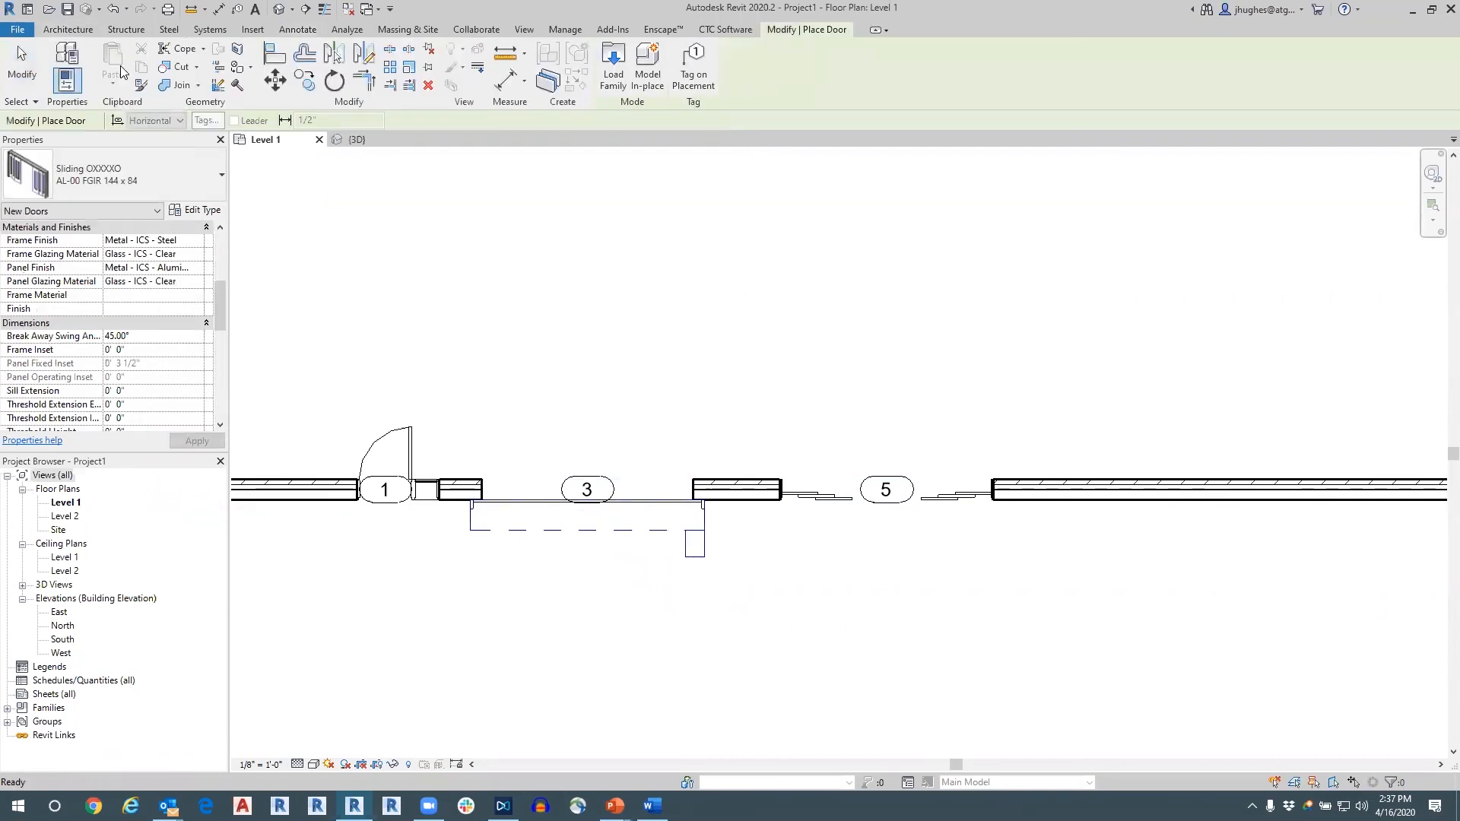
pyautogui.click(161, 169)
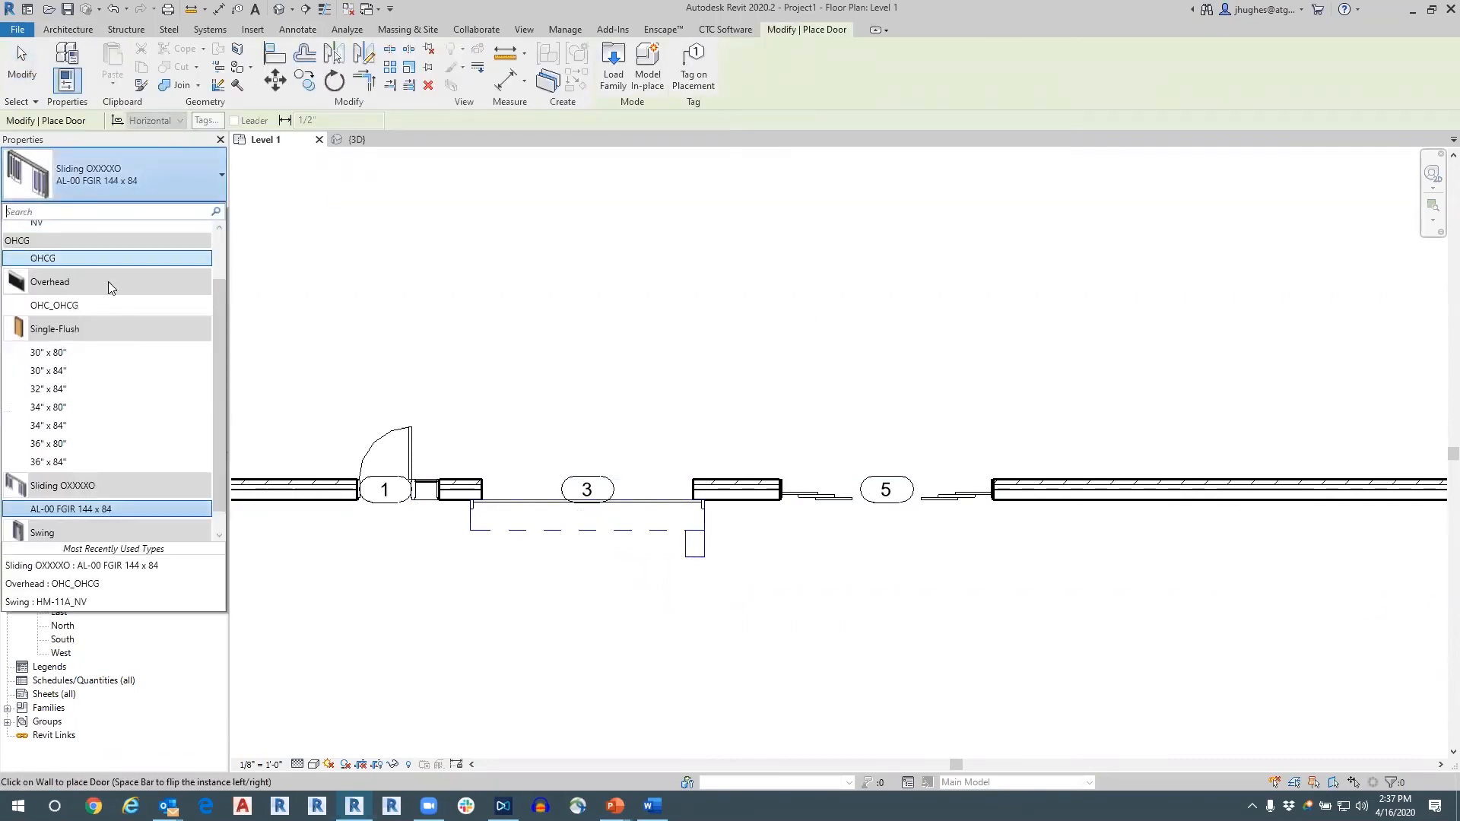
pyautogui.click(102, 352)
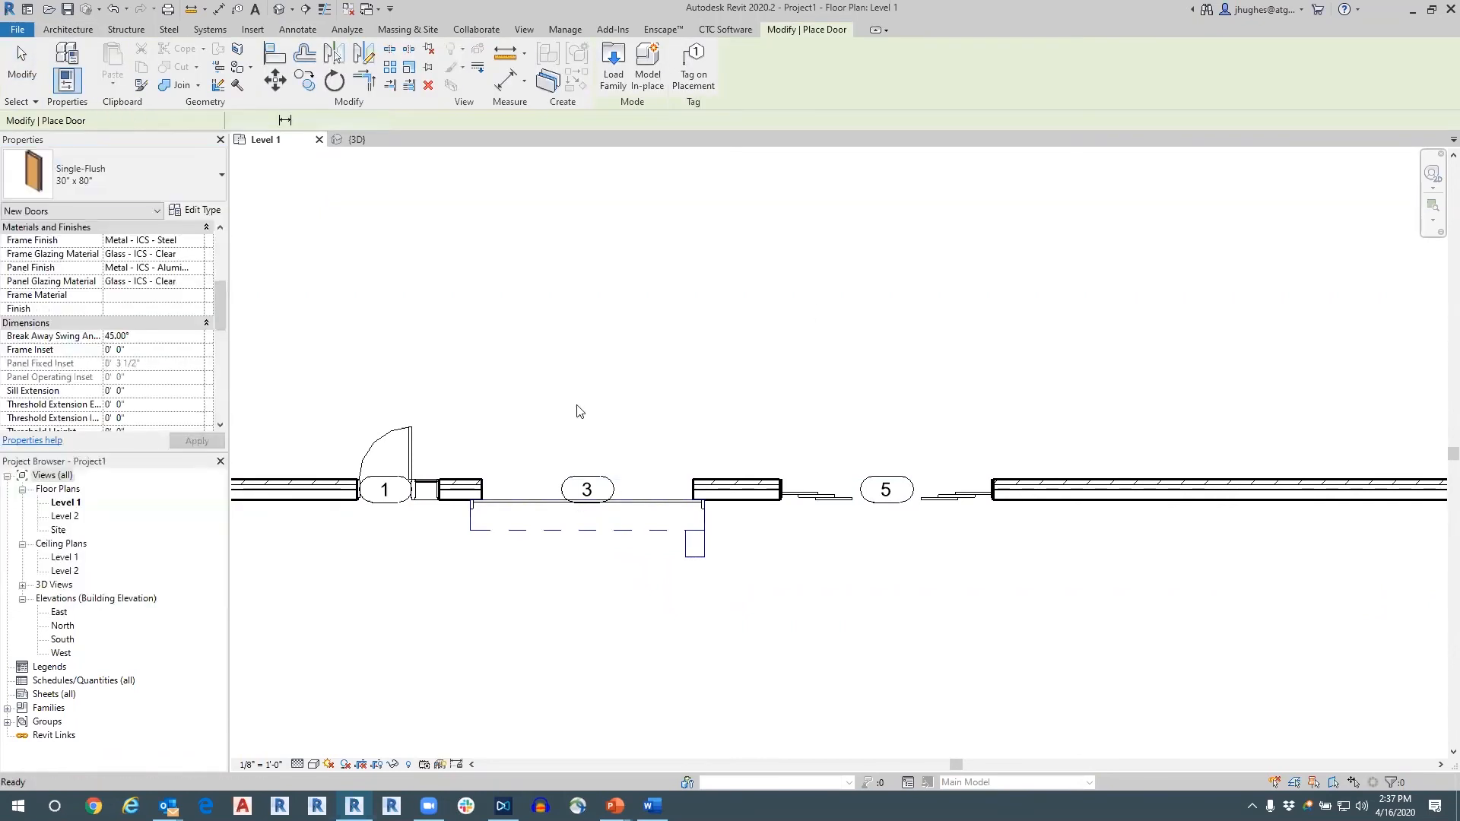
pyautogui.click(1254, 478)
pyautogui.press('Escape')
pyautogui.press('Escape')
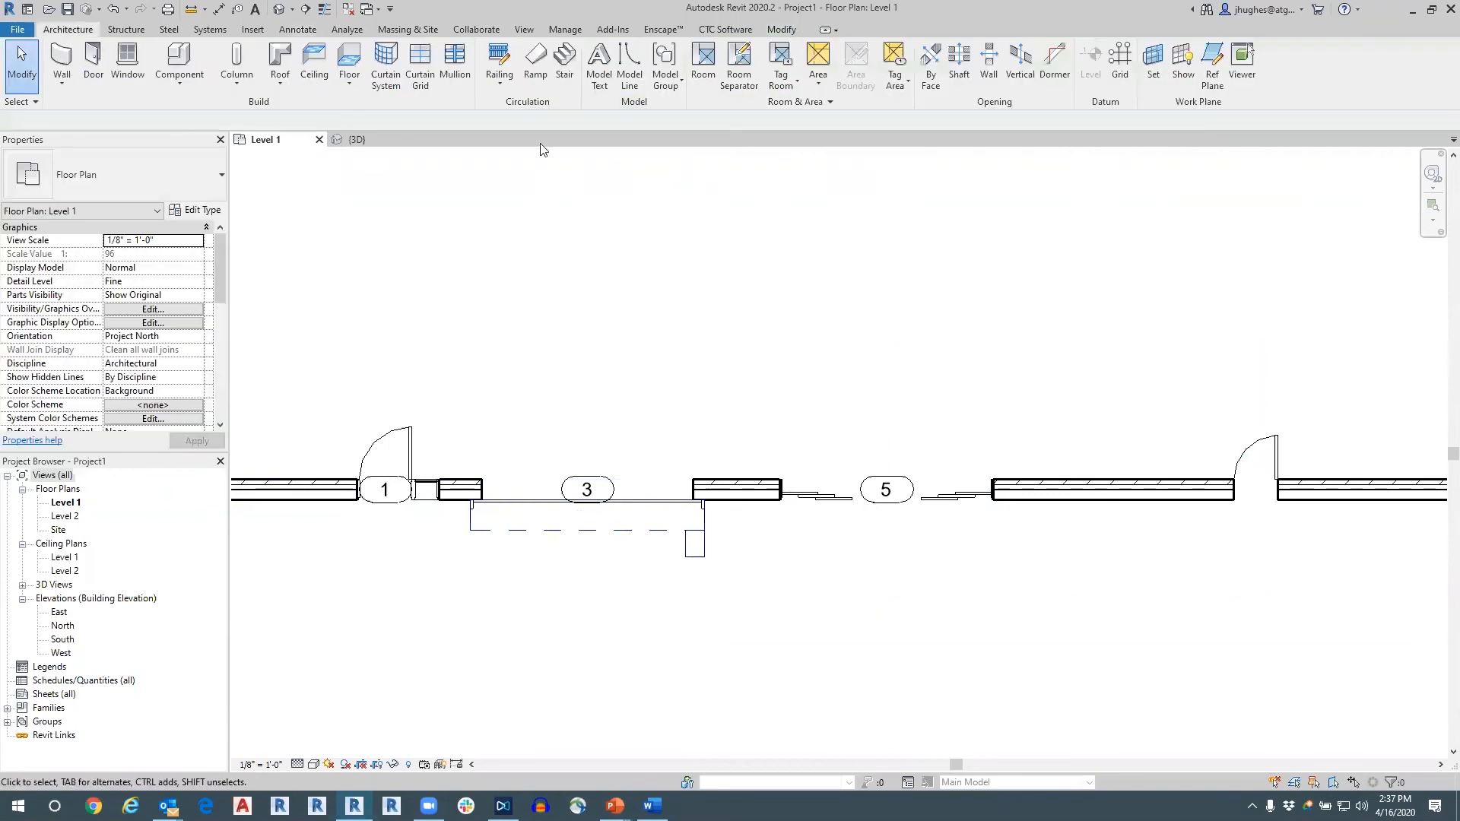
# Tag the new Single-Flush door by category.
pyautogui.click(308, 31)
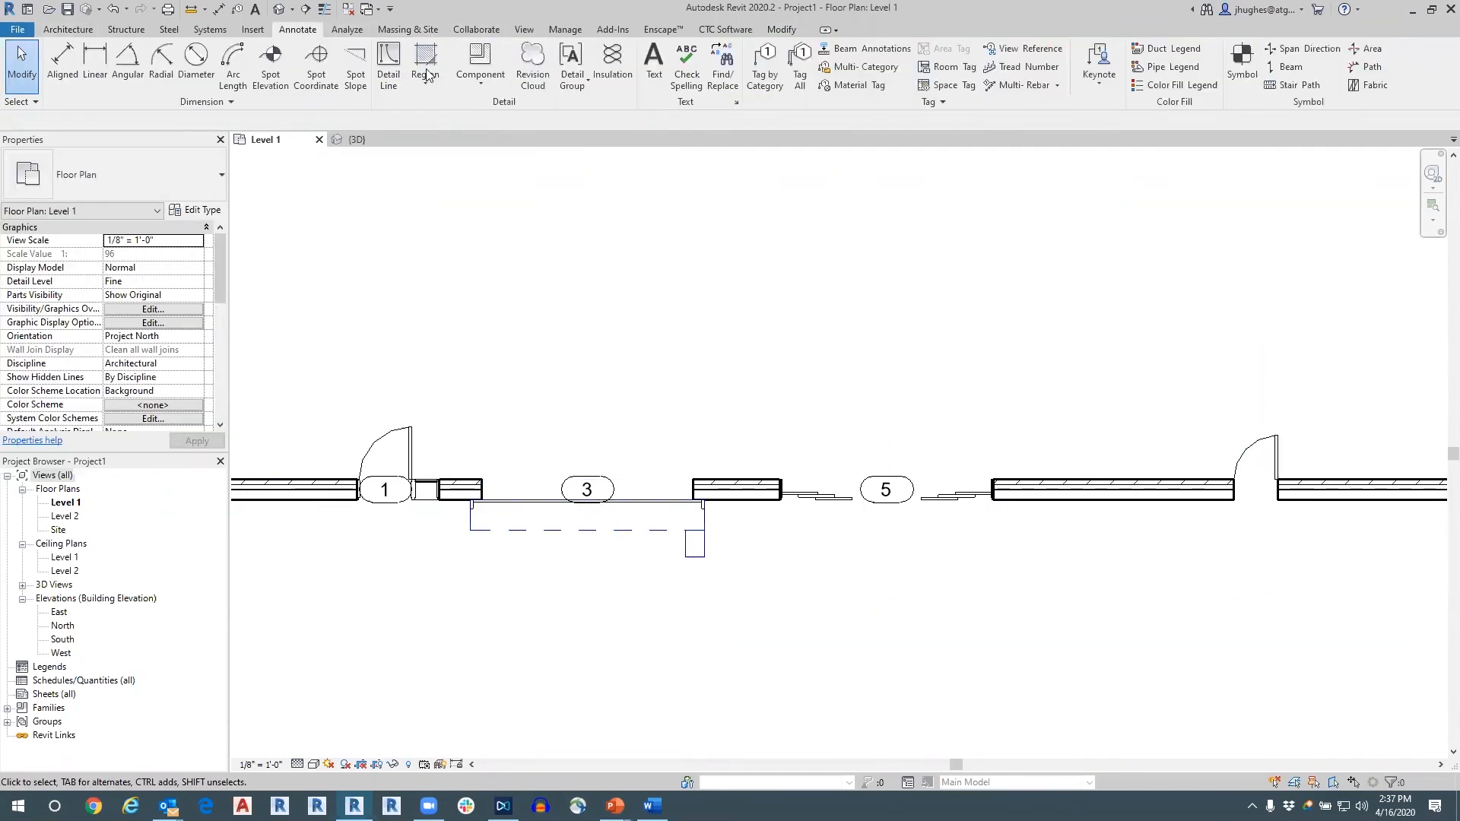
pyautogui.click(765, 66)
pyautogui.click(1259, 462)
pyautogui.press('Escape')
pyautogui.press('Escape')
pyautogui.scroll(-2, 735, 372)
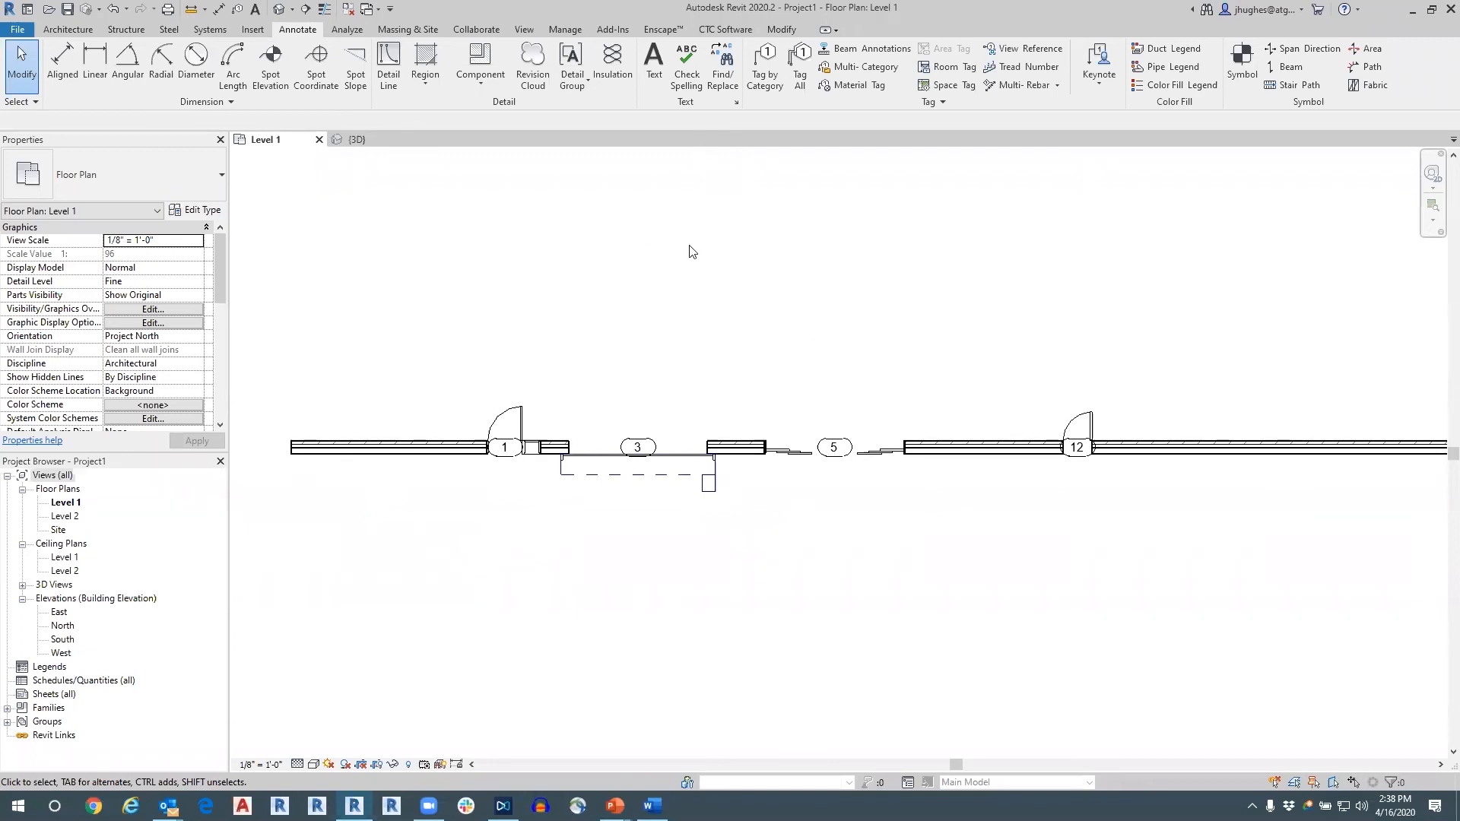
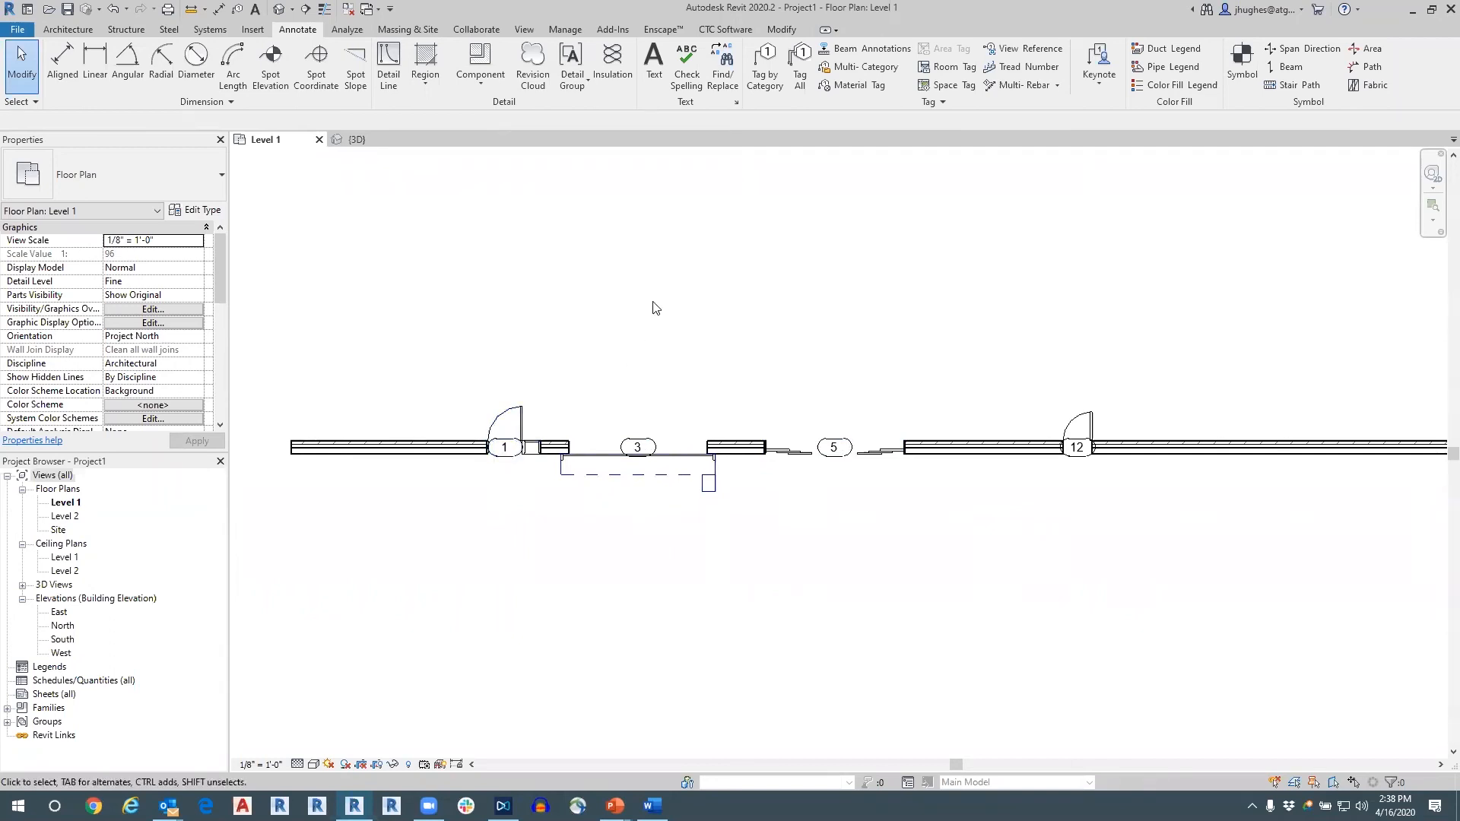
# Try tagging all untagged doors in the current view with Door Tag, without leaders, and inspect the tags around the sliding door.
pyautogui.click(799, 66)
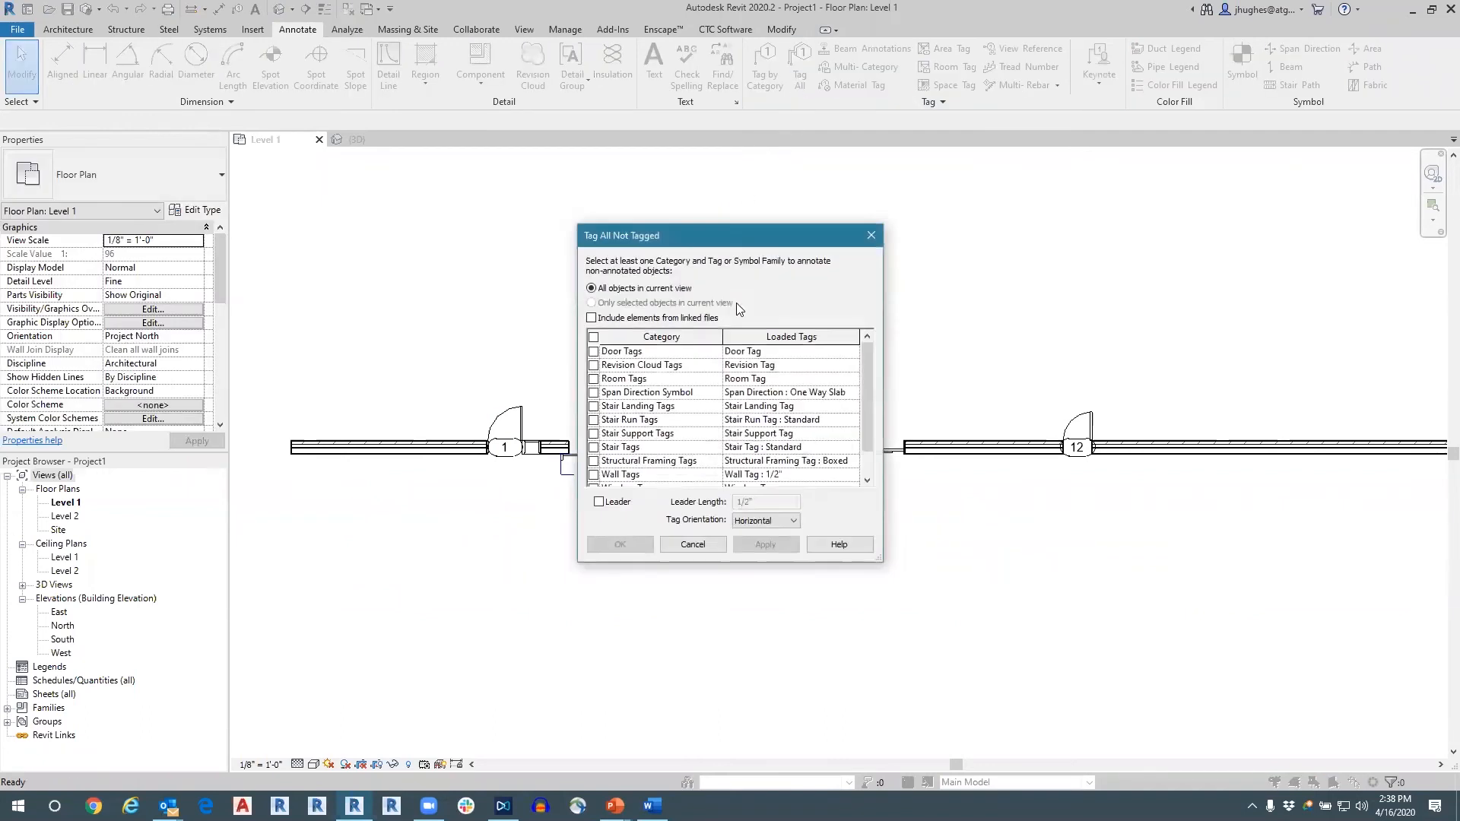
pyautogui.click(593, 352)
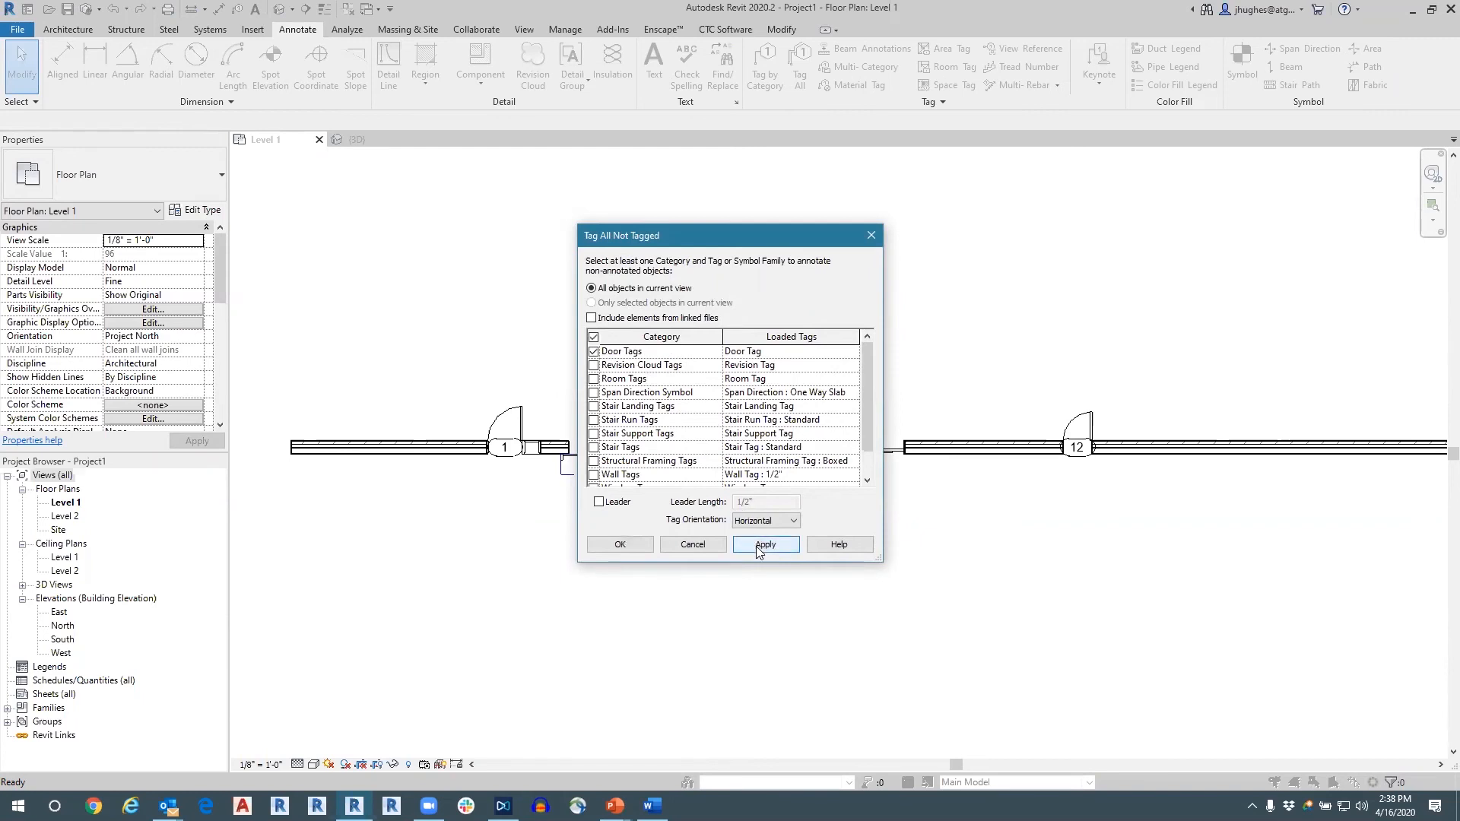
pyautogui.click(620, 545)
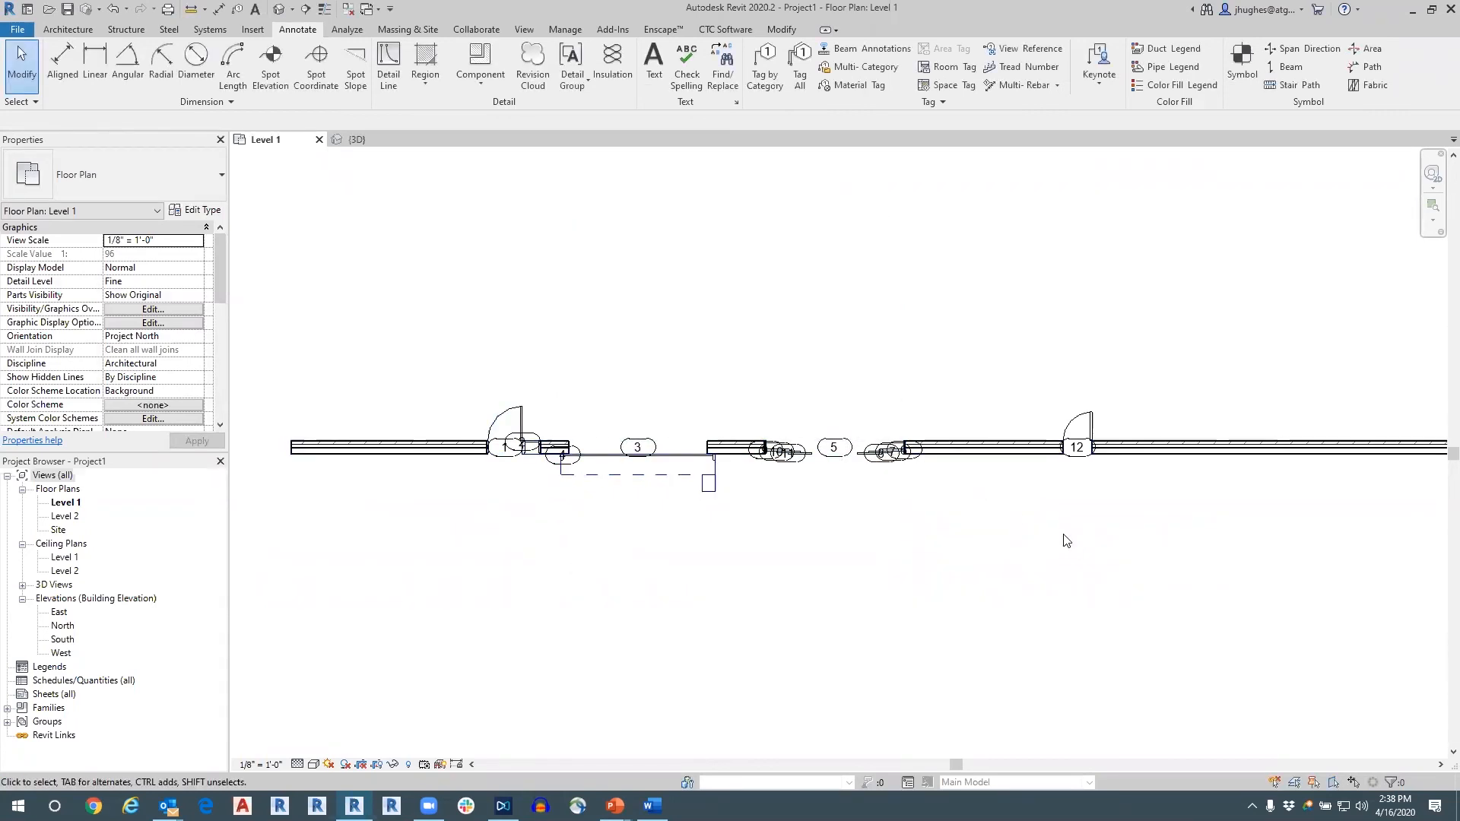
pyautogui.scroll(4, 872, 469)
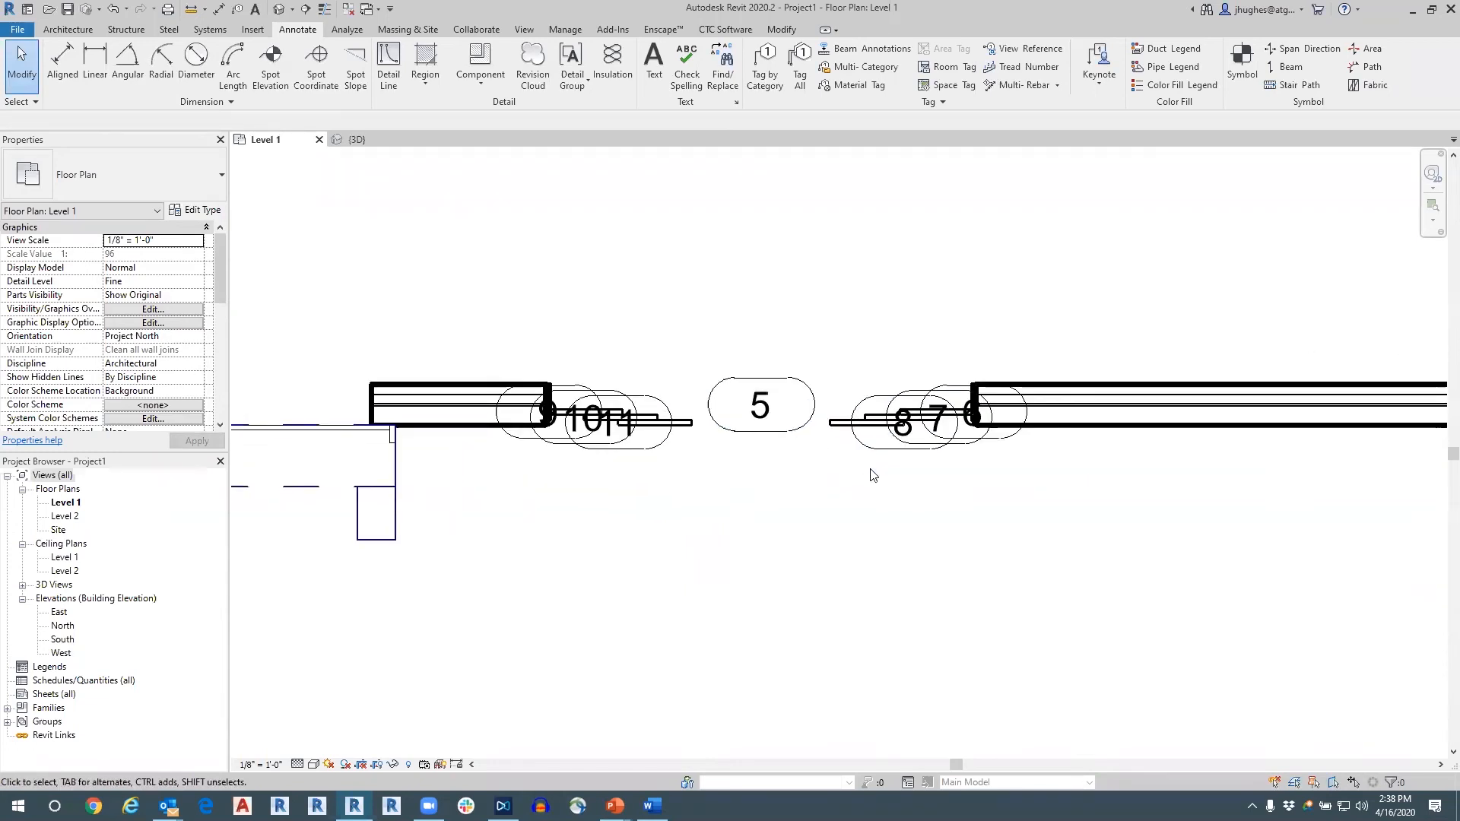
pyautogui.scroll(-4, 875, 475)
pyautogui.scroll(4, 909, 473)
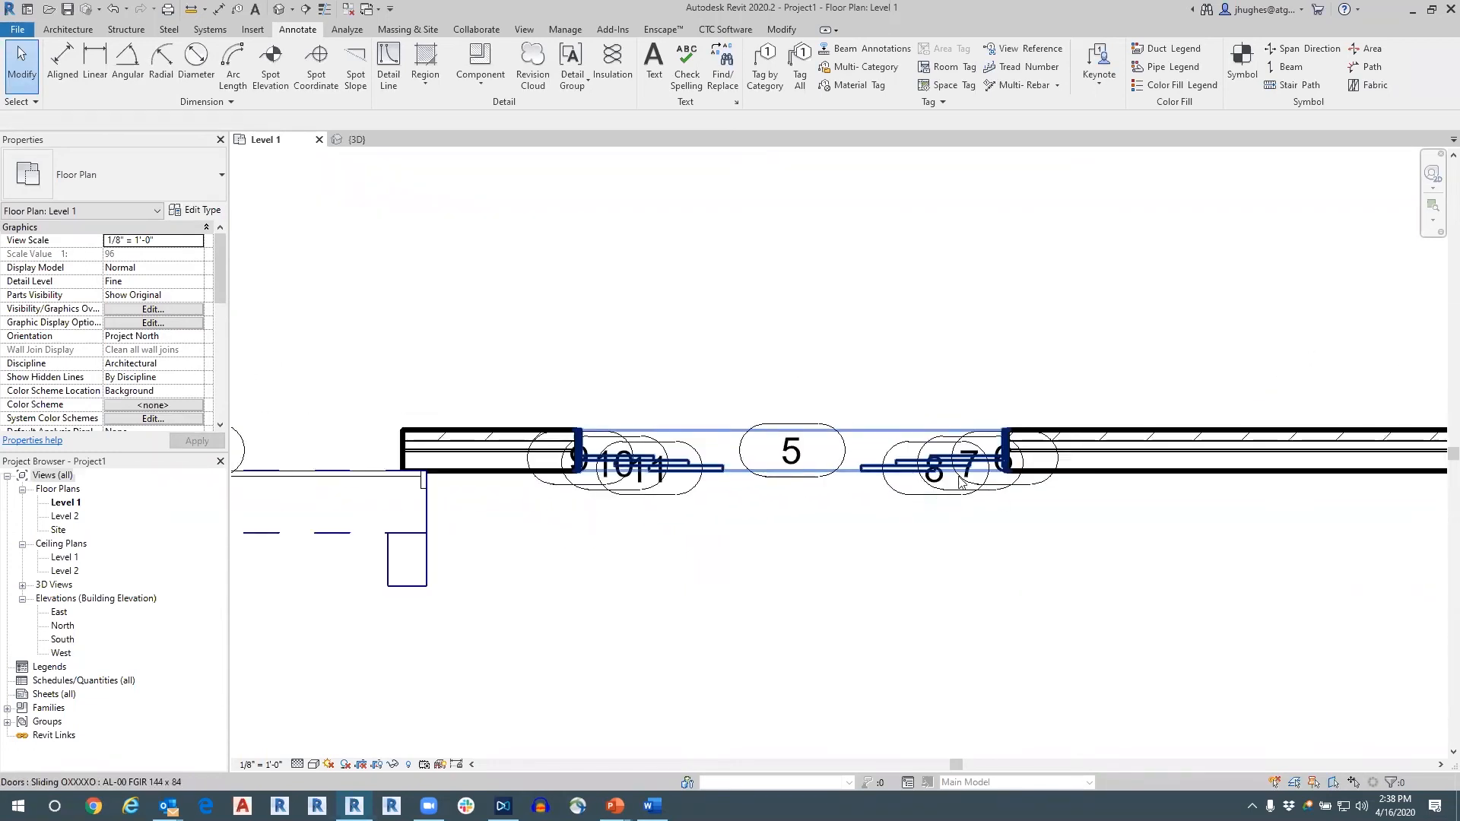
pyautogui.scroll(-2, 988, 479)
pyautogui.scroll(-1, 966, 507)
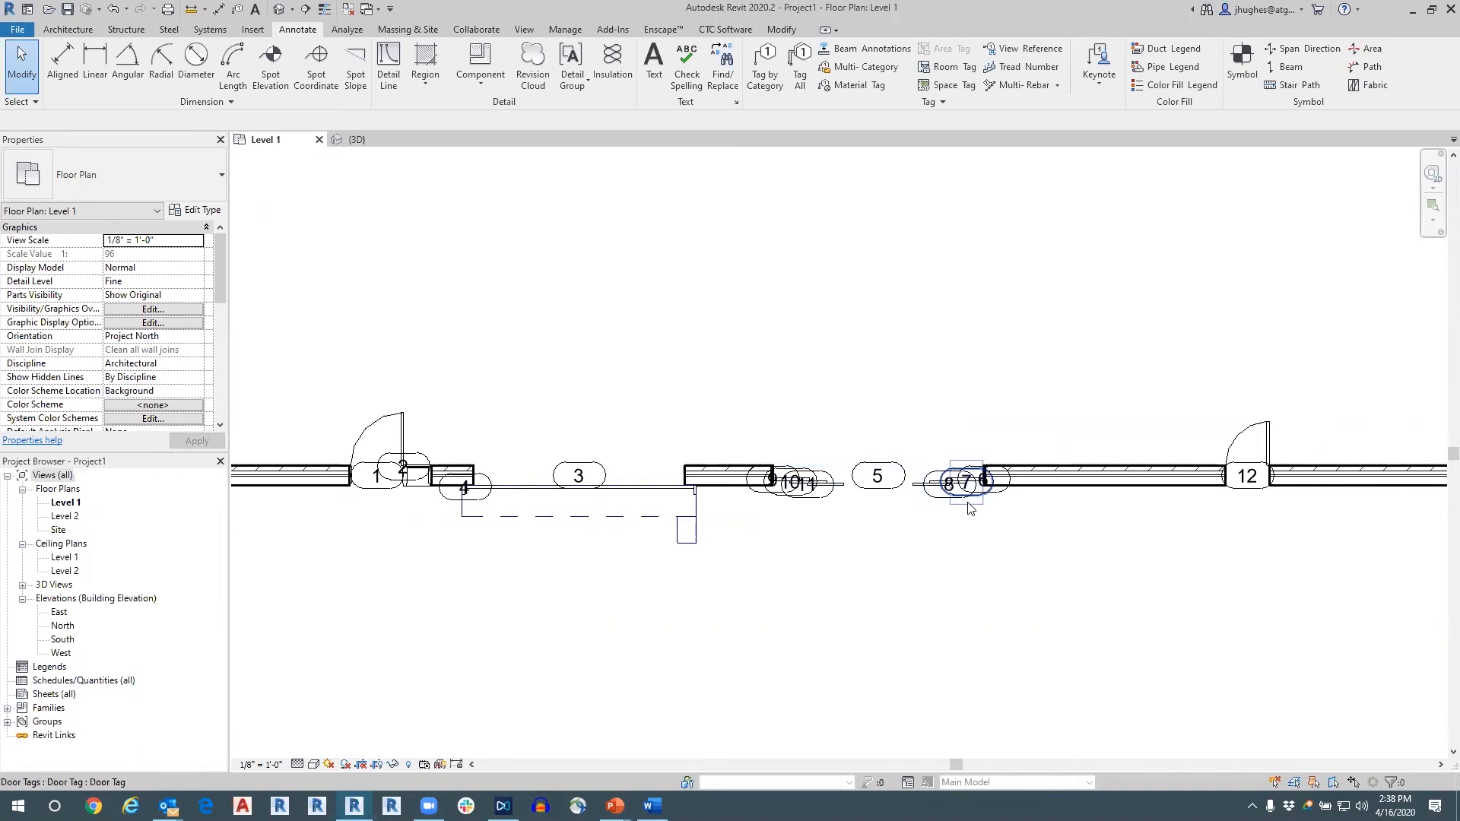
pyautogui.scroll(-1, 933, 525)
pyautogui.scroll(-1, 933, 525)
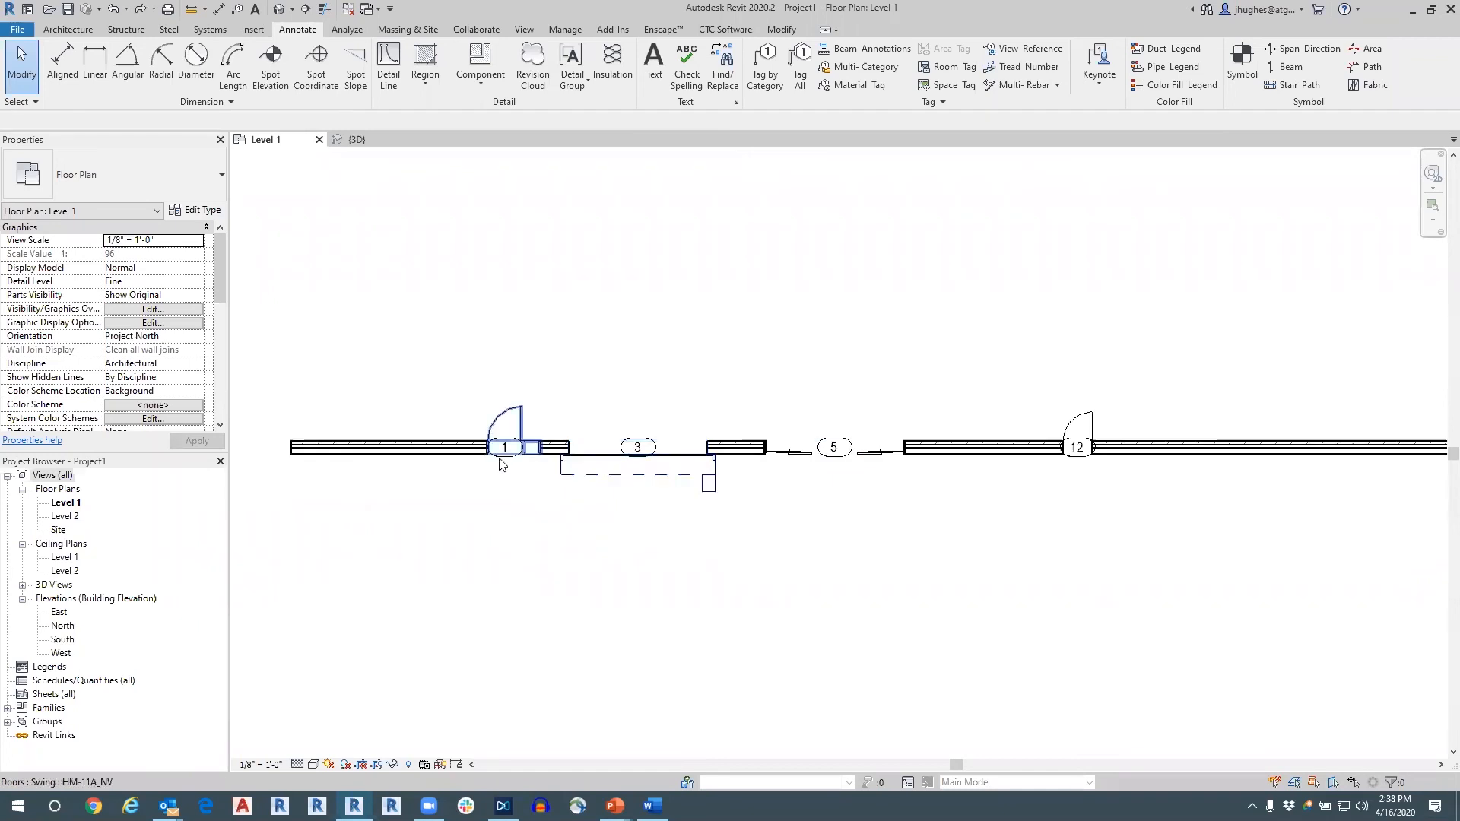
# Delete the door tags from the swing, overhead, sliding and Single-Flush doors in the floor plan.
pyautogui.click(509, 470)
pyautogui.press('Delete')
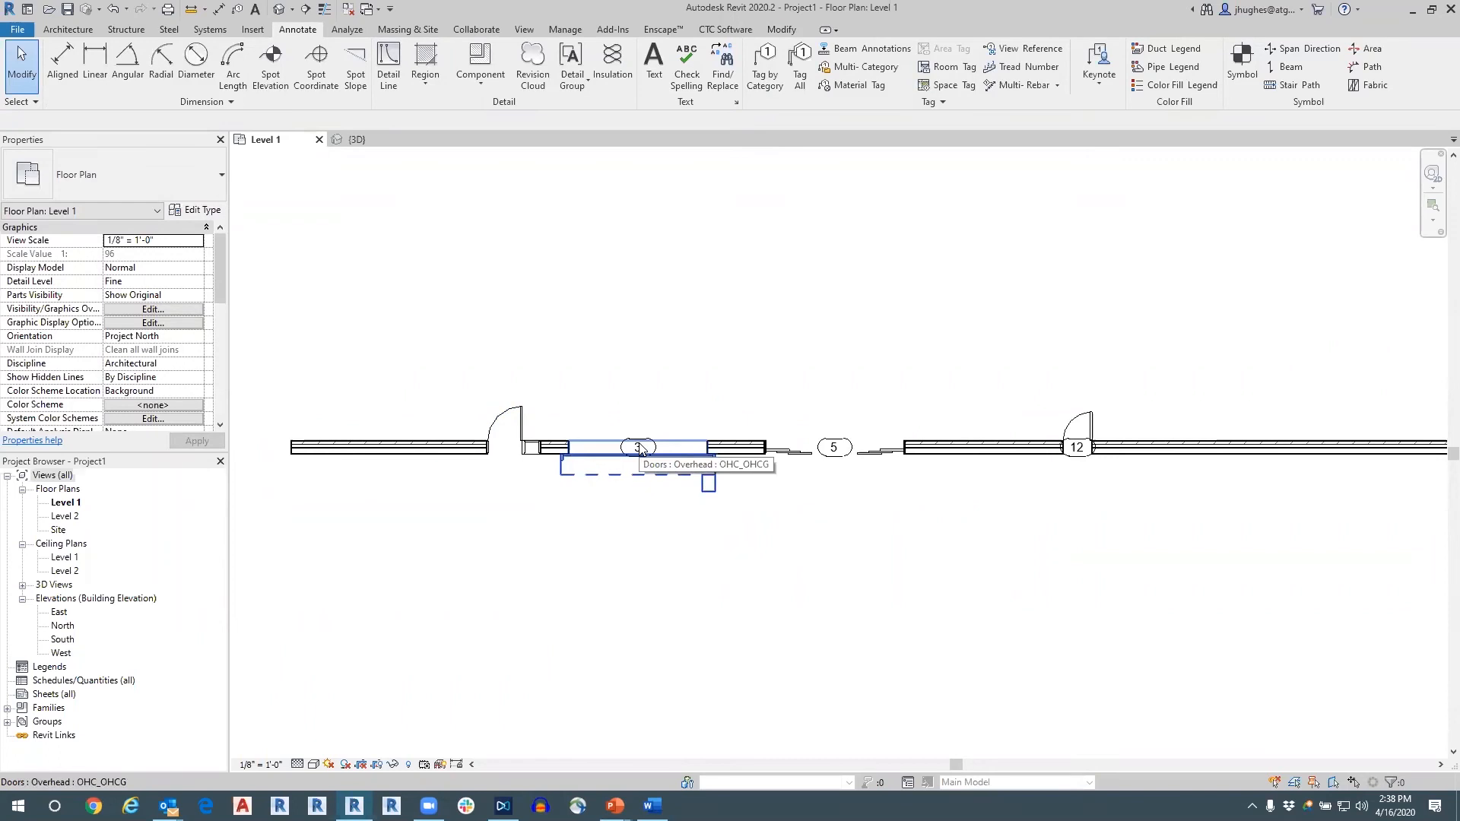
pyautogui.press('Tab')
pyautogui.press('Tab')
pyautogui.click(641, 448)
pyautogui.press('Delete')
pyautogui.click(832, 436)
pyautogui.press('Escape')
pyautogui.moveTo(798, 368); pyautogui.dragTo(882, 506)
pyautogui.press('Delete')
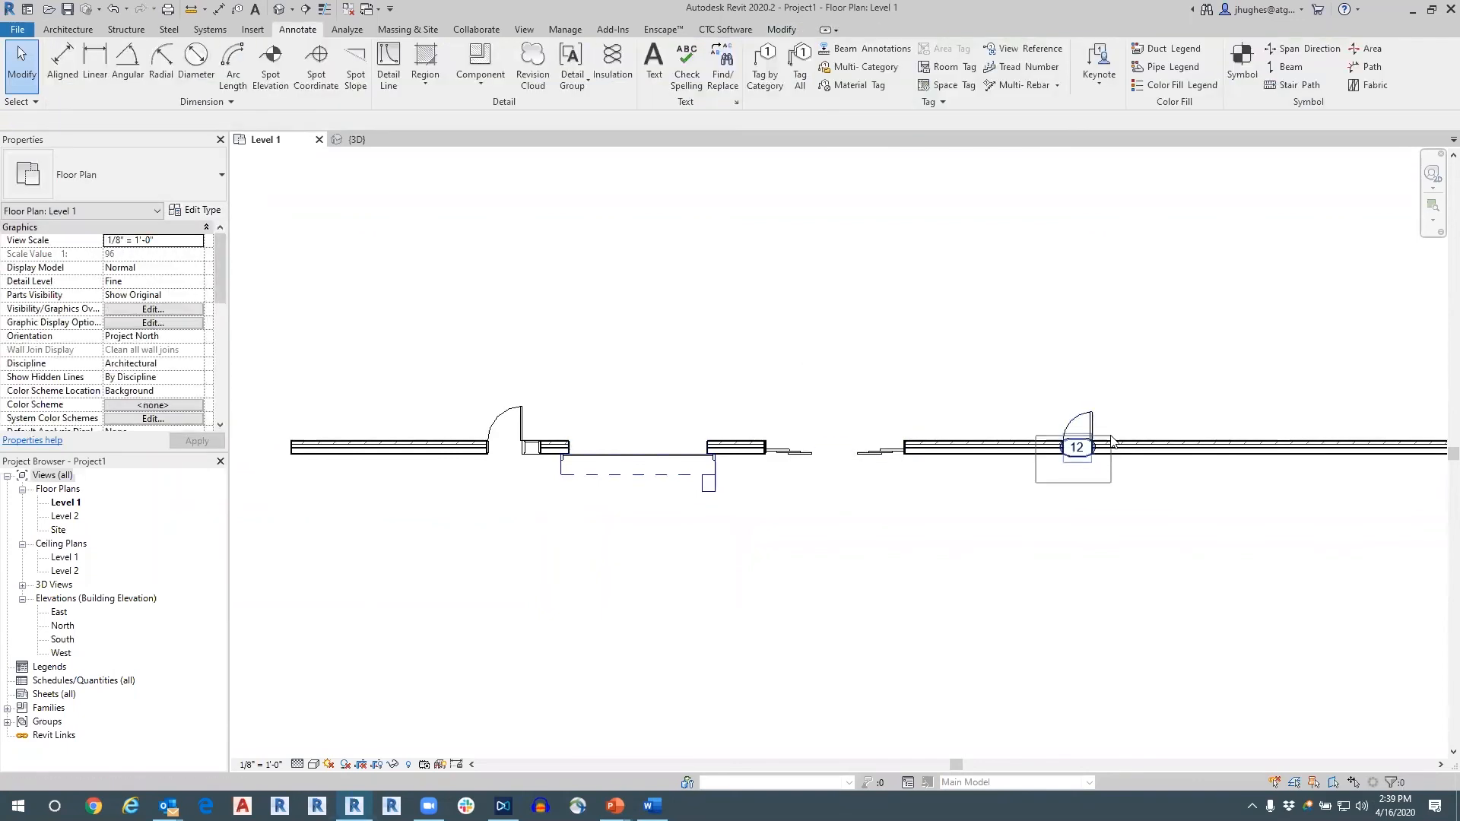
pyautogui.click(1076, 449)
pyautogui.press('Delete')
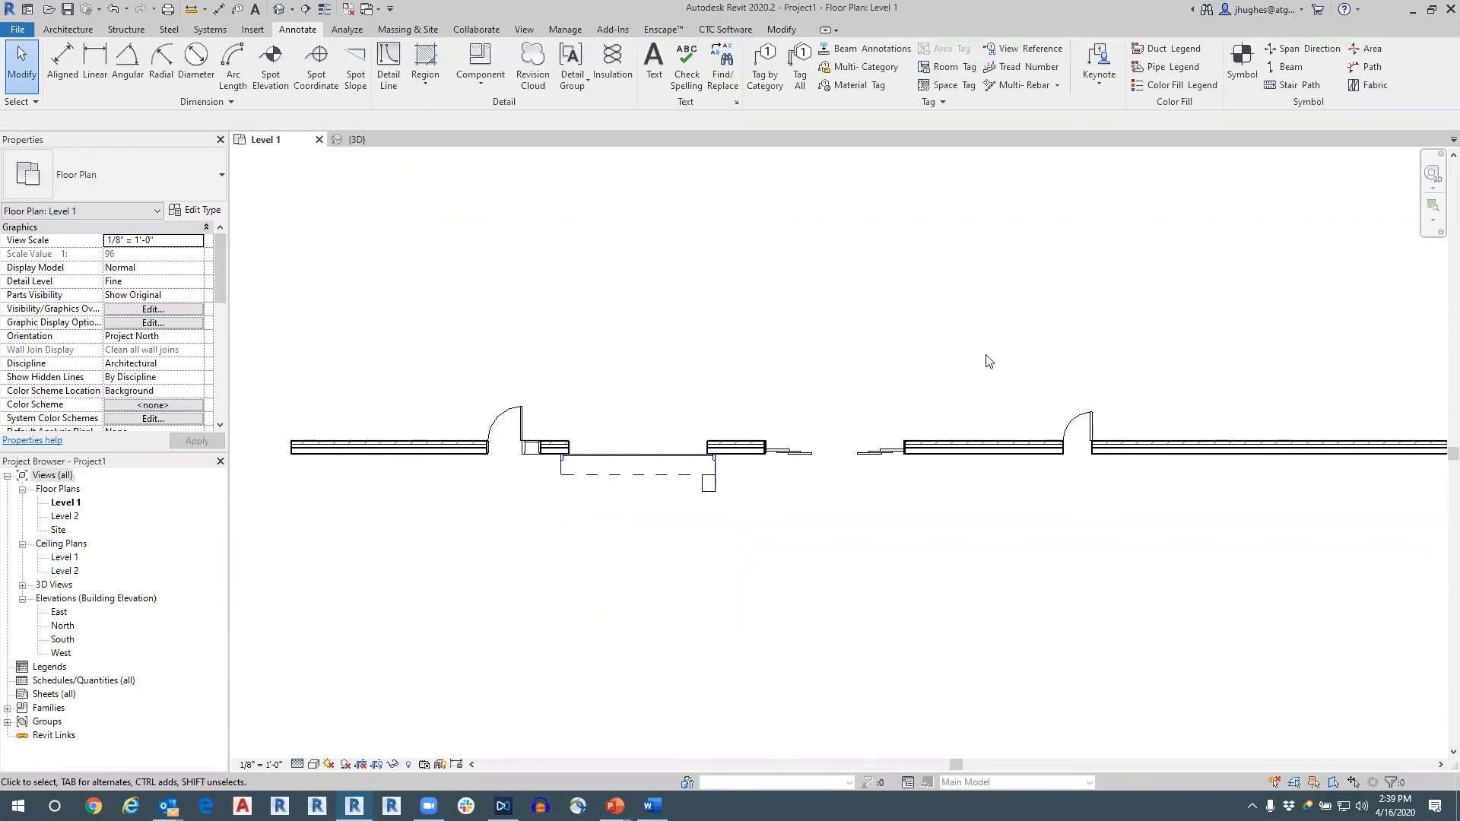
# Select the wall with all its doors and tag only the selected untagged objects with horizontal Door Tags, without leaders.
pyautogui.scroll(-5, 1203, 329)
pyautogui.scroll(2, 1164, 343)
pyautogui.scroll(-3, 1126, 335)
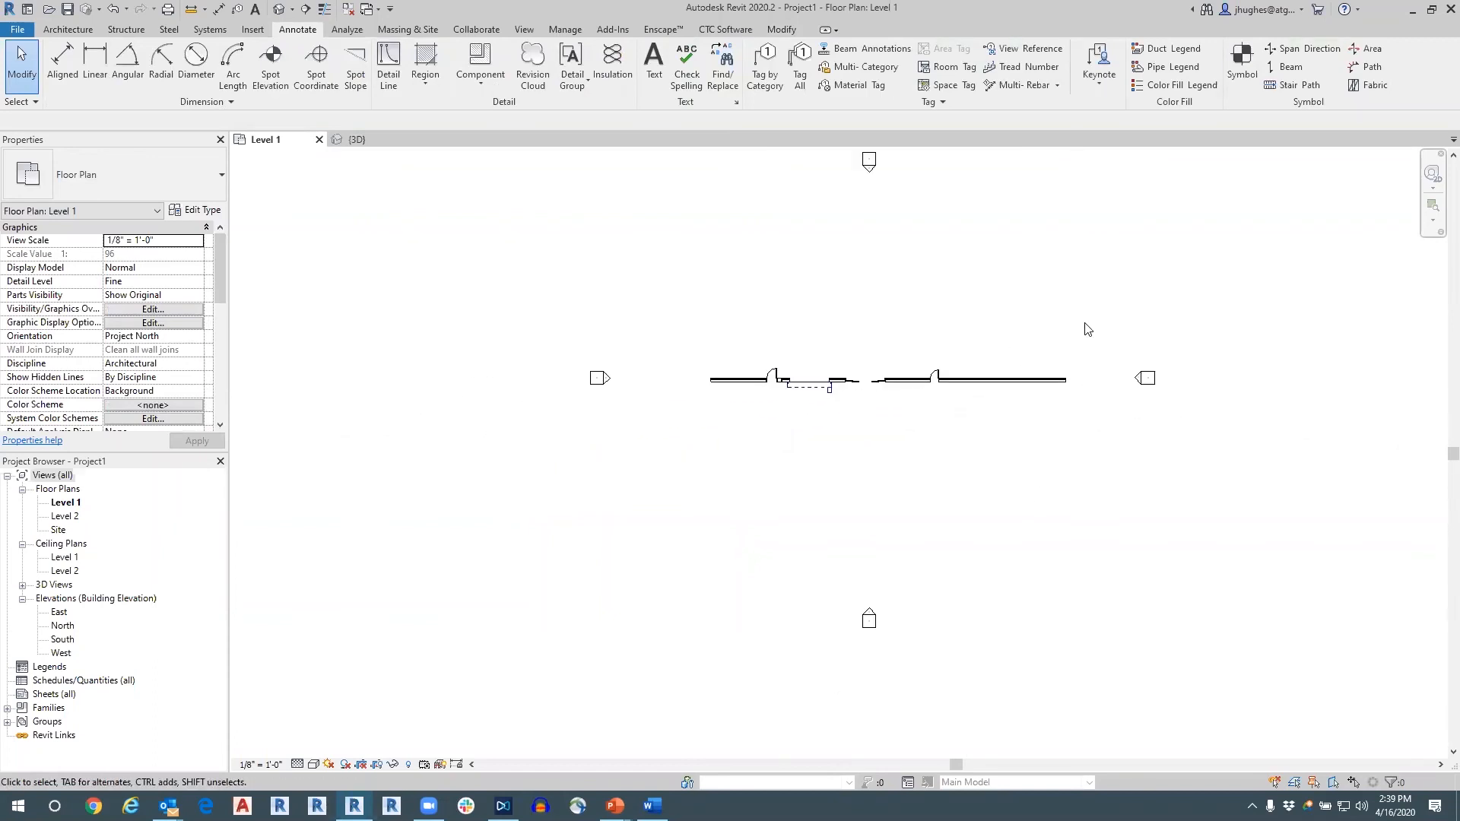
pyautogui.moveTo(1114, 277); pyautogui.dragTo(644, 596)
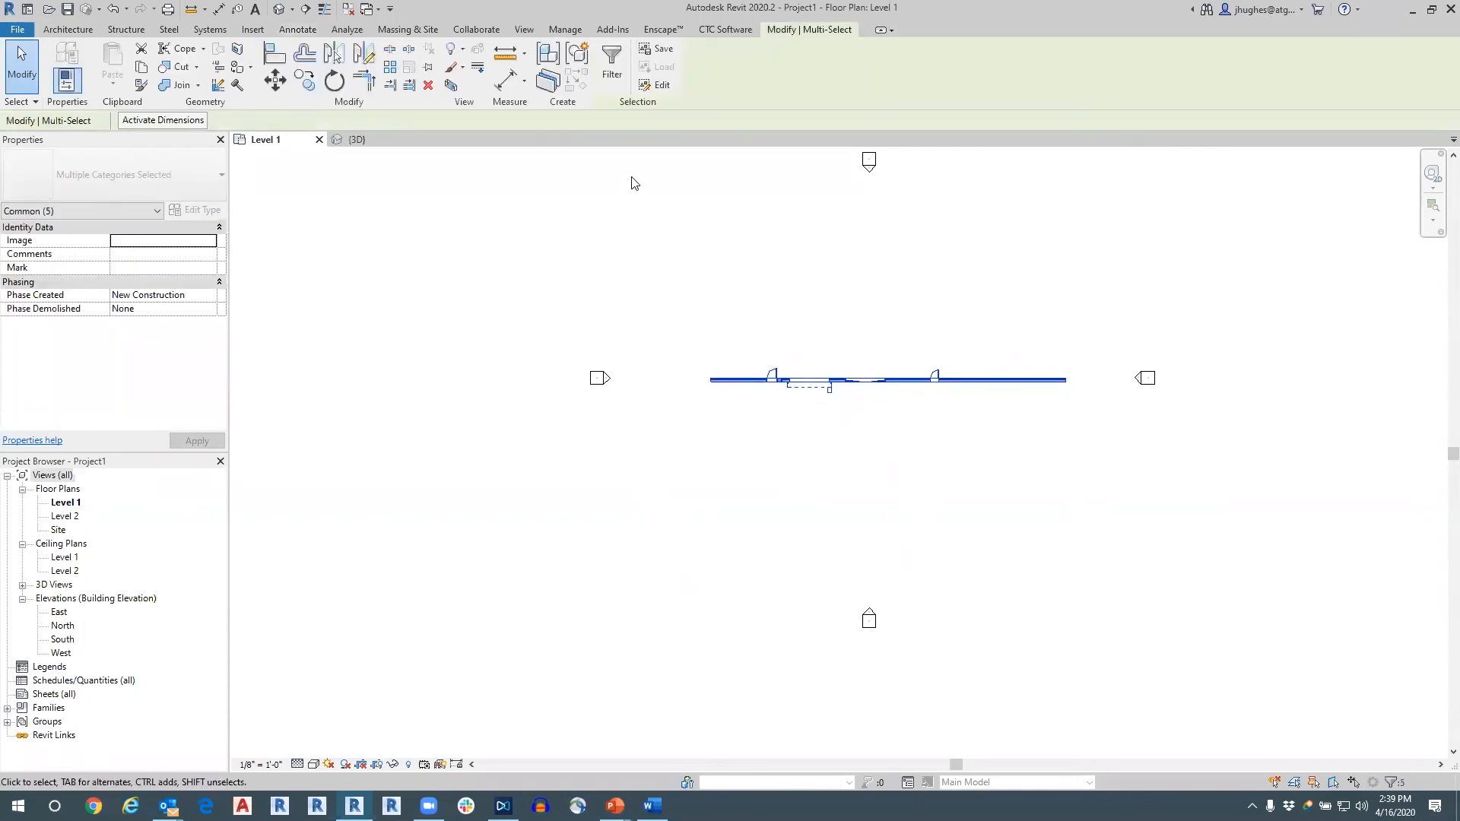
pyautogui.click(306, 32)
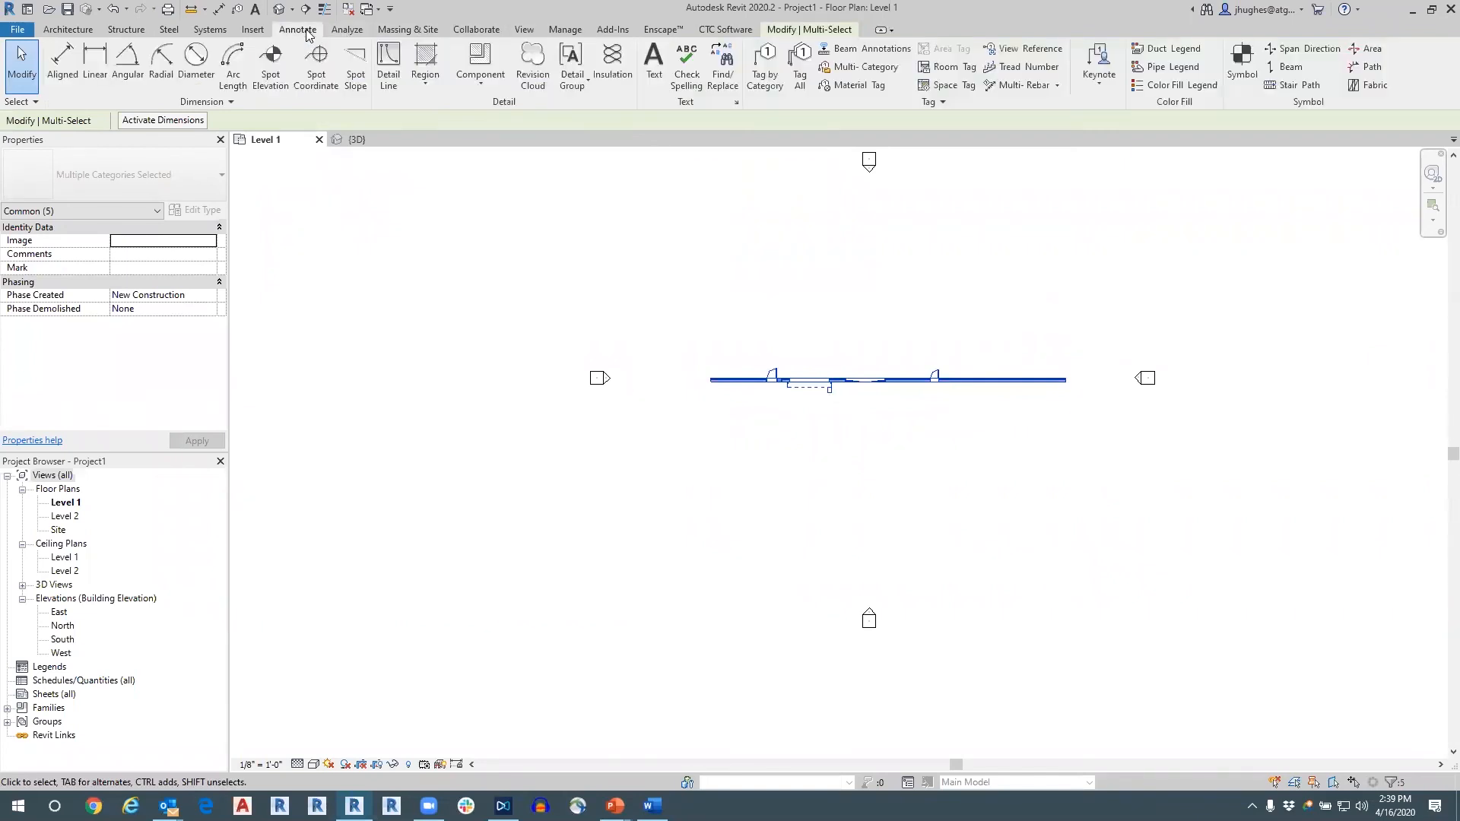
pyautogui.click(798, 72)
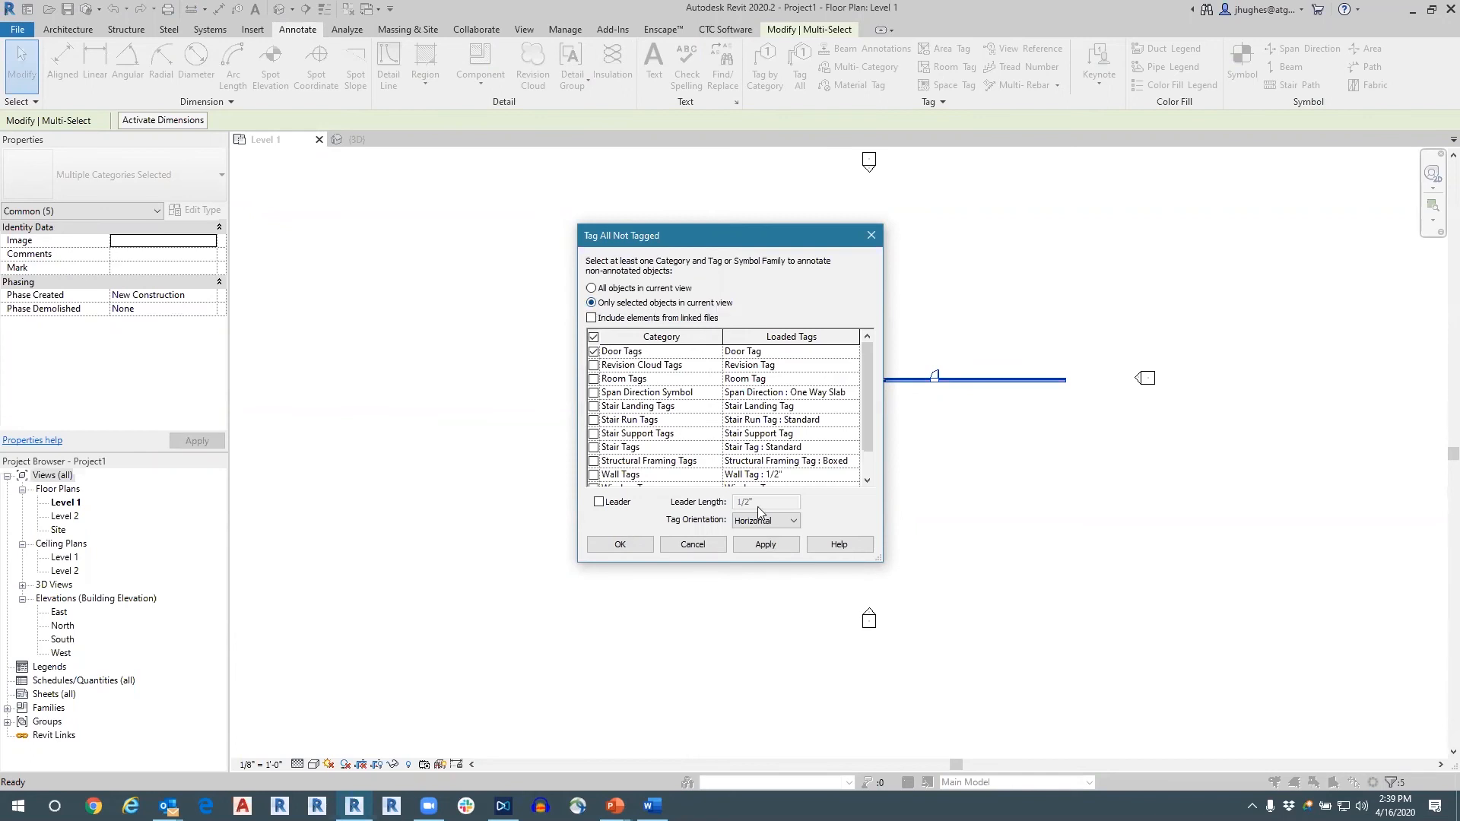
pyautogui.click(765, 544)
pyautogui.click(619, 544)
pyautogui.scroll(5, 842, 383)
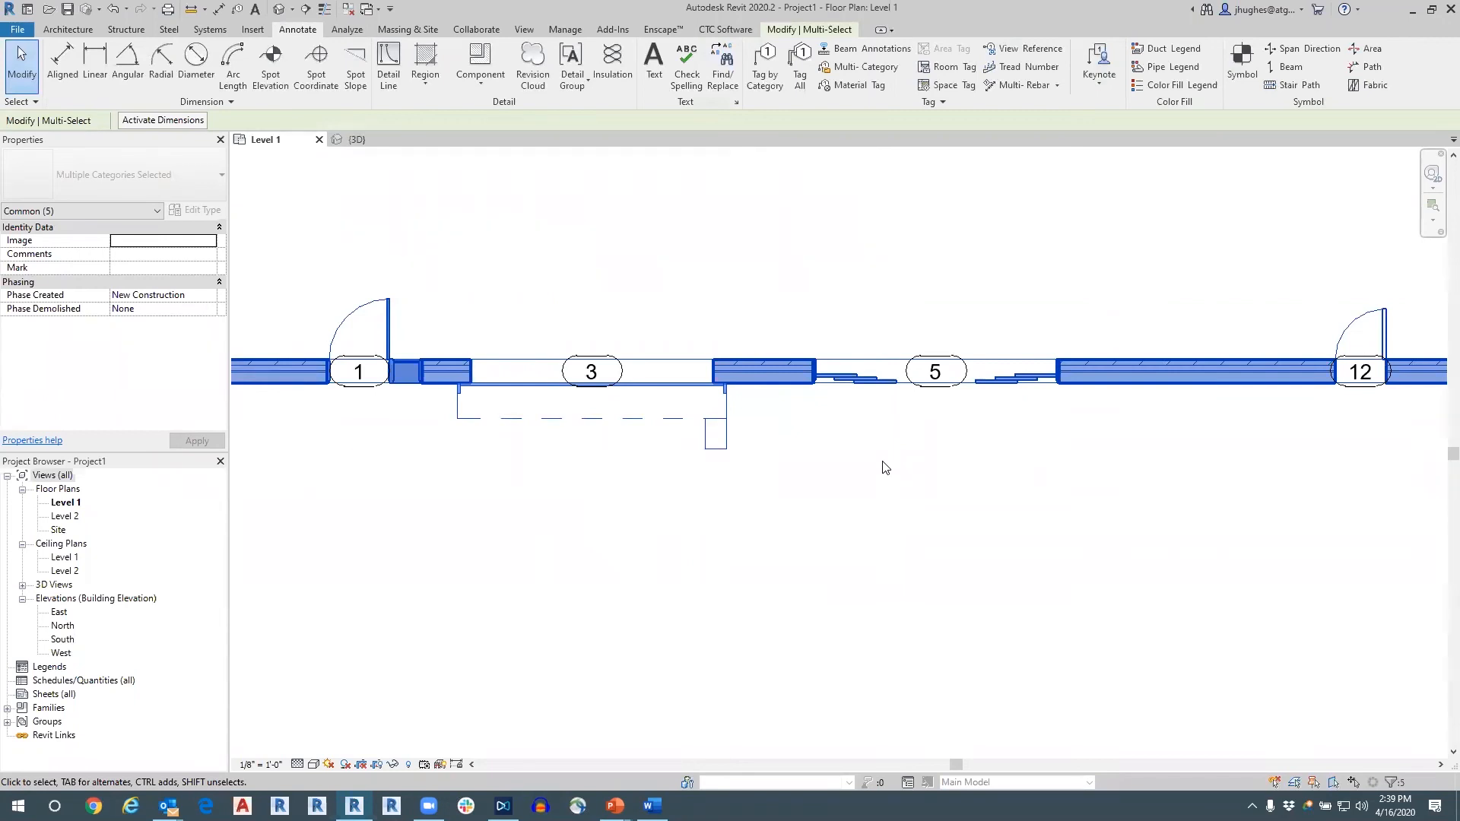
pyautogui.click(862, 448)
pyautogui.scroll(-3, 996, 487)
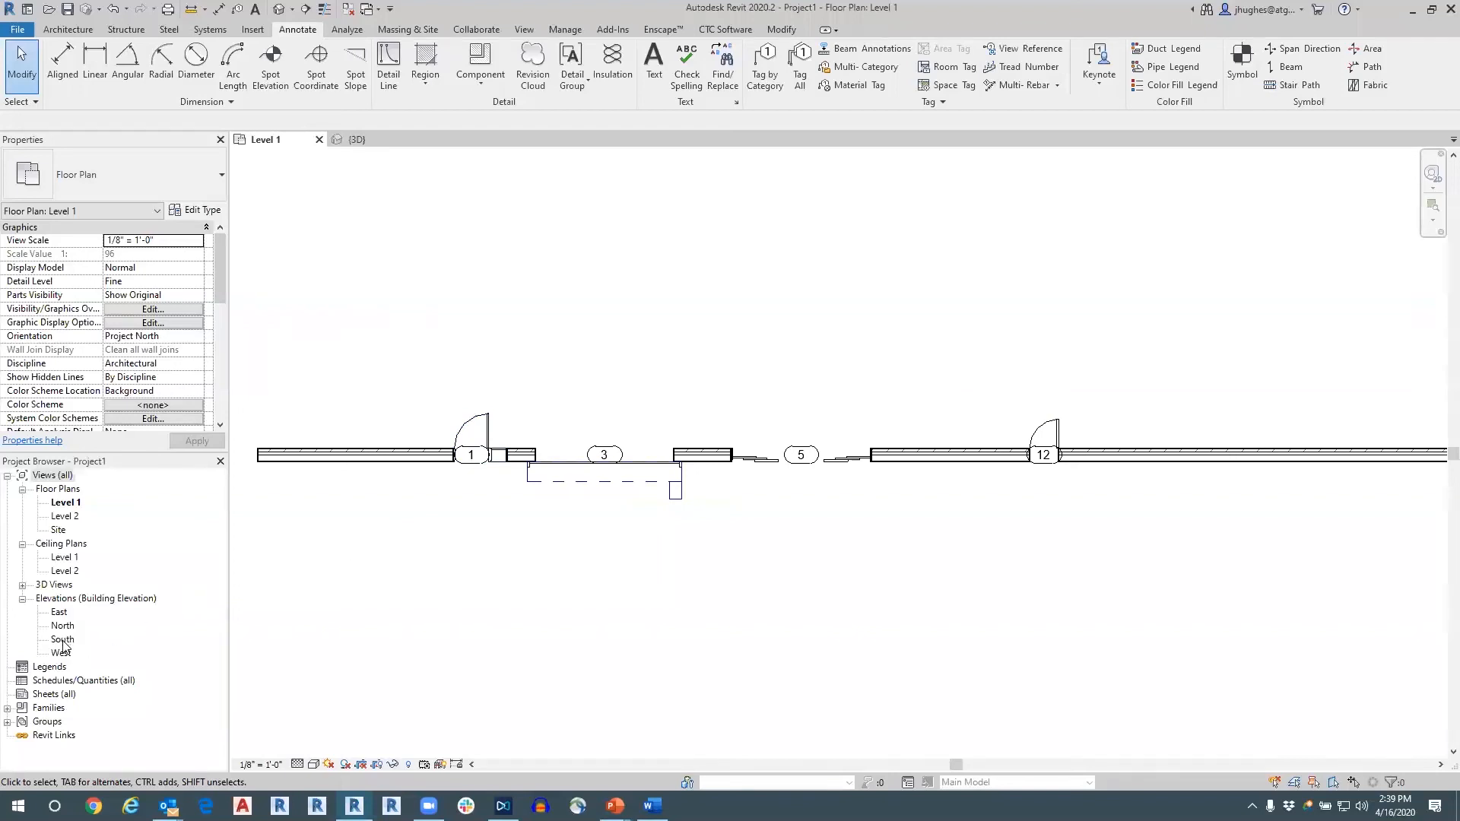
# Create a new schedule for the Doors category.
pyautogui.click(70, 599)
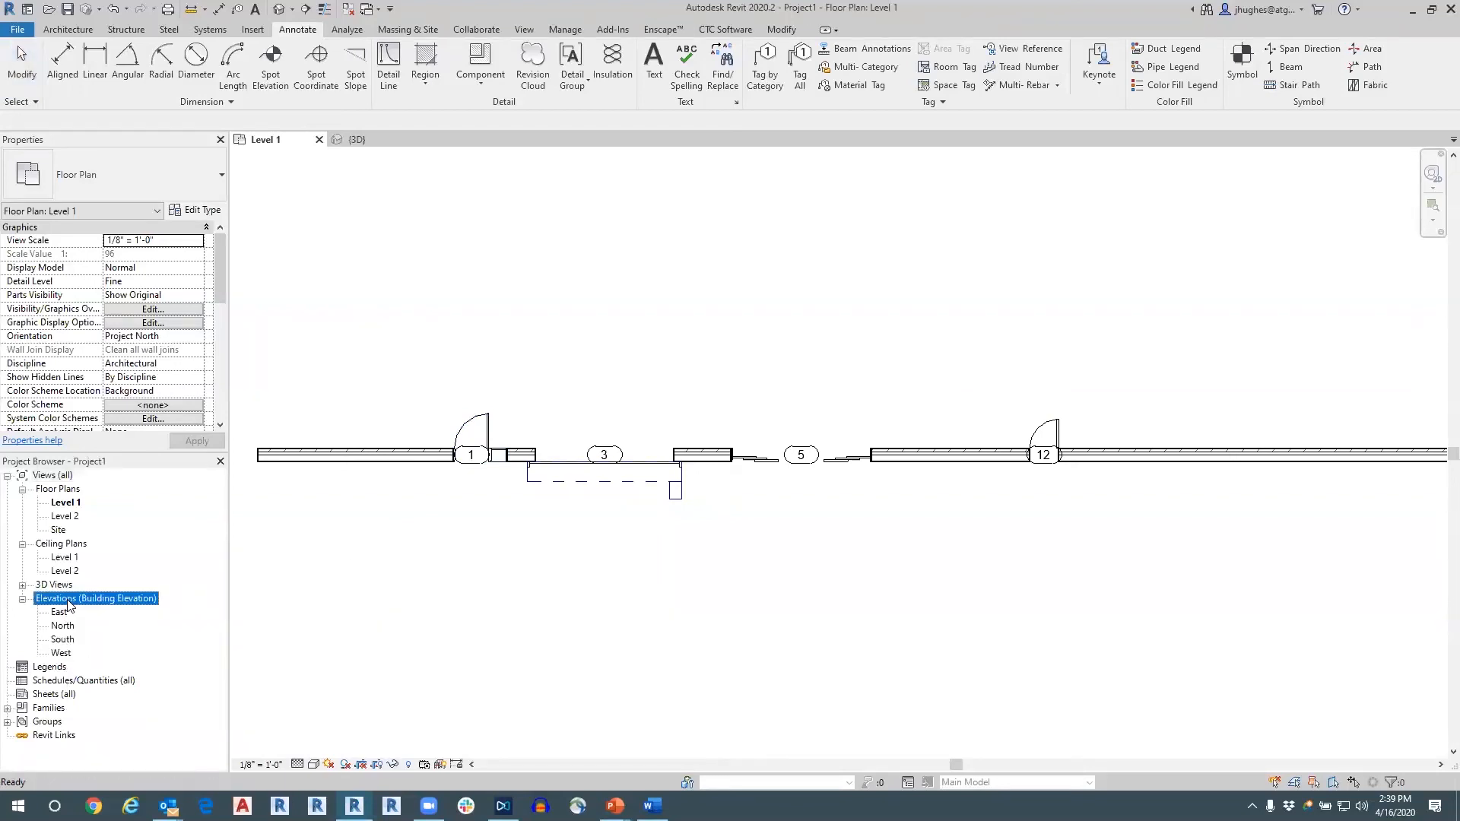
pyautogui.click(525, 32)
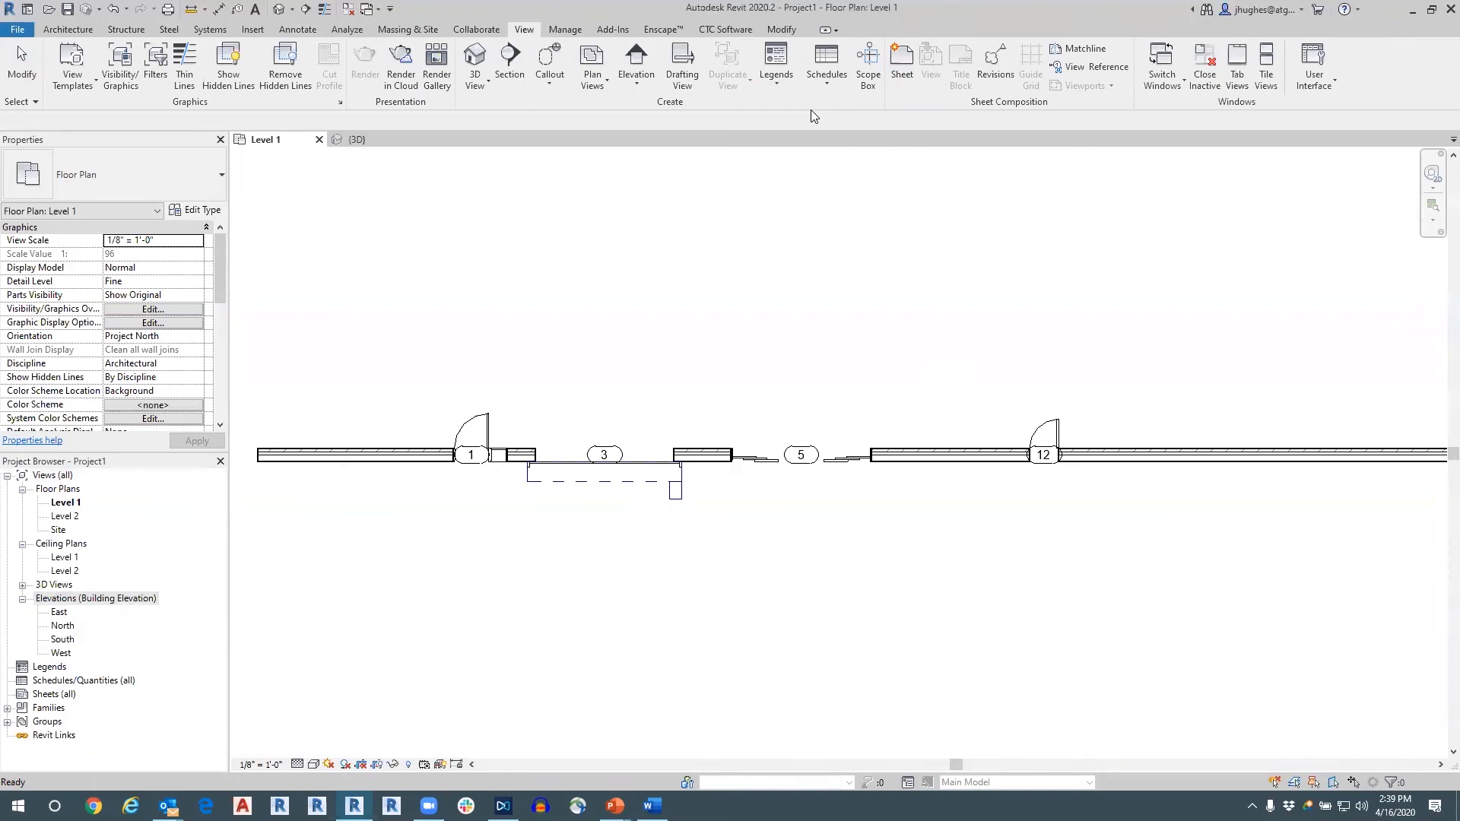
pyautogui.click(826, 72)
pyautogui.click(837, 111)
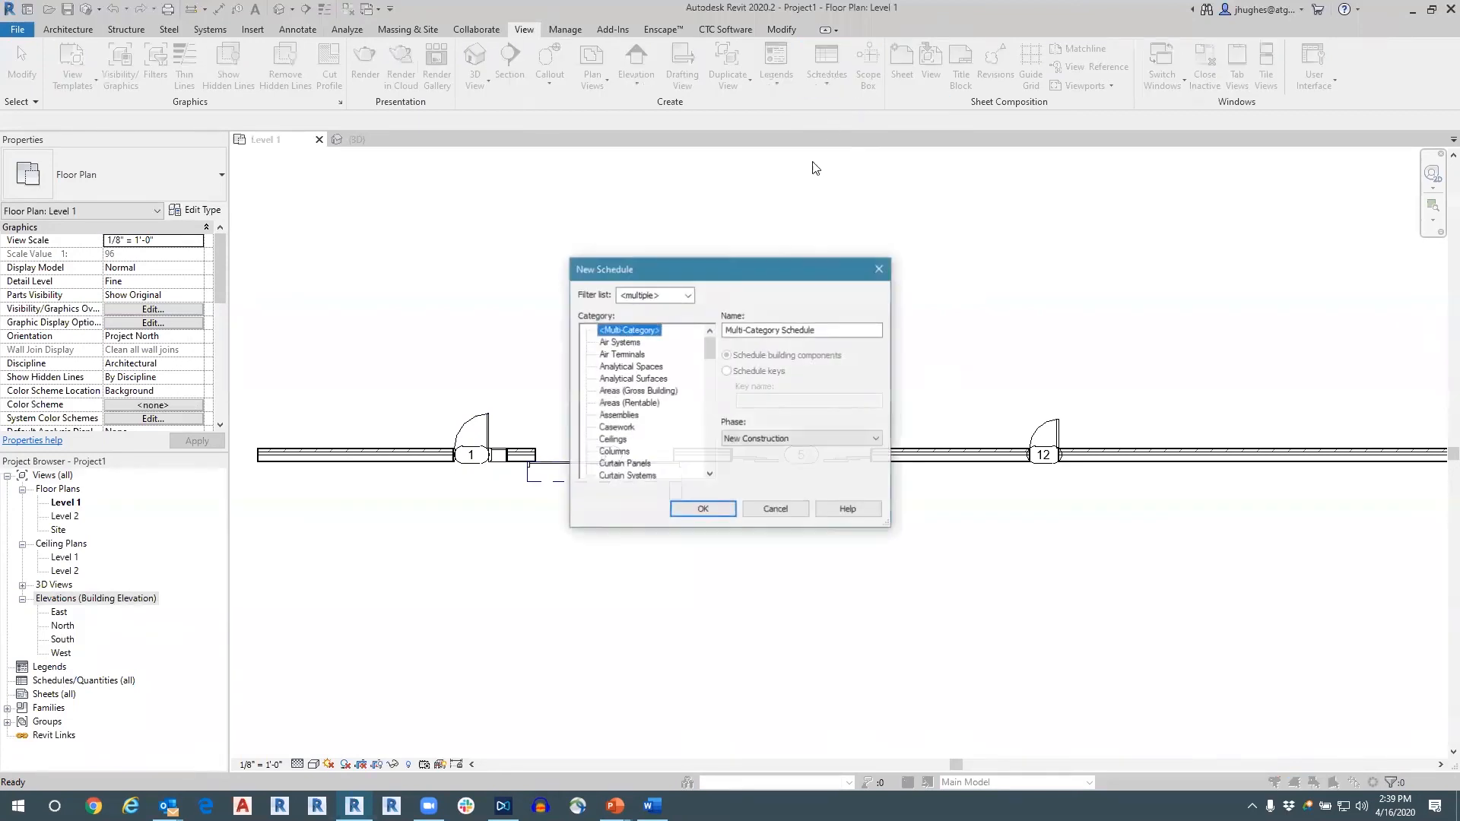
pyautogui.scroll(-2, 612, 426)
pyautogui.doubleClick(610, 427)
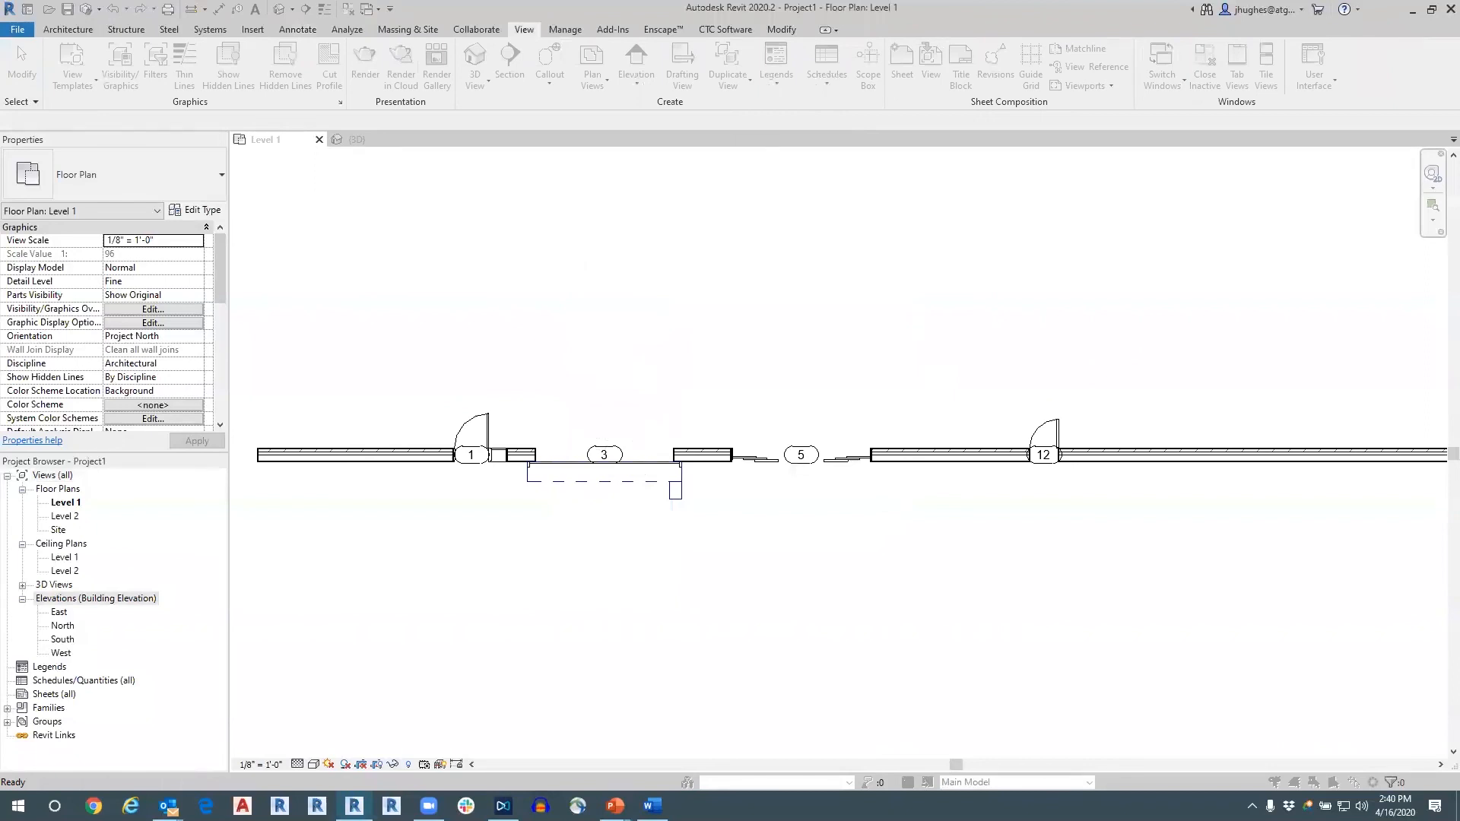
# Add the Mark field to the door schedule.
pyautogui.click(524, 434)
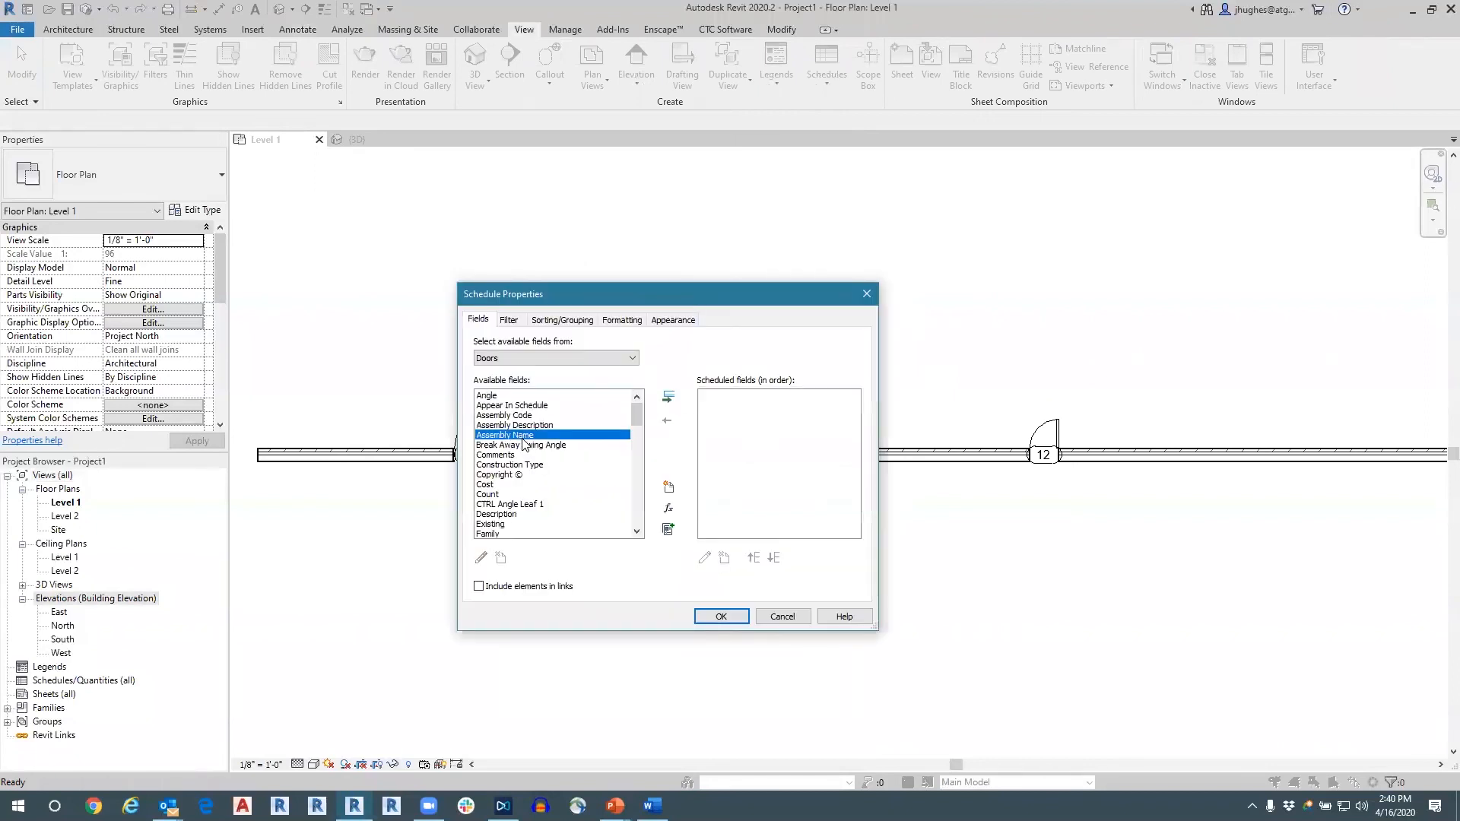
pyautogui.scroll(-2, 540, 474)
pyautogui.scroll(-12, 540, 474)
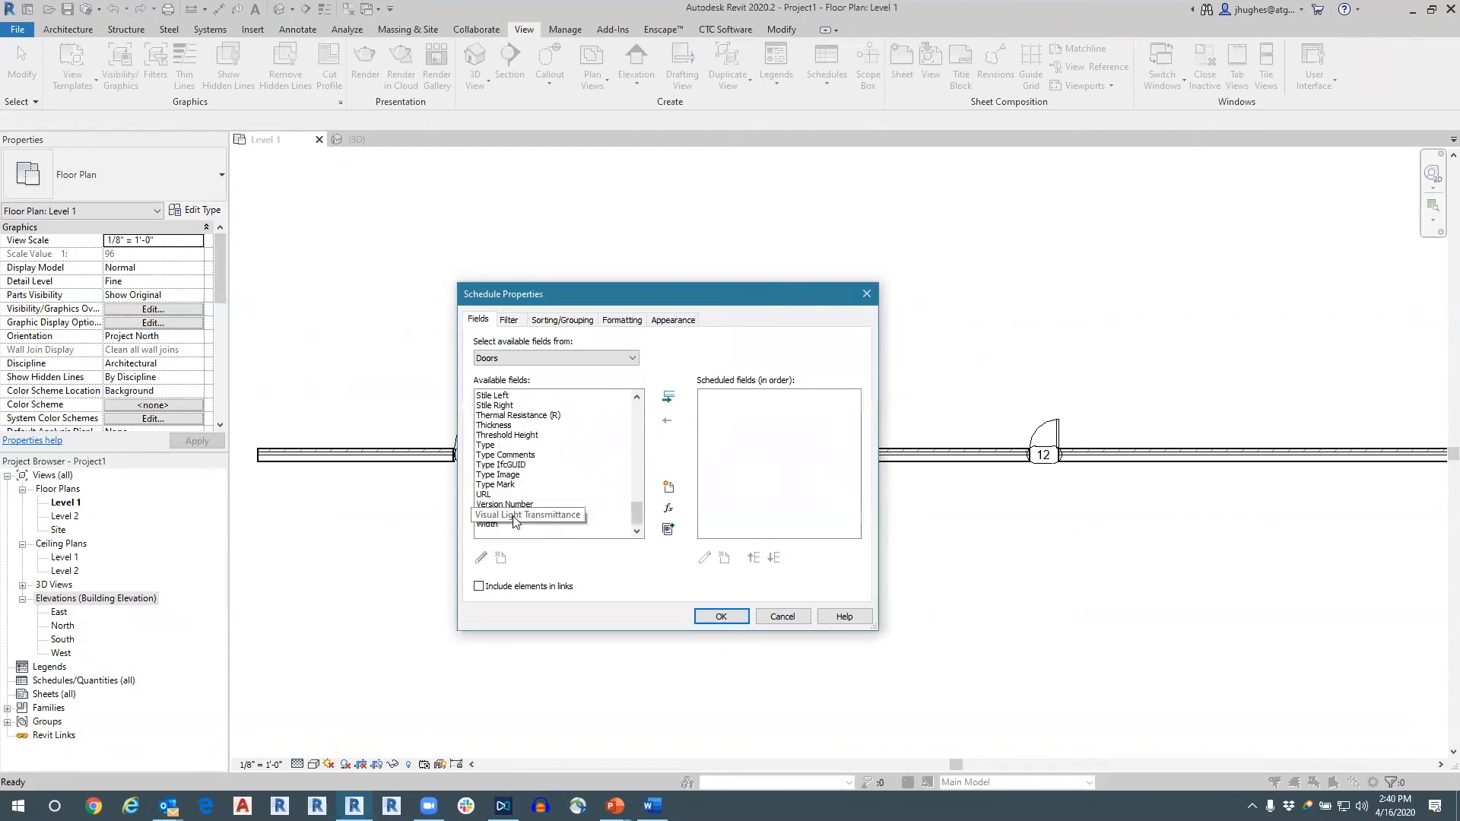
pyautogui.click(498, 447)
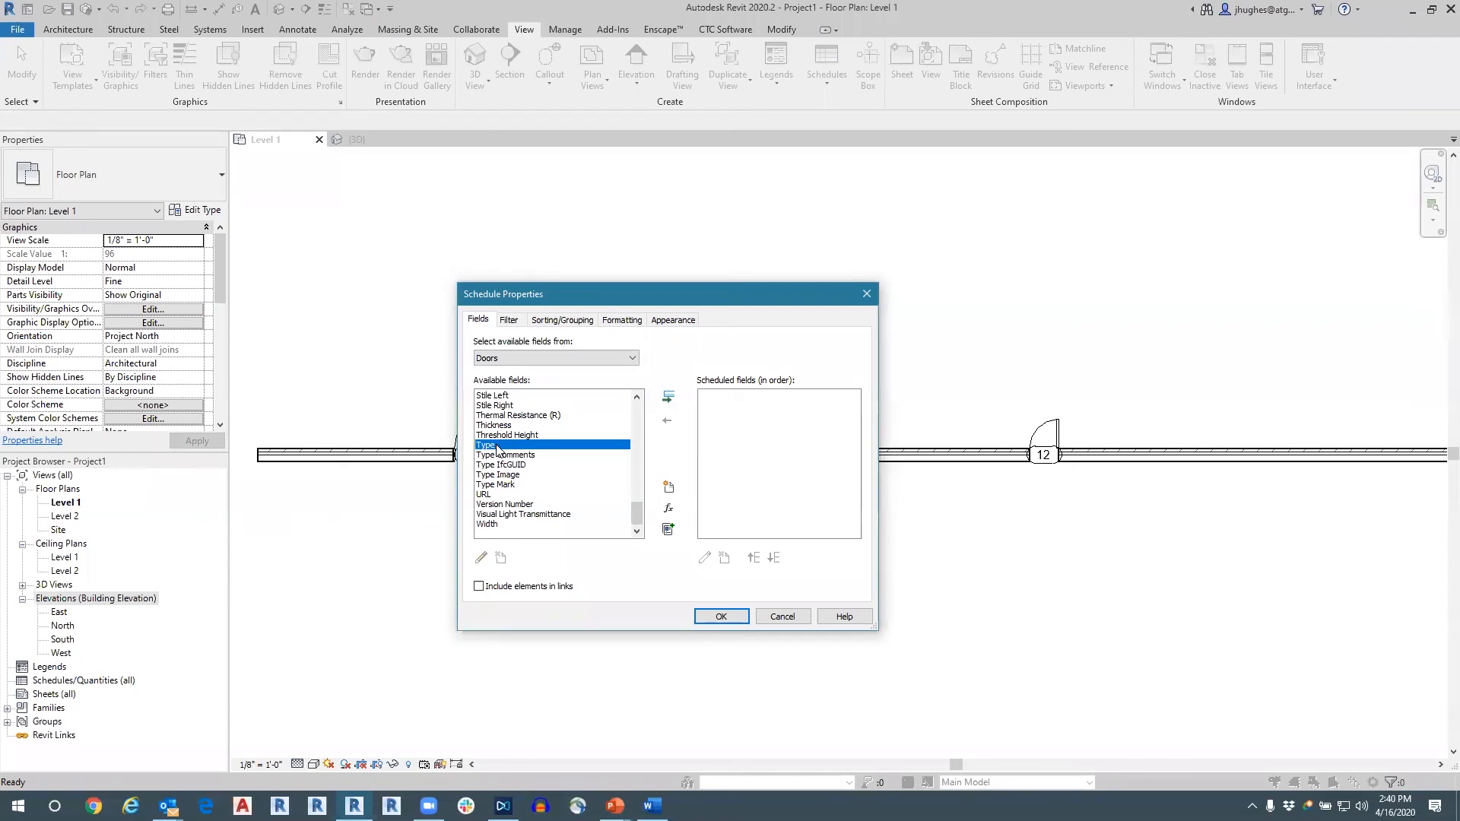
pyautogui.scroll(10, 509, 473)
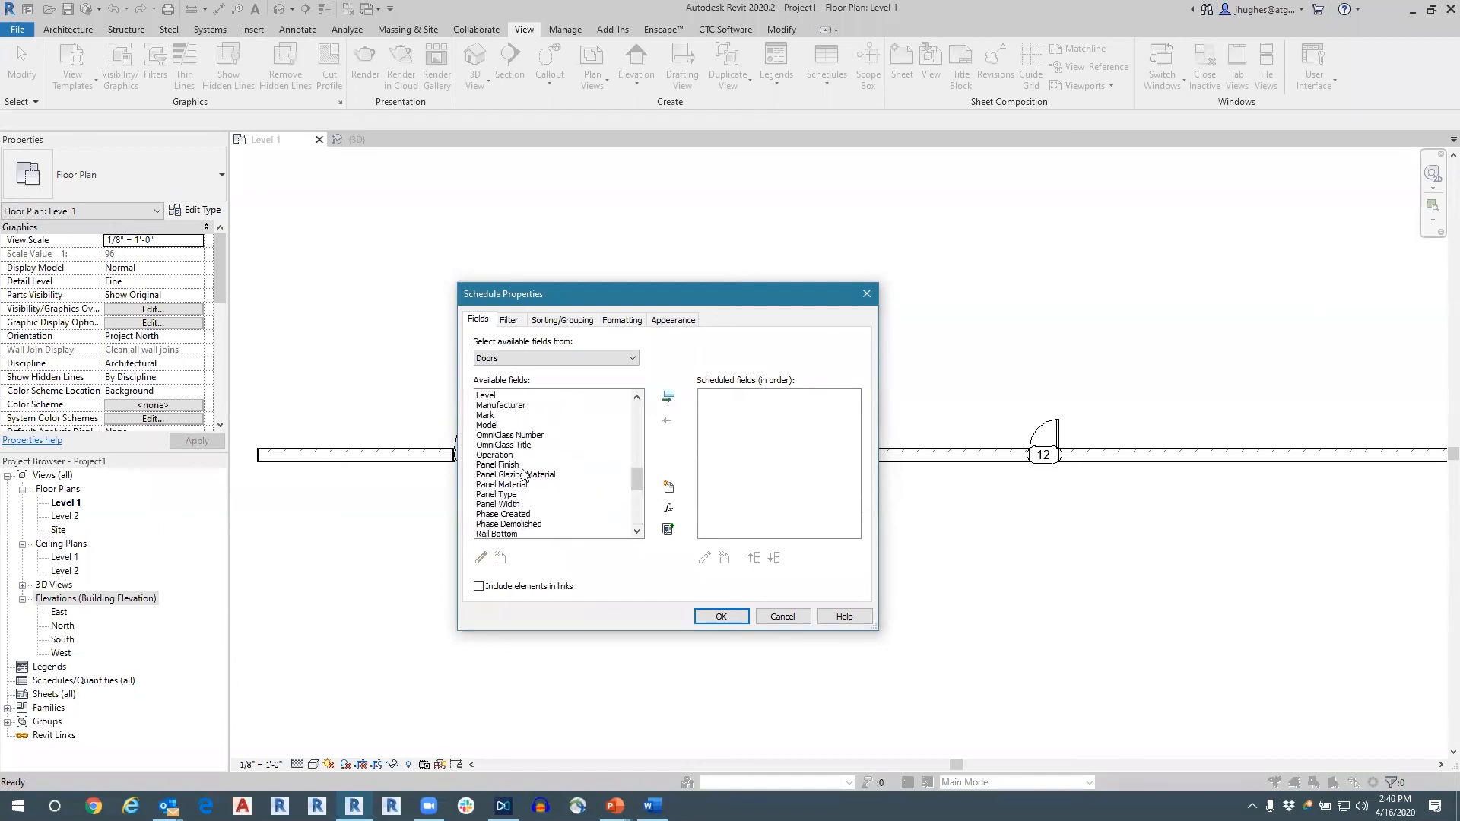
pyautogui.doubleClick(493, 415)
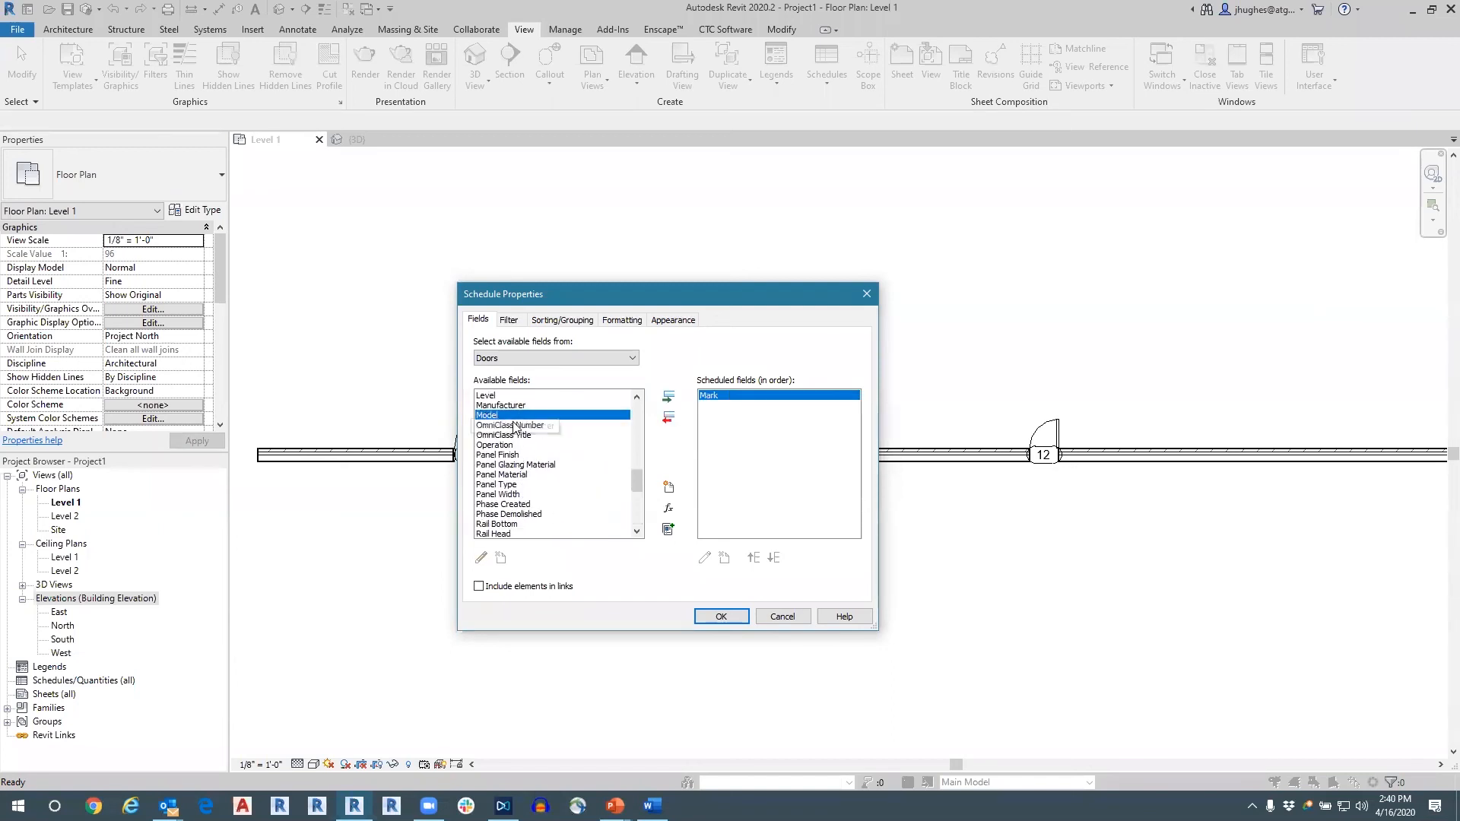
# Add Family and Type as the second field of the door schedule.
pyautogui.scroll(4, 514, 427)
pyautogui.scroll(-5, 514, 427)
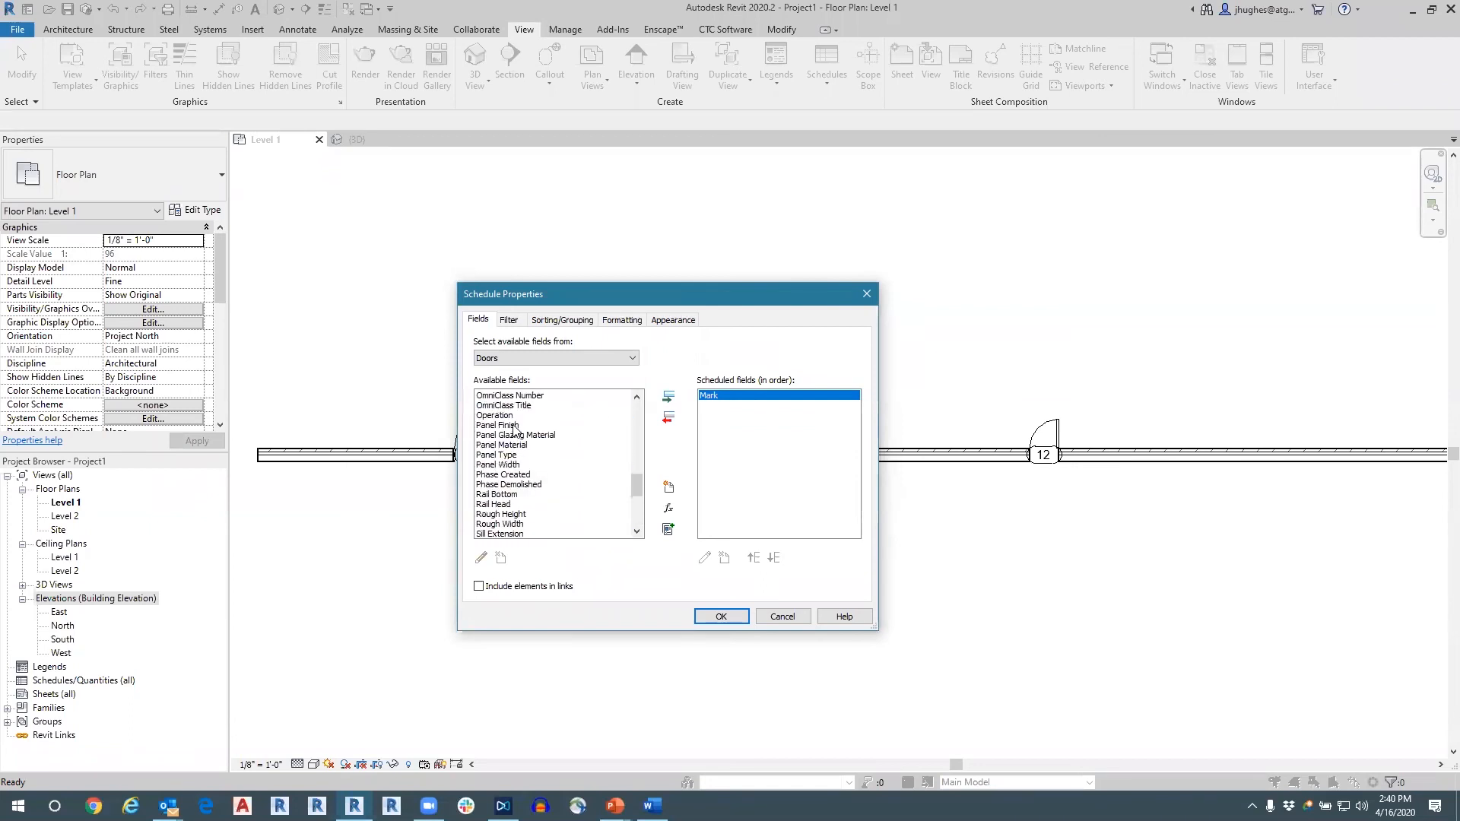
pyautogui.scroll(2, 516, 457)
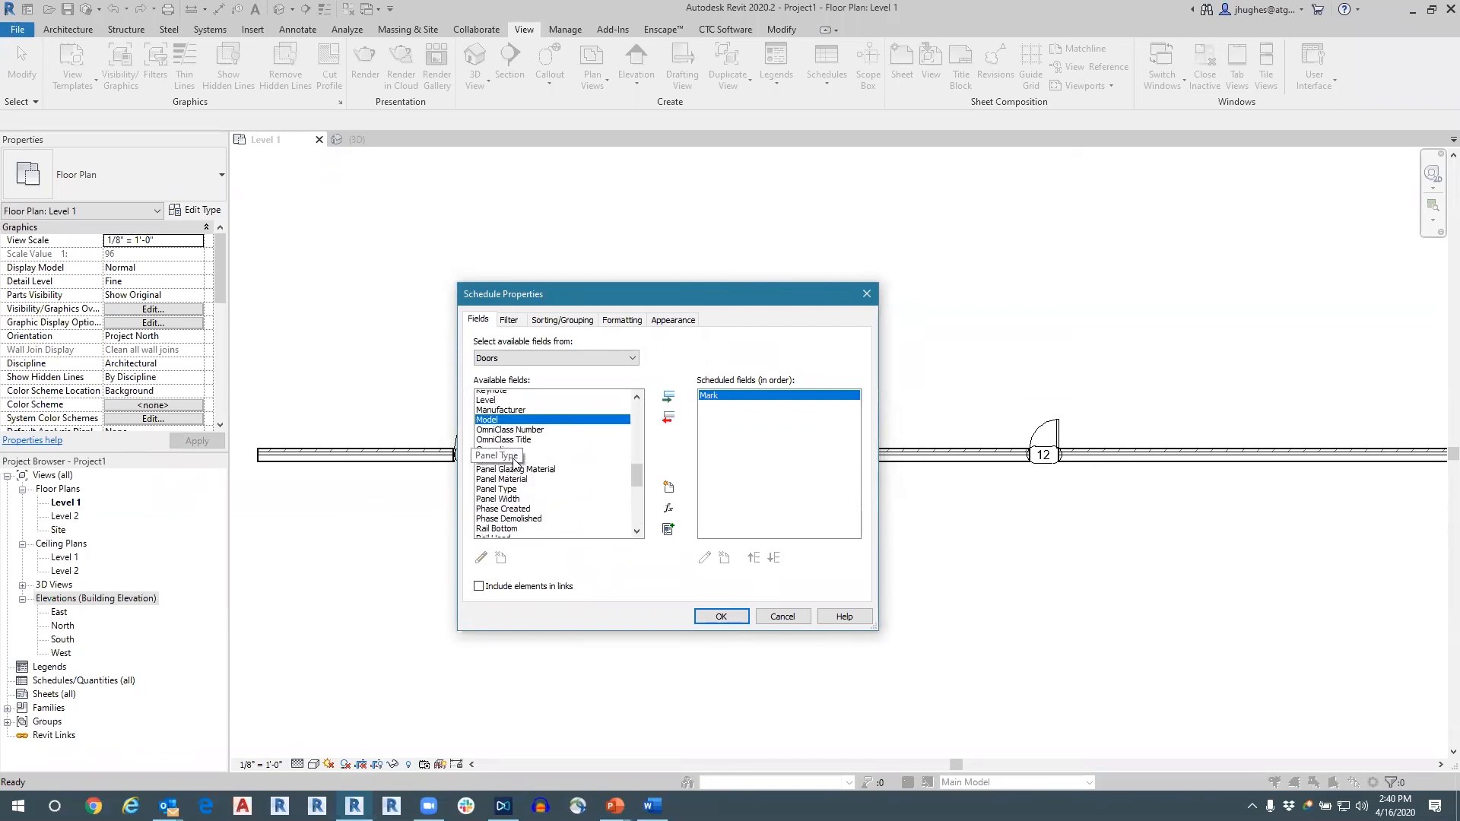
pyautogui.scroll(1, 514, 460)
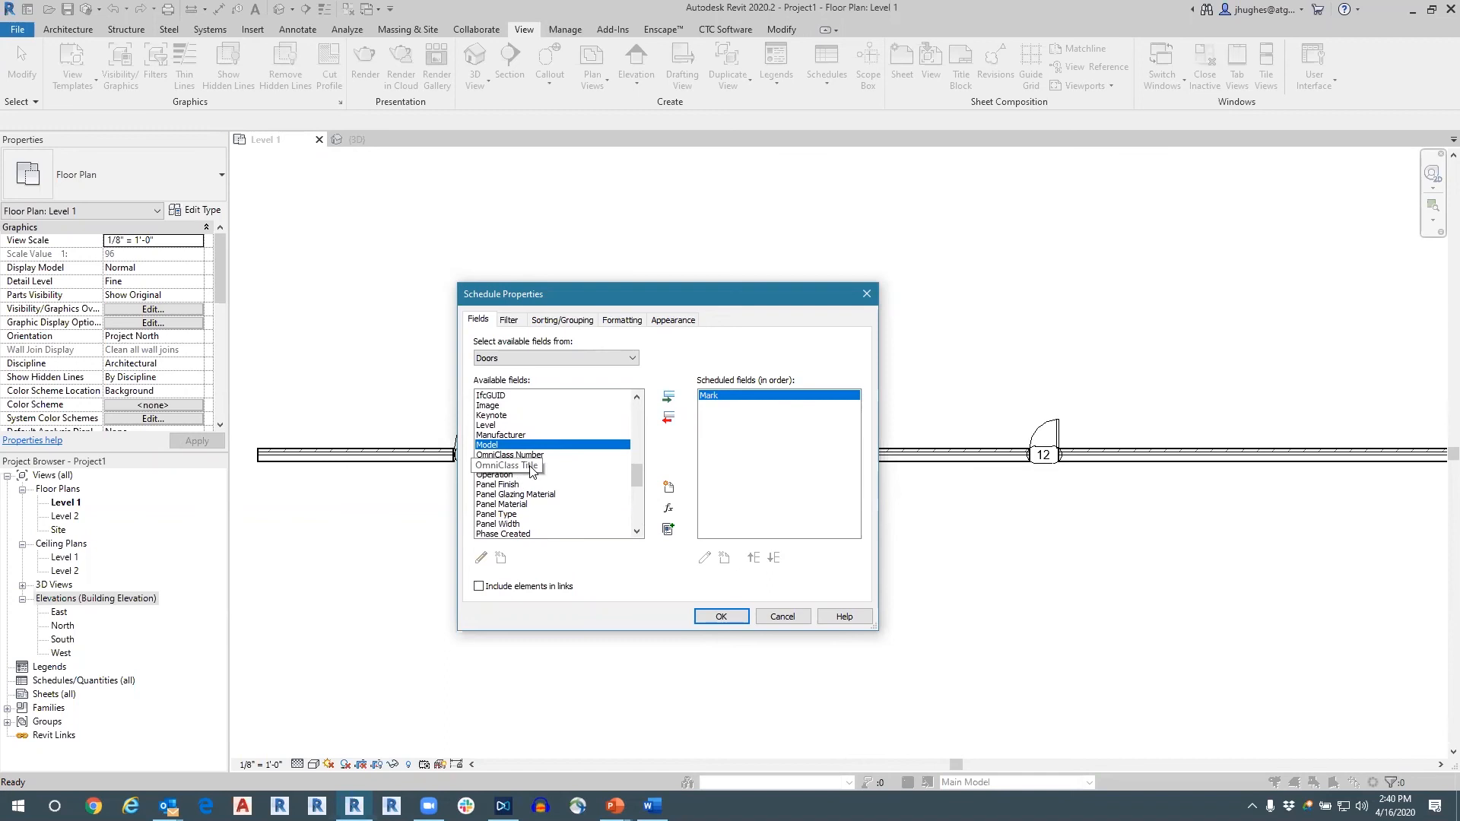
pyautogui.scroll(8, 530, 467)
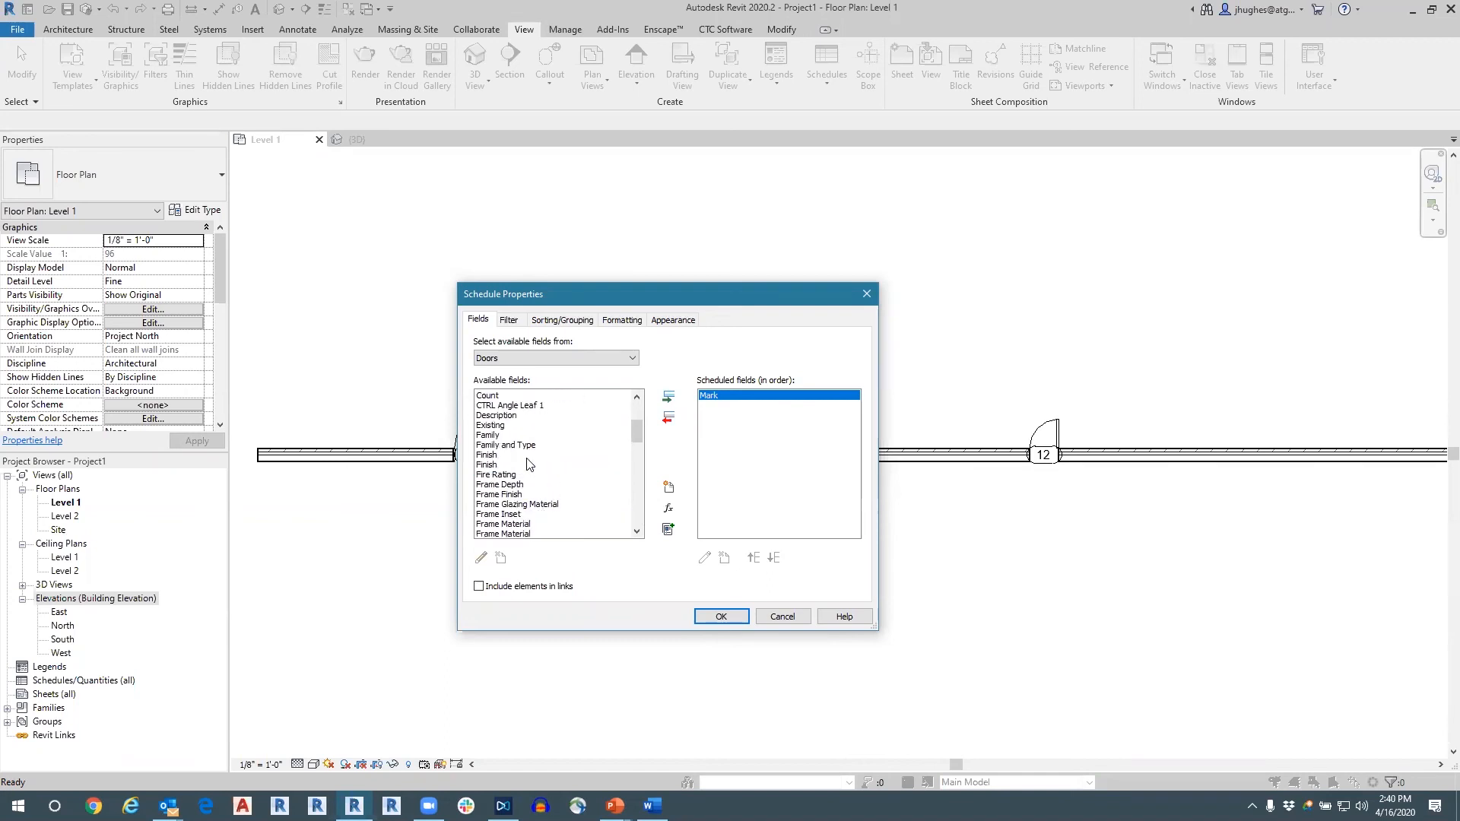
pyautogui.scroll(1, 502, 440)
pyautogui.scroll(3, 502, 440)
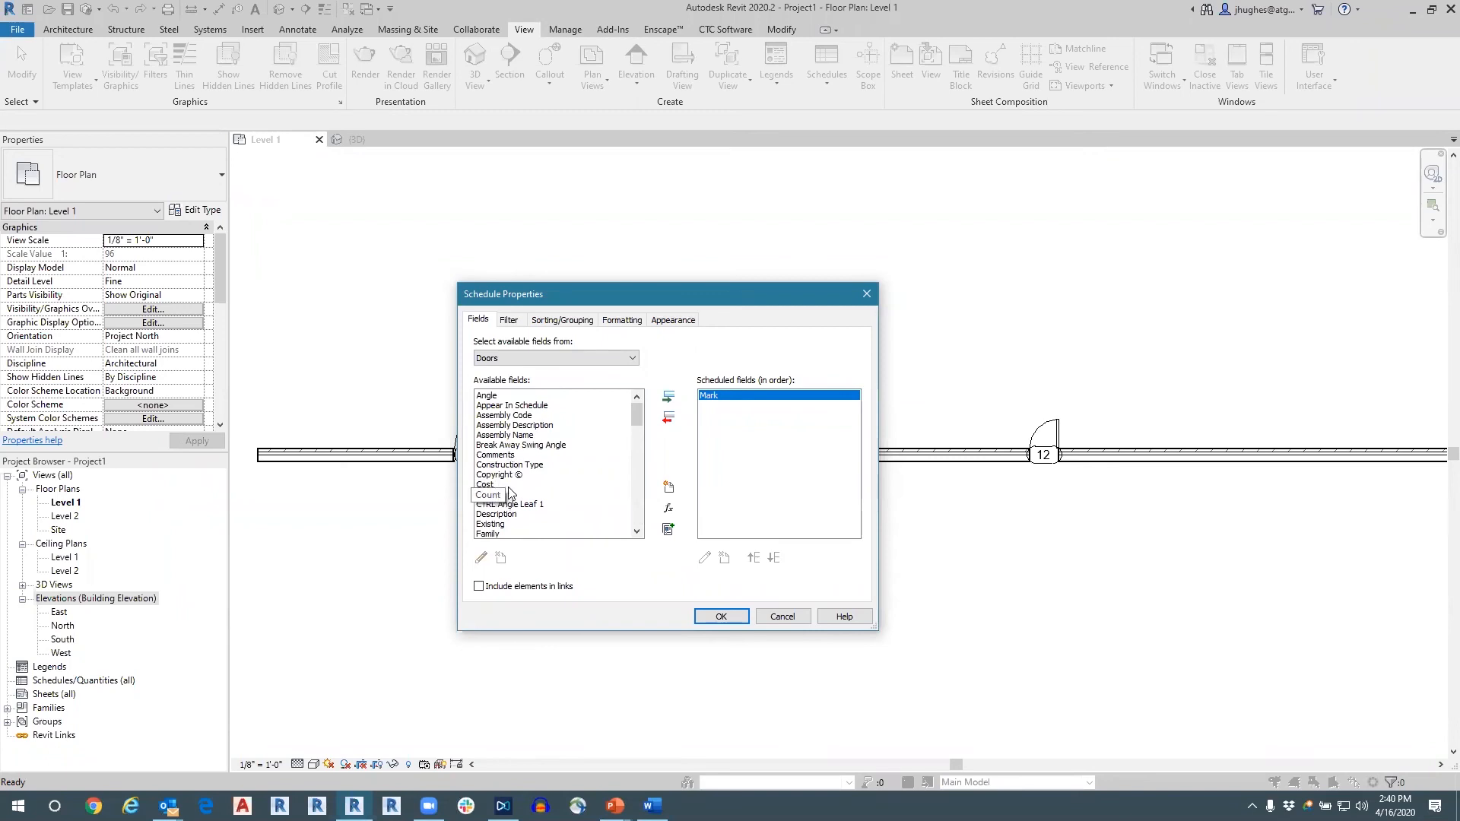
pyautogui.scroll(-1, 521, 455)
pyautogui.scroll(-2, 521, 455)
pyautogui.doubleClick(511, 455)
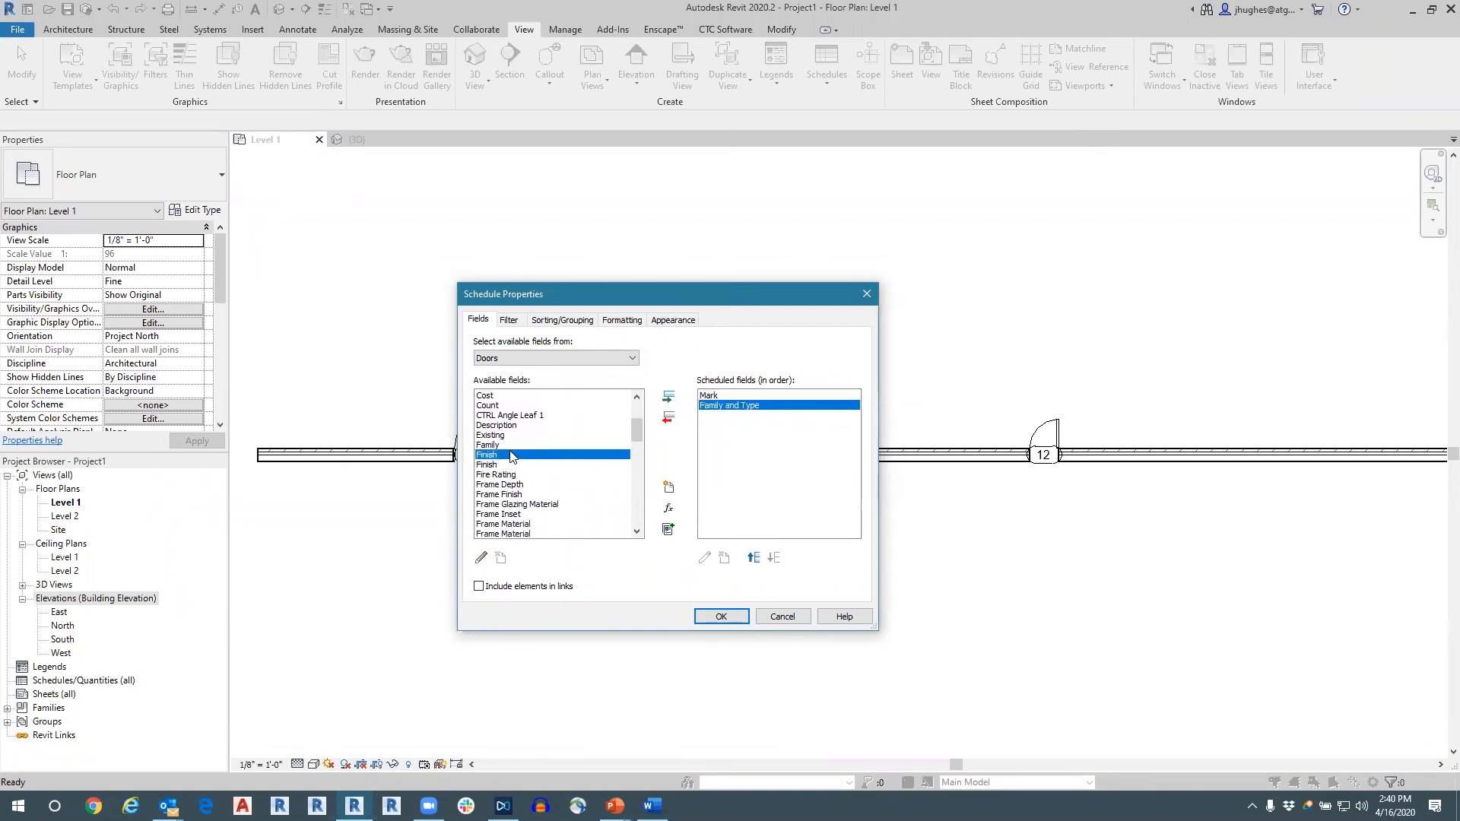
# Add the Finish field and generate the door schedule.
pyautogui.scroll(-1, 516, 485)
pyautogui.doubleClick(488, 436)
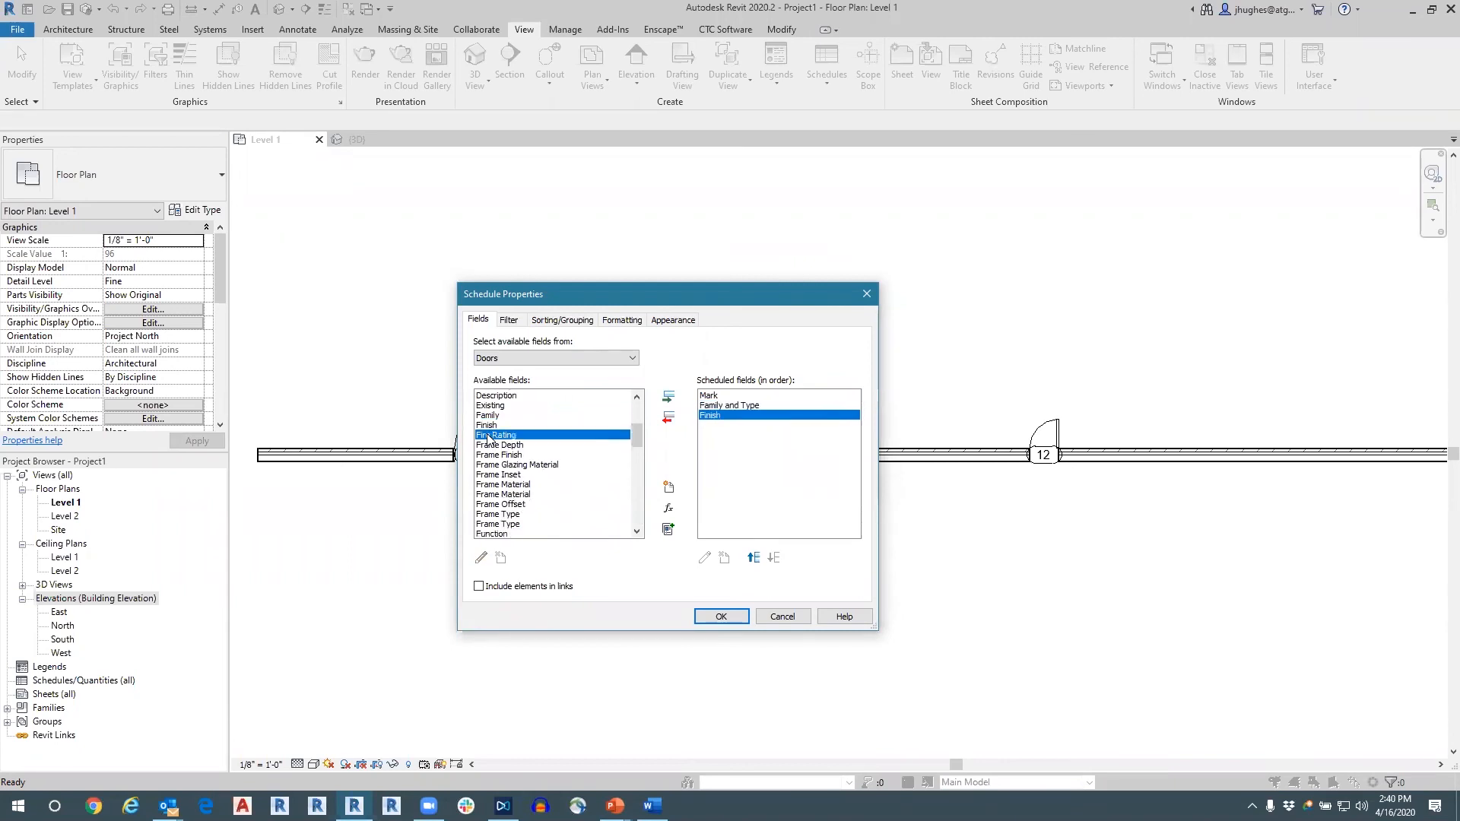
pyautogui.scroll(-2, 543, 500)
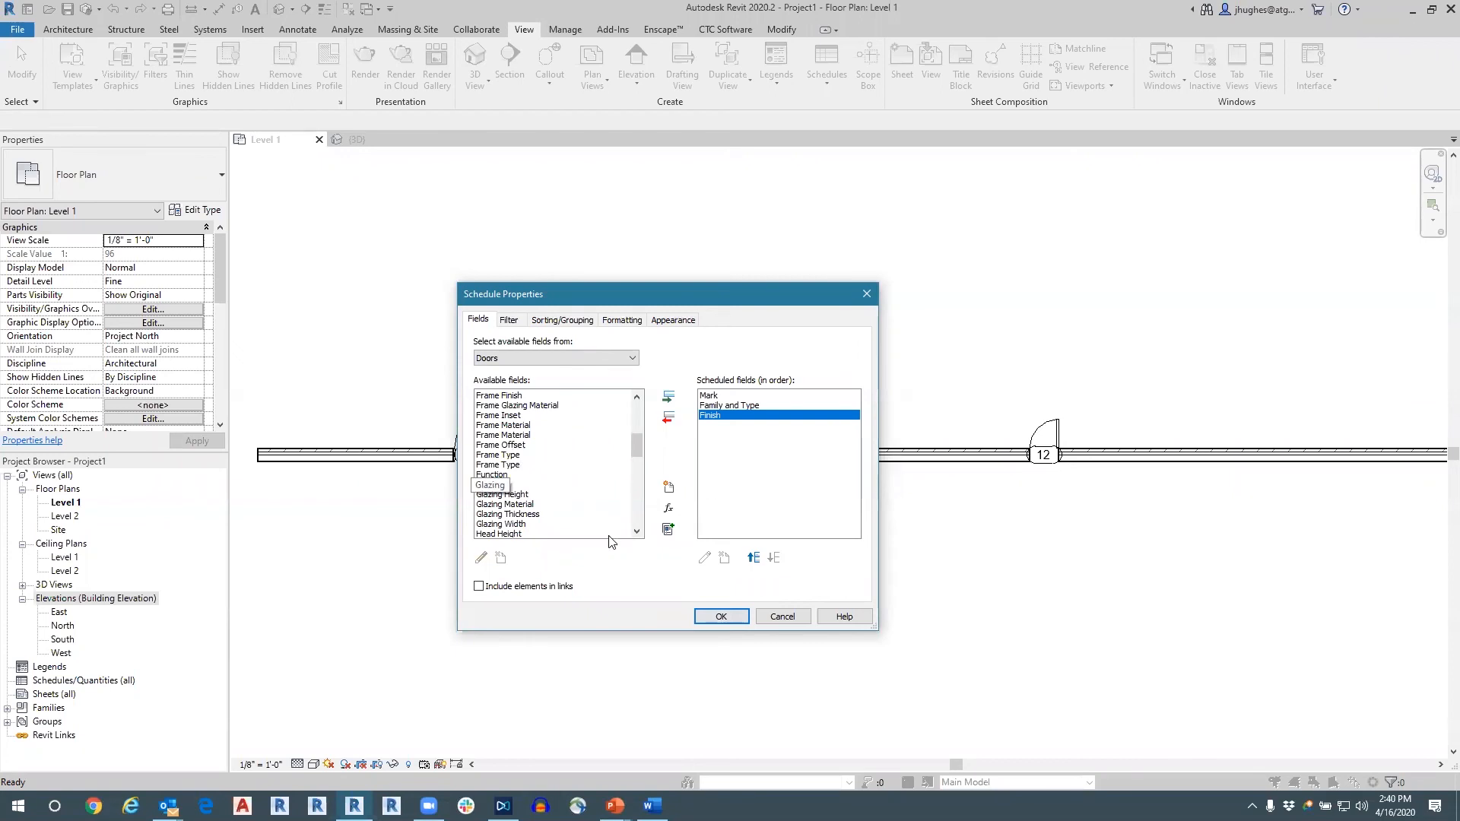
pyautogui.click(720, 616)
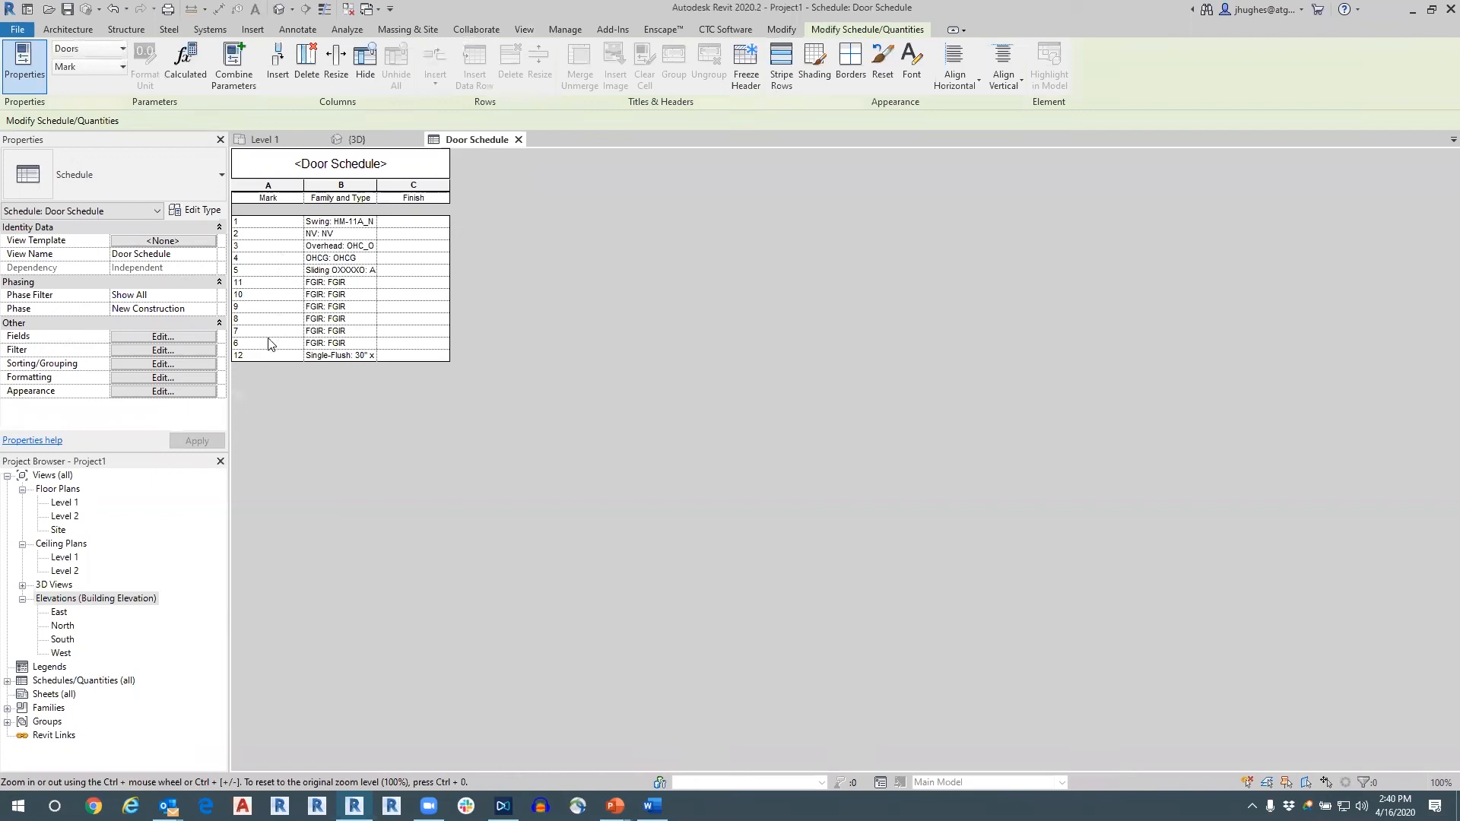
# Check the doors in the 3D view, dismissing the save reminder, and return to the door schedule.
pyautogui.click(363, 140)
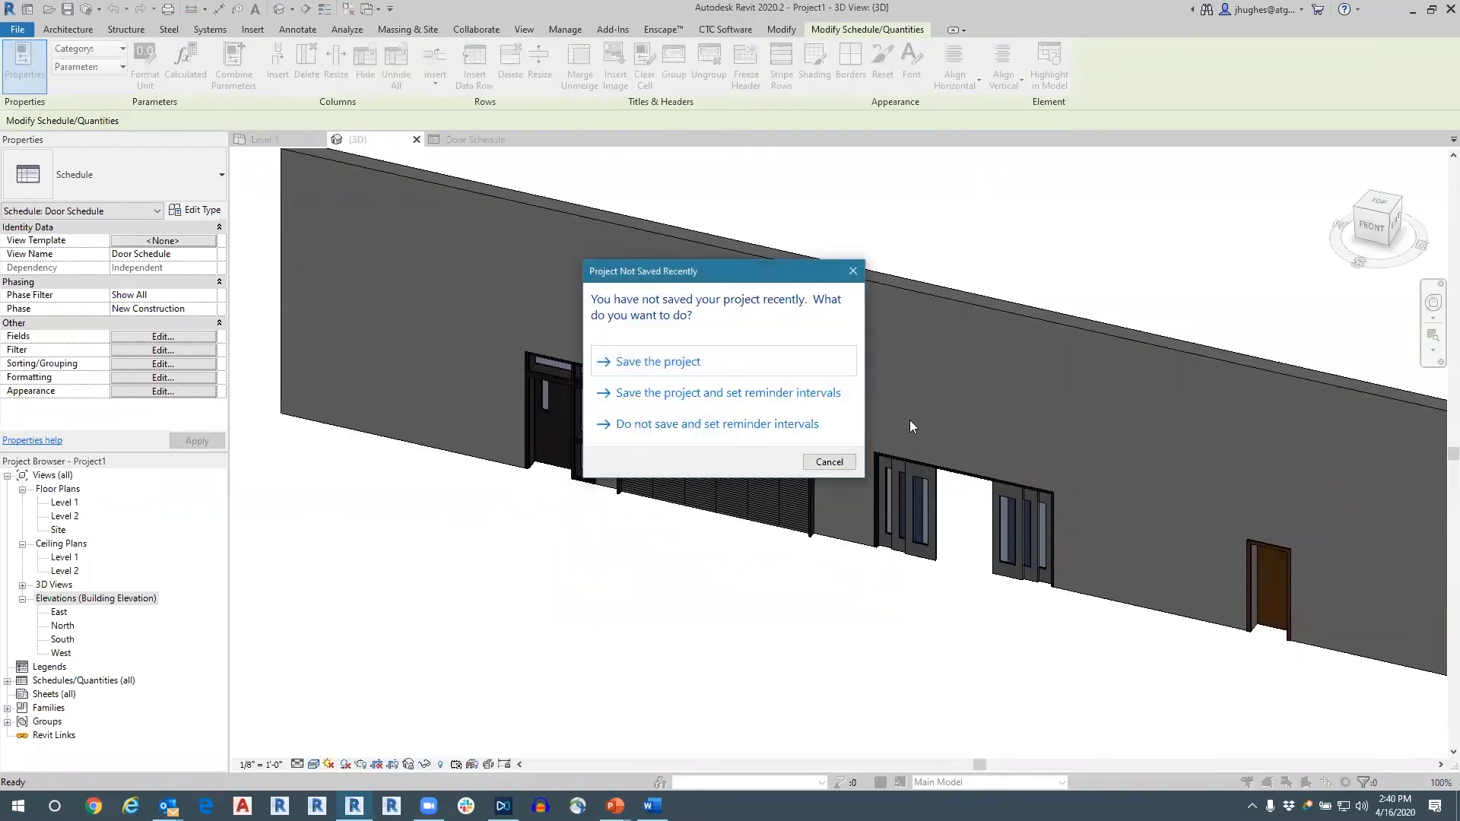
pyautogui.click(853, 271)
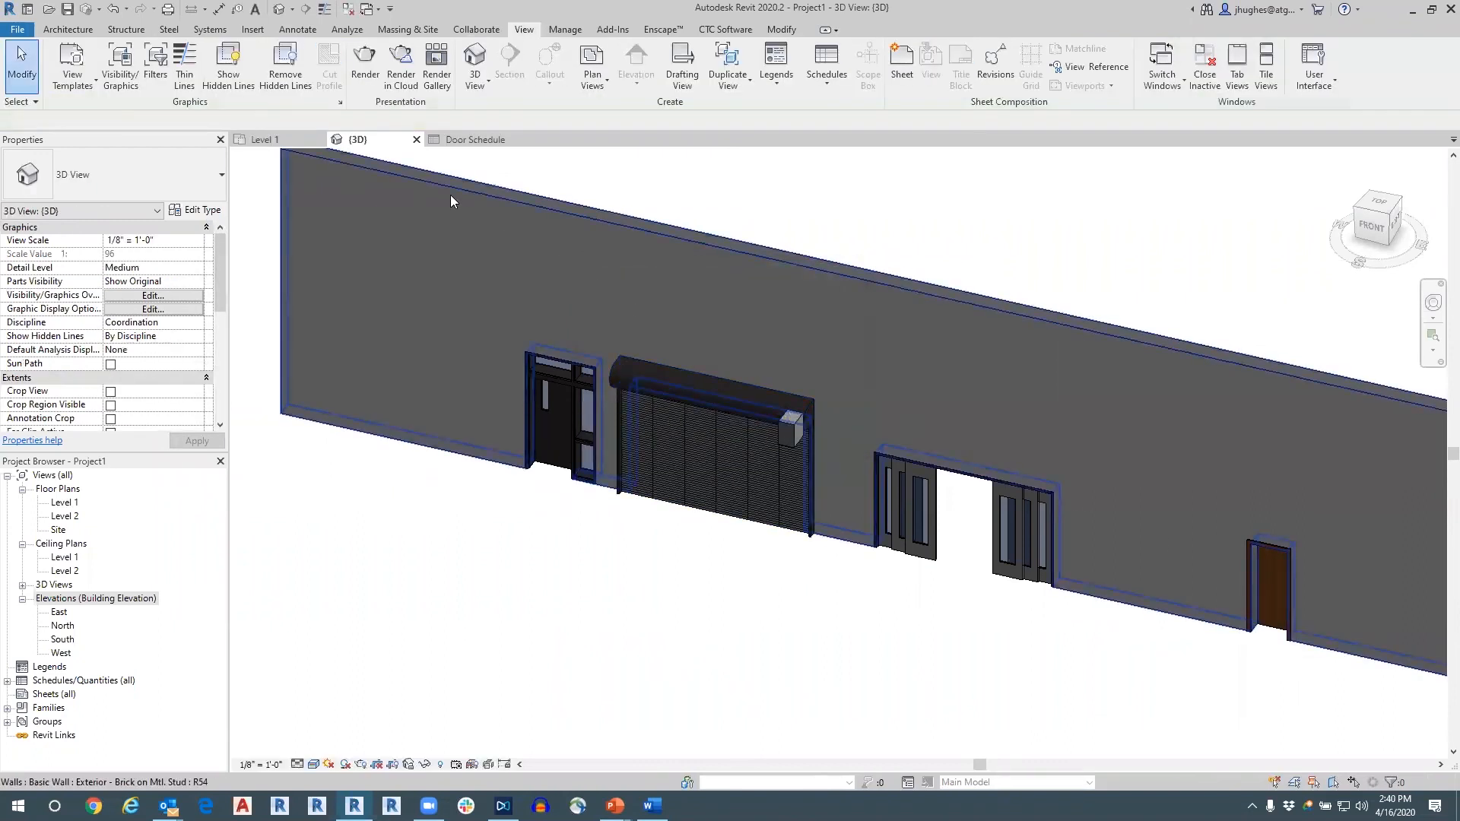
pyautogui.click(468, 141)
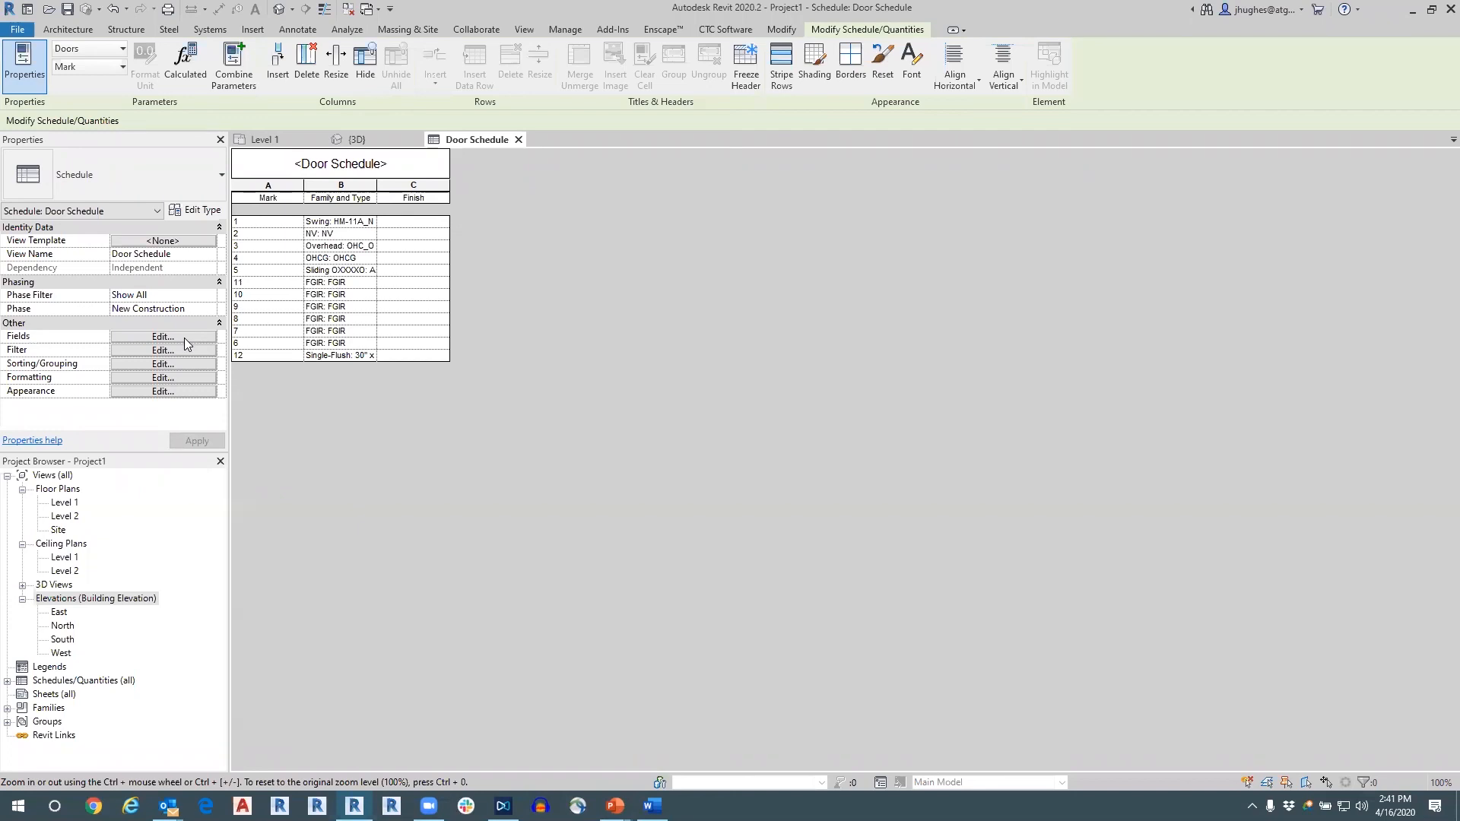
# Add the Appear In Schedule field to the door schedule and move it to first in the field order.
pyautogui.click(122, 340)
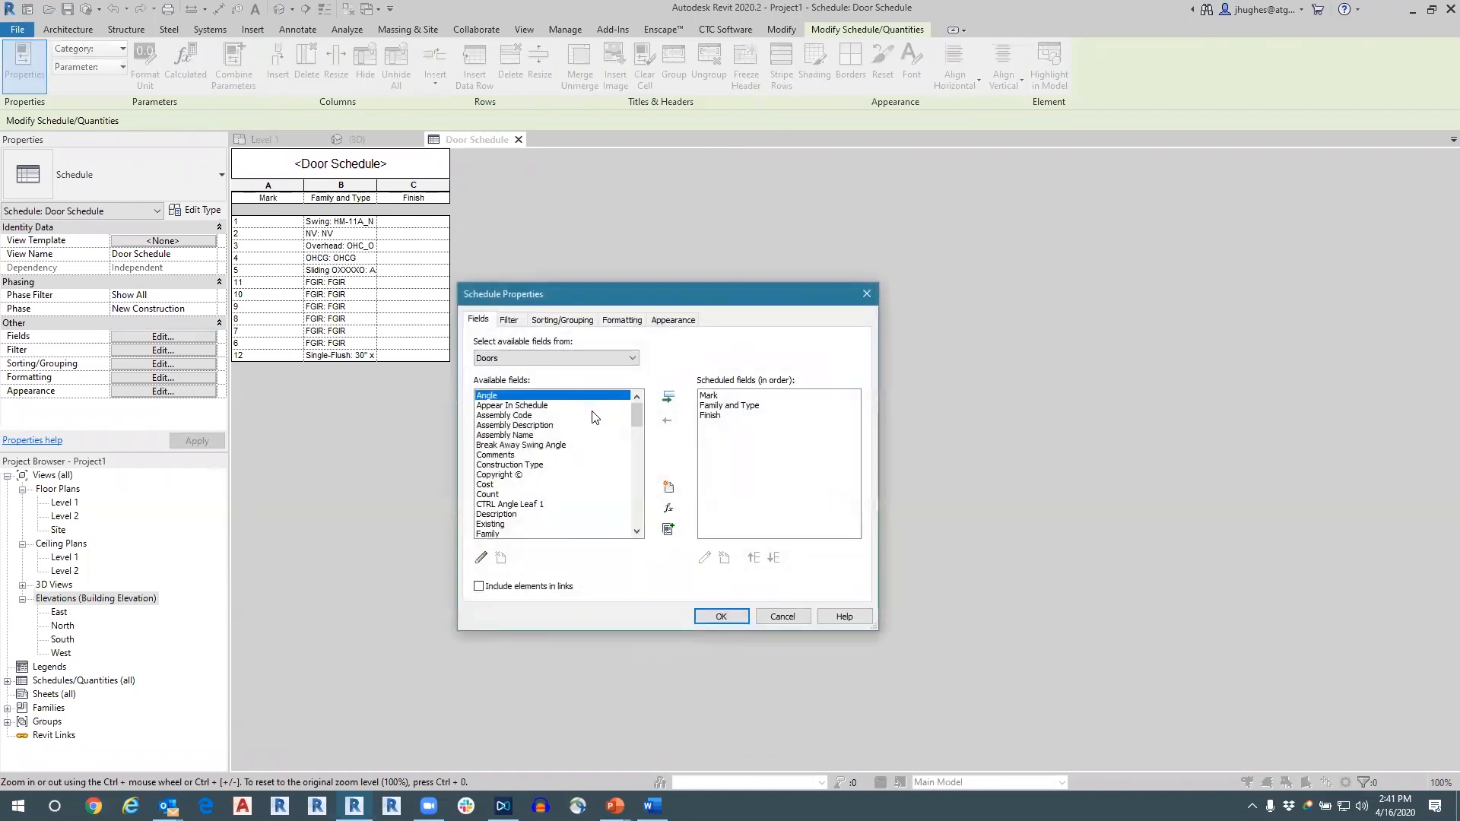
pyautogui.click(530, 405)
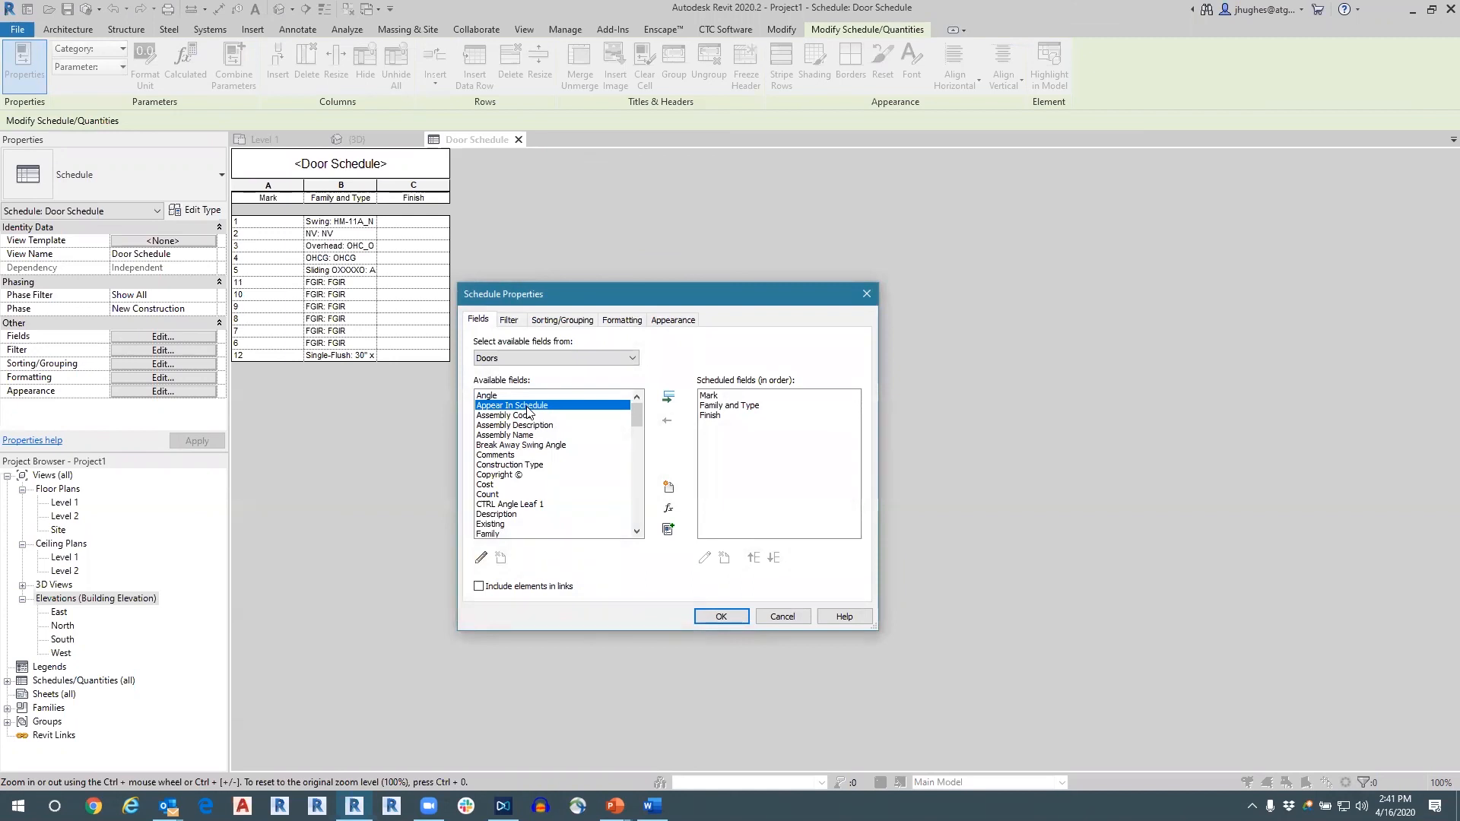
pyautogui.doubleClick(530, 405)
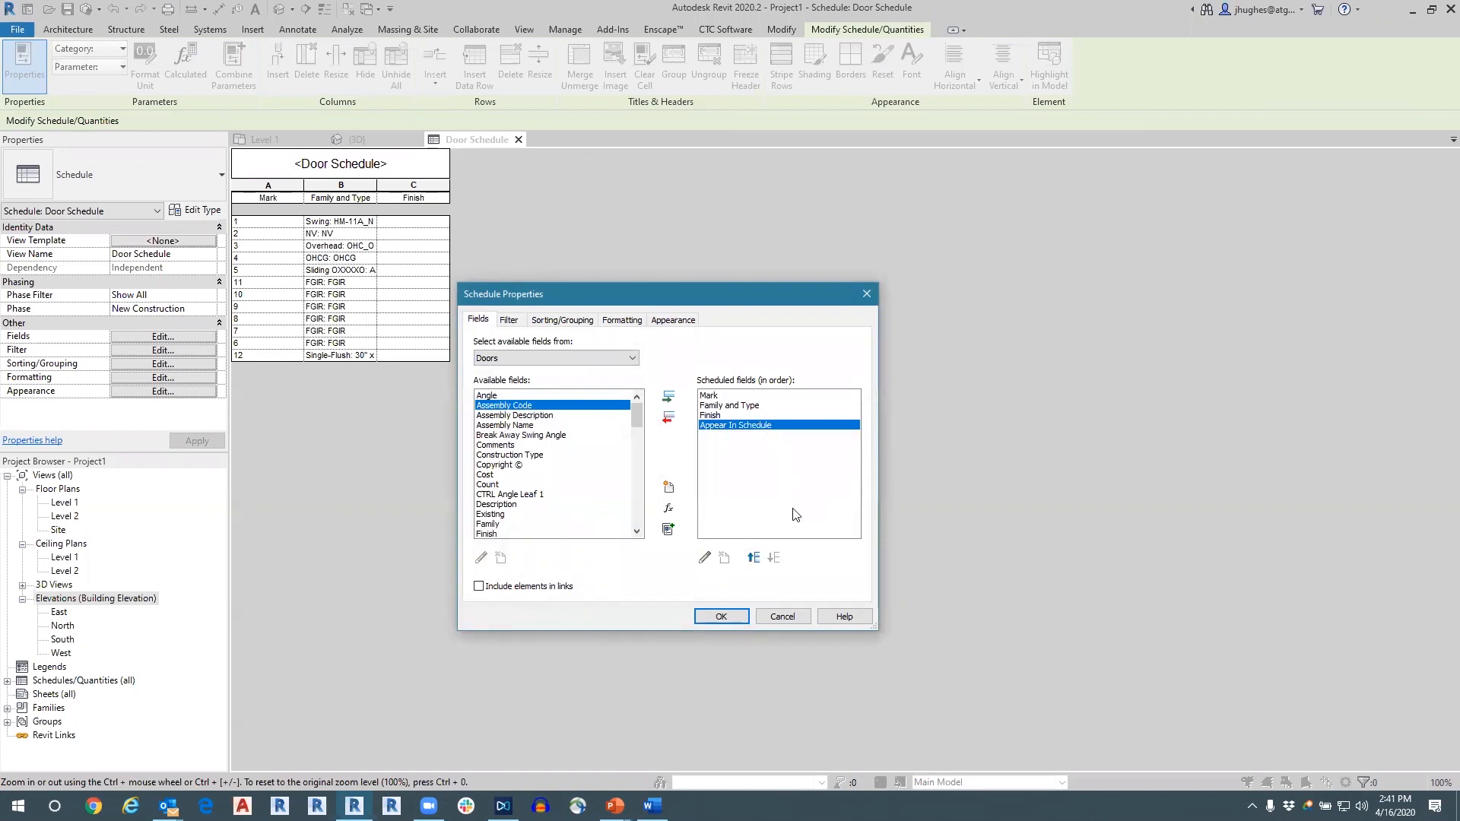
pyautogui.click(753, 559)
pyautogui.click(753, 558)
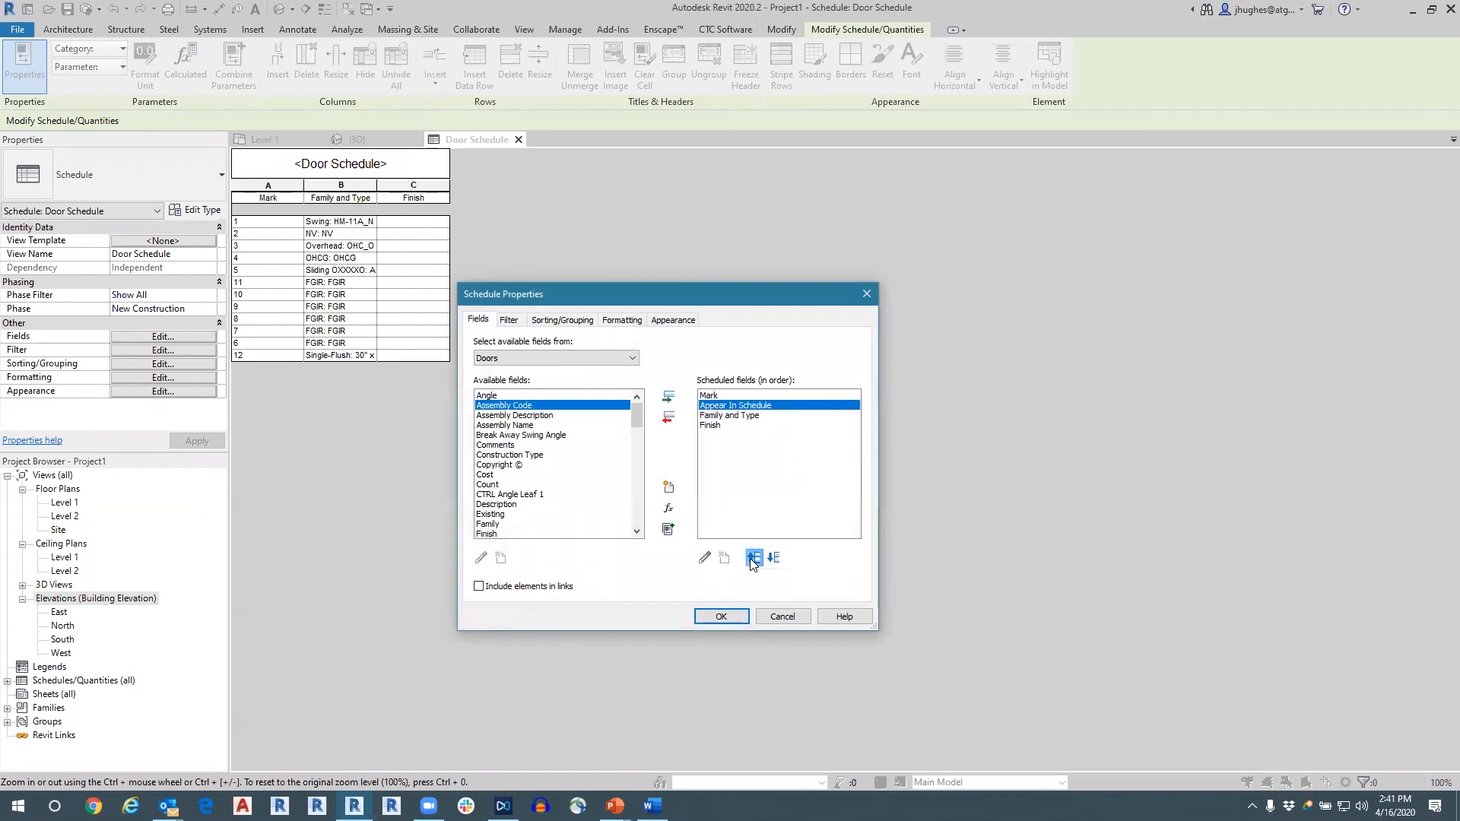
pyautogui.click(753, 558)
# Filter the door schedule by Appear In Schedule does not equal No and apply the schedule properties.
pyautogui.click(511, 321)
pyautogui.click(548, 347)
pyautogui.click(565, 376)
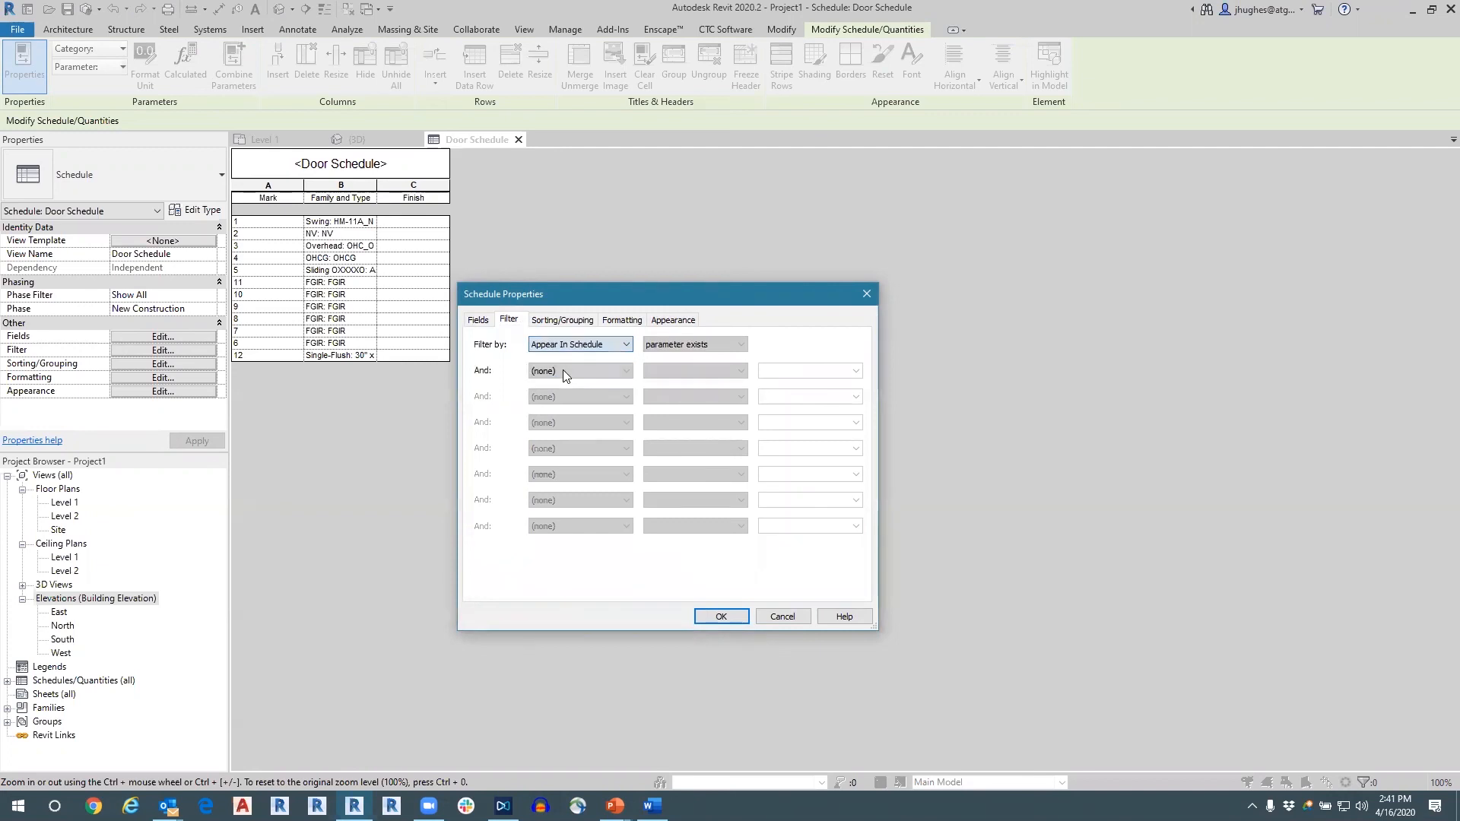
pyautogui.click(669, 345)
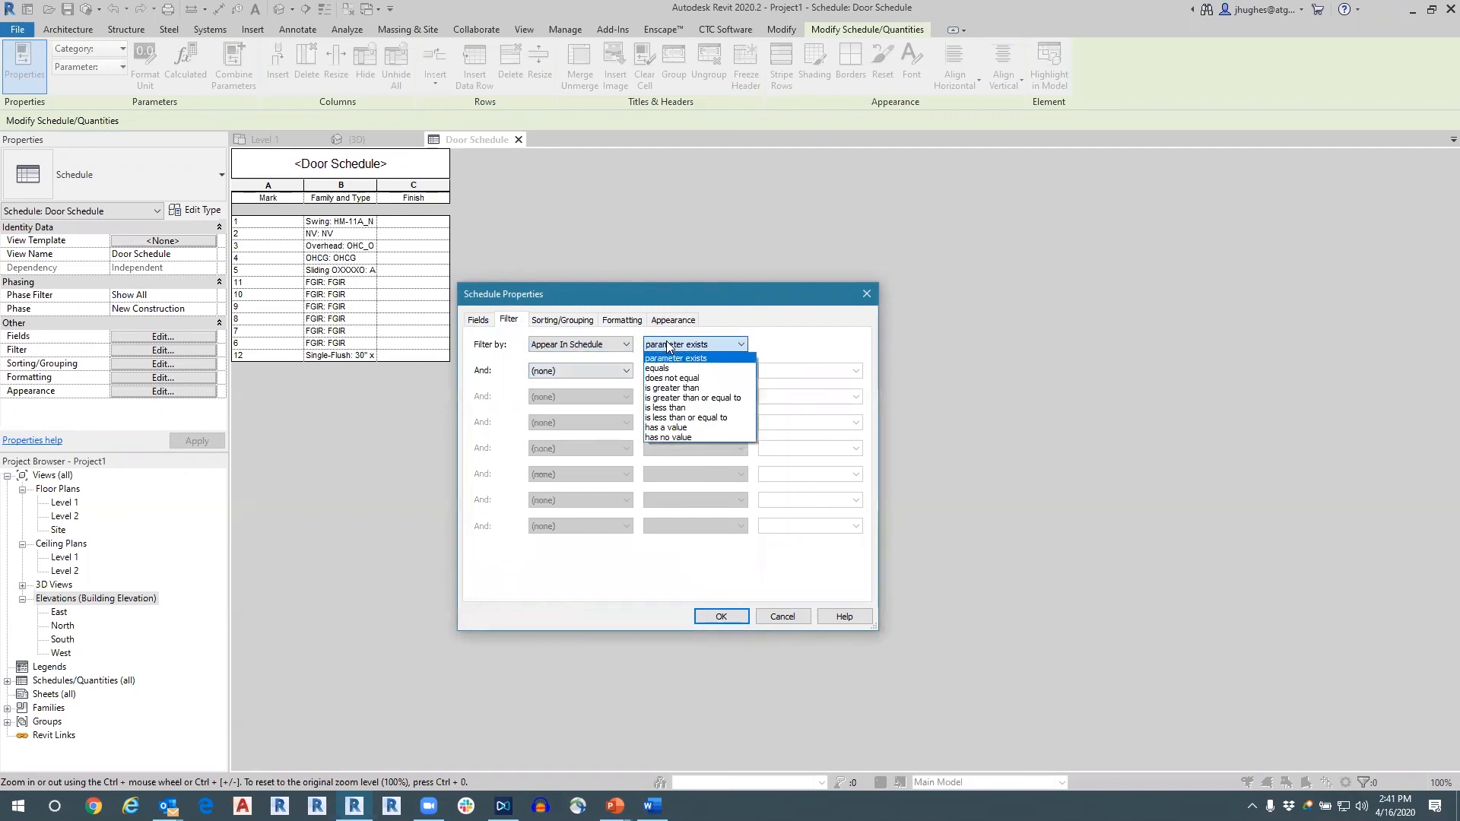
pyautogui.click(668, 378)
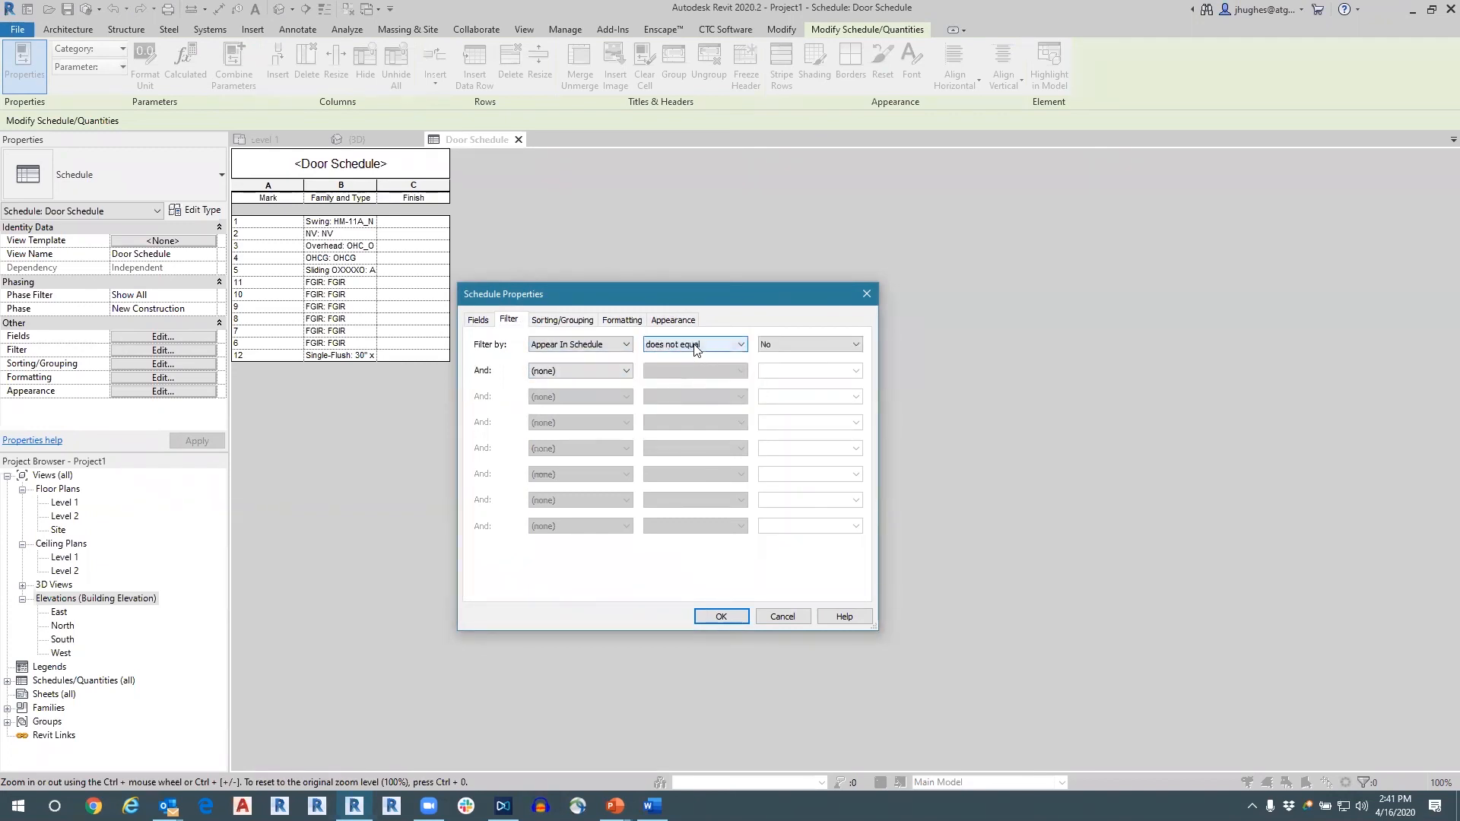
pyautogui.click(764, 349)
pyautogui.click(735, 346)
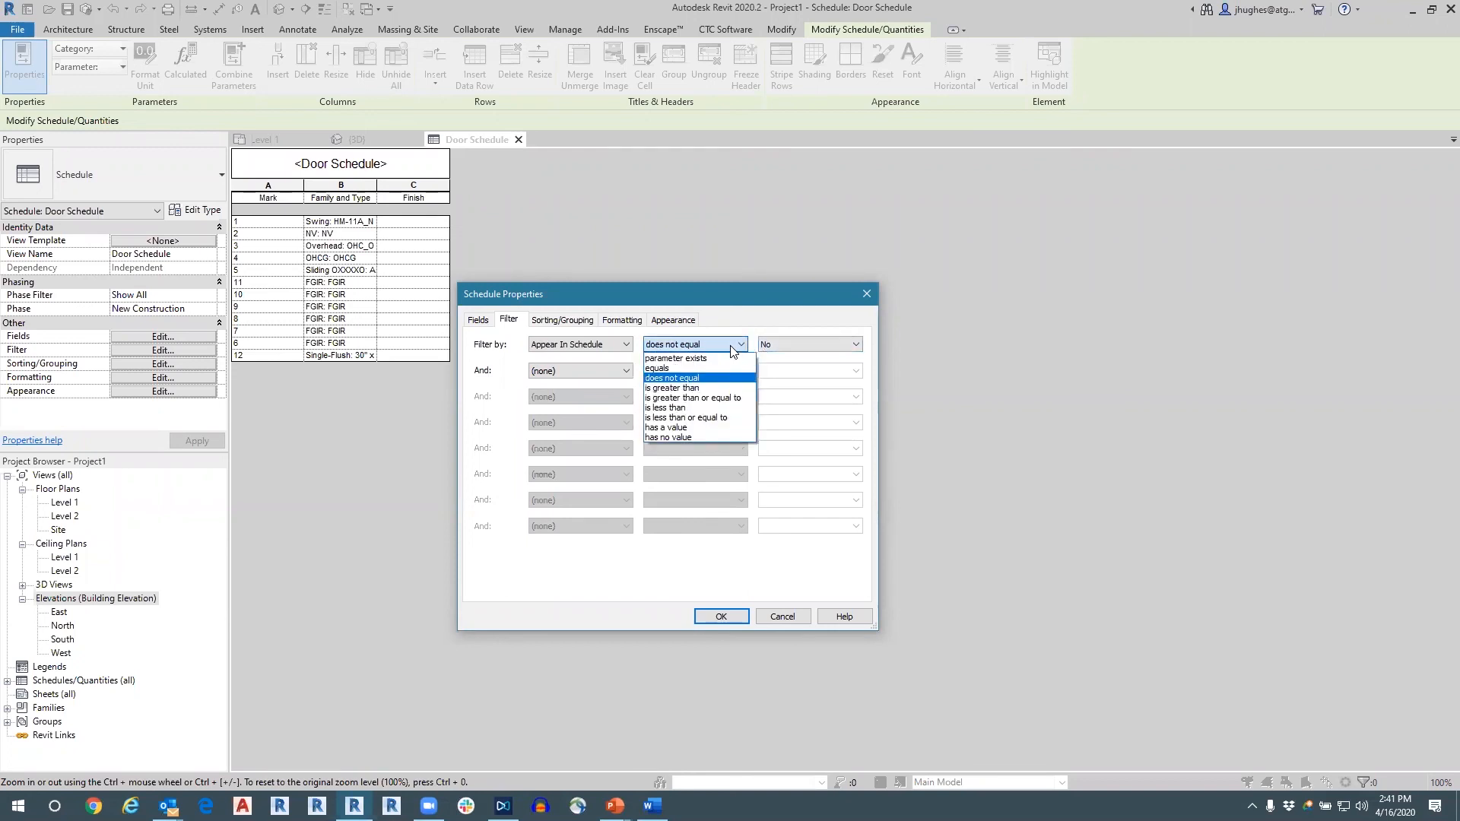
pyautogui.click(783, 321)
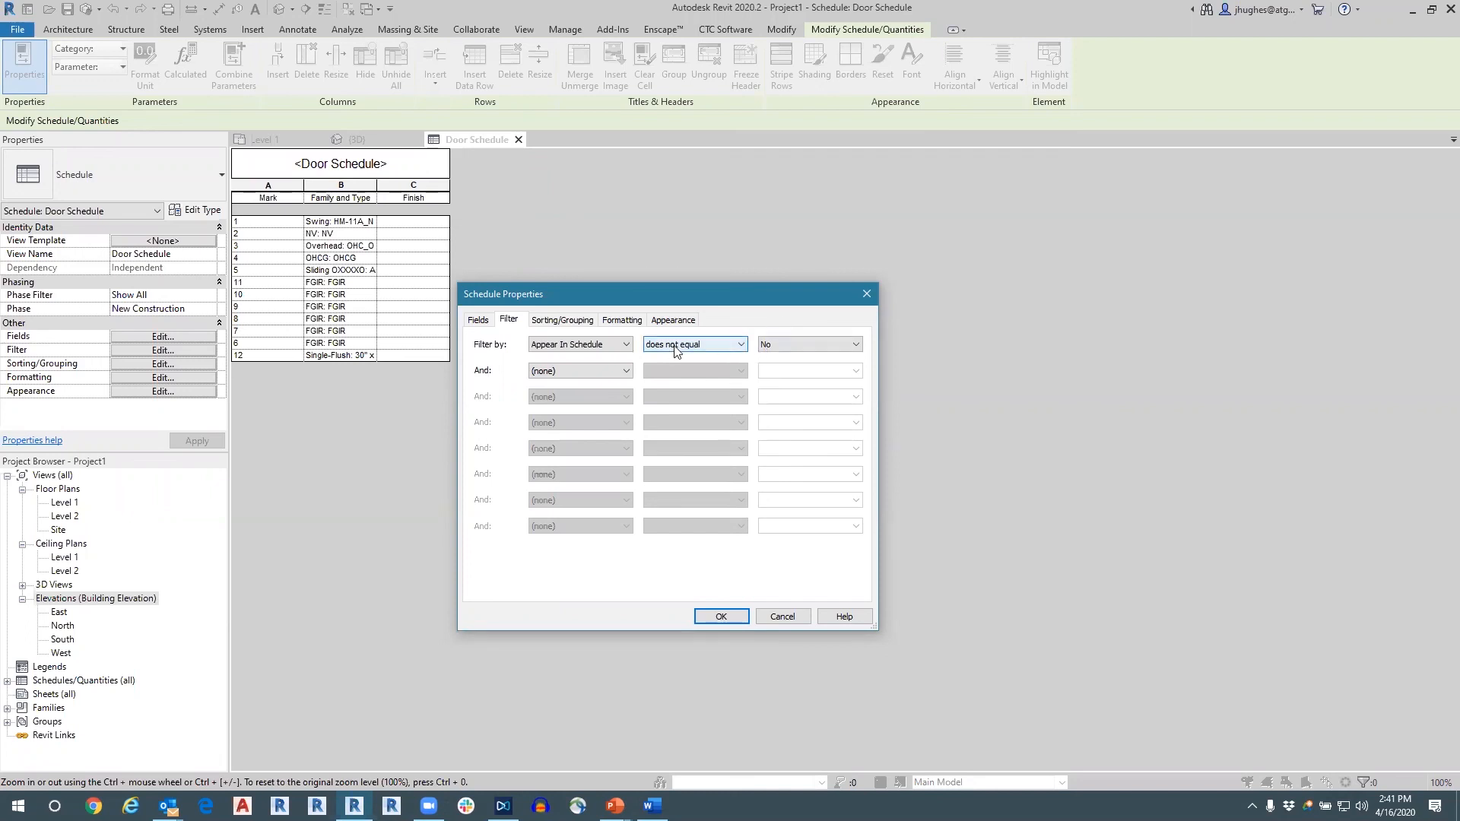
pyautogui.click(724, 617)
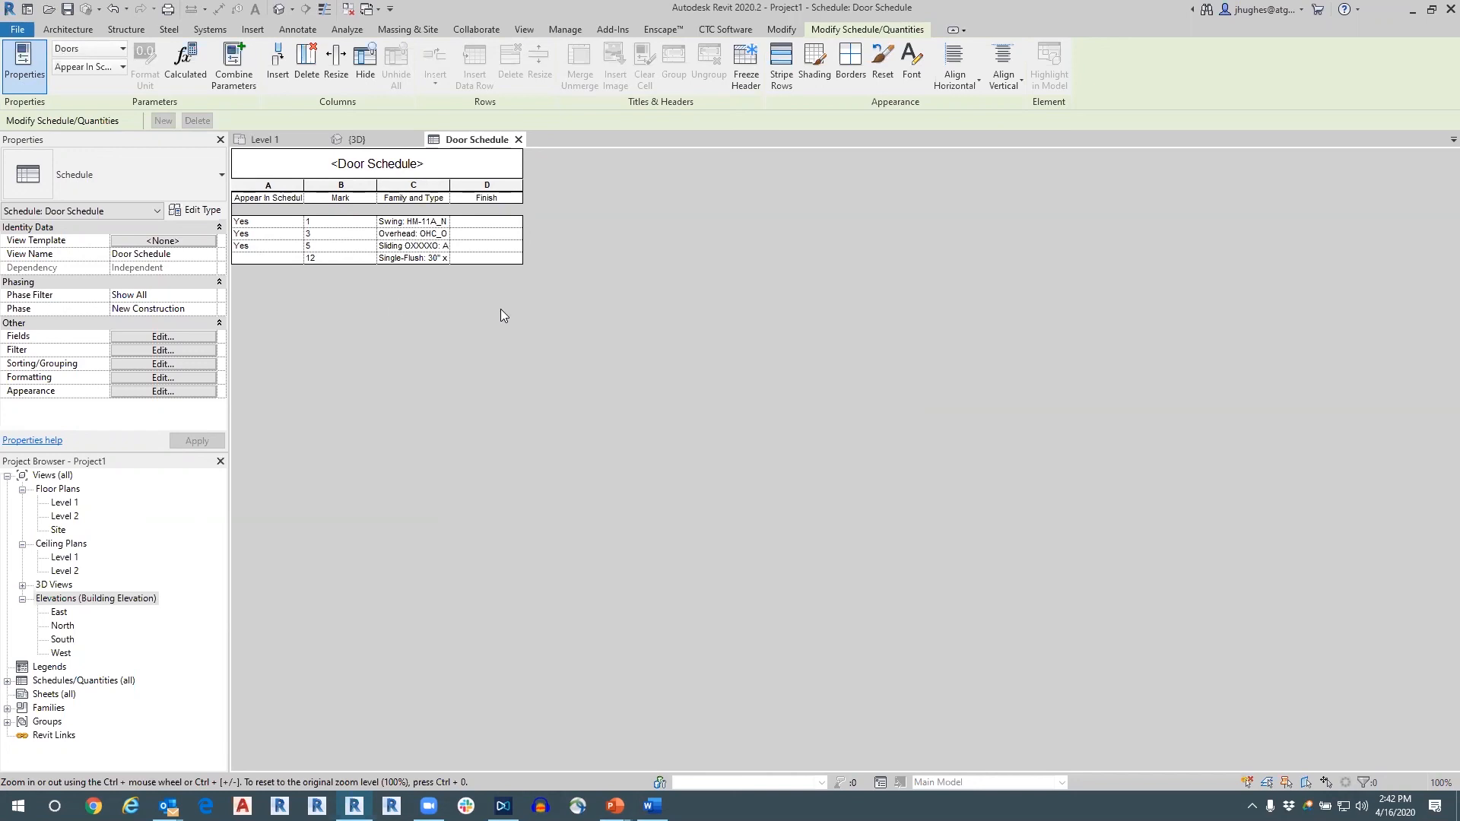
# Review the doors in the 3D view and in the Level 1 floor plan.
pyautogui.click(342, 144)
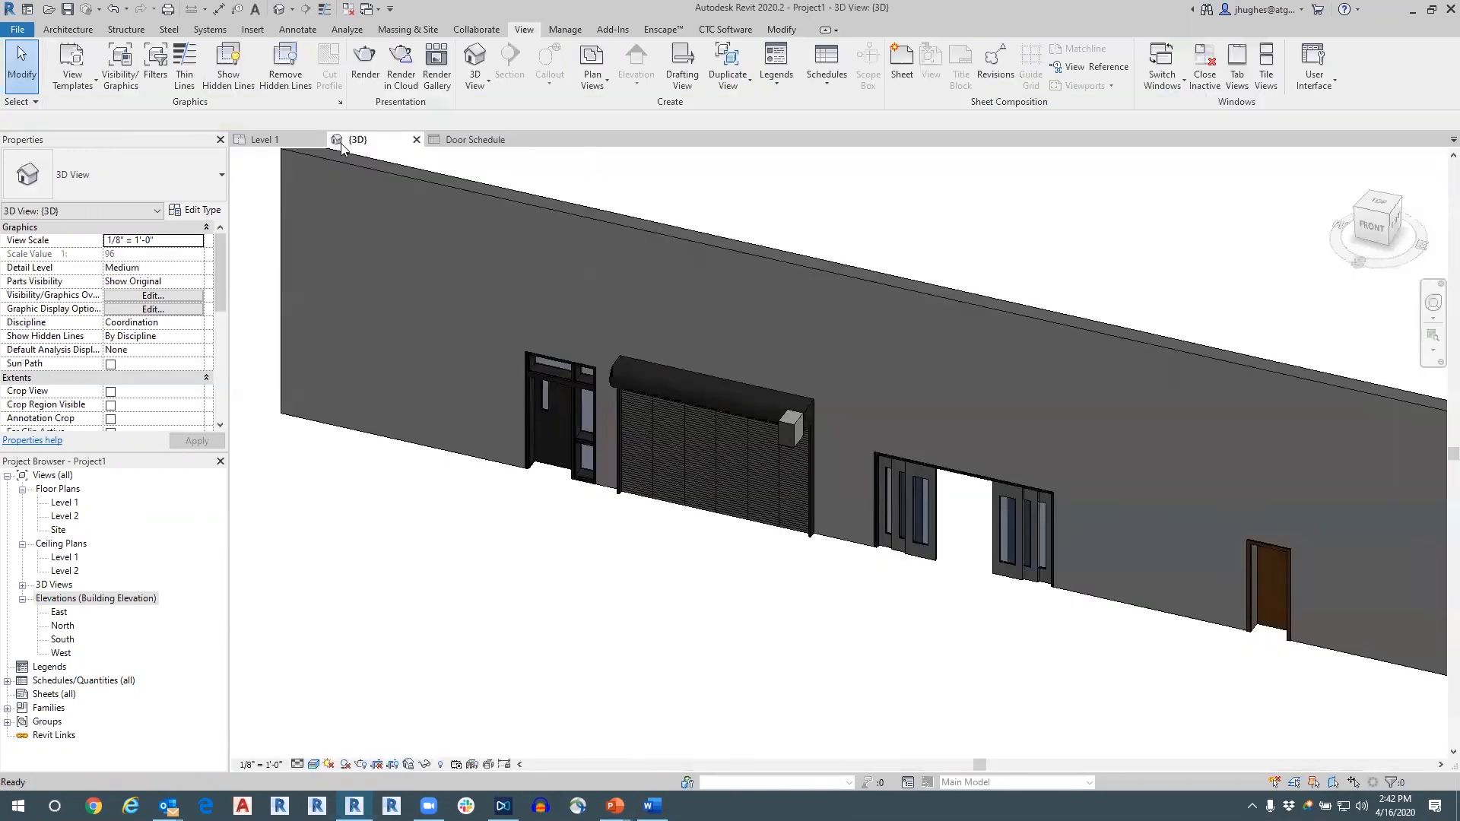
pyautogui.click(260, 142)
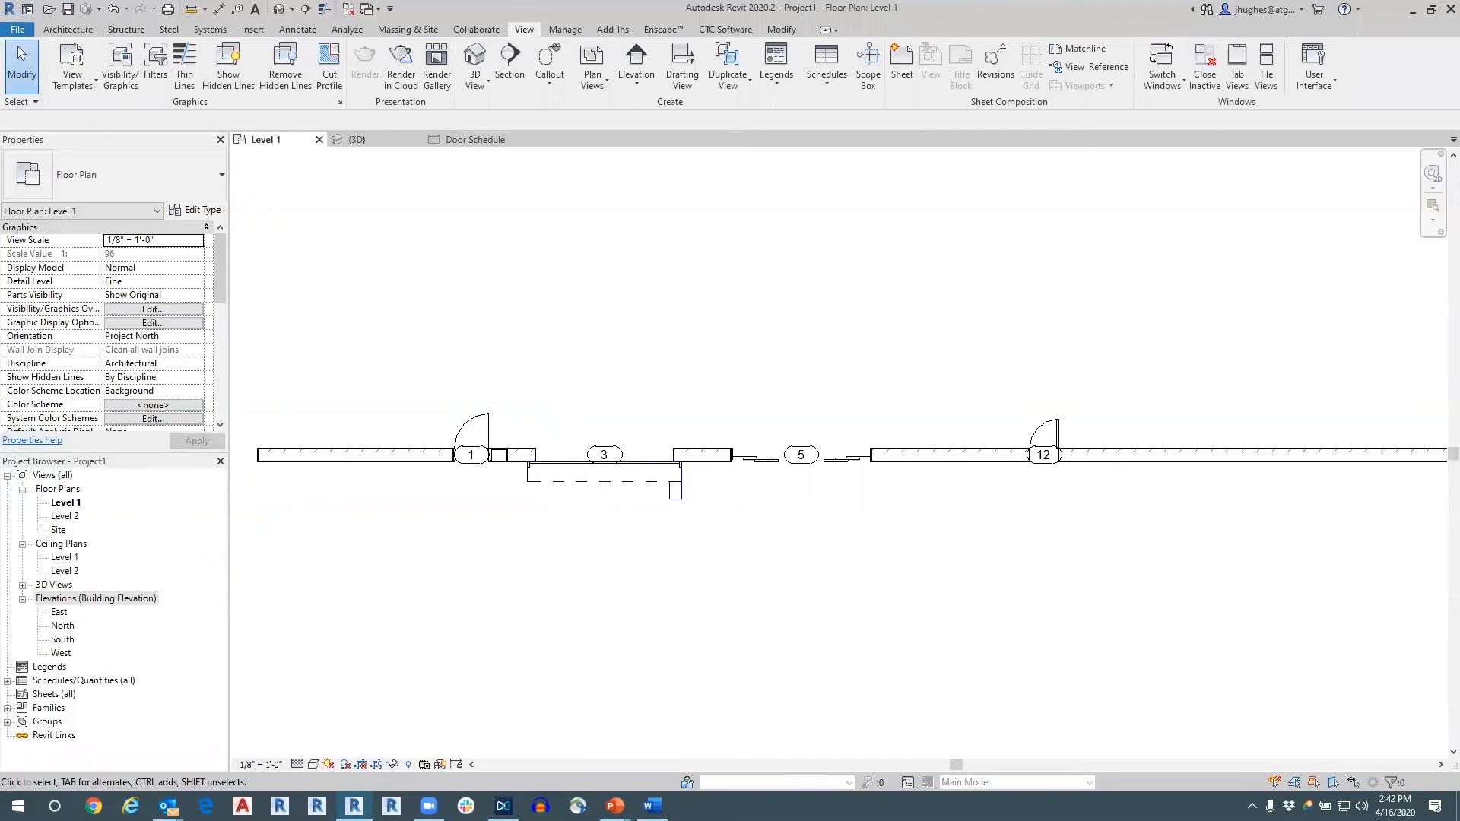
pyautogui.hotkey('alt', 'Tab')
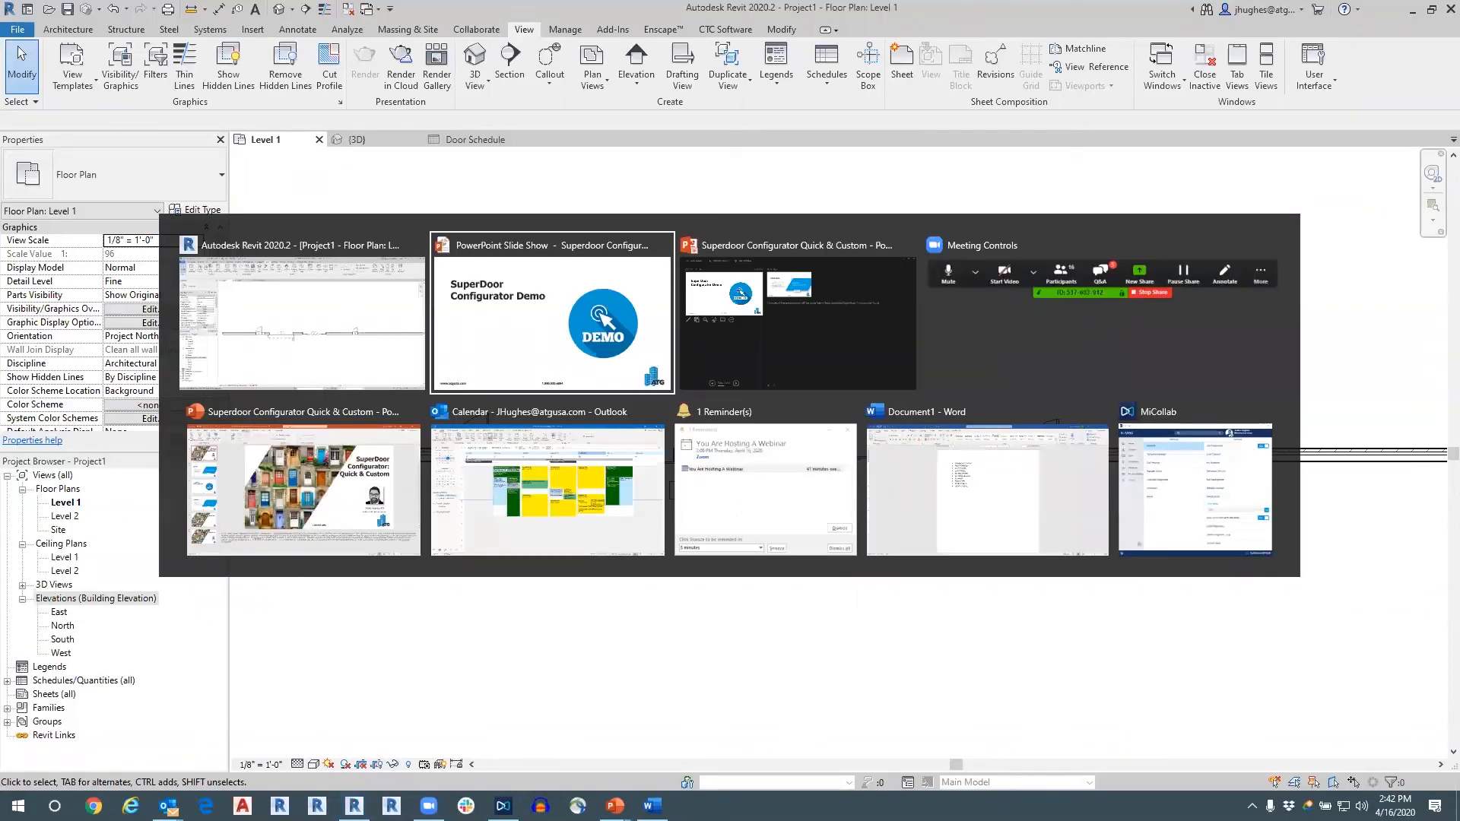
pyautogui.press('Tab')
pyautogui.press('Tab')
pyautogui.press('Tab')
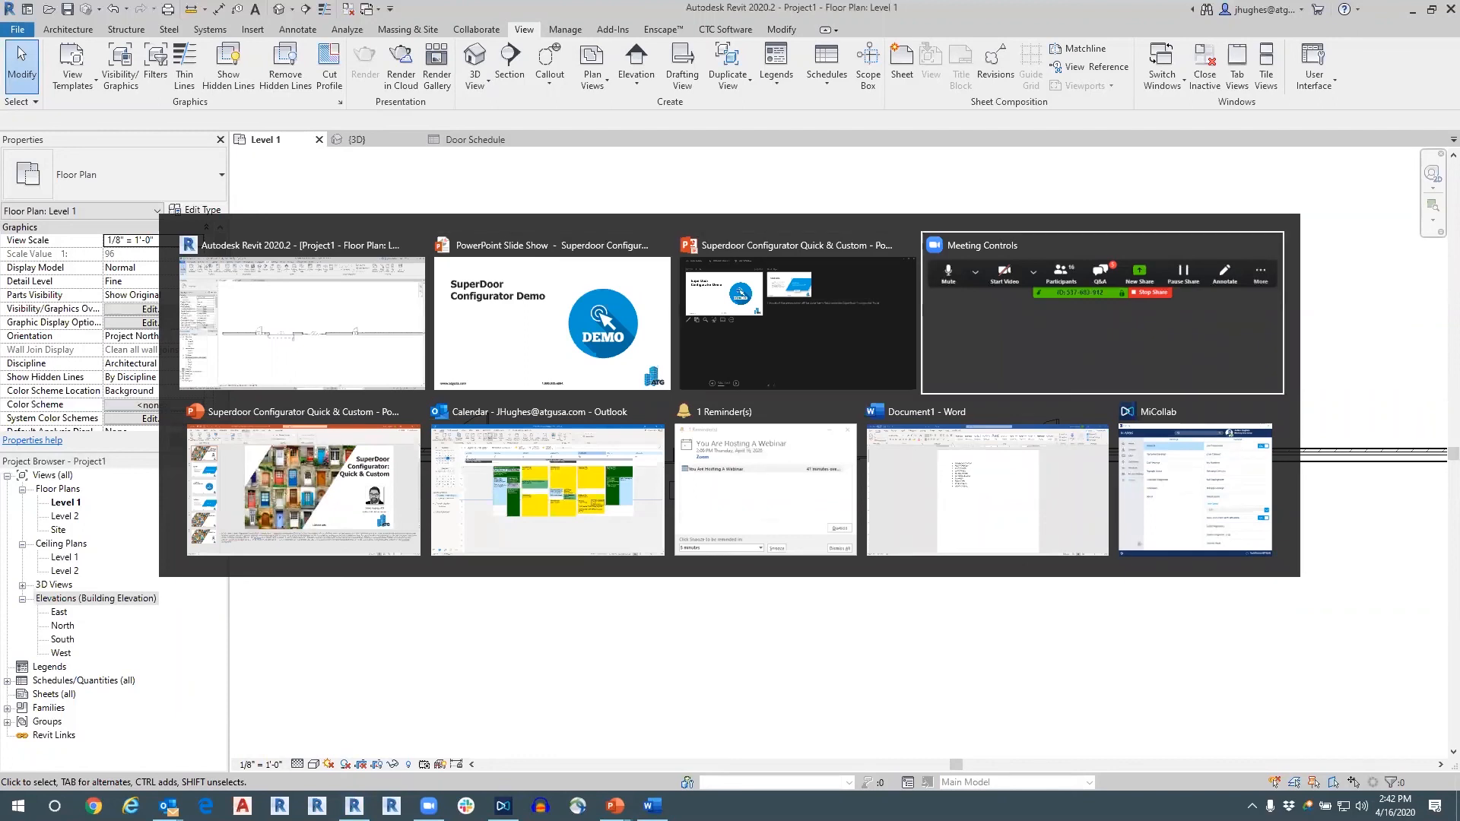
pyautogui.hotkey('alt', 'Tab')
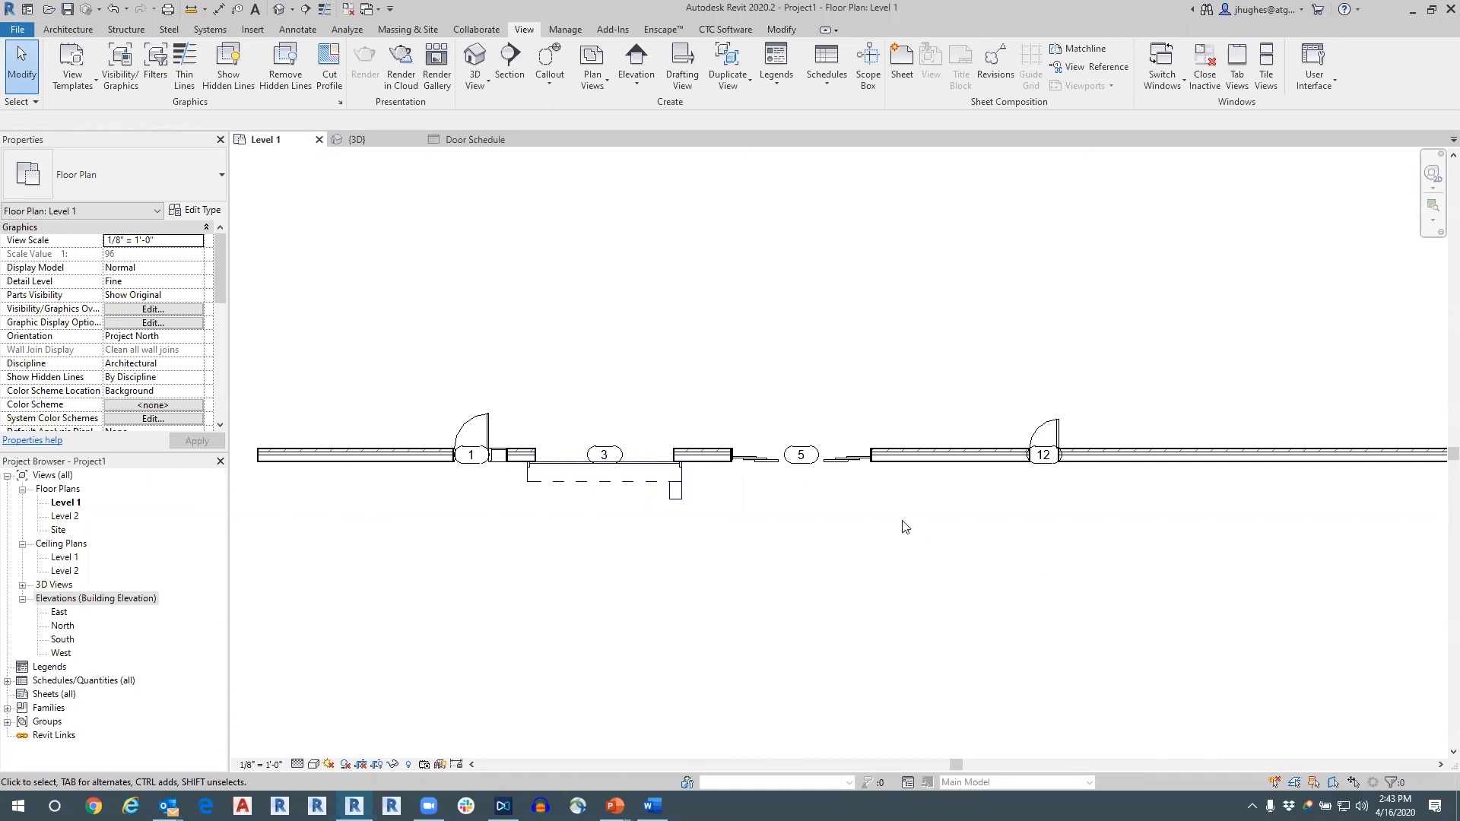
# Open the SuperDoor Configurator, choose the Sliding OXO assembly and view its door frame options.
pyautogui.click(726, 30)
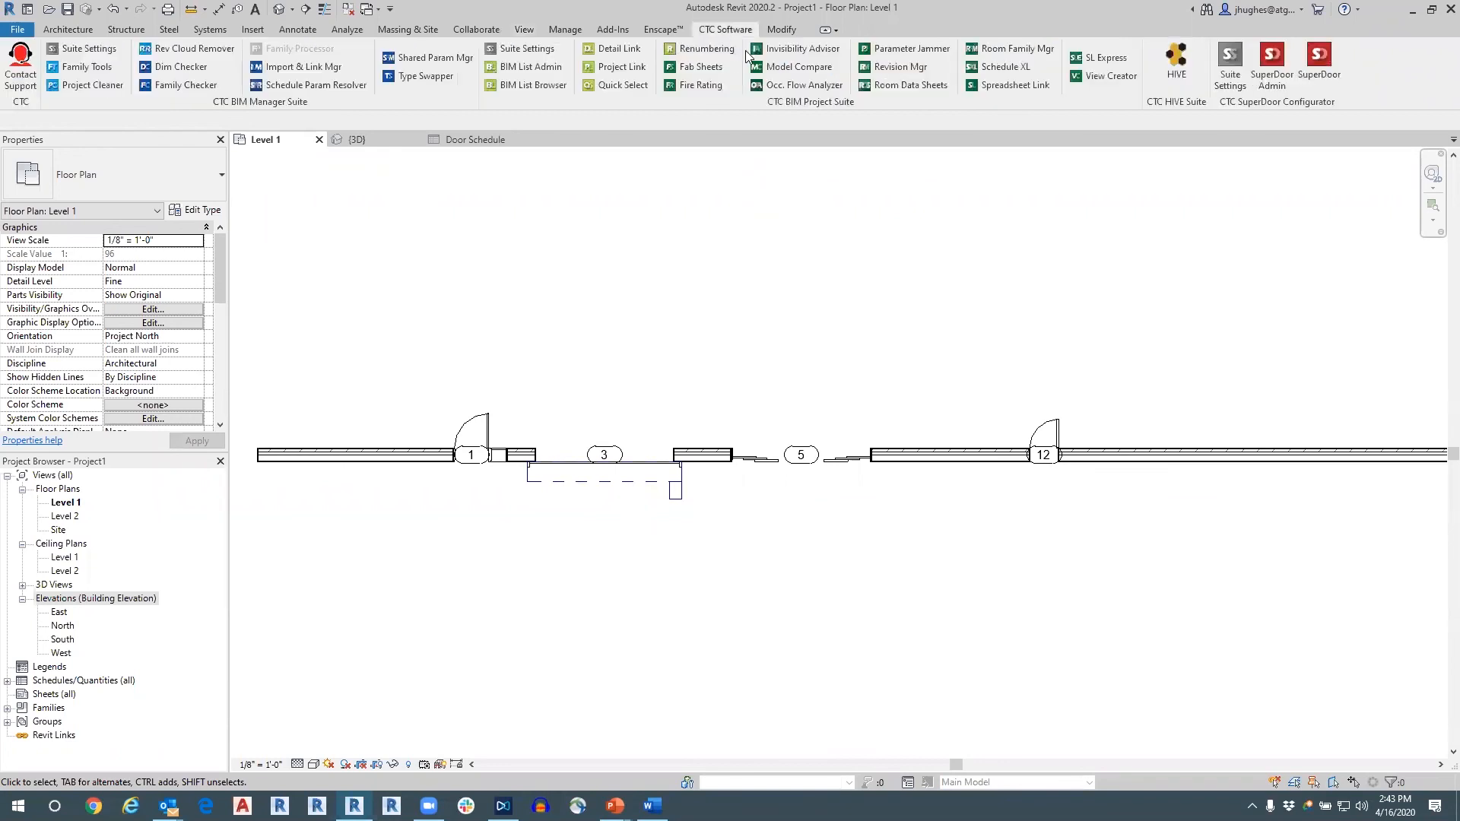
pyautogui.click(1317, 74)
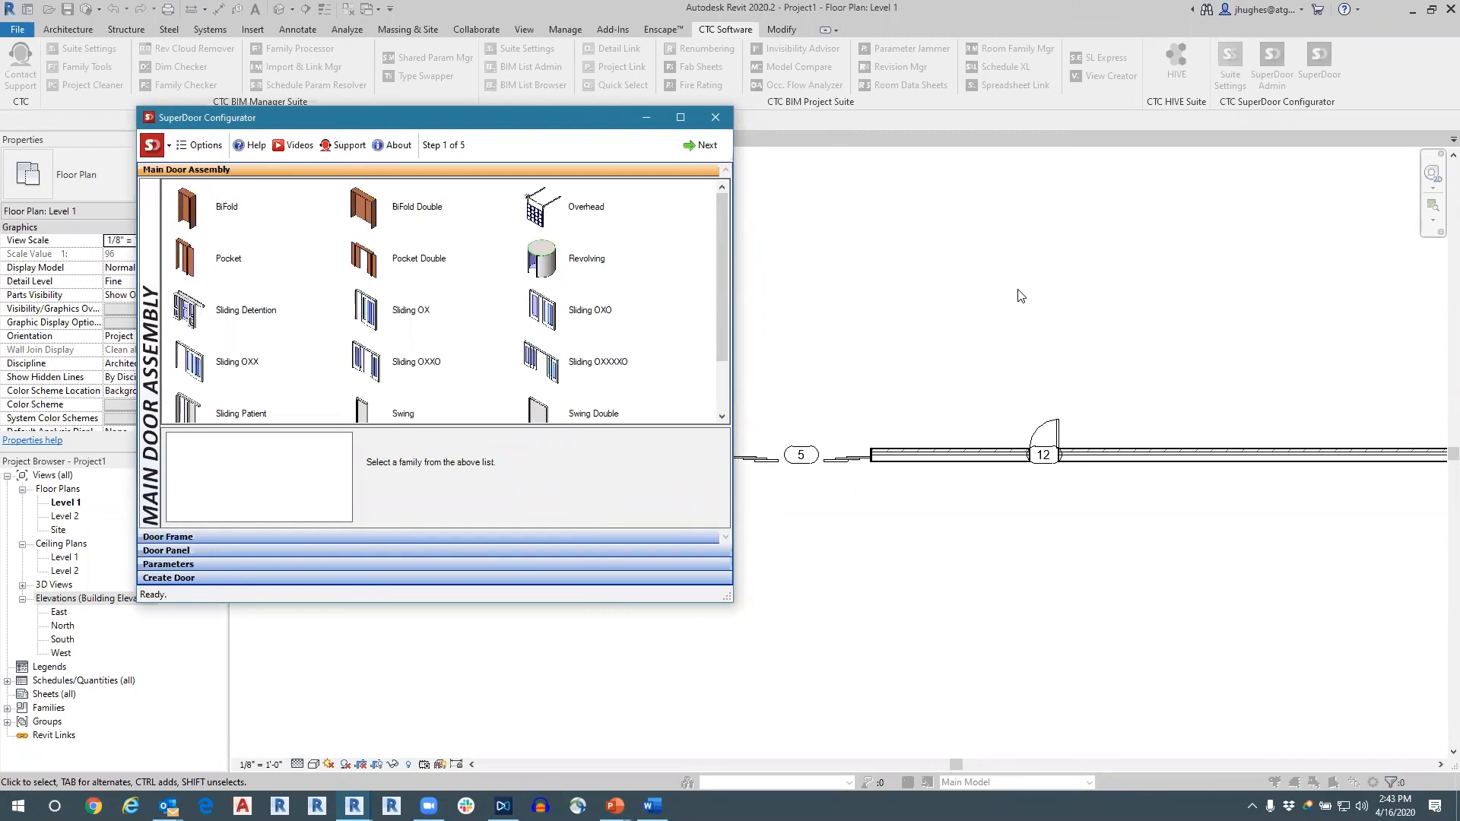
pyautogui.click(576, 326)
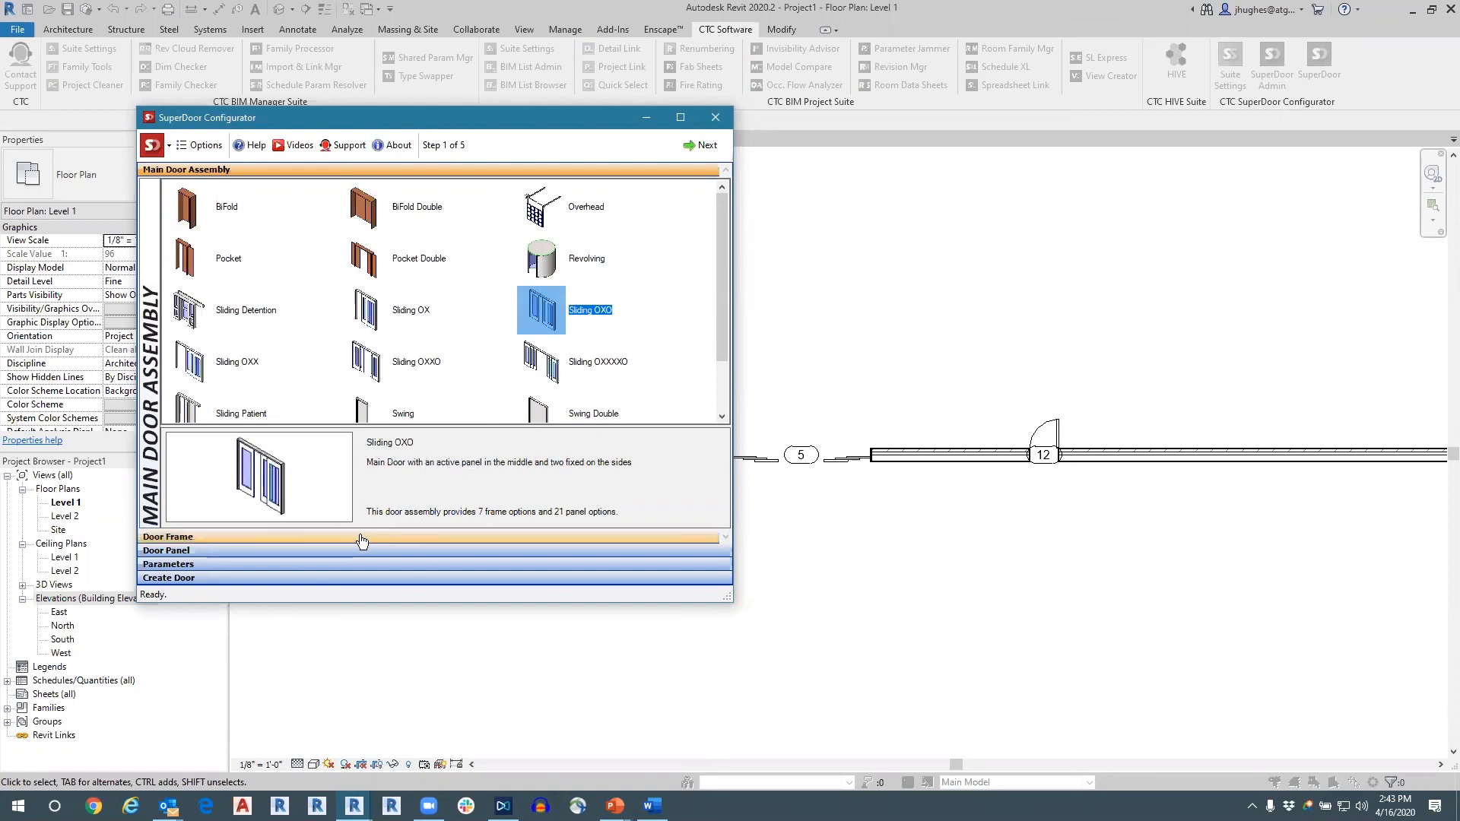
pyautogui.click(329, 536)
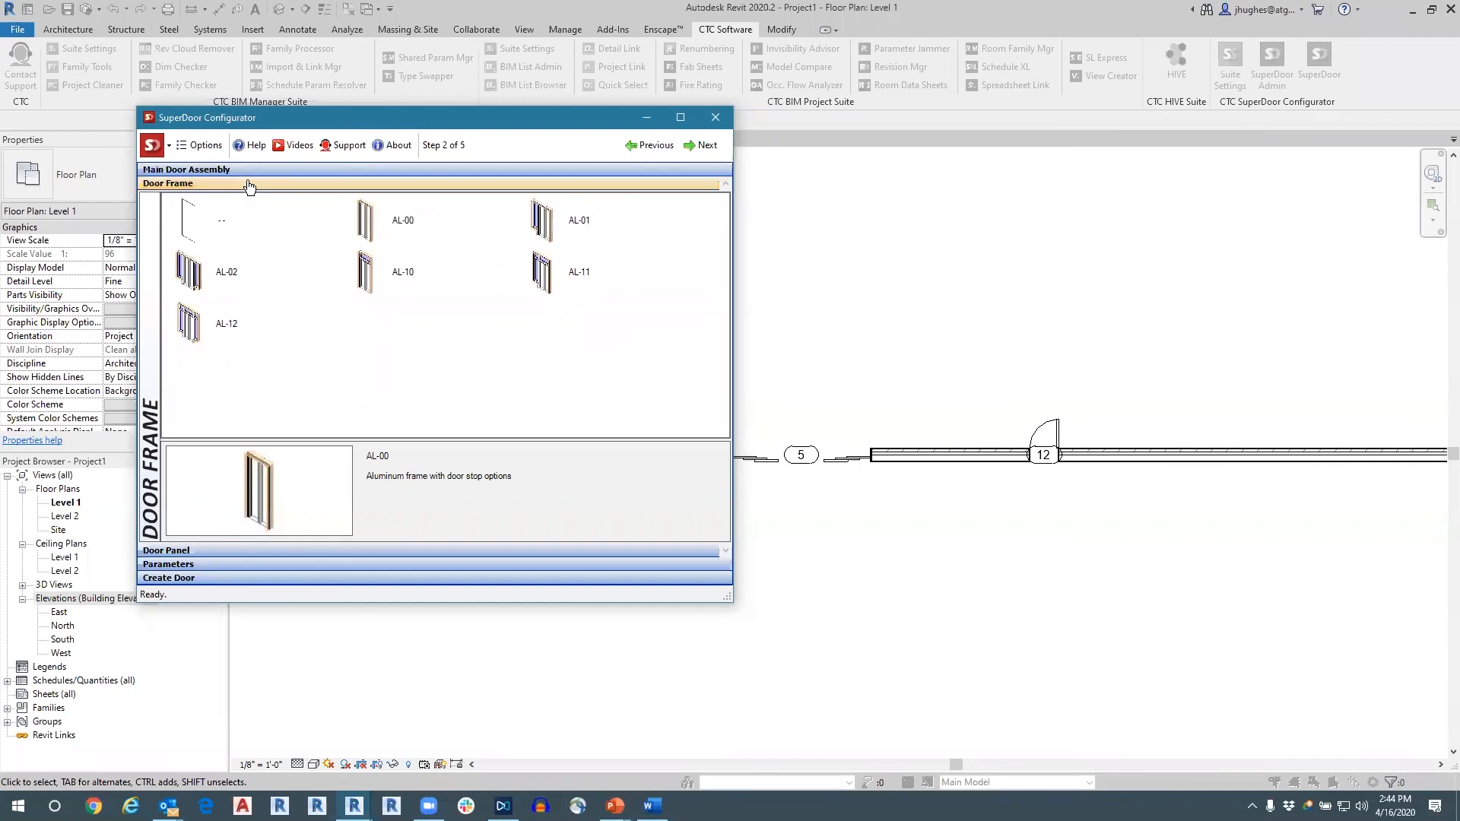
# Preview the Swing, Swing Double, Sliding OXXO and Sliding OXXXXO main door assemblies, and close the configurator without creating a door.
pyautogui.click(339, 169)
pyautogui.scroll(-1, 426, 319)
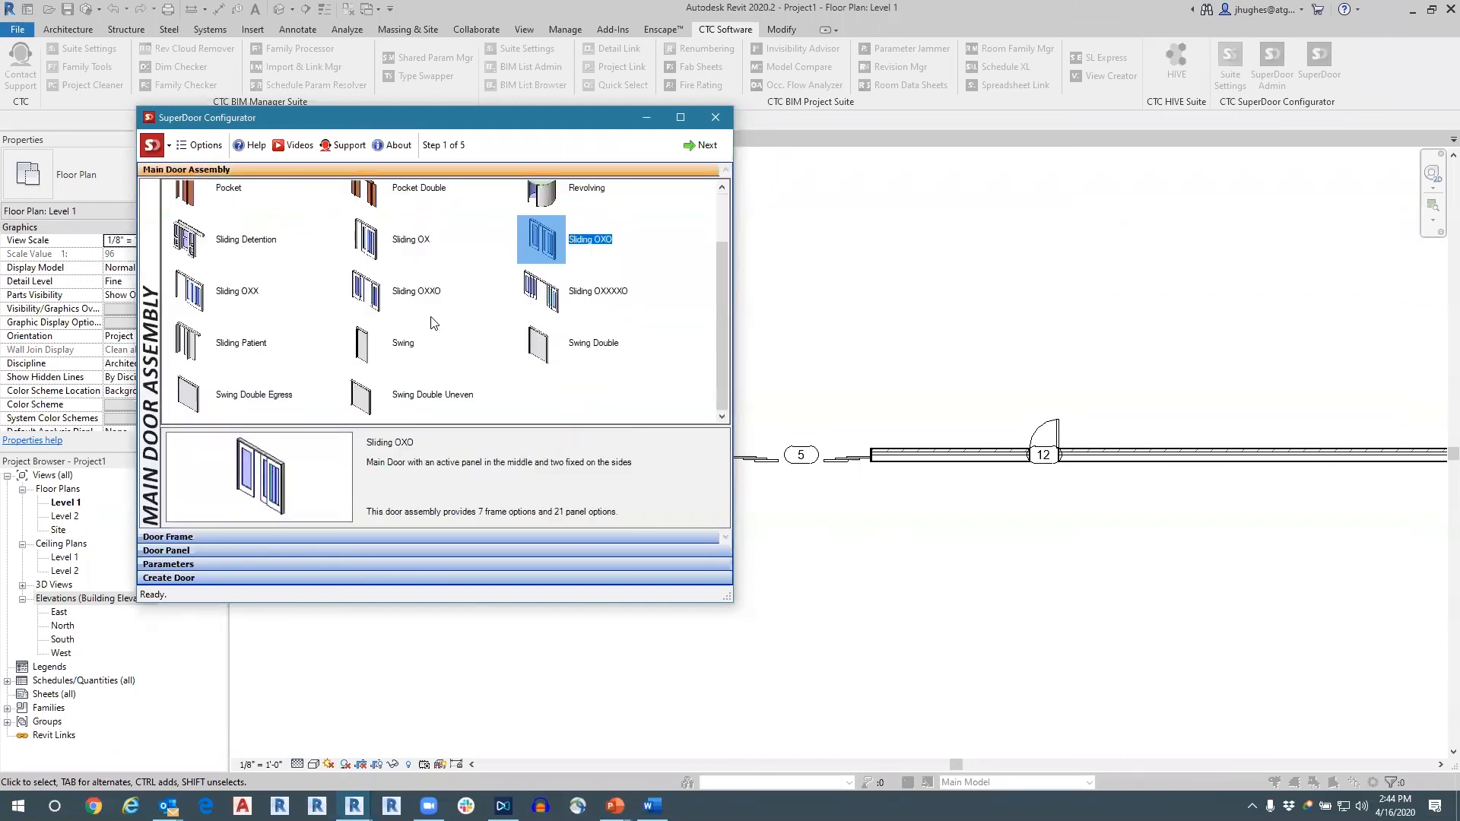
pyautogui.click(365, 342)
pyautogui.click(548, 348)
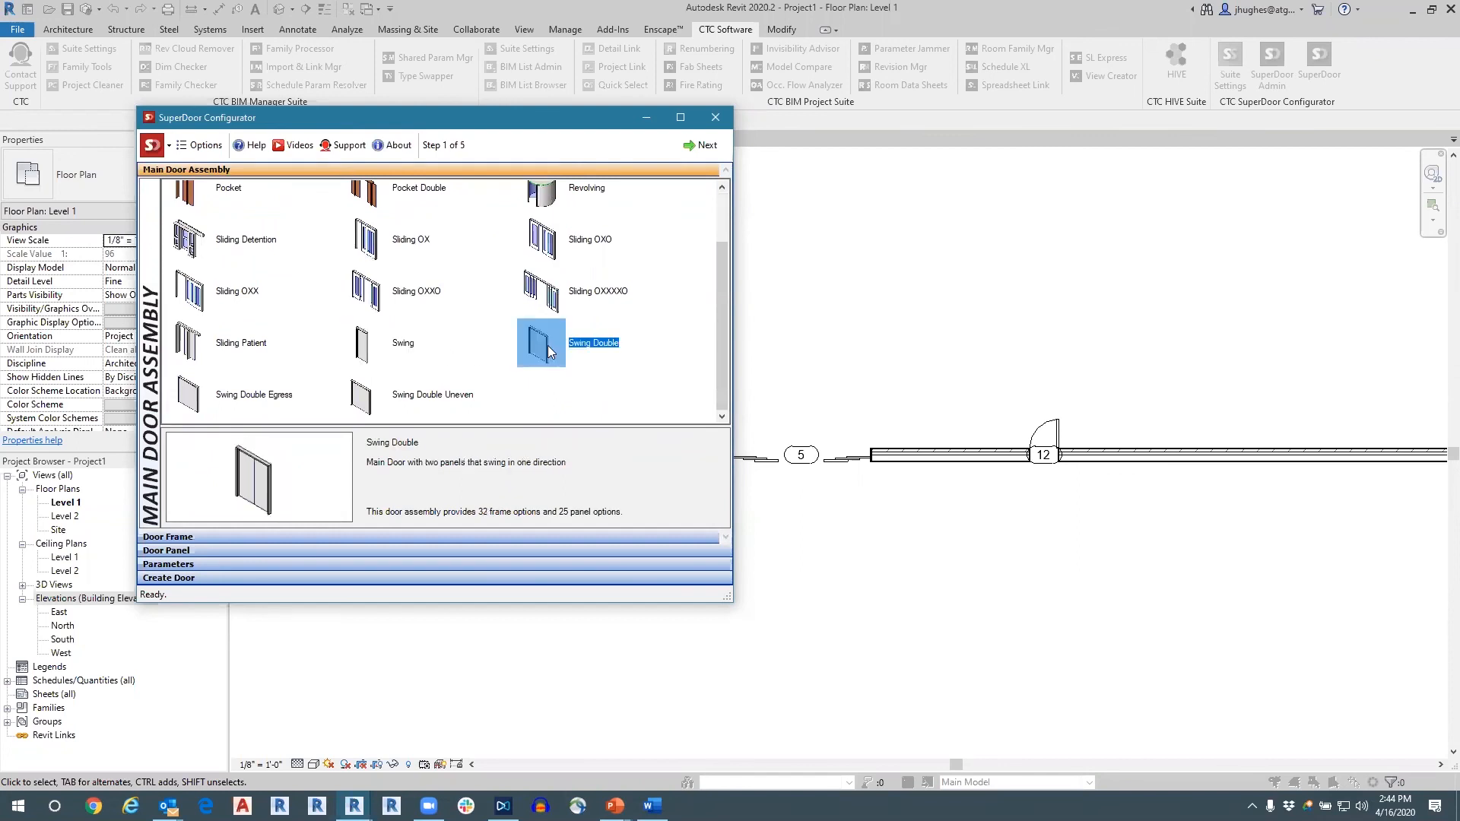
pyautogui.scroll(1, 471, 363)
pyautogui.click(471, 364)
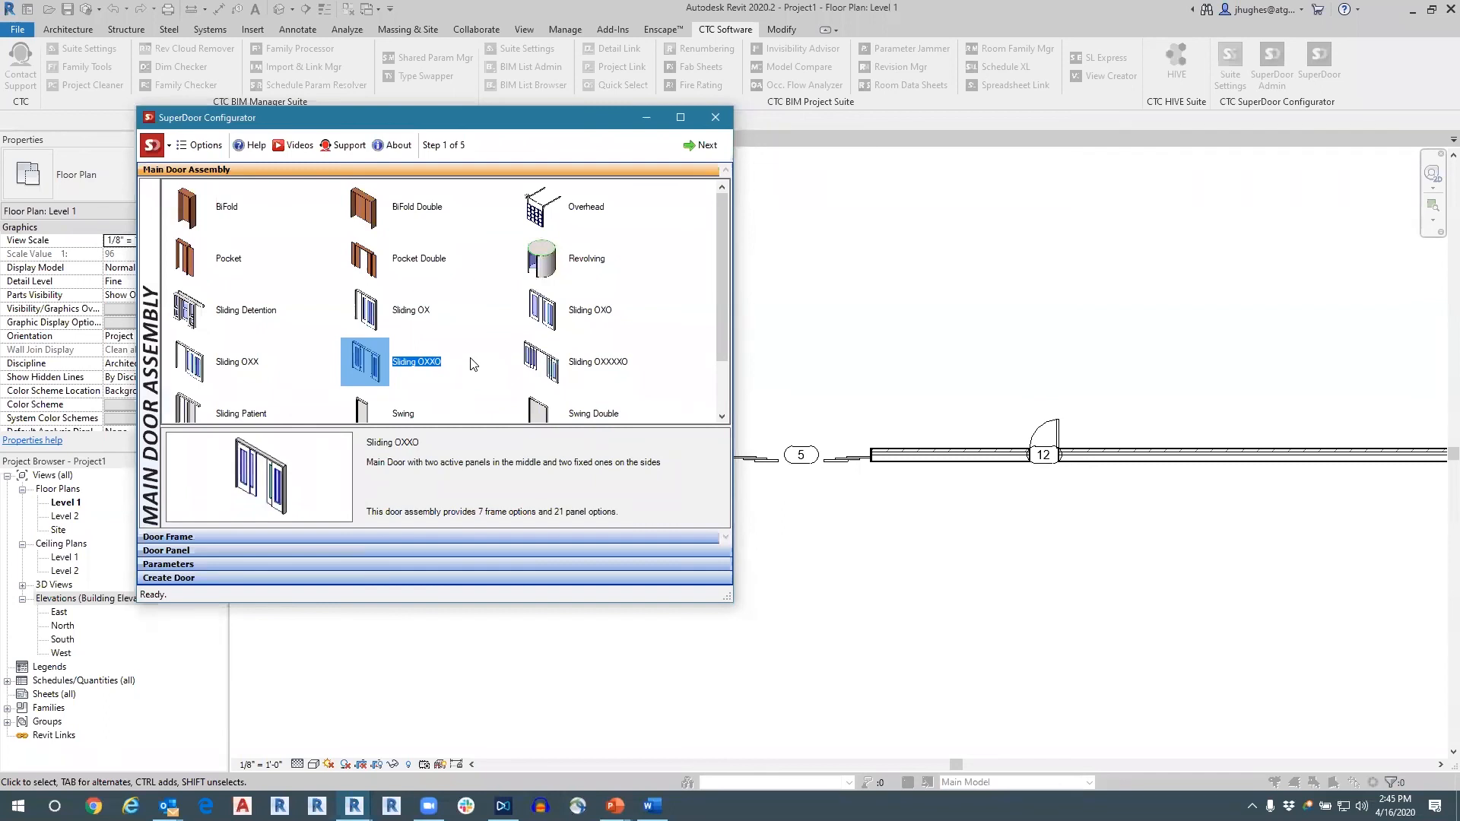
pyautogui.click(552, 374)
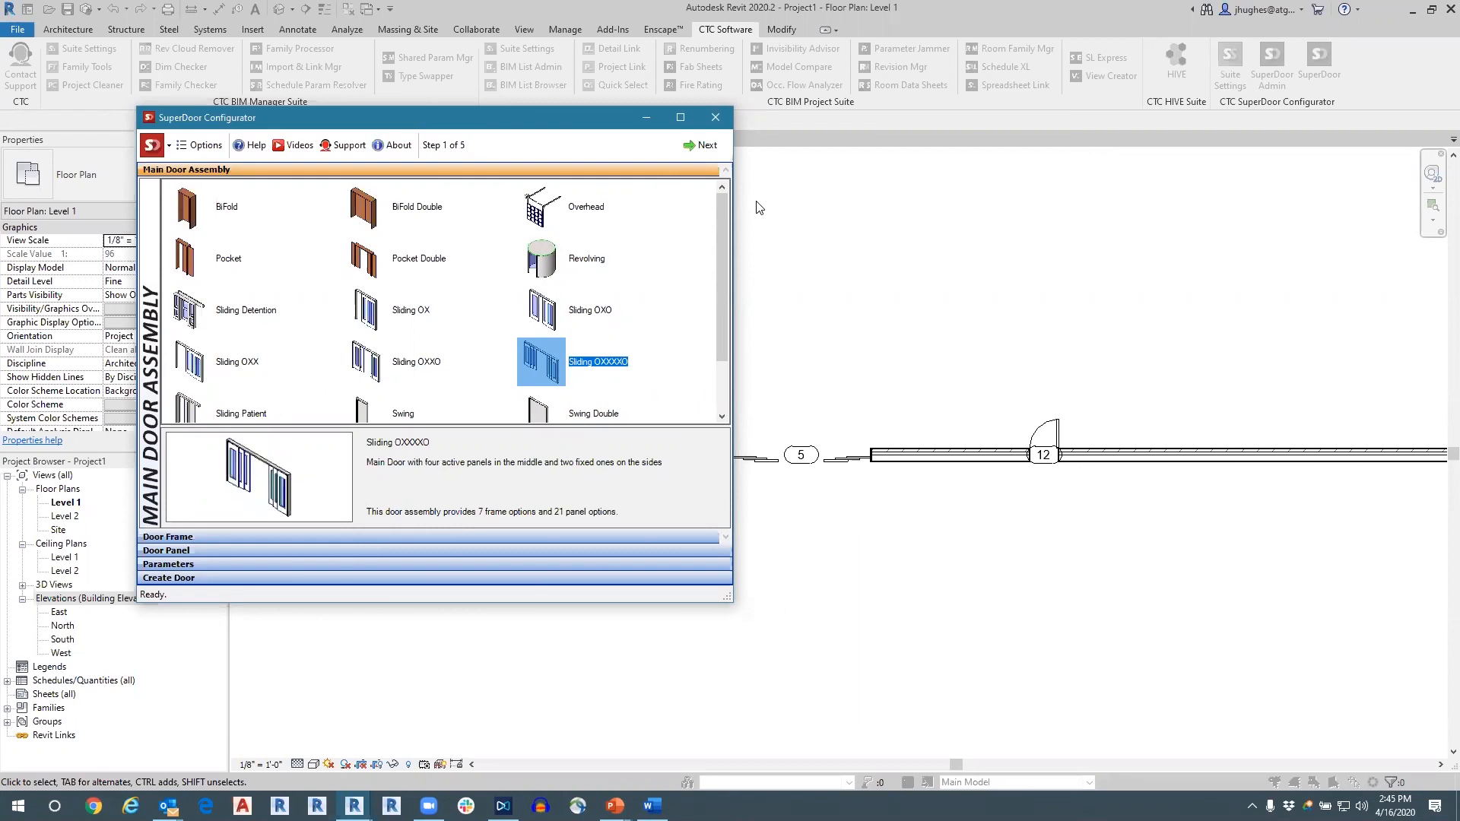
pyautogui.click(715, 117)
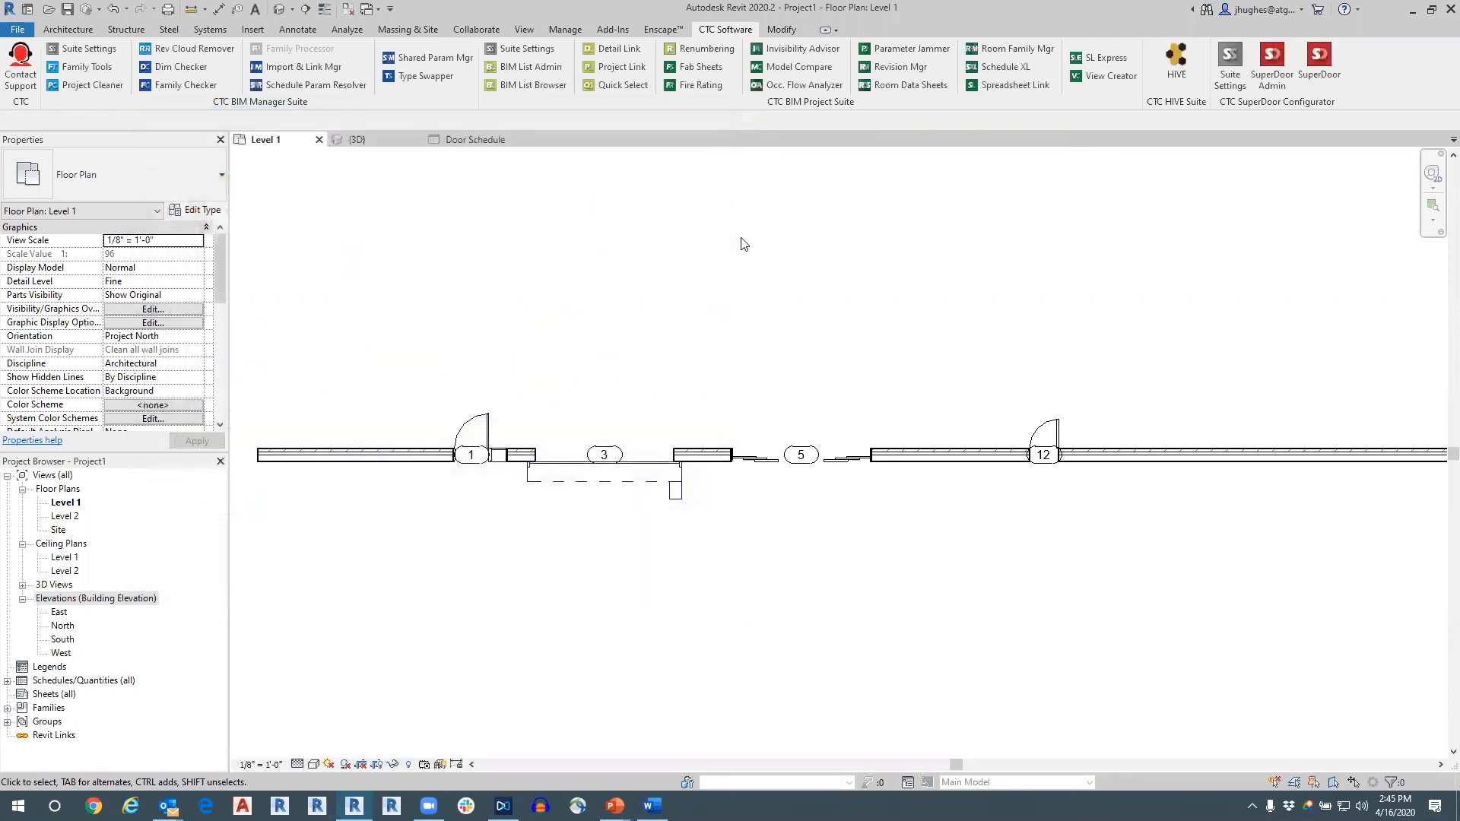
# Switch to the PowerPoint slide show and advance to the Conclusion slide.
pyautogui.hotkey('alt', 'Tab')
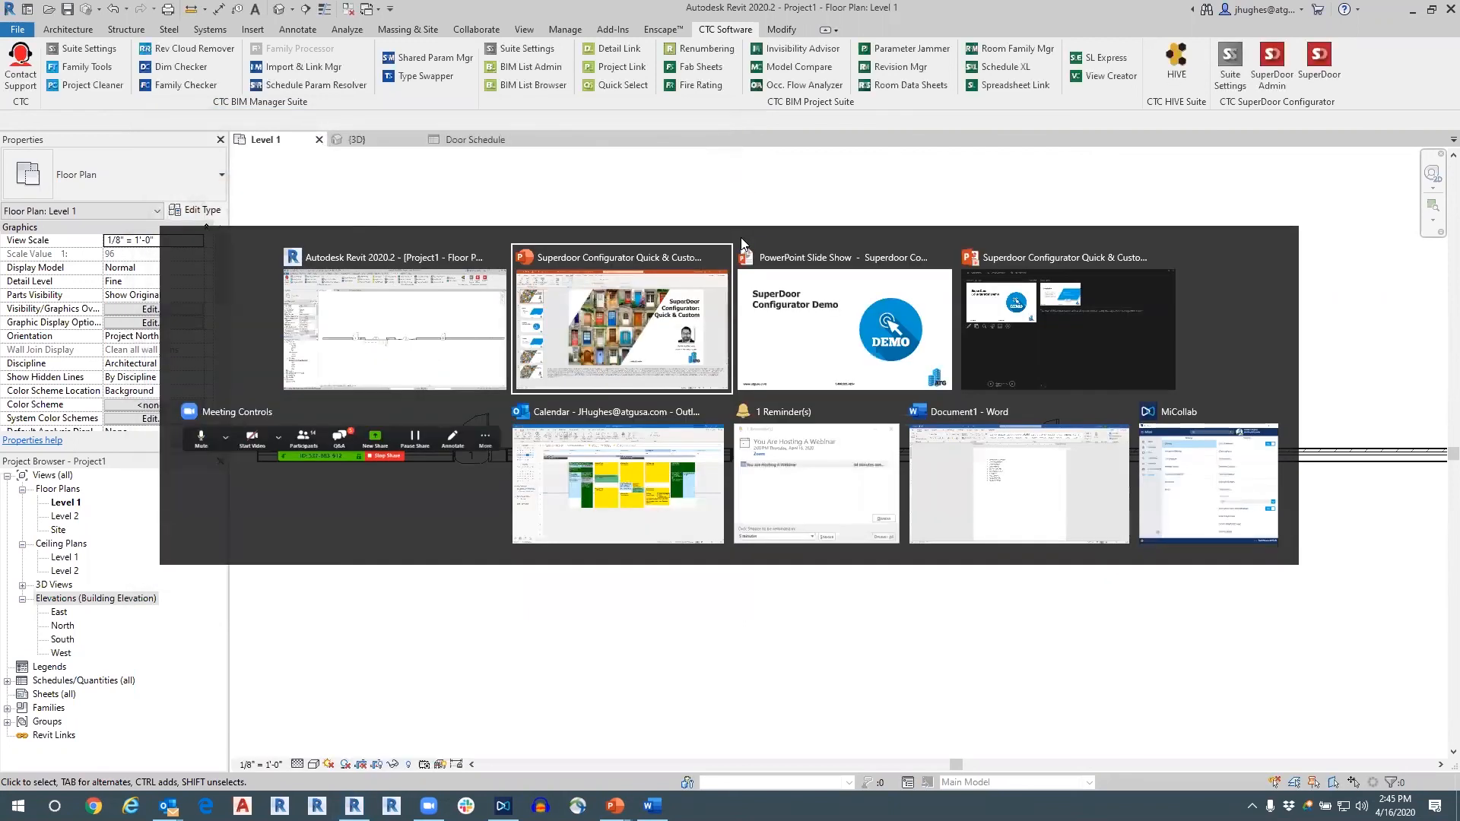
pyautogui.hotkey('alt', 'Tab')
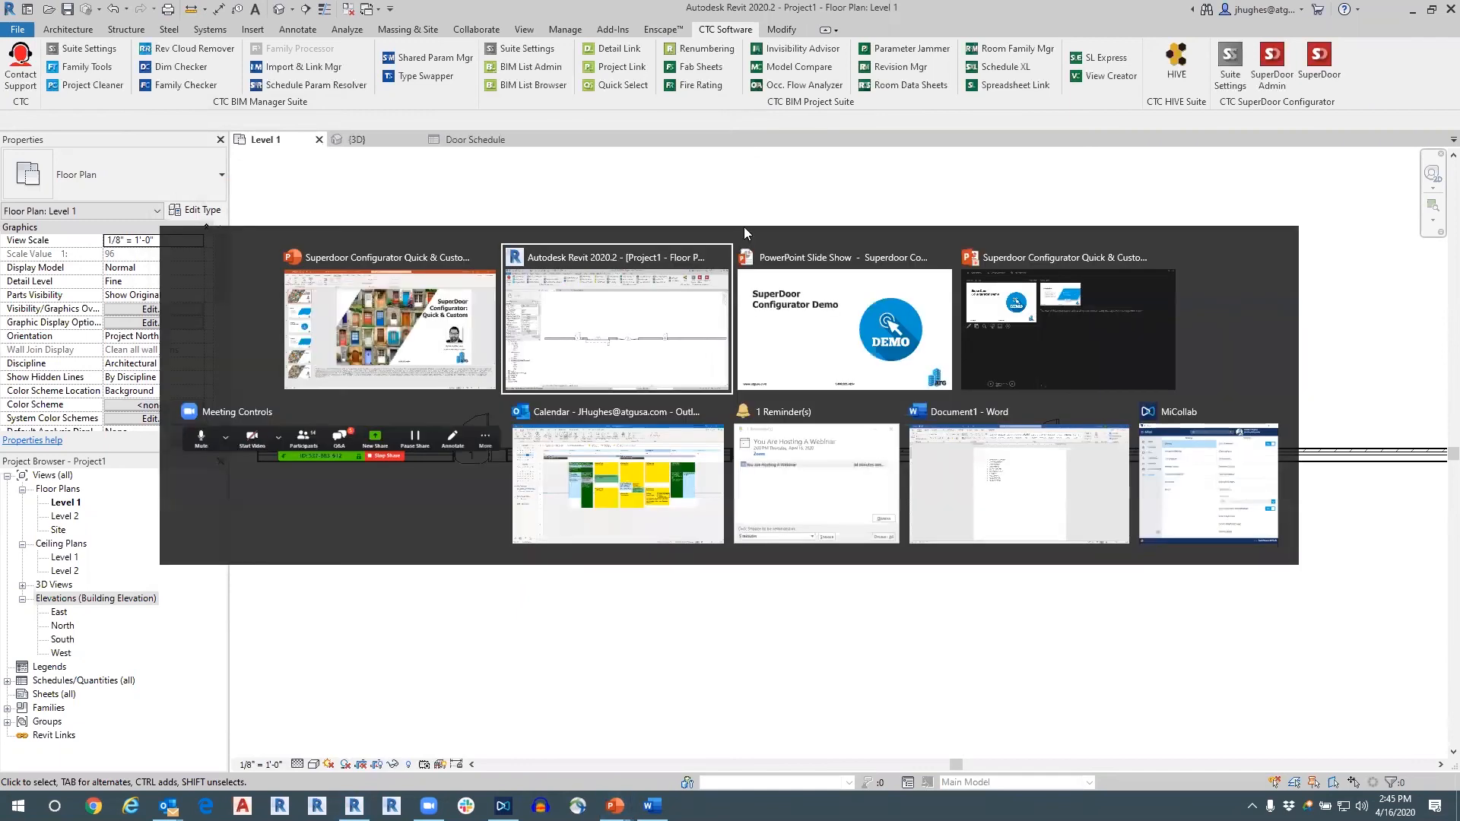
pyautogui.hotkey('alt', 'Tab')
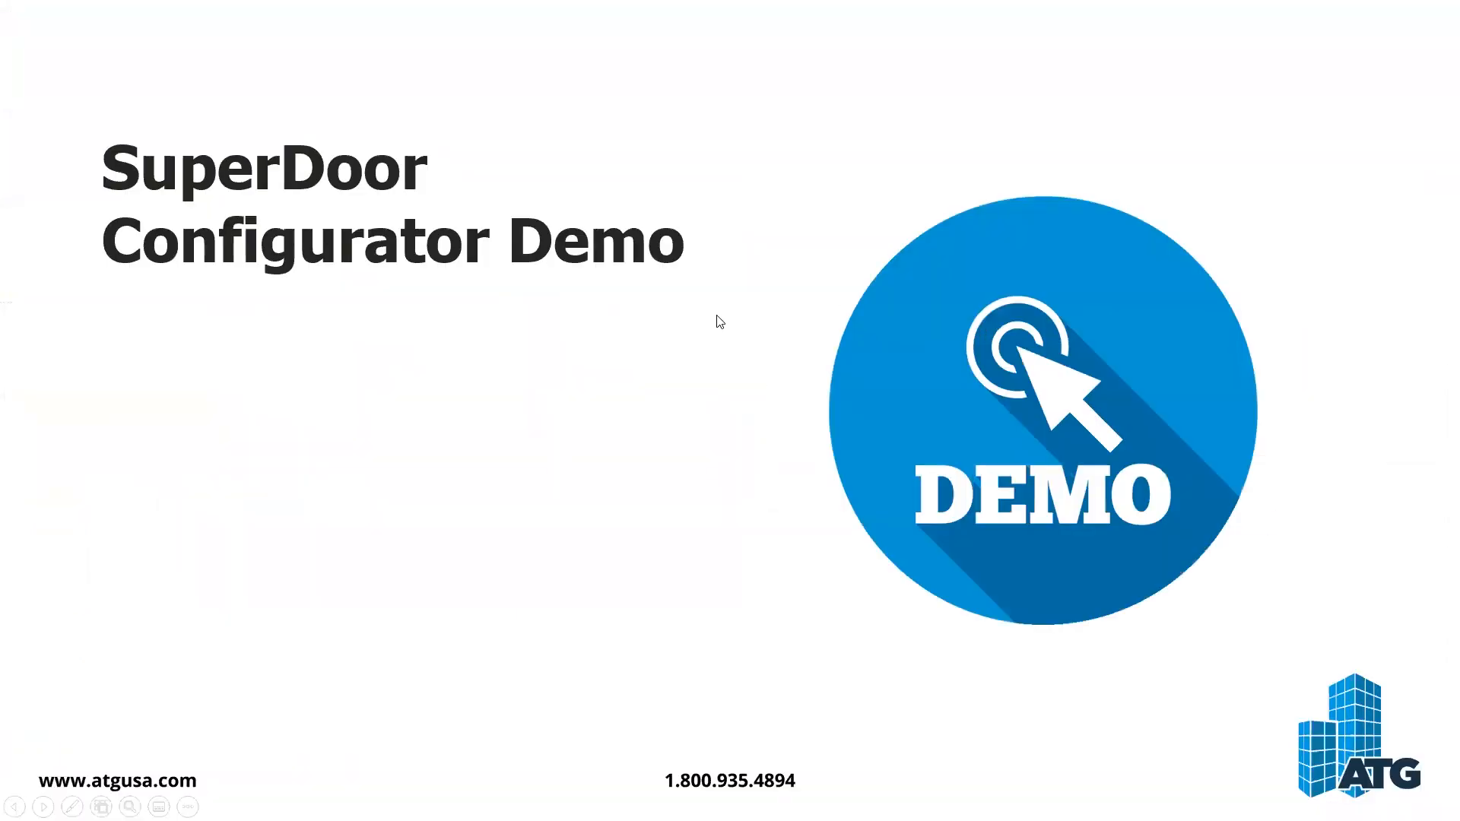
pyautogui.press('Right')
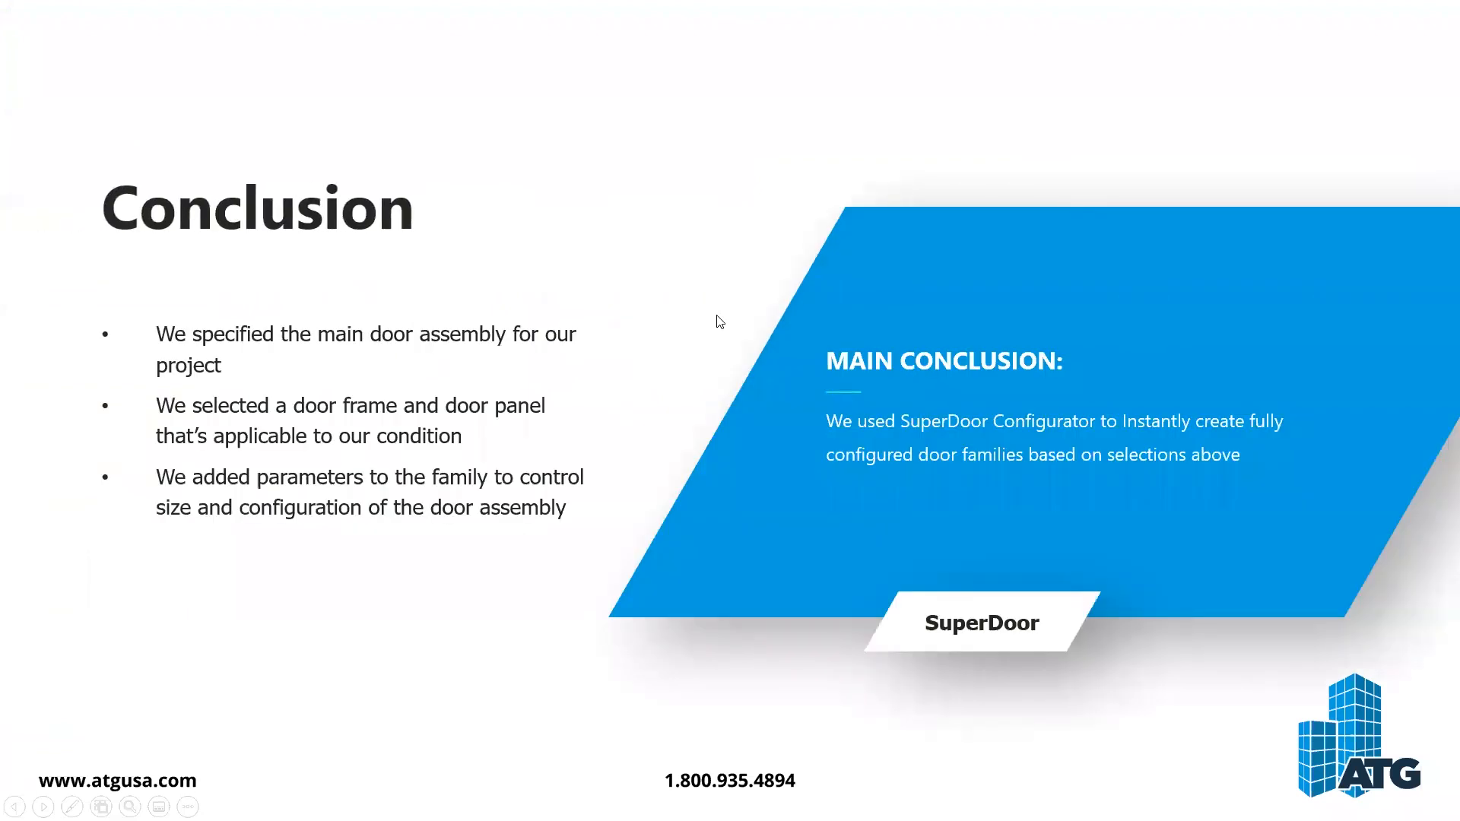